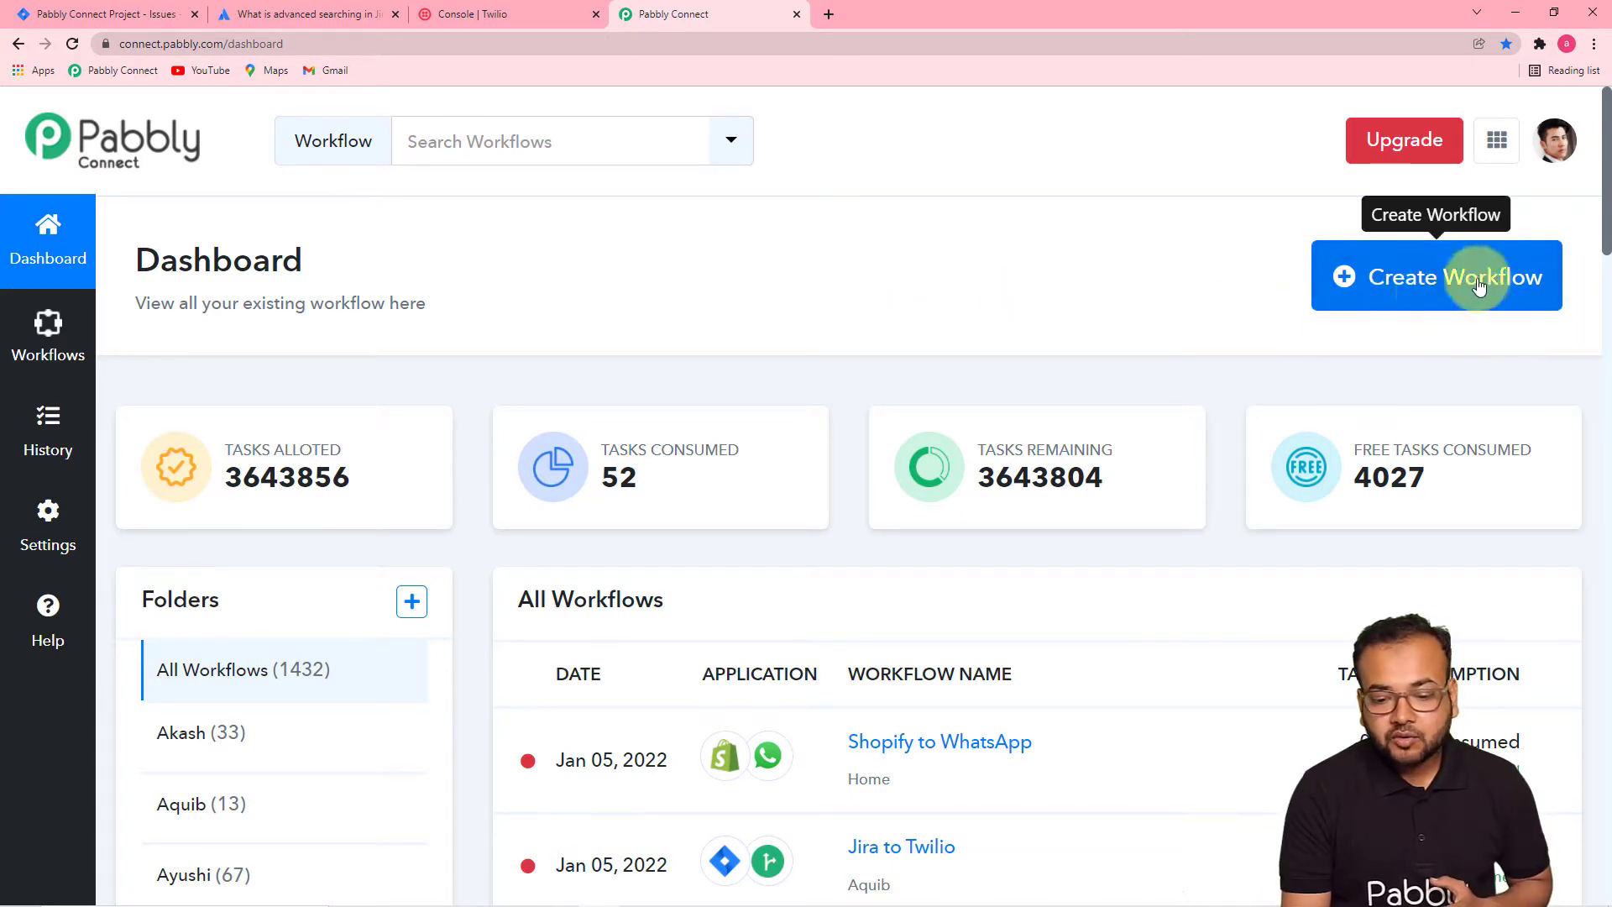
- Create a new Pabbly Connect workflow called 'Notify Team about New Jira Issues'
left_click(1534, 291)
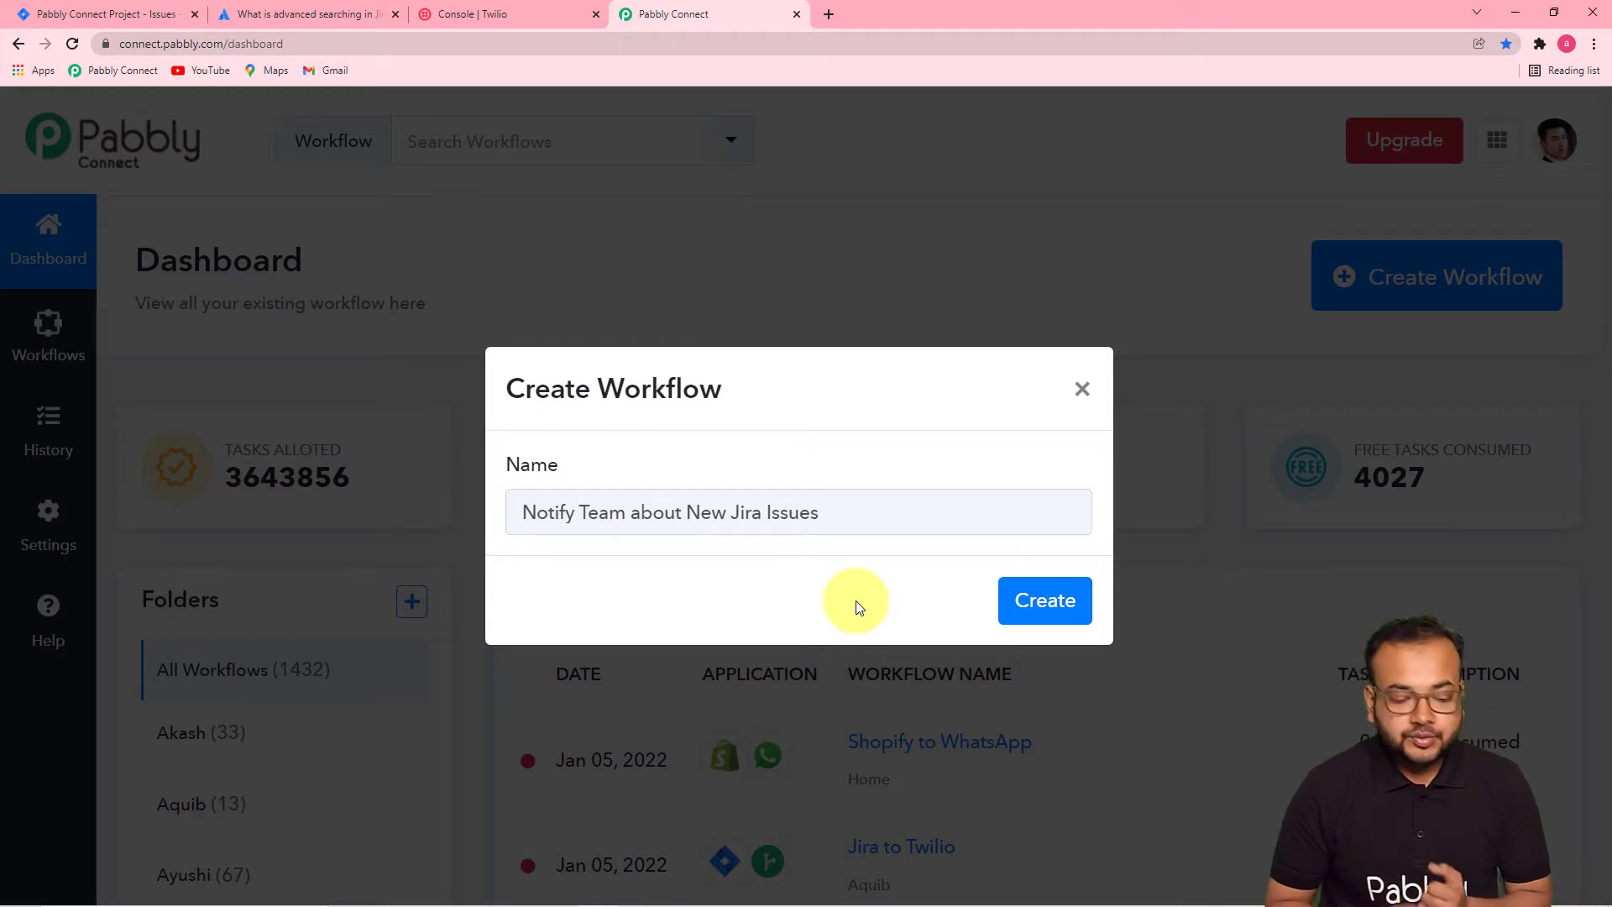
left_click(1039, 601)
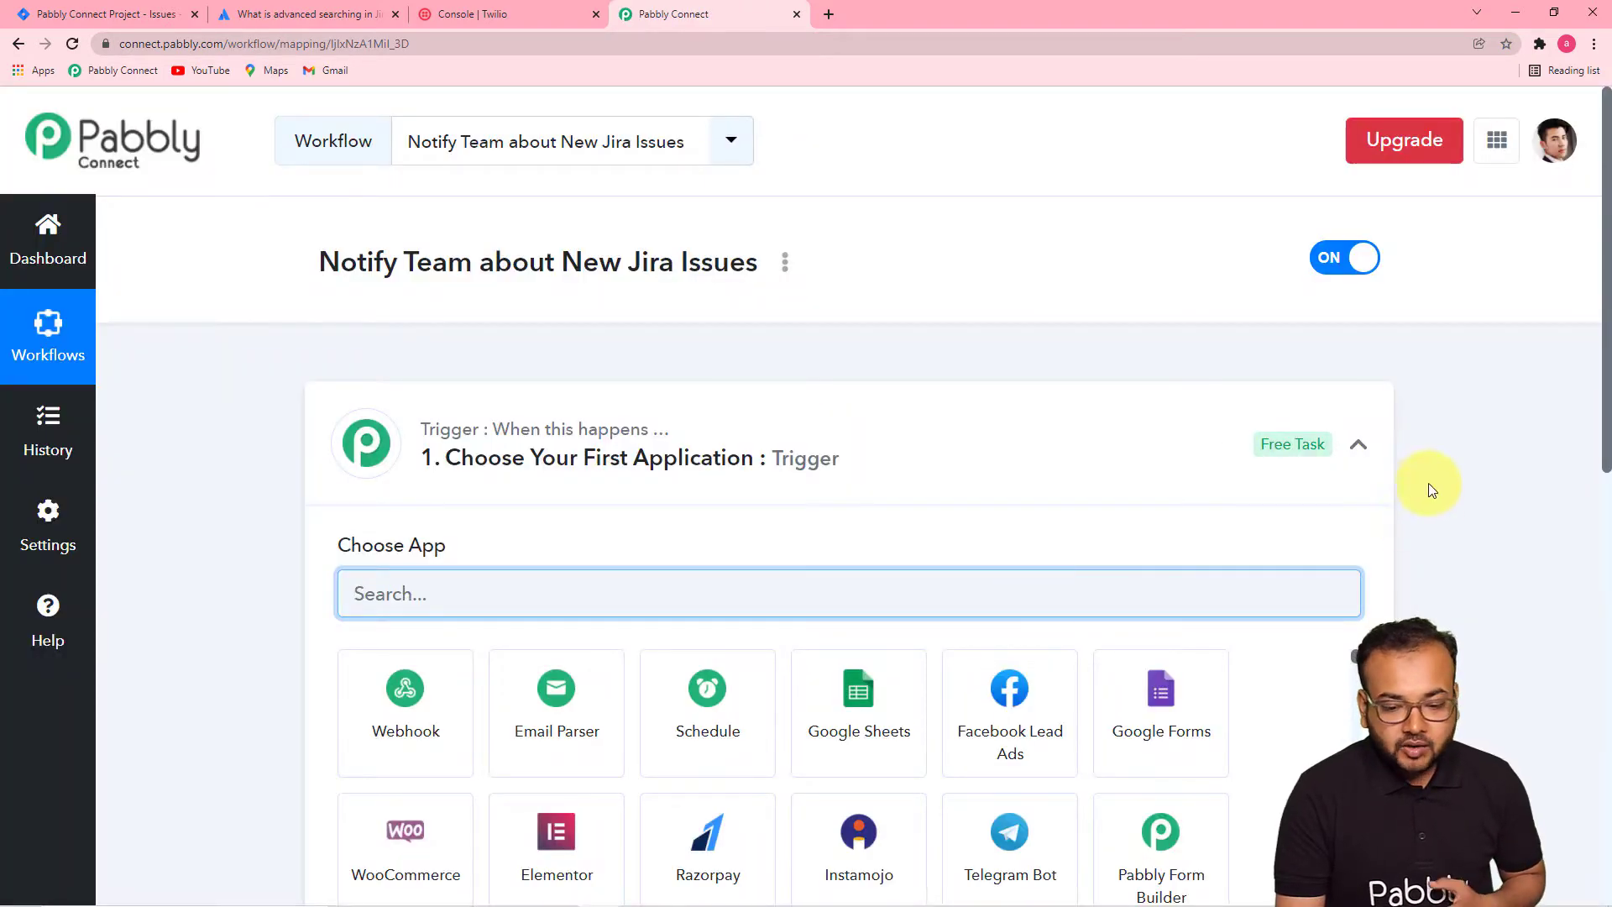
left_click(1358, 444)
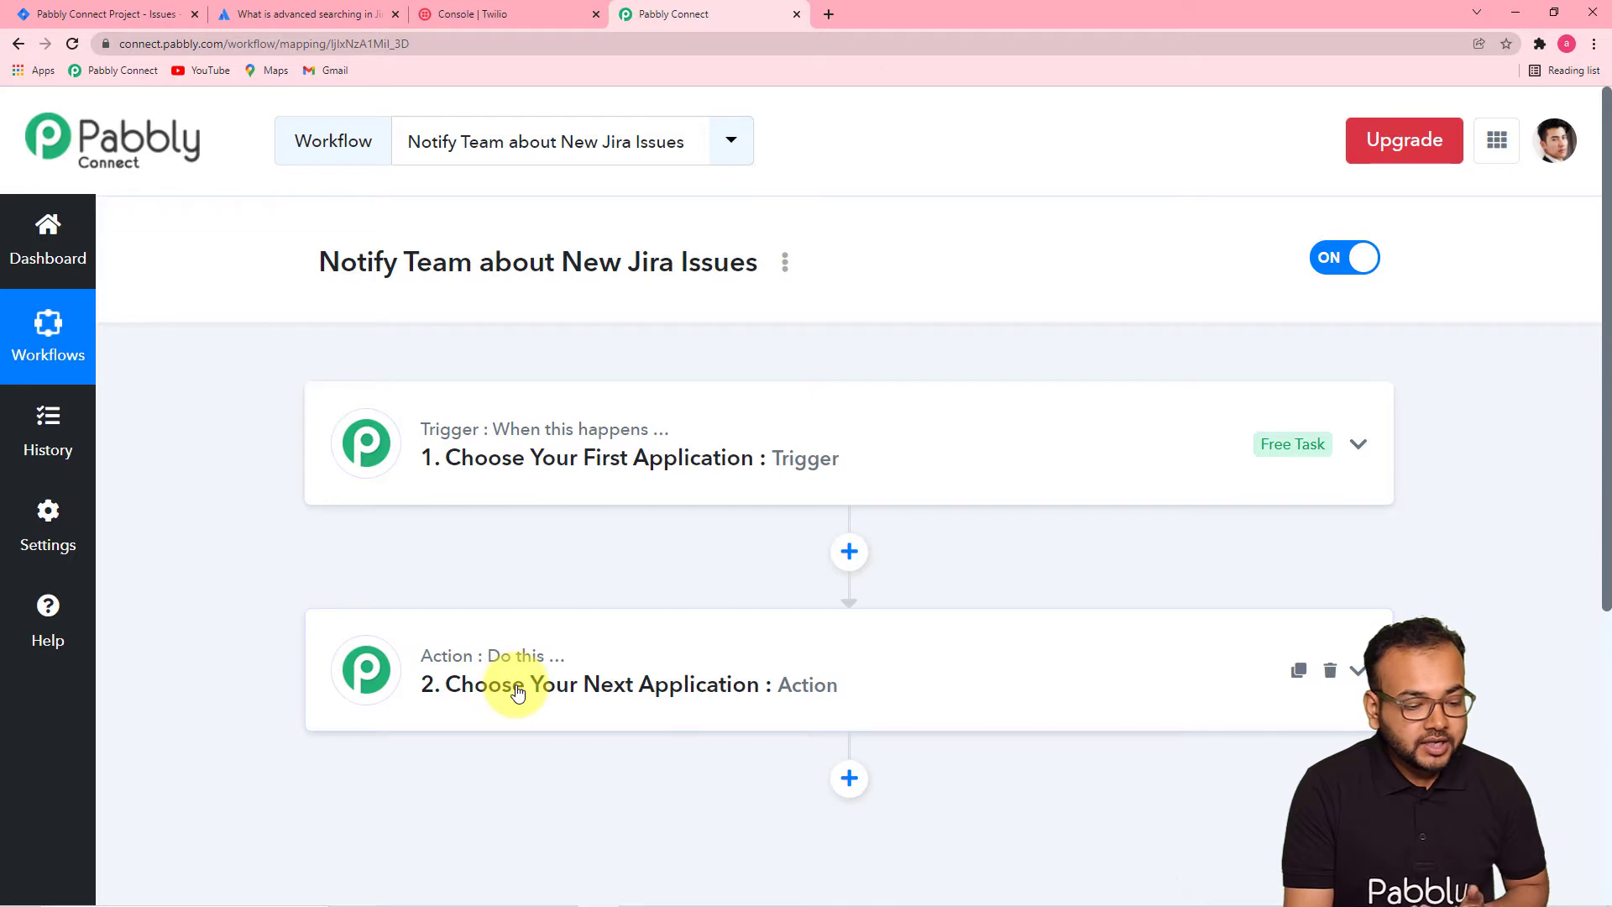
mouse_move(445, 665)
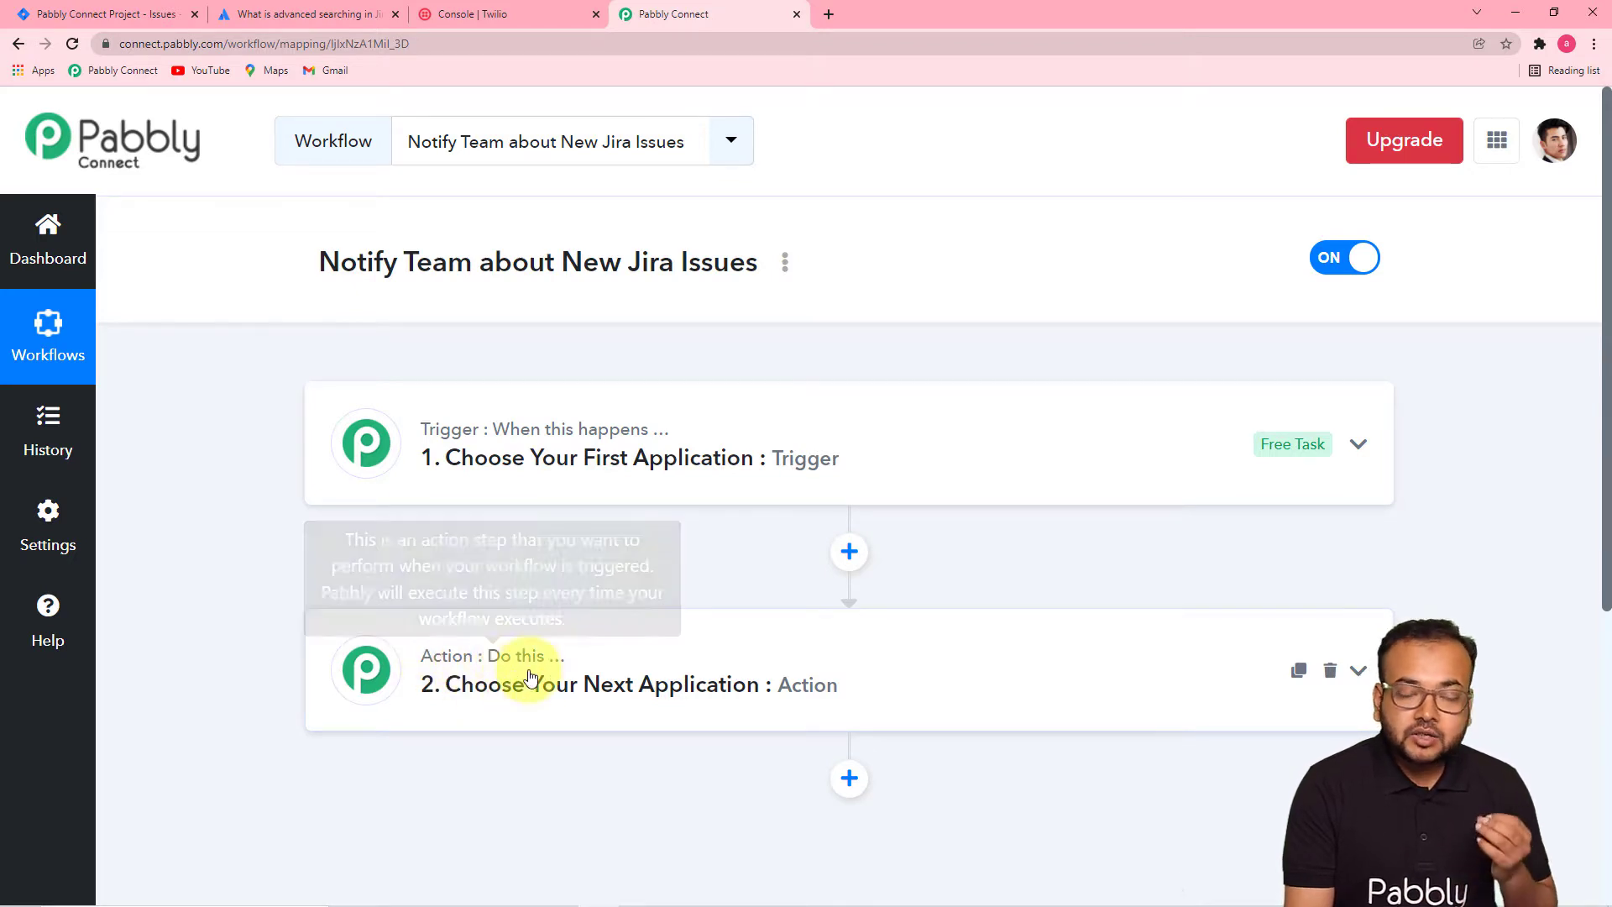
mouse_move(552, 669)
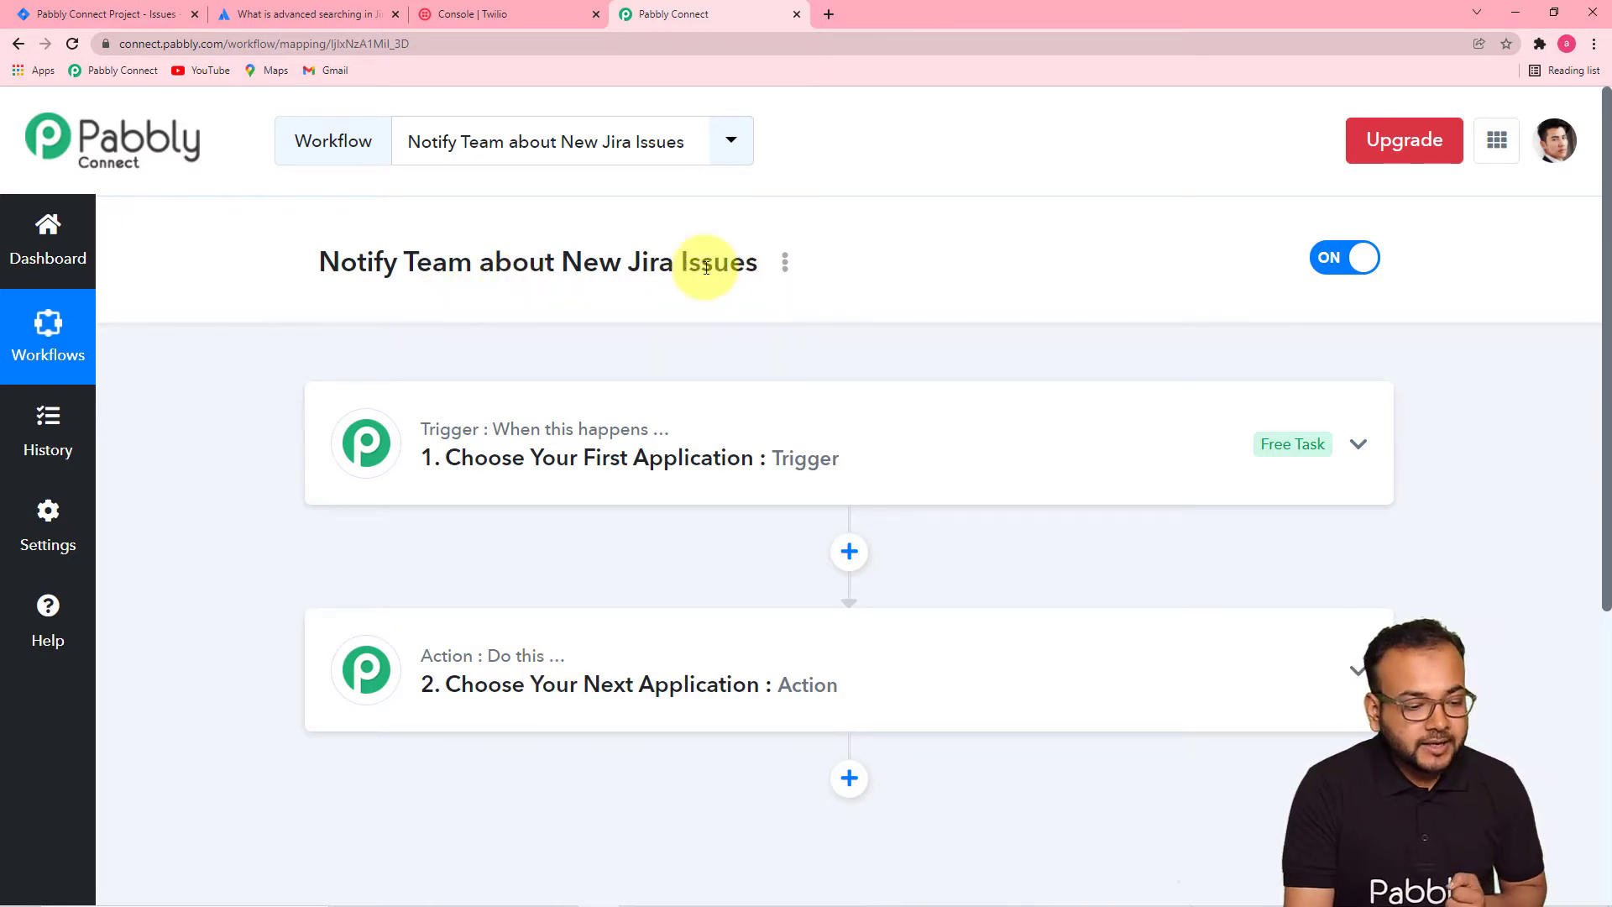
left_click(622, 476)
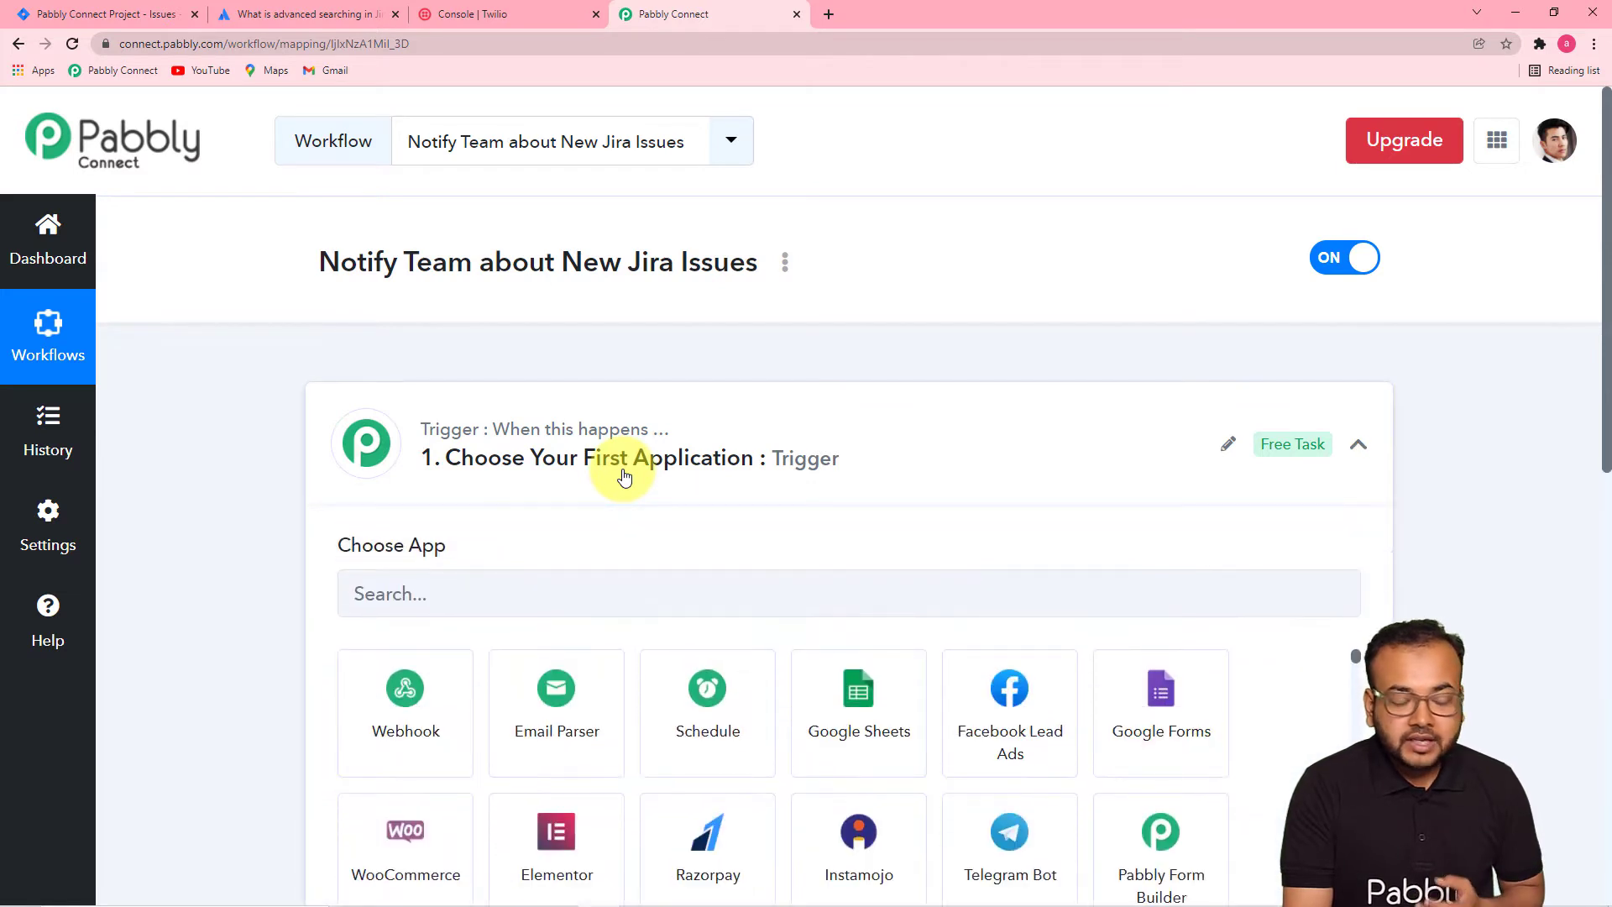
scroll(622, 476, "down", 2)
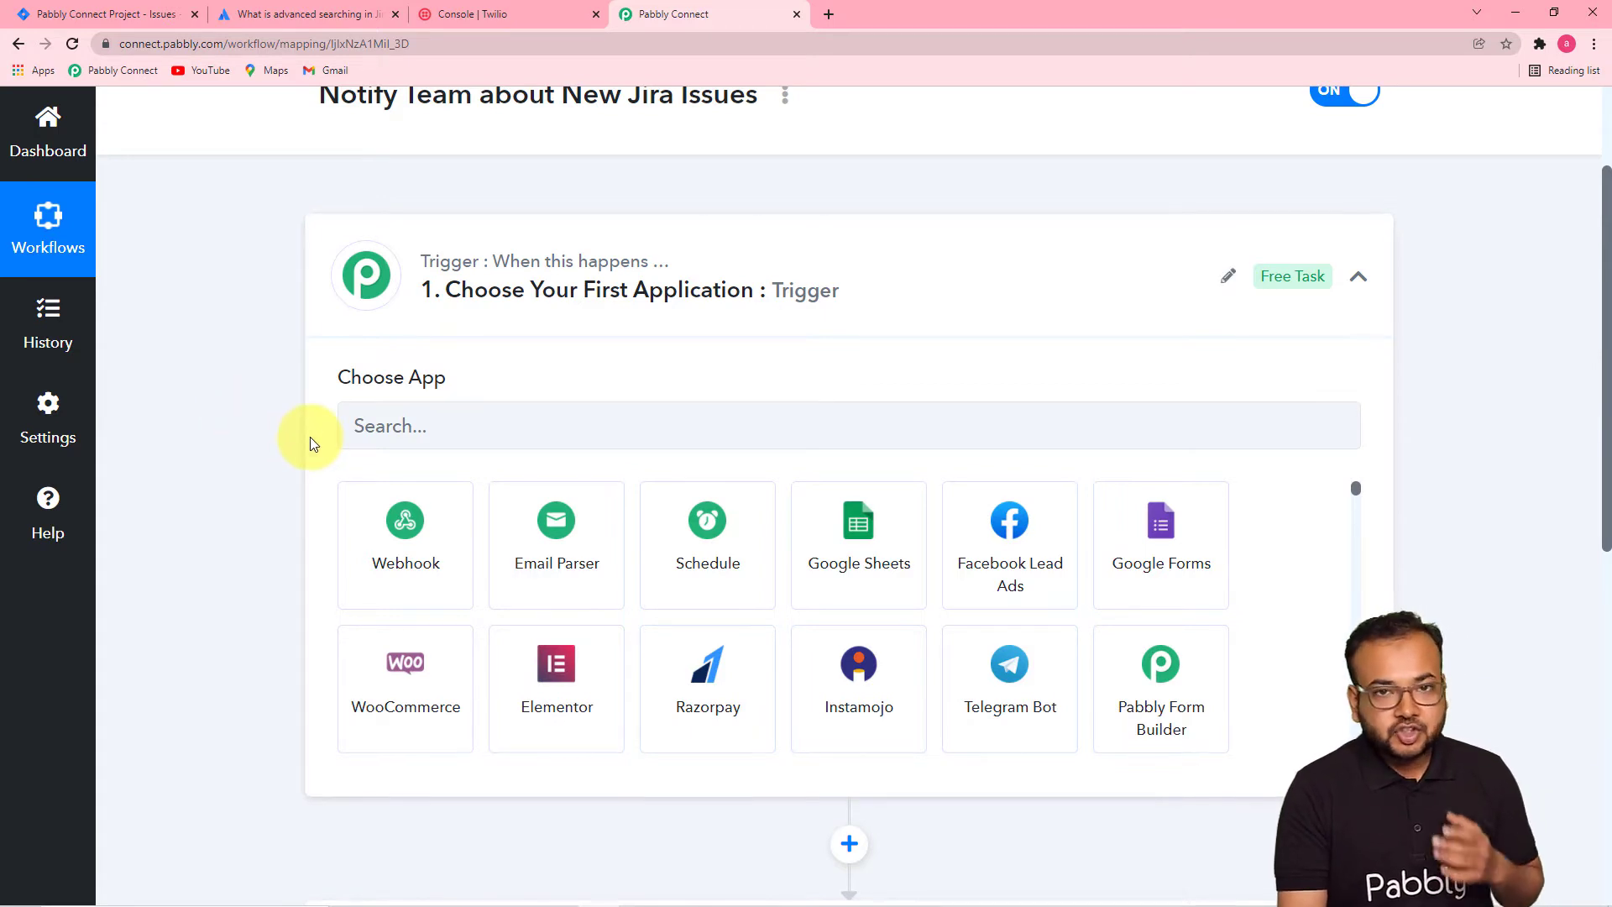
- Set the trigger app to Jira Software (Triggers) with the Configure Webhooks event
left_click(521, 424)
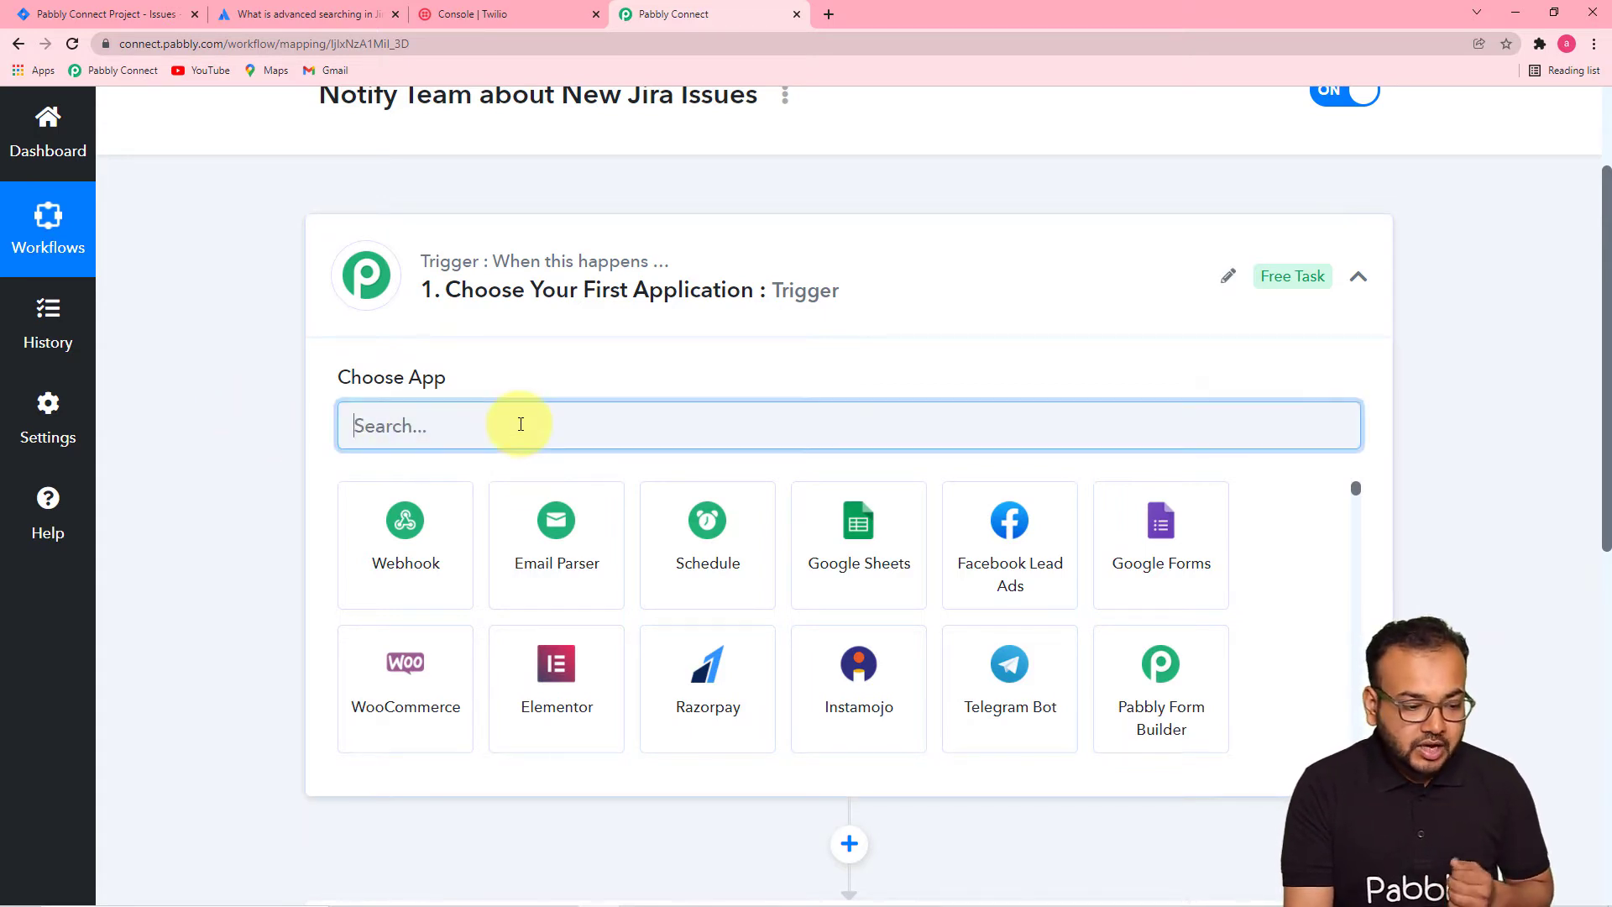
type("jia")
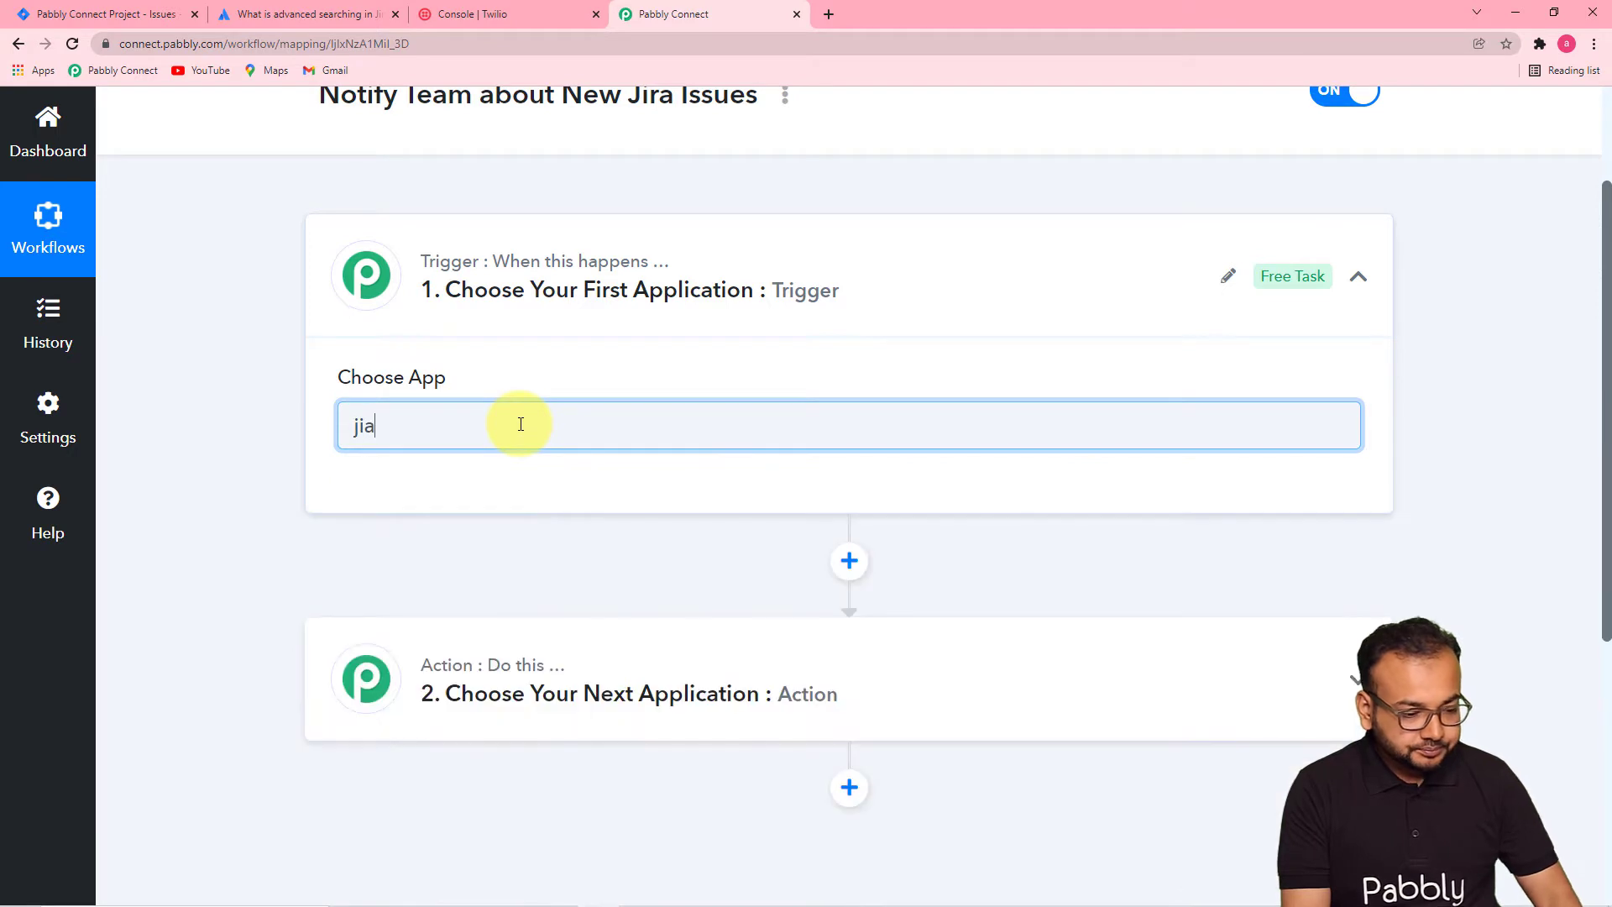
key("BackSpace")
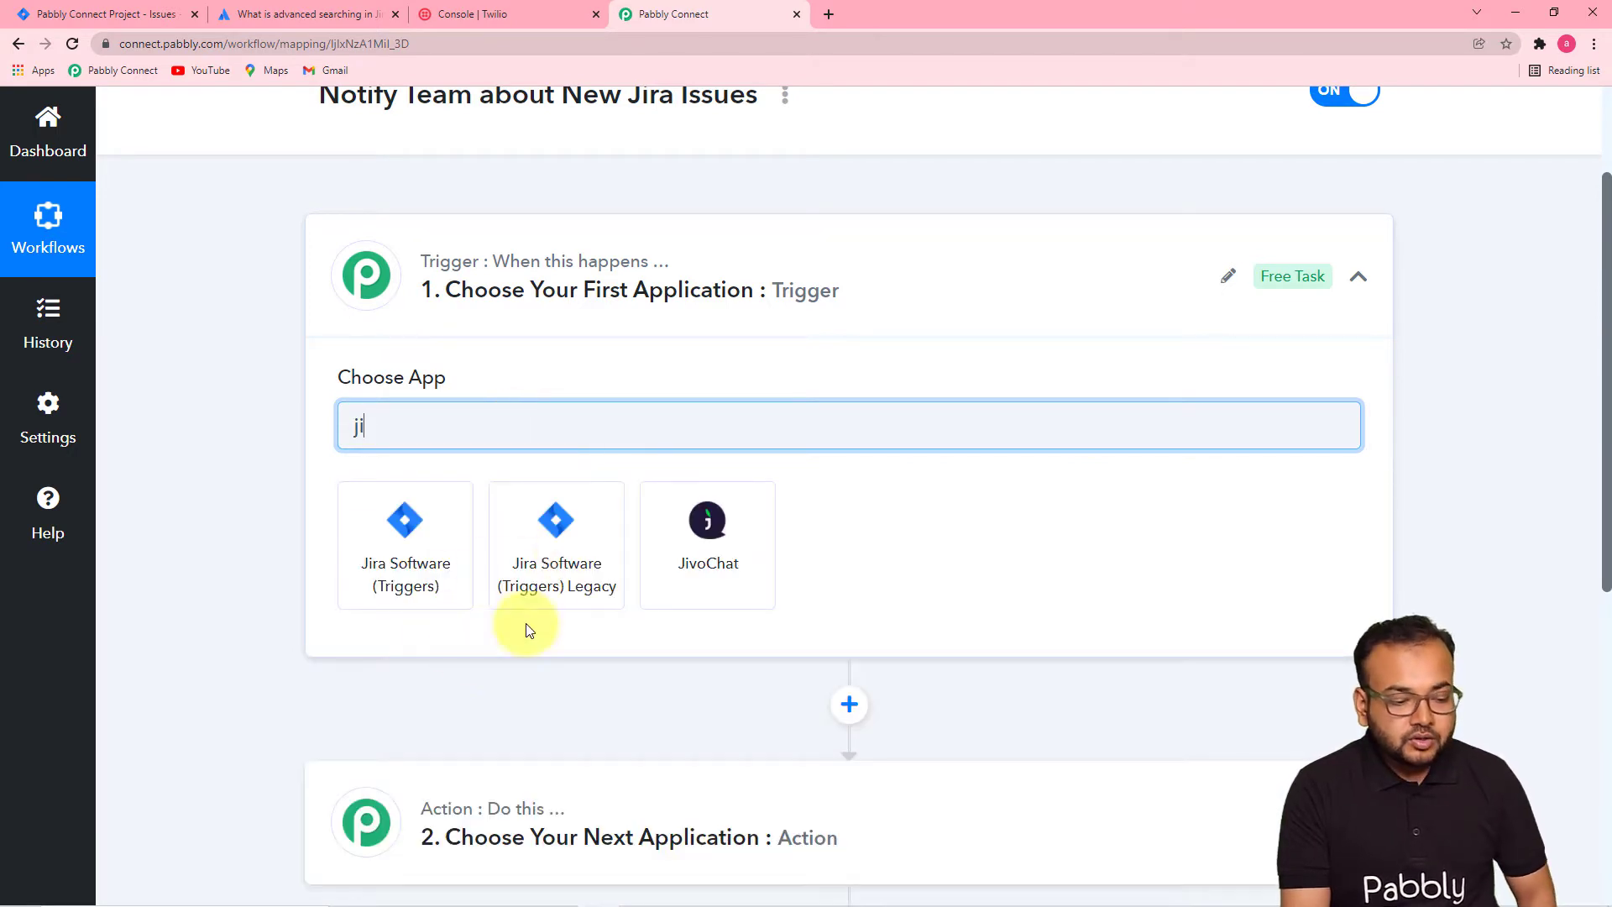
left_click(396, 547)
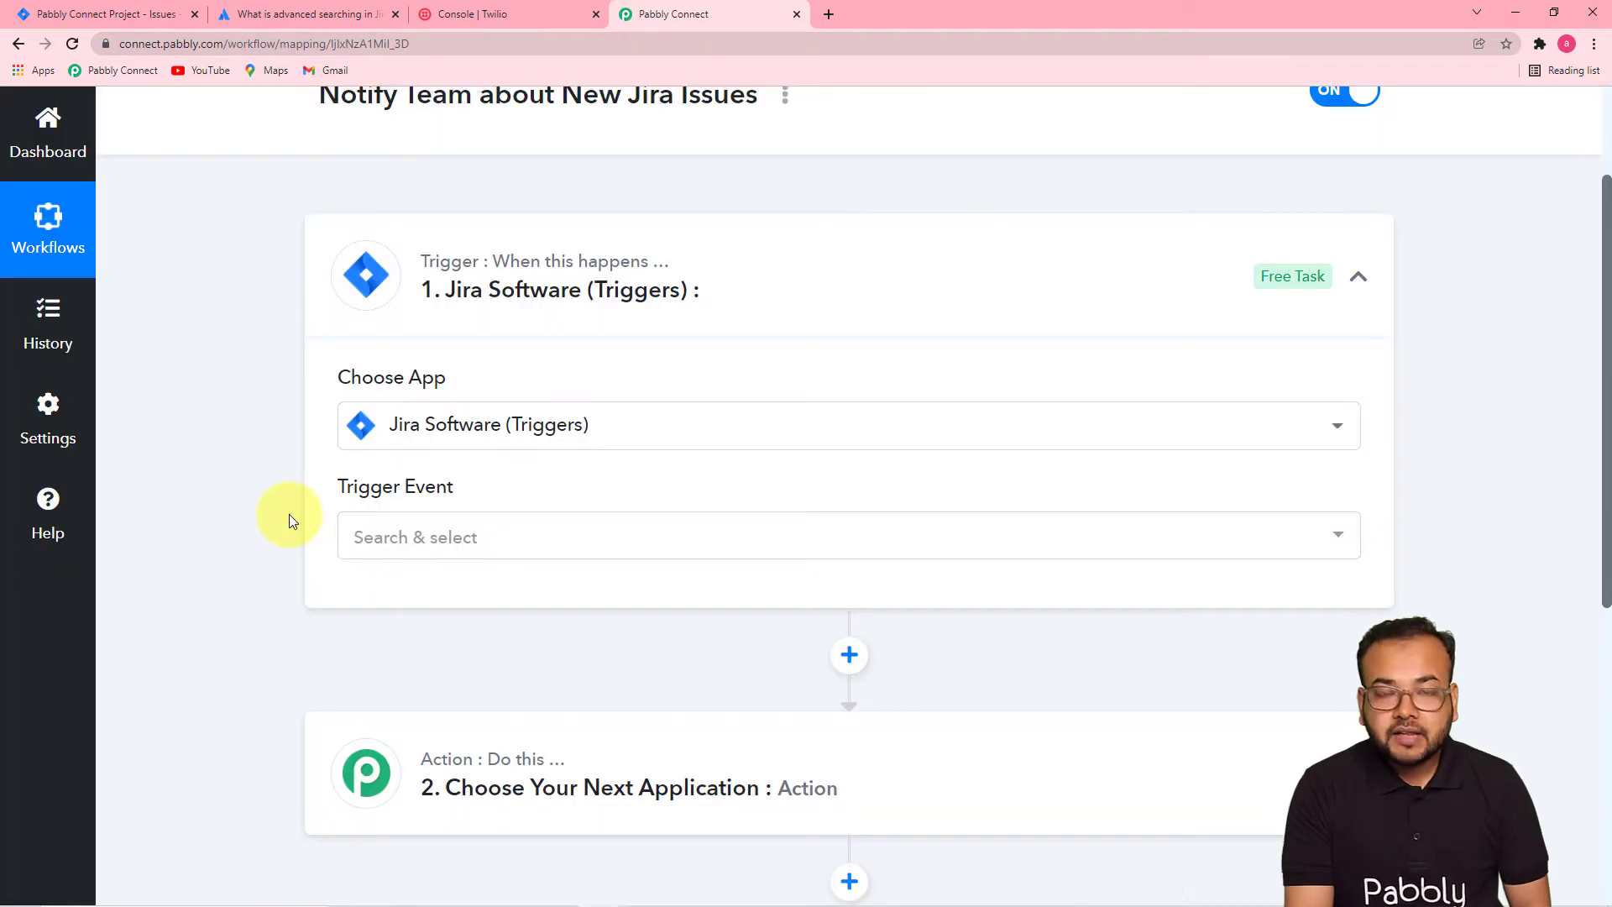
scroll(289, 513, "down", 3)
left_click(667, 287)
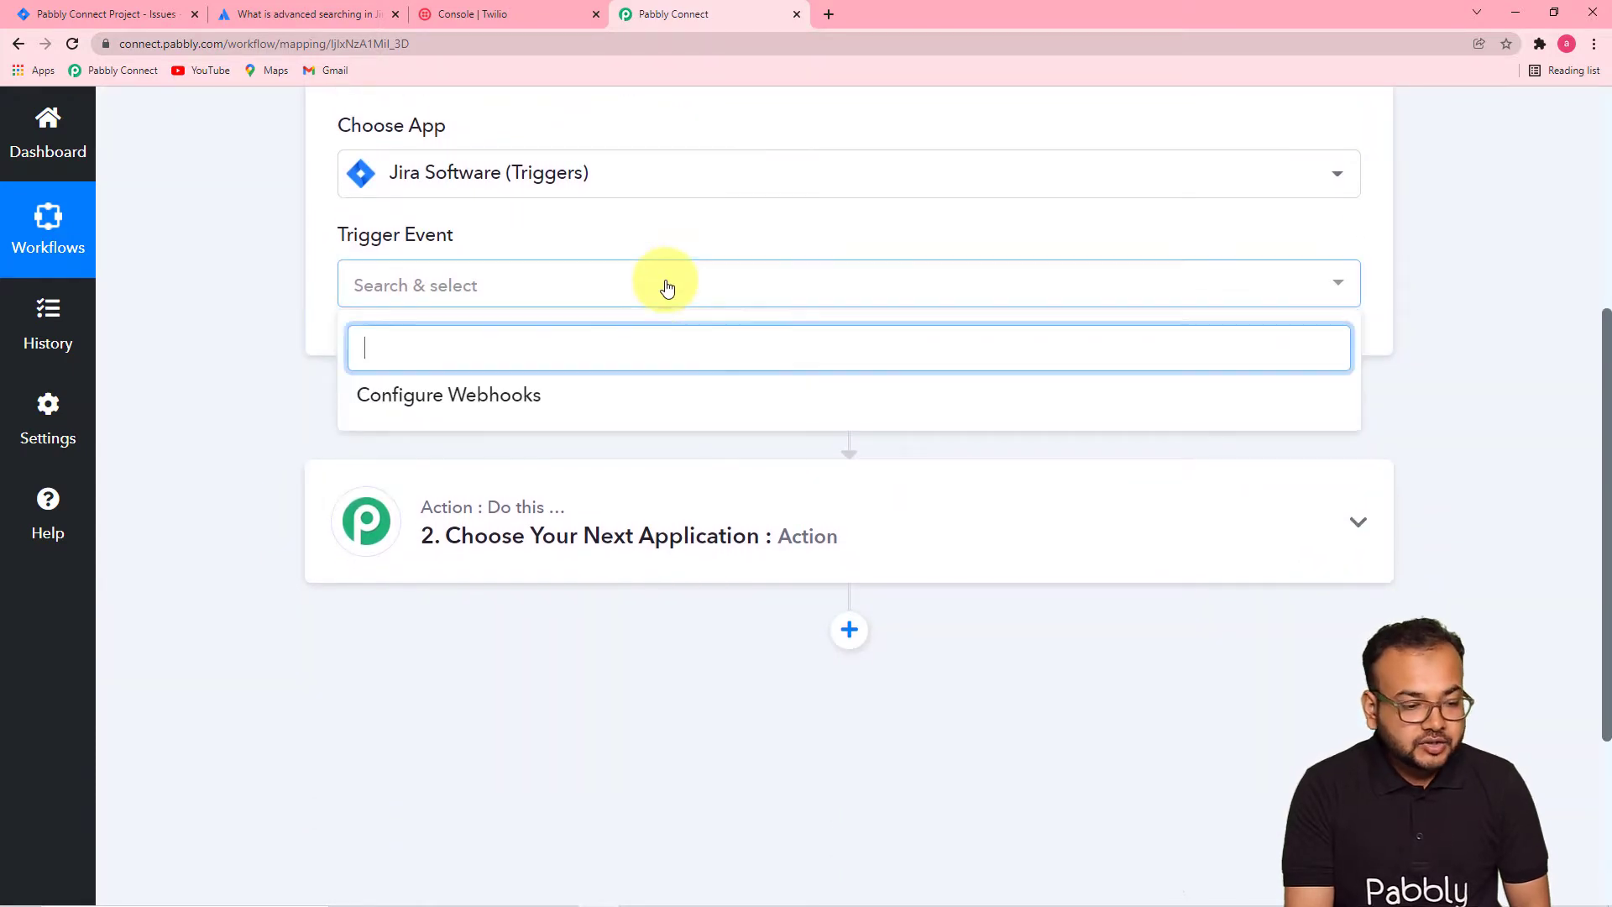
left_click(493, 409)
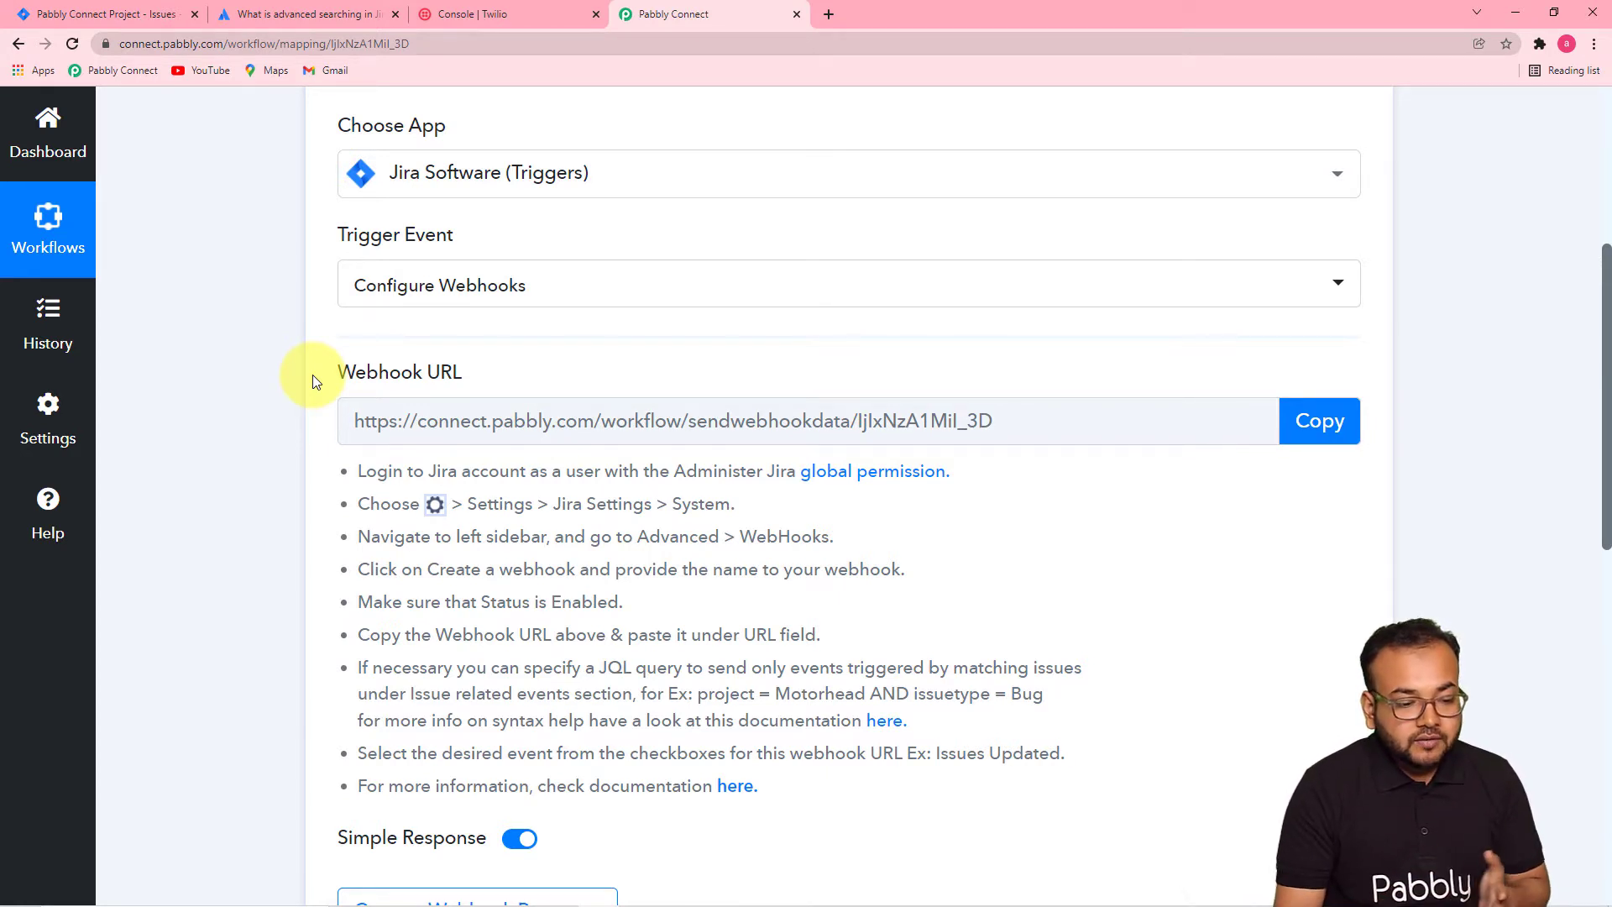
- Copy the trigger's webhook URL, start capturing a webhook response, and switch to Jira
scroll(436, 504, "down", 4)
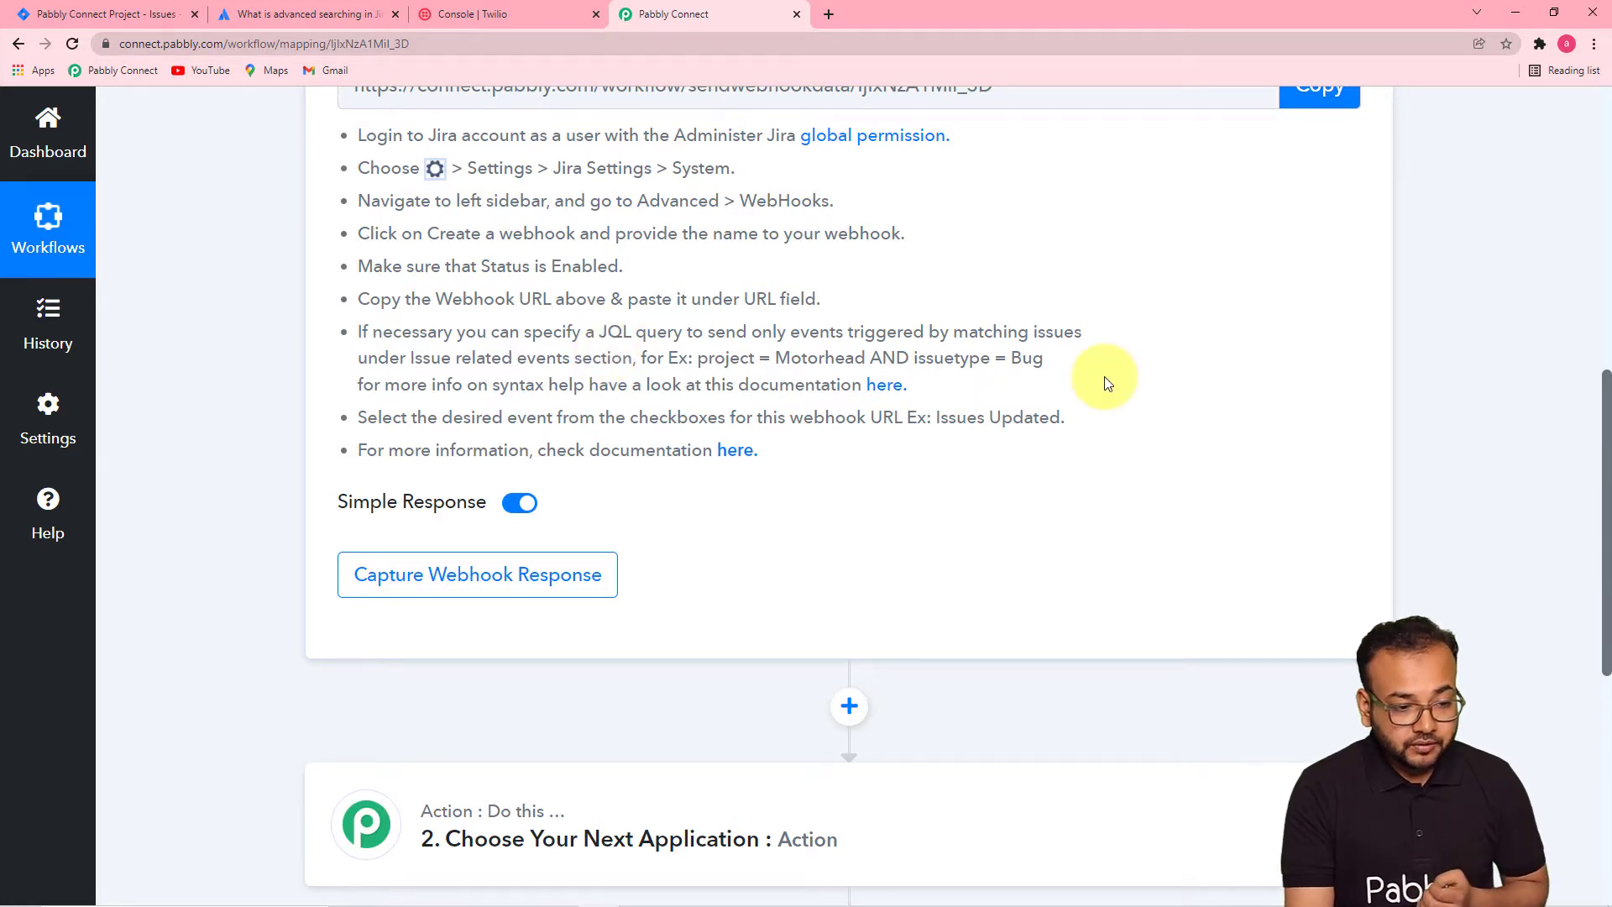
scroll(1092, 369, "up", 2)
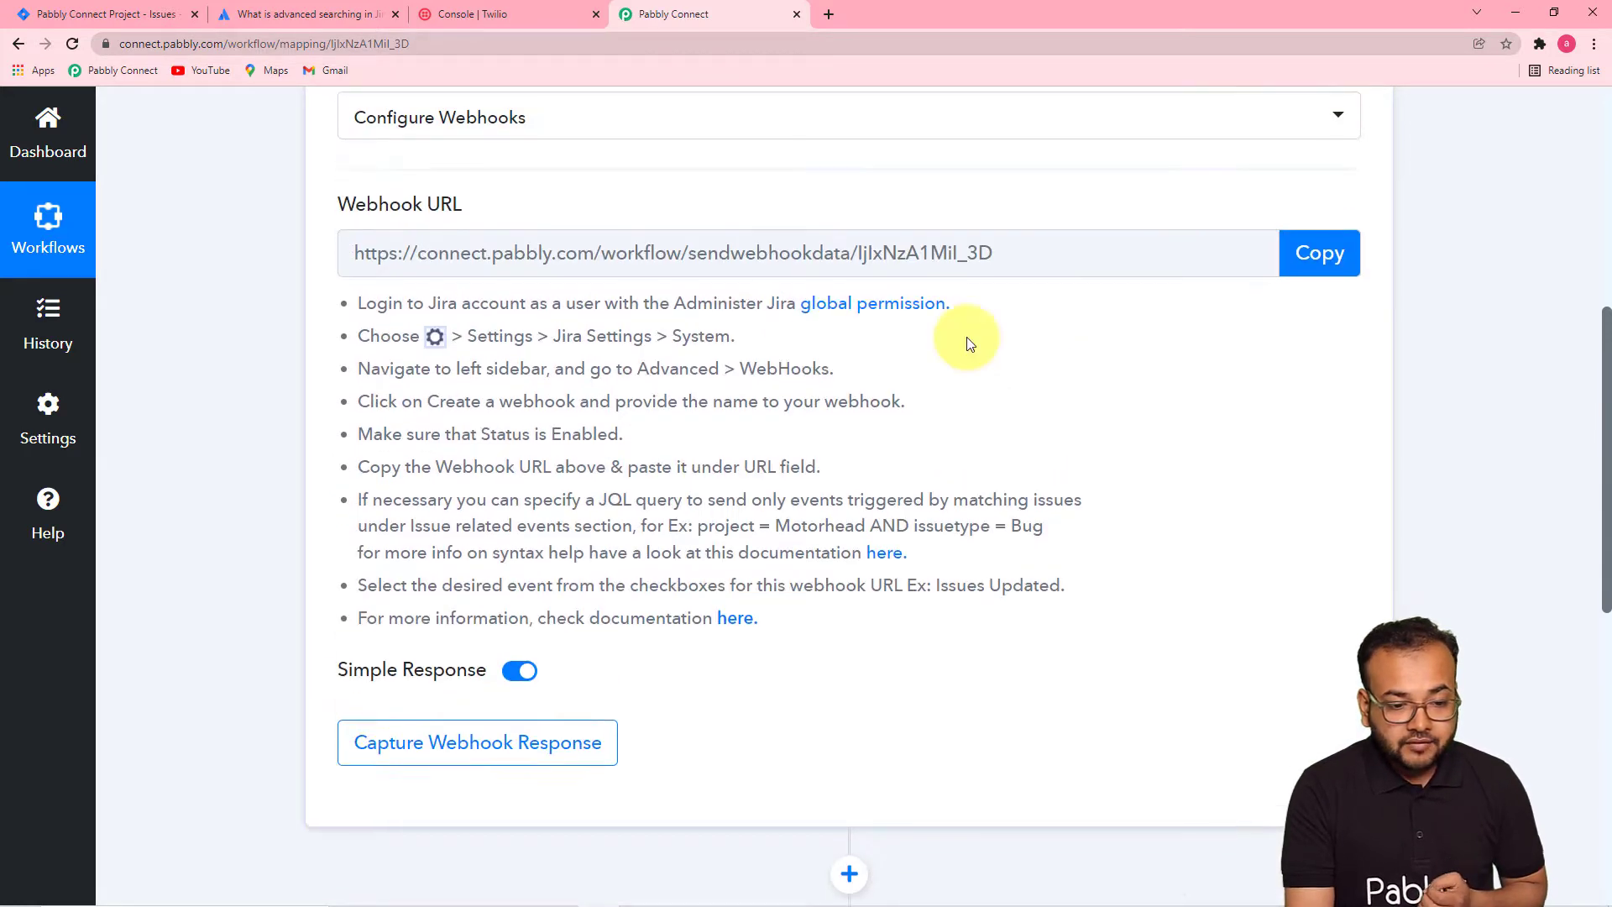
left_click(1308, 256)
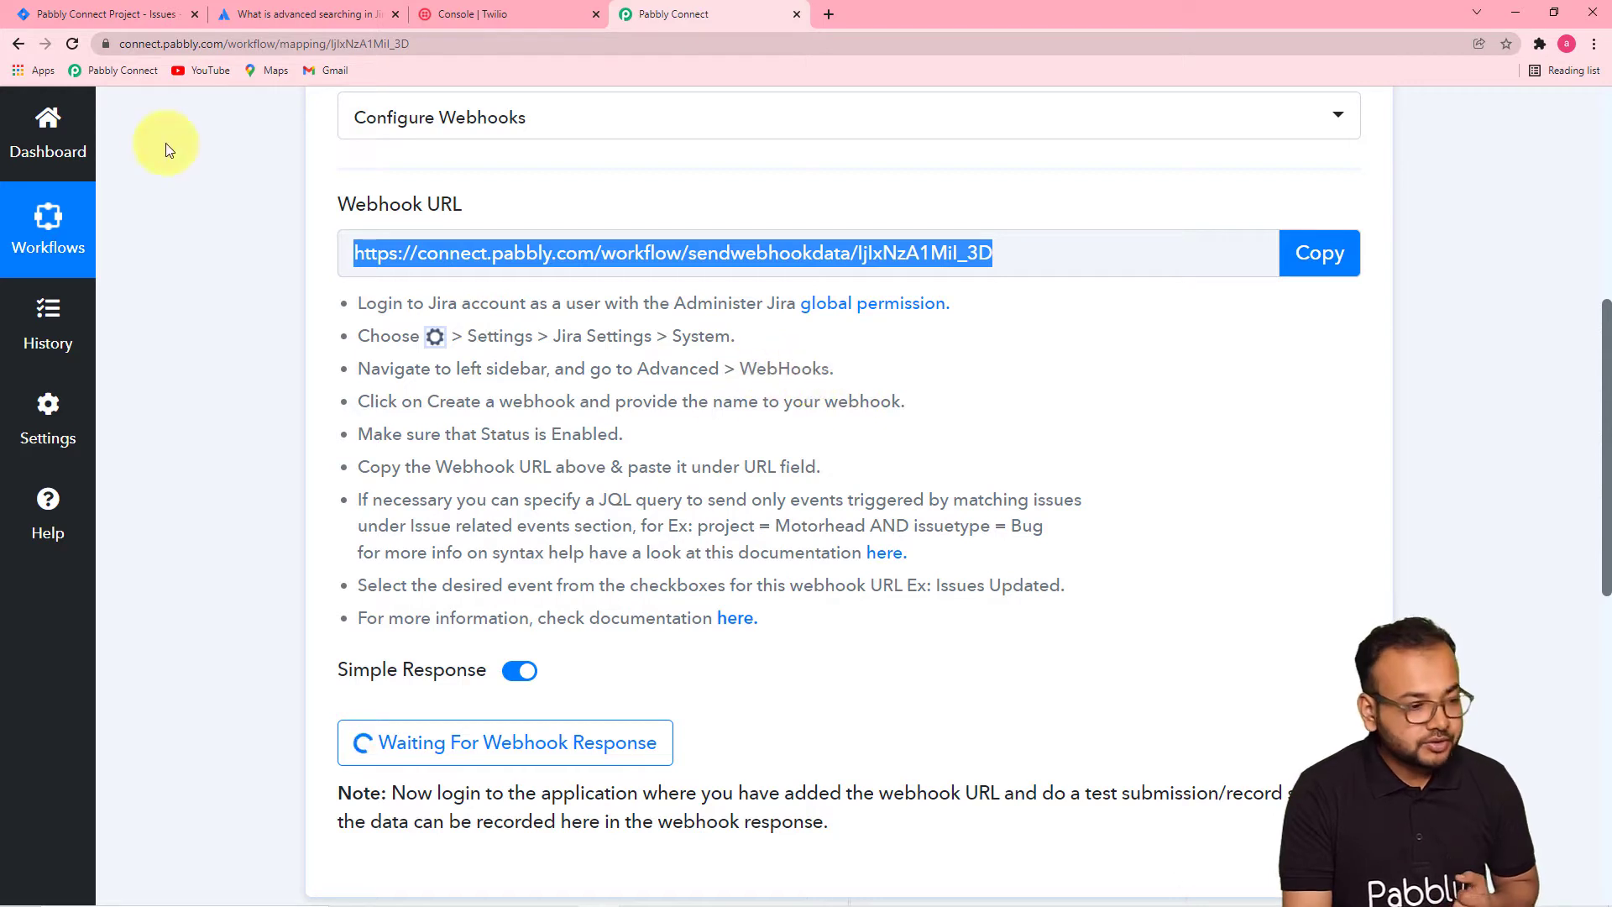
left_click(138, 15)
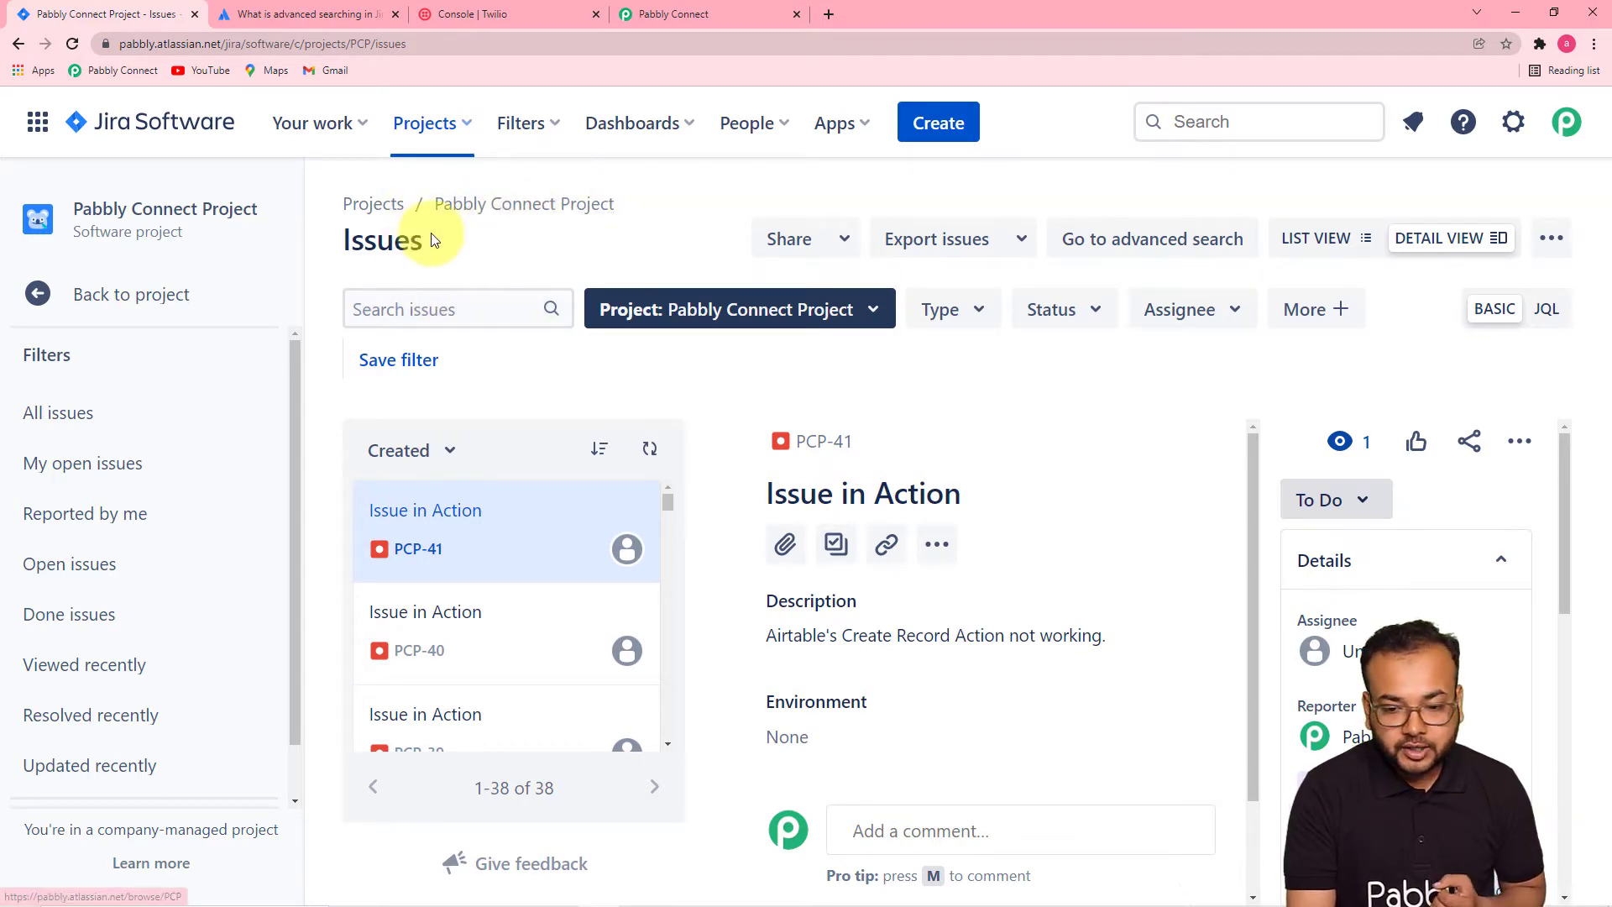
- Go through Jira's gear menu to System, then to Advanced > WebHooks
left_click(1517, 126)
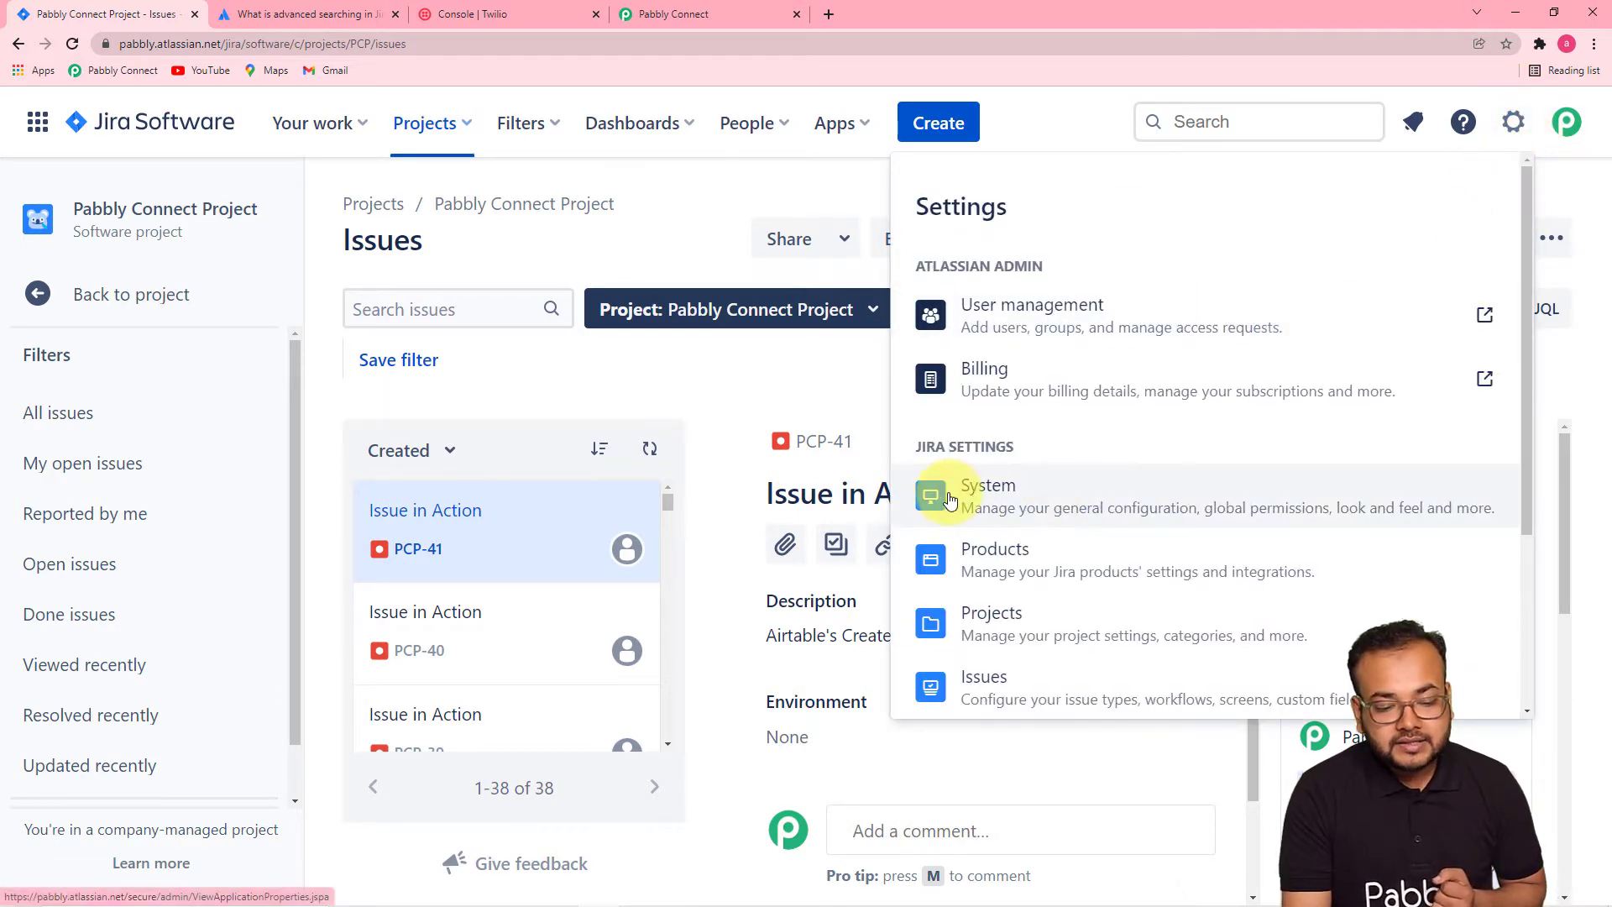
left_click(692, 18)
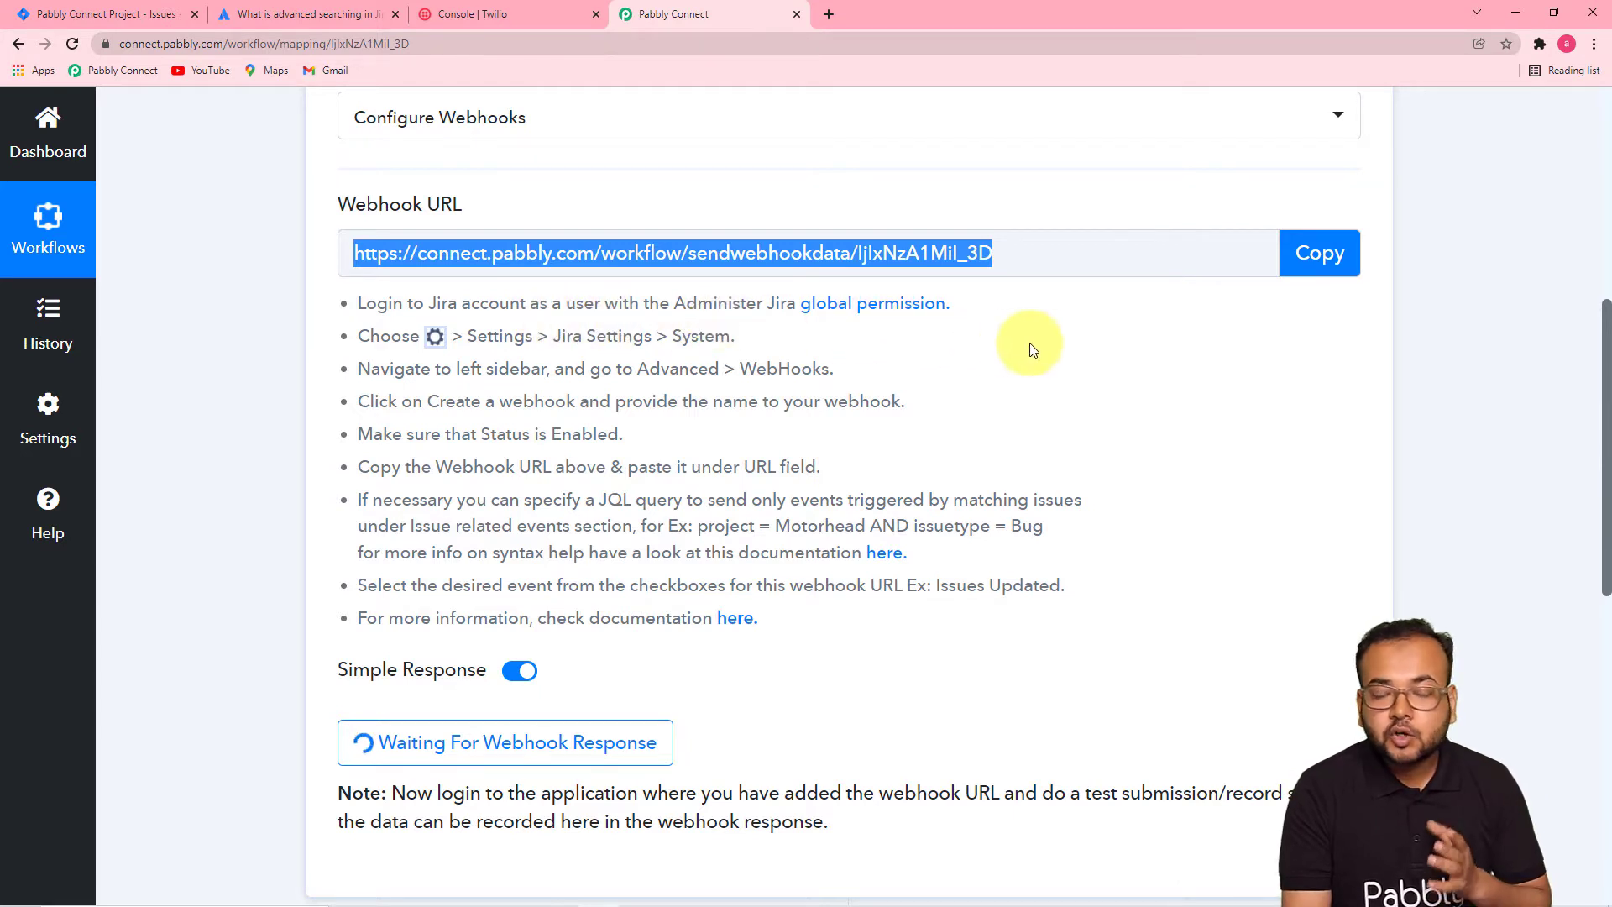
left_click(97, 15)
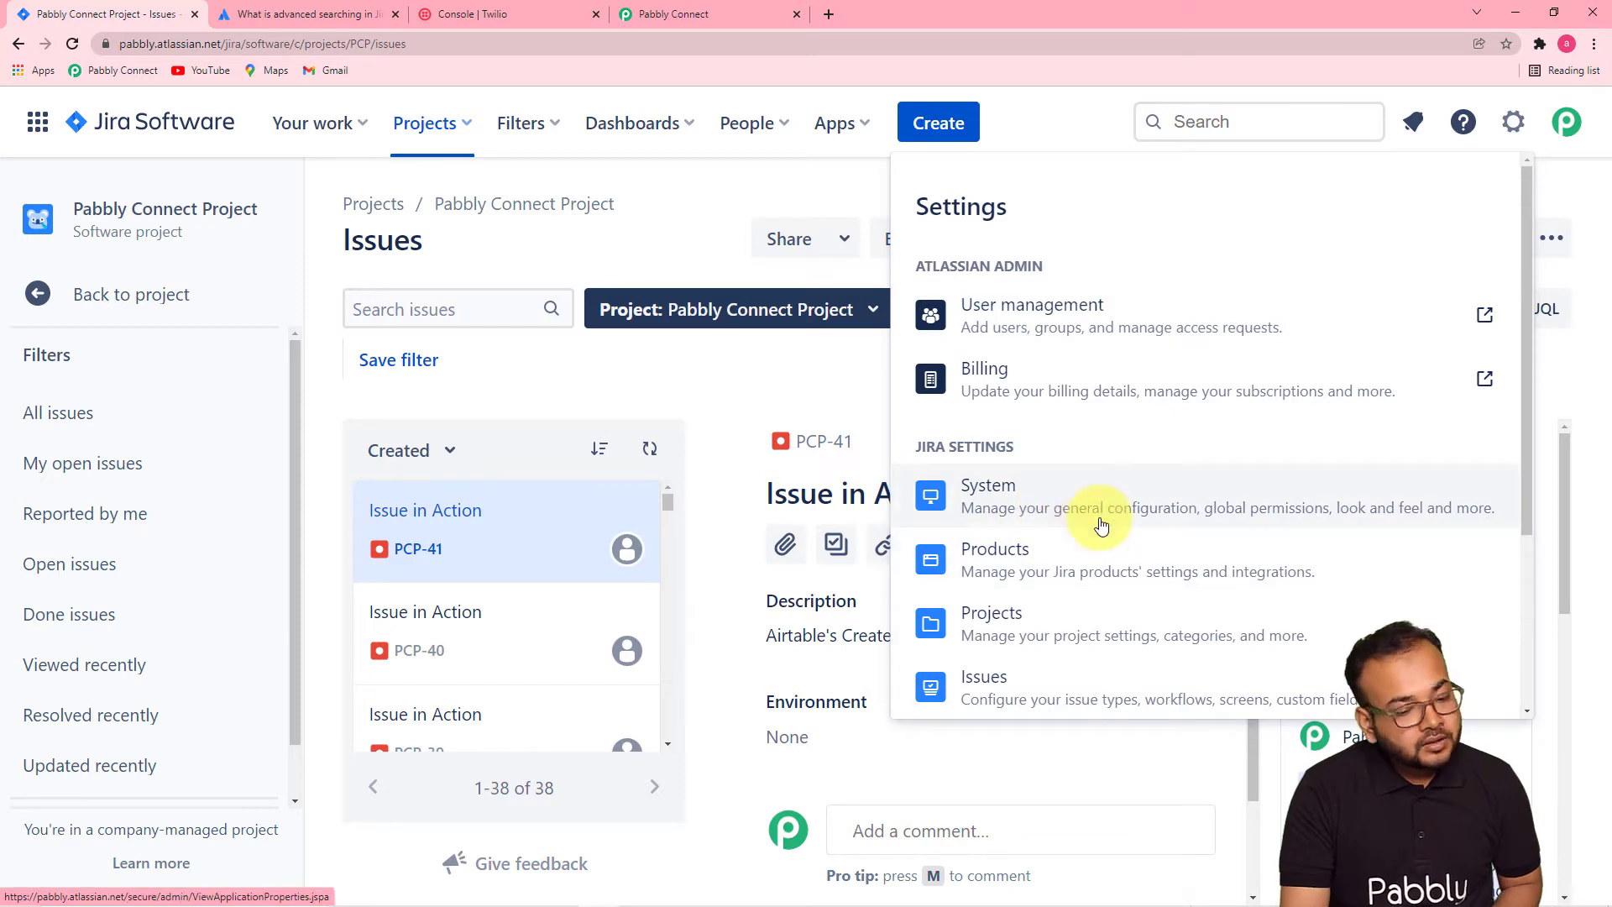
left_click(1079, 503)
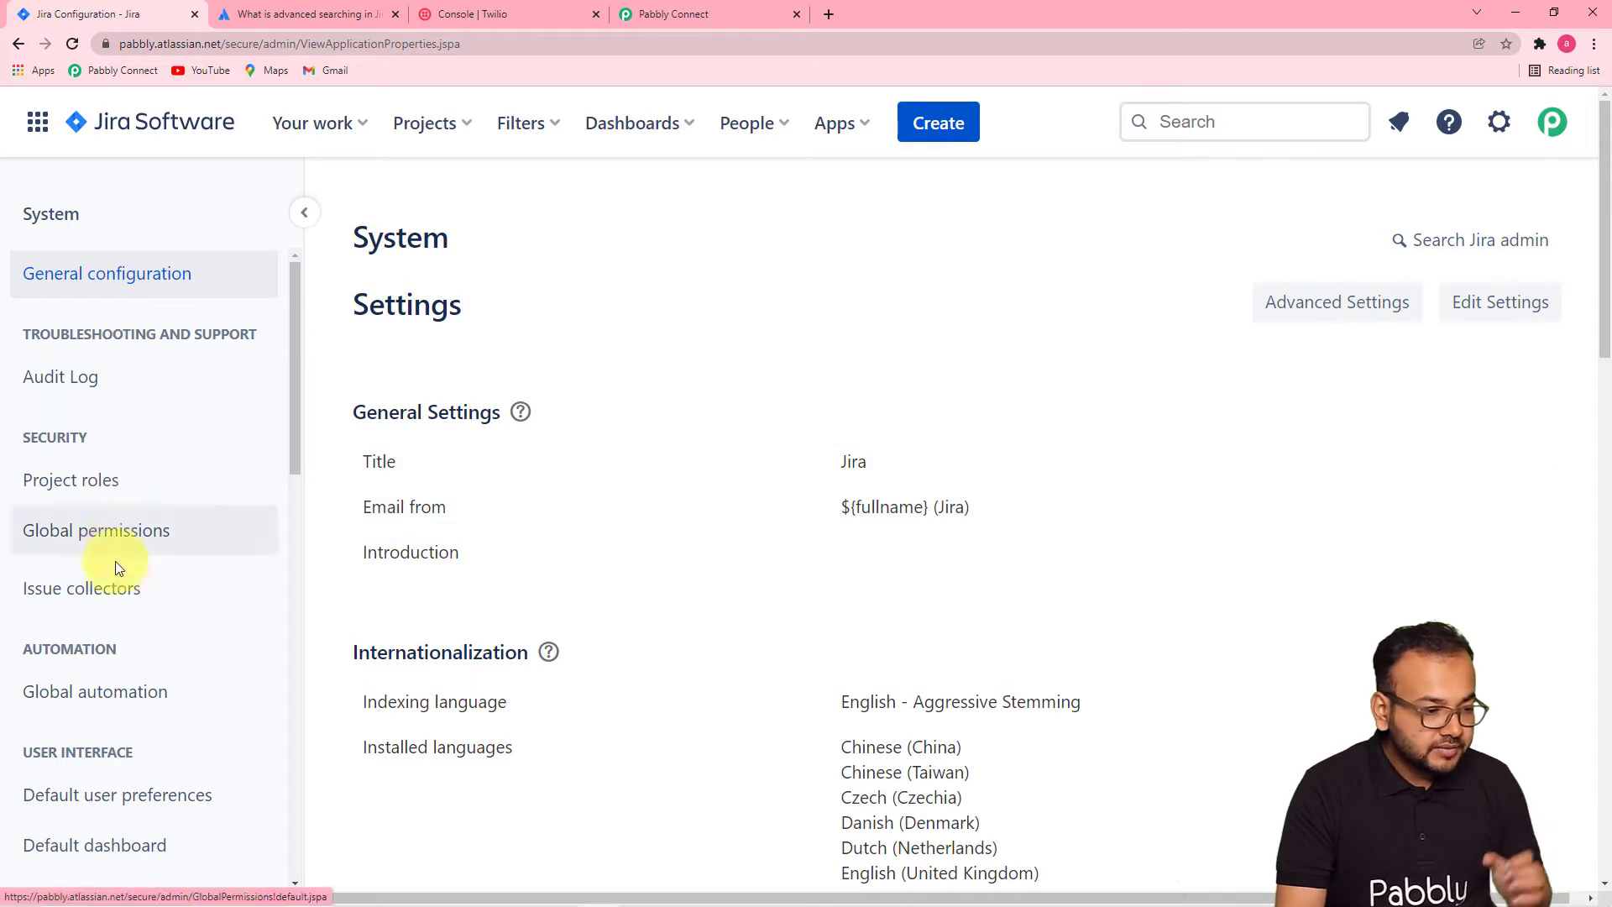
scroll(120, 575, "down", 5)
scroll(120, 575, "down", 7)
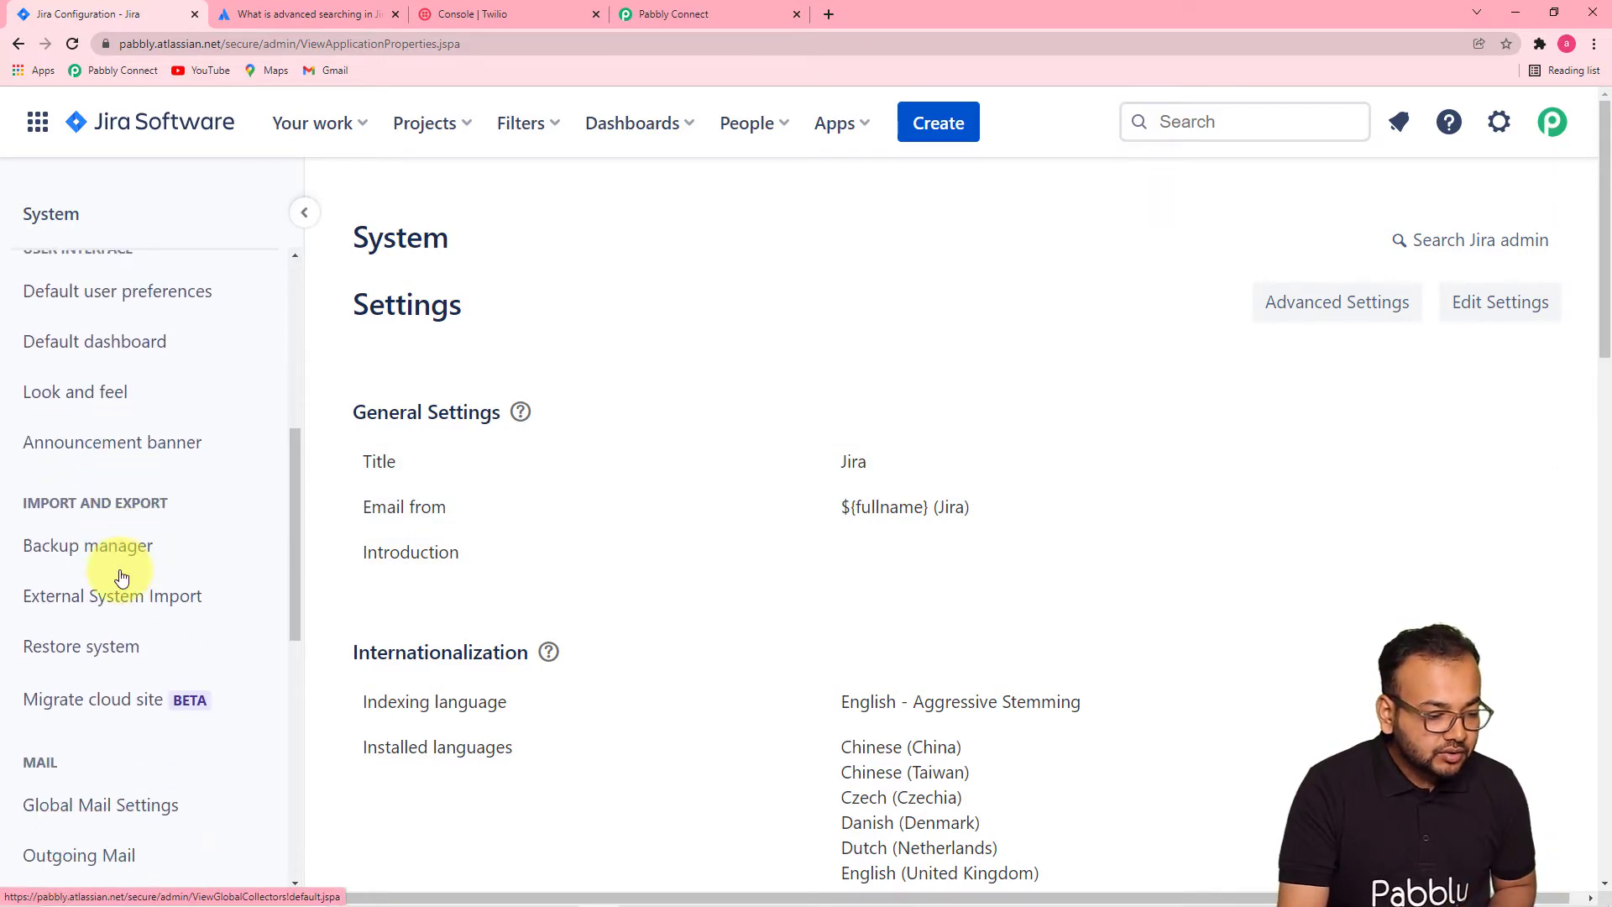
scroll(119, 576, "down", 3)
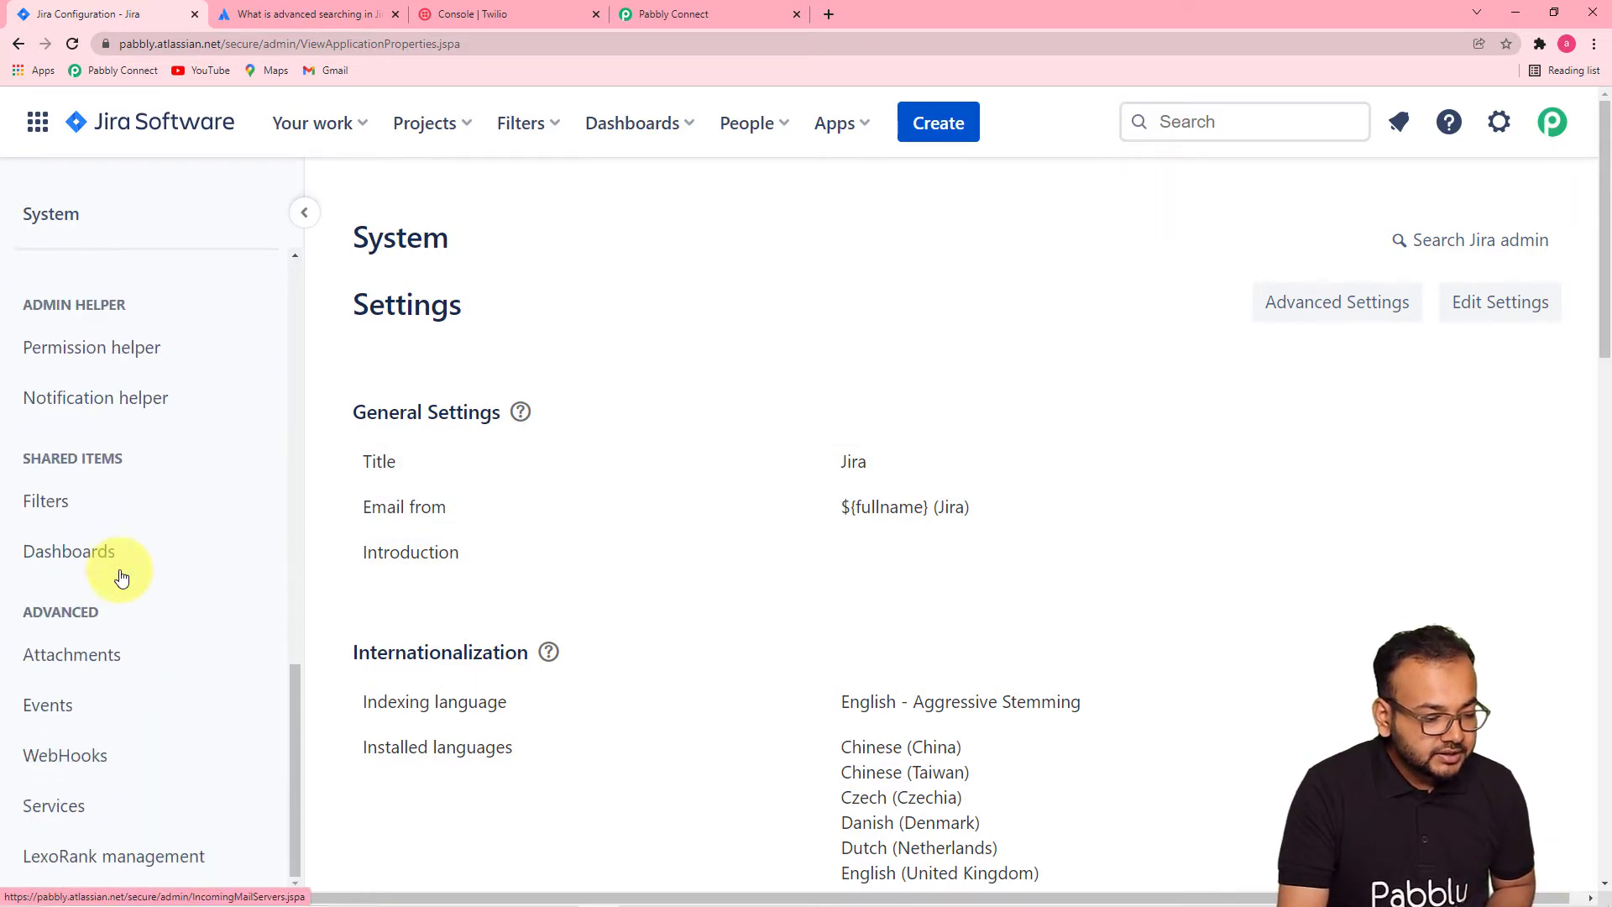
scroll(109, 577, "down", 3)
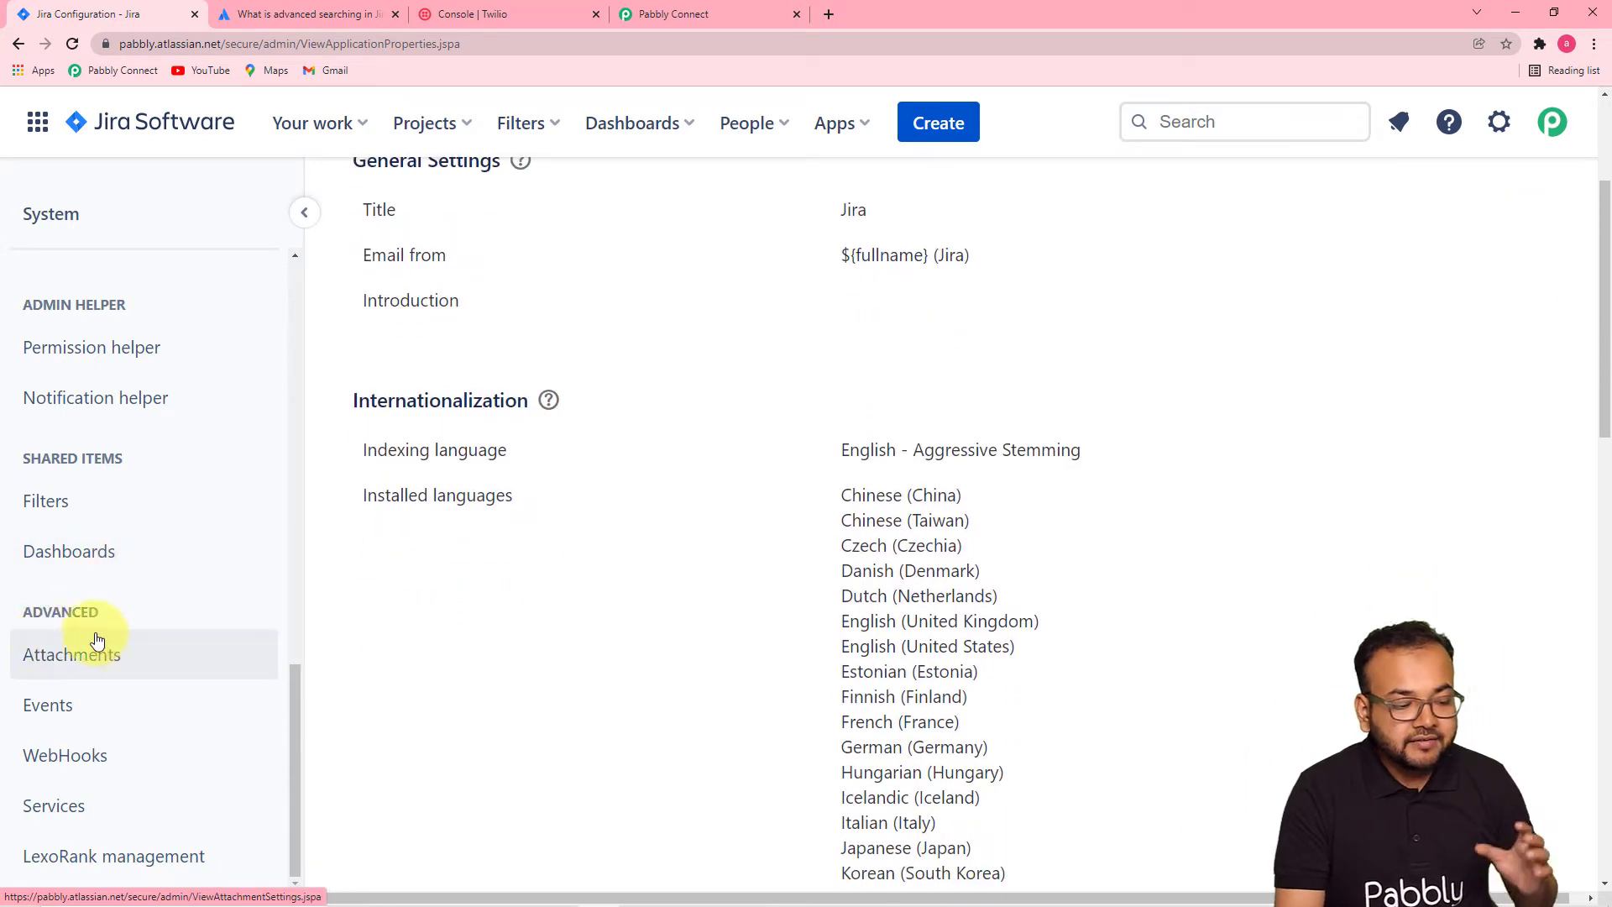
scroll(115, 654, "down", 1)
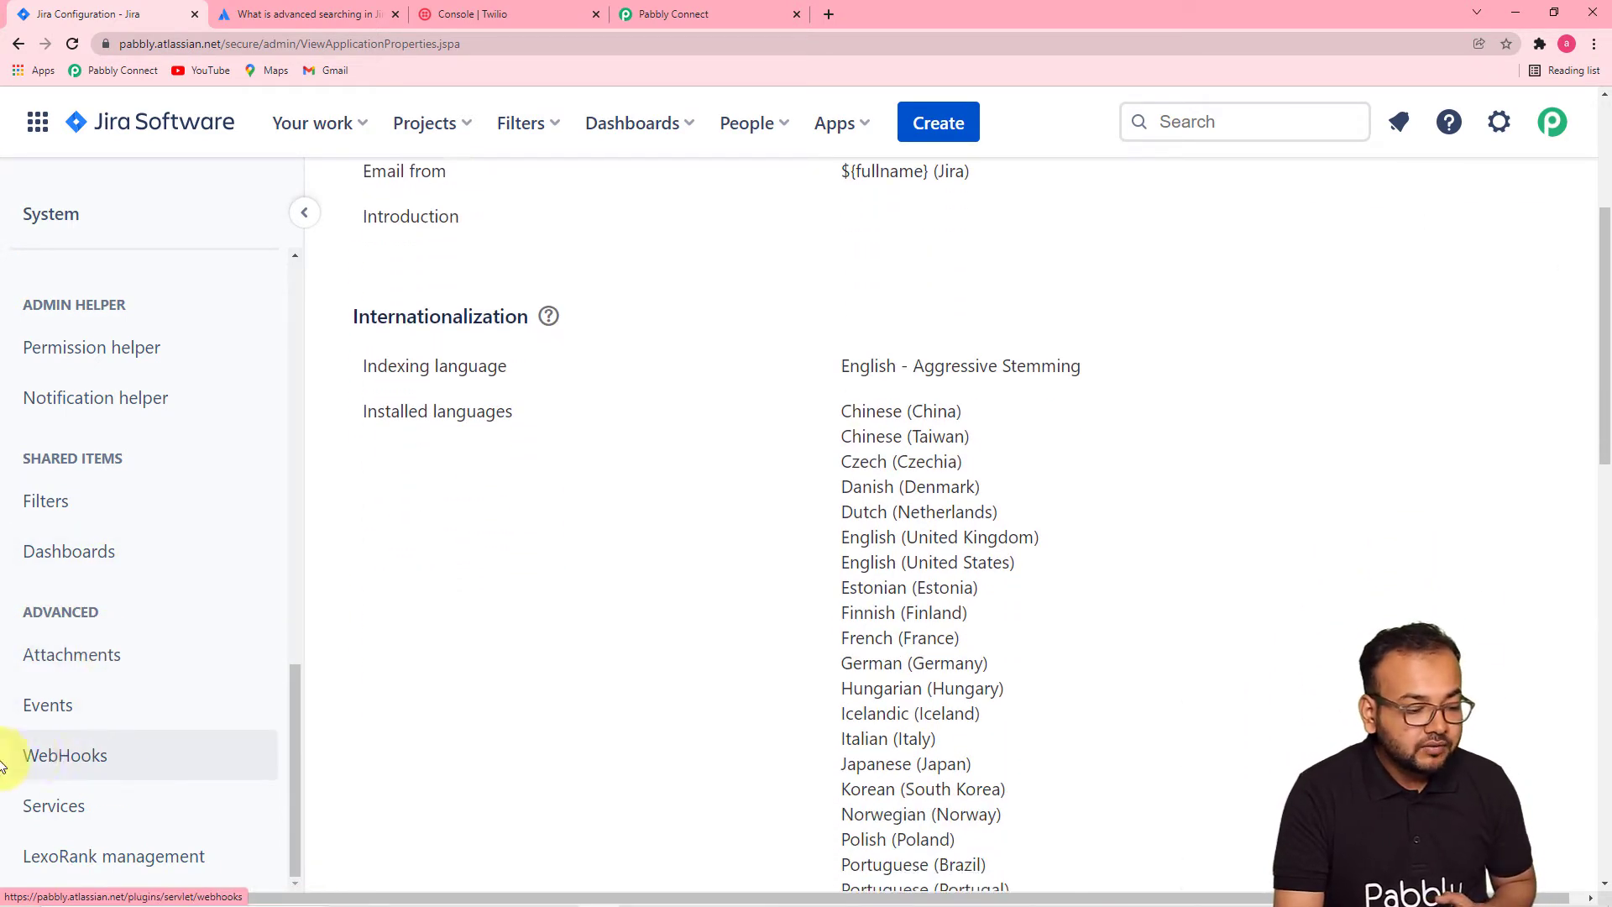
left_click(102, 770)
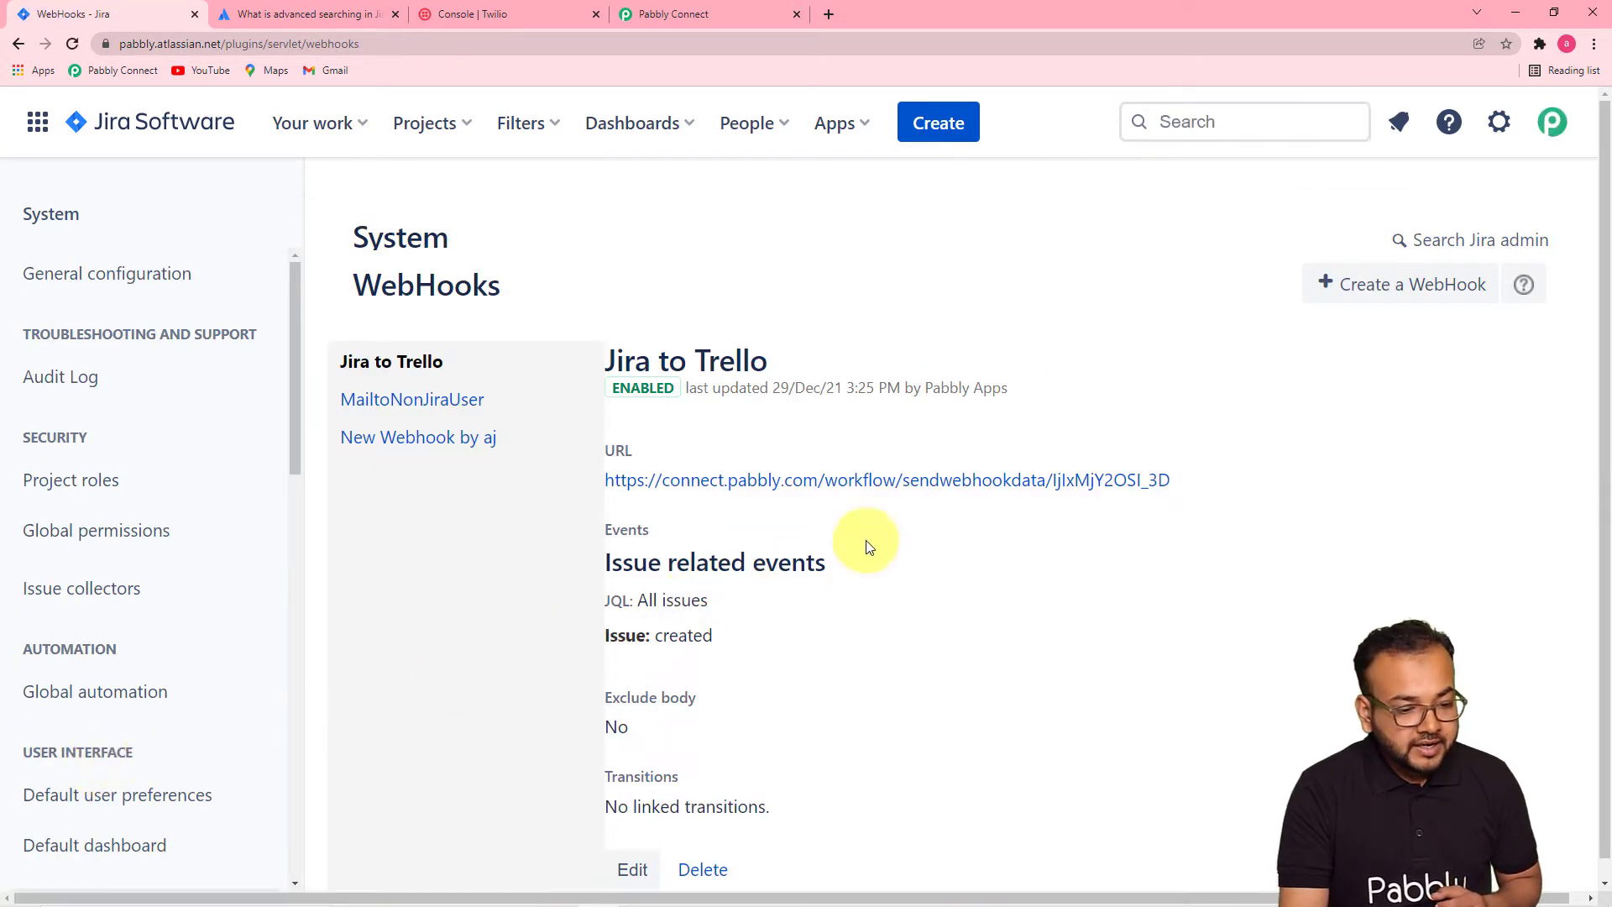
scroll(1095, 424, "down", 1)
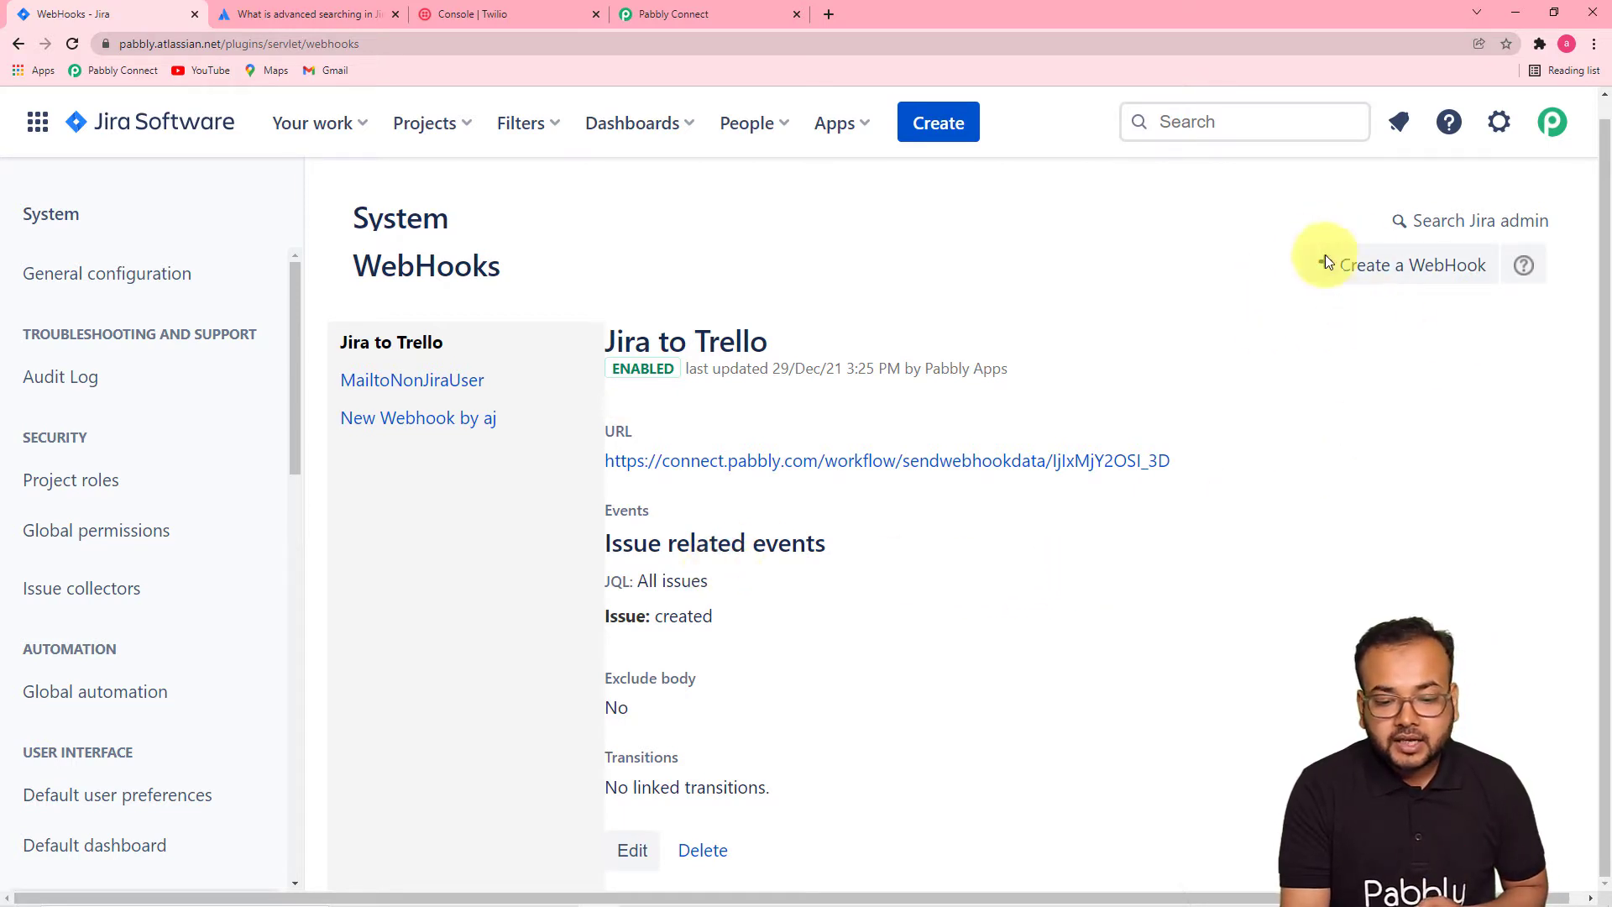
- Start a new Jira webhook and name it 'Notify Team'
left_click(1397, 267)
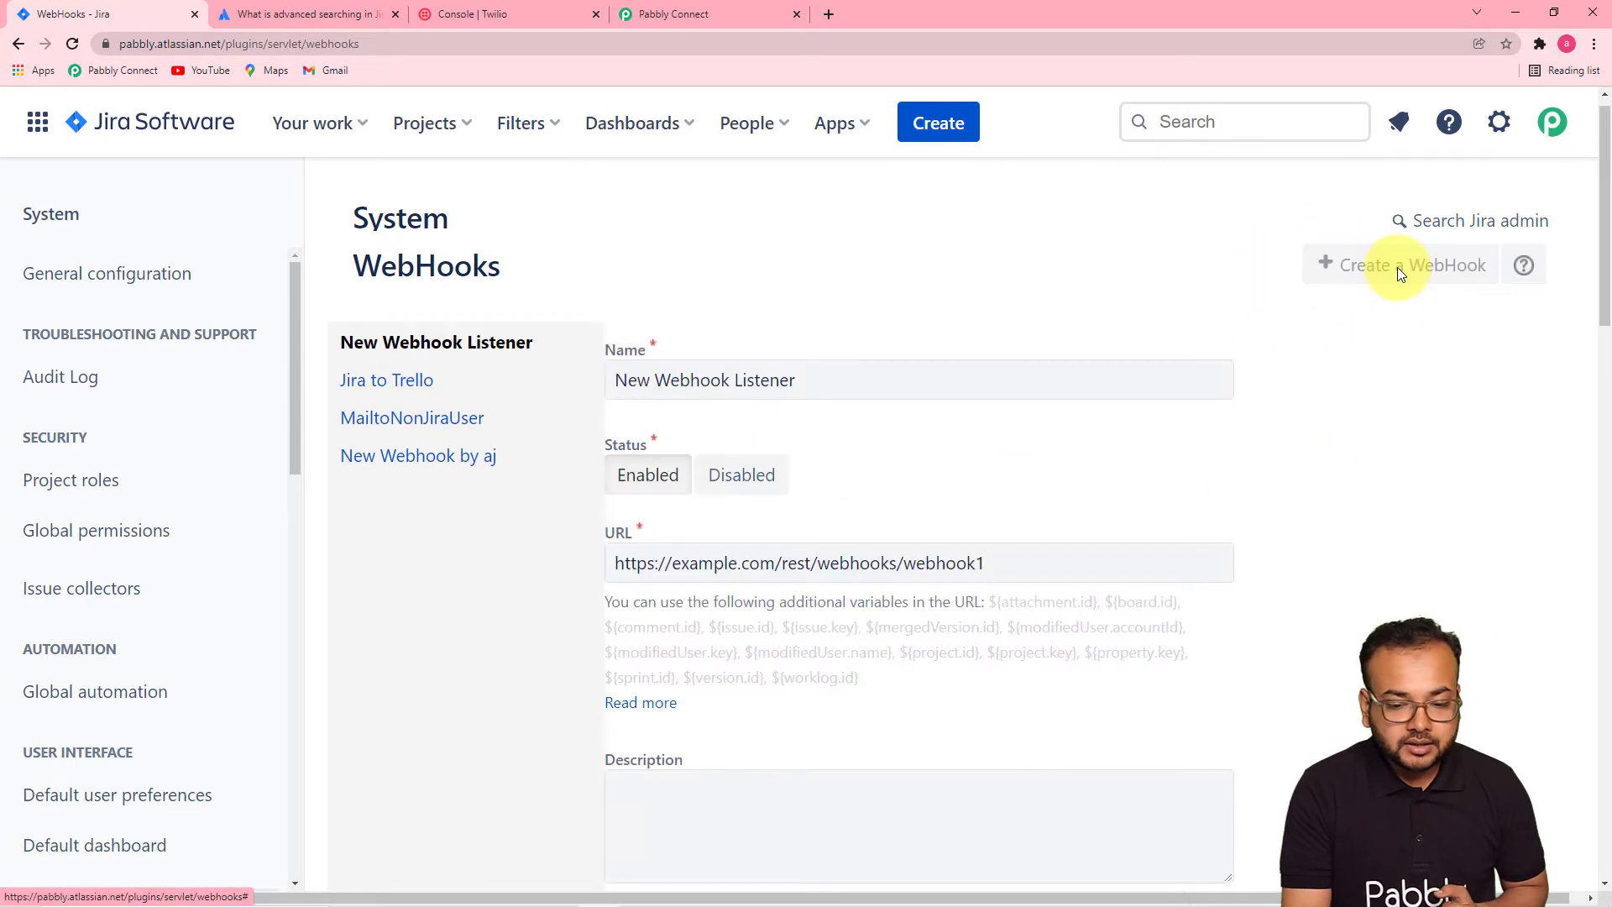
left_click(809, 382)
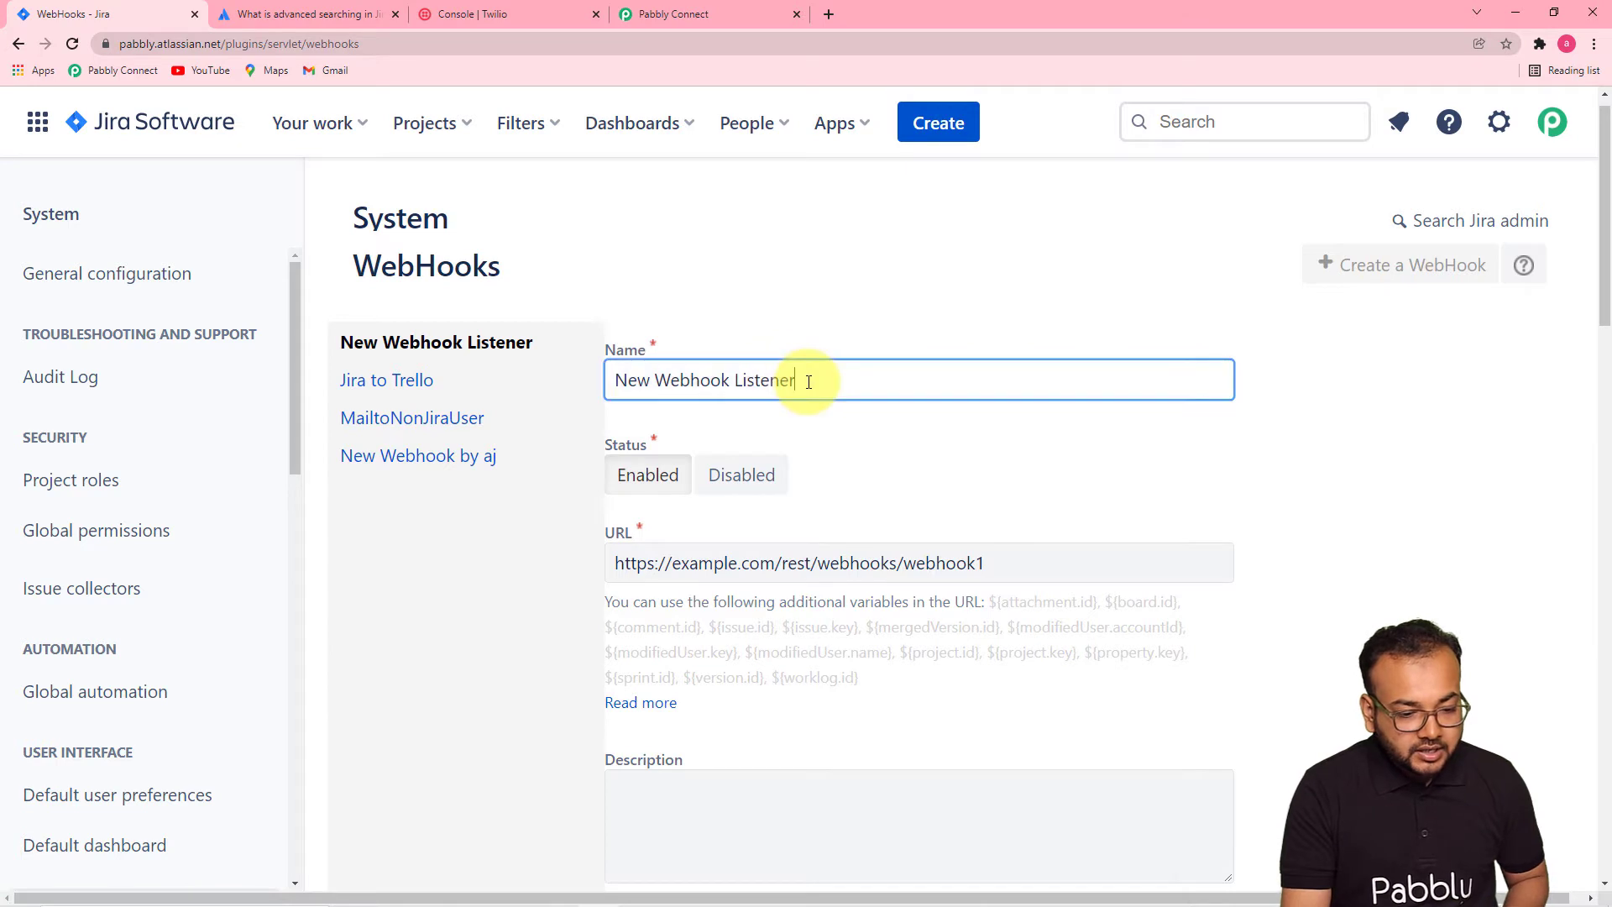
key("BackSpace")
key("BackSpace")
key("BackSpace")
key("BackSpace")
key("BackSpace")
key("BackSpace")
key("BackSpace")
key("BackSpace")
key("BackSpace")
key("BackSpace")
key("BackSpace")
key("BackSpace")
key("BackSpace")
key("BackSpace")
key("BackSpace")
key("BackSpace")
key("BackSpace")
key("BackSpace")
key("BackSpace")
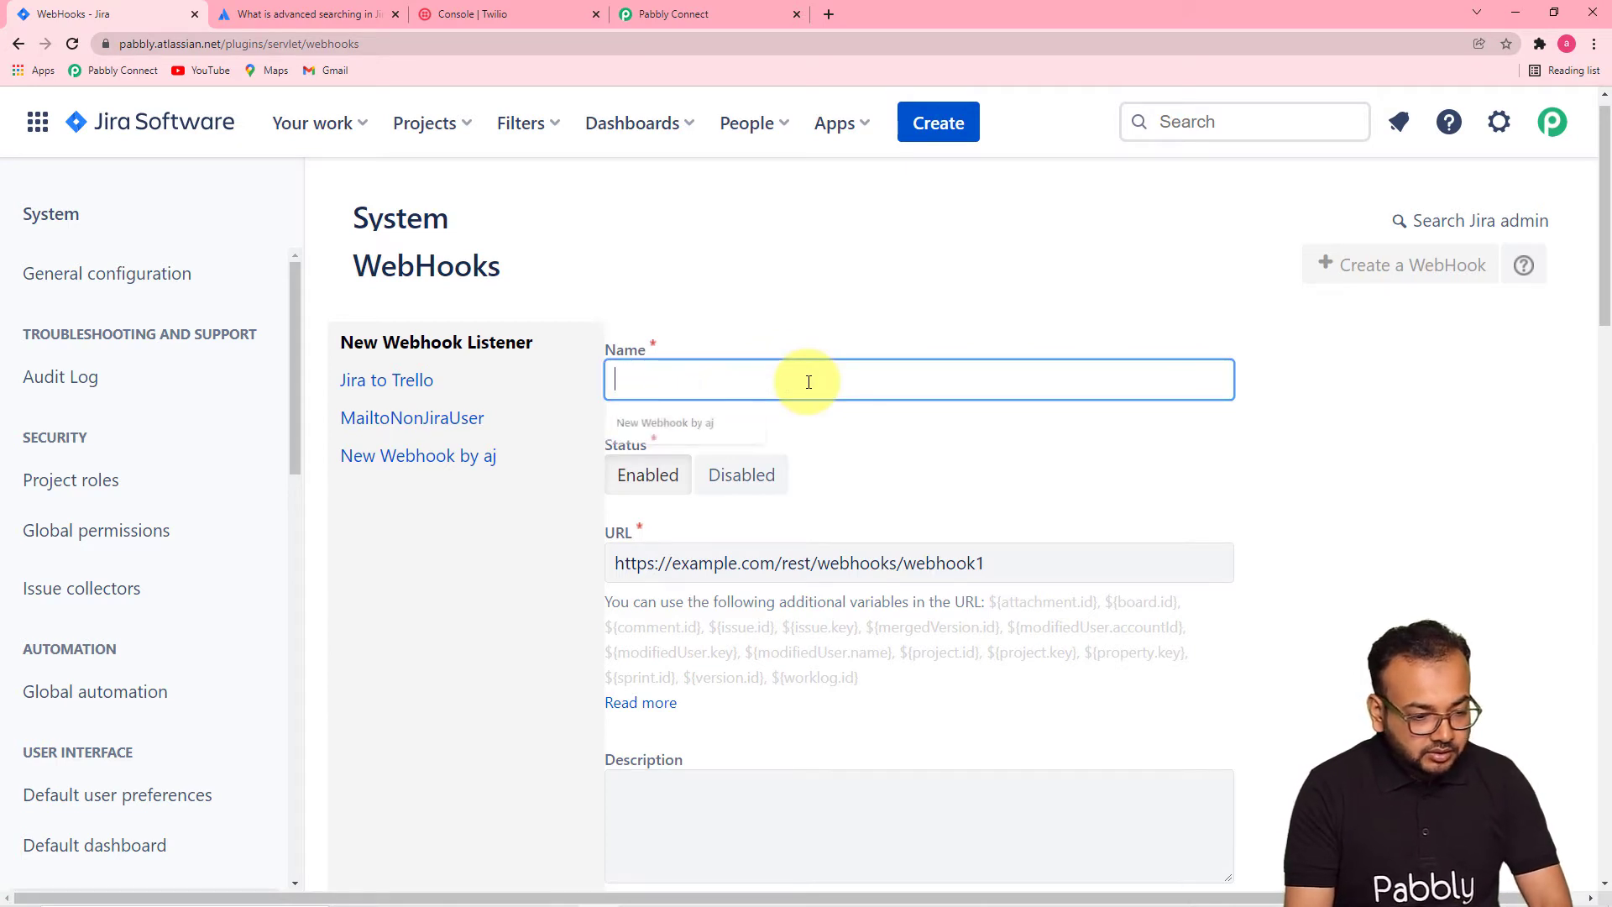
type("Notify Team")
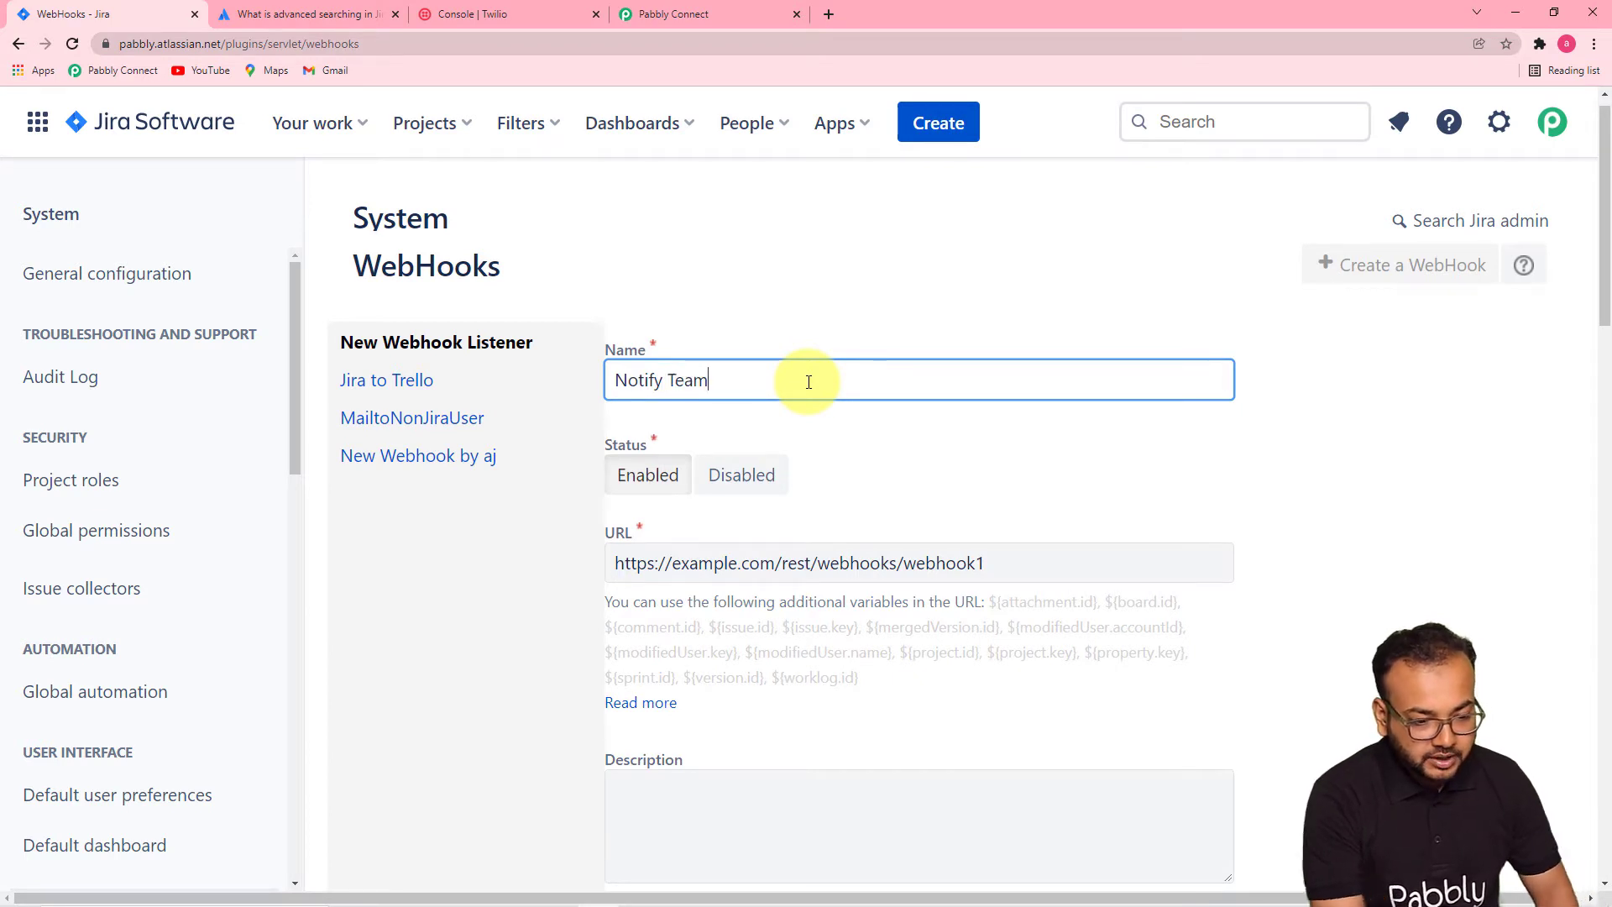
left_click(930, 520)
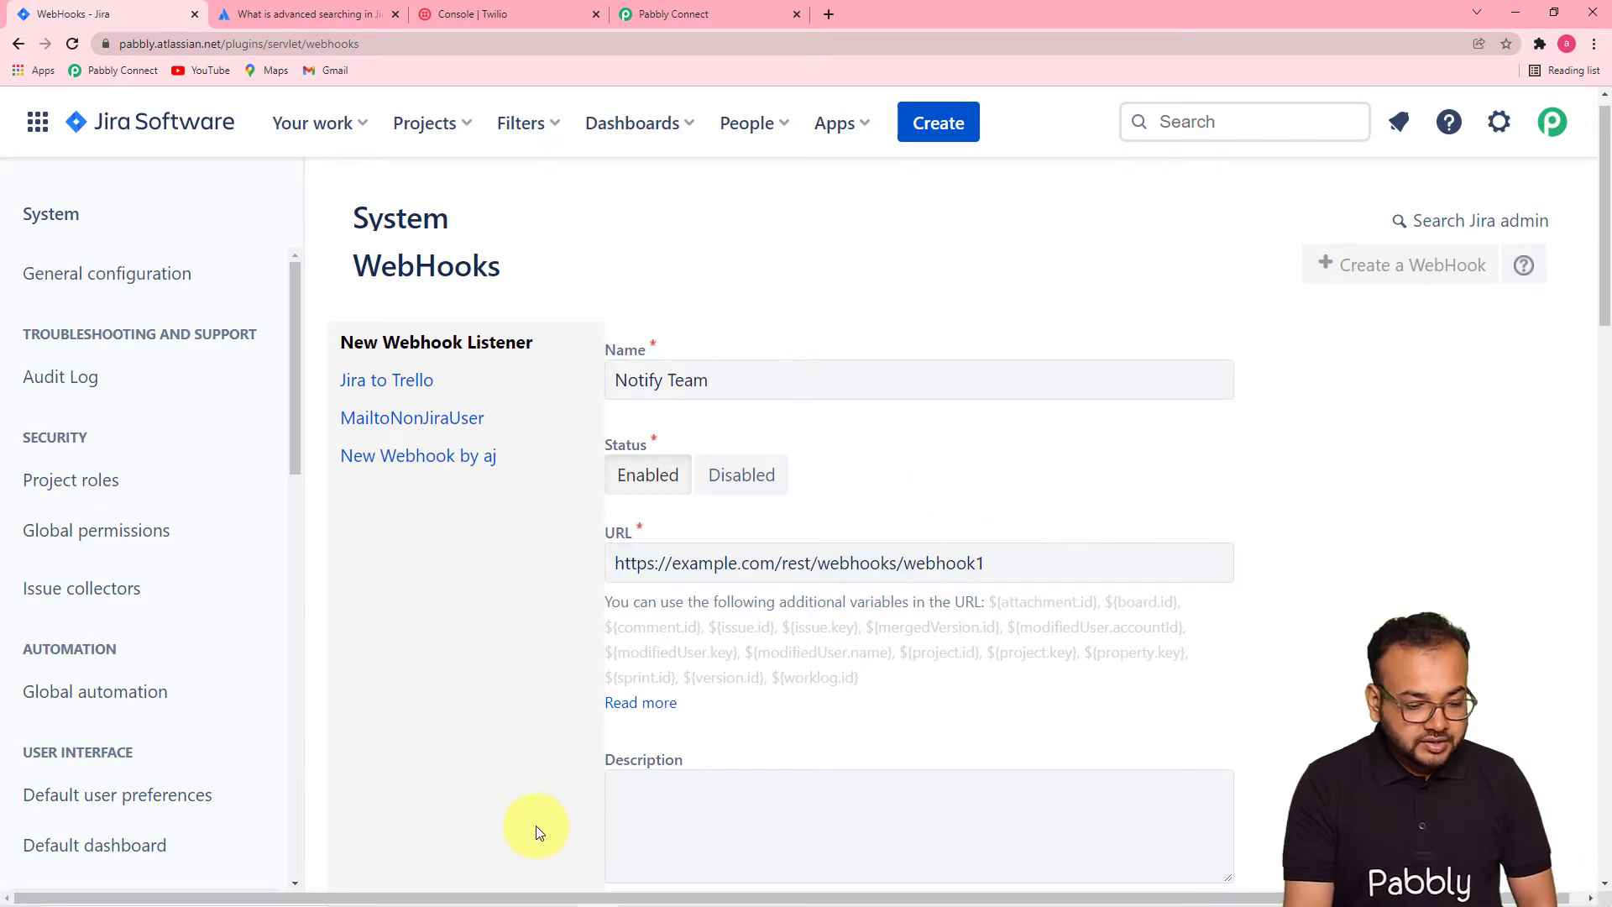
scroll(639, 848, "down", 2)
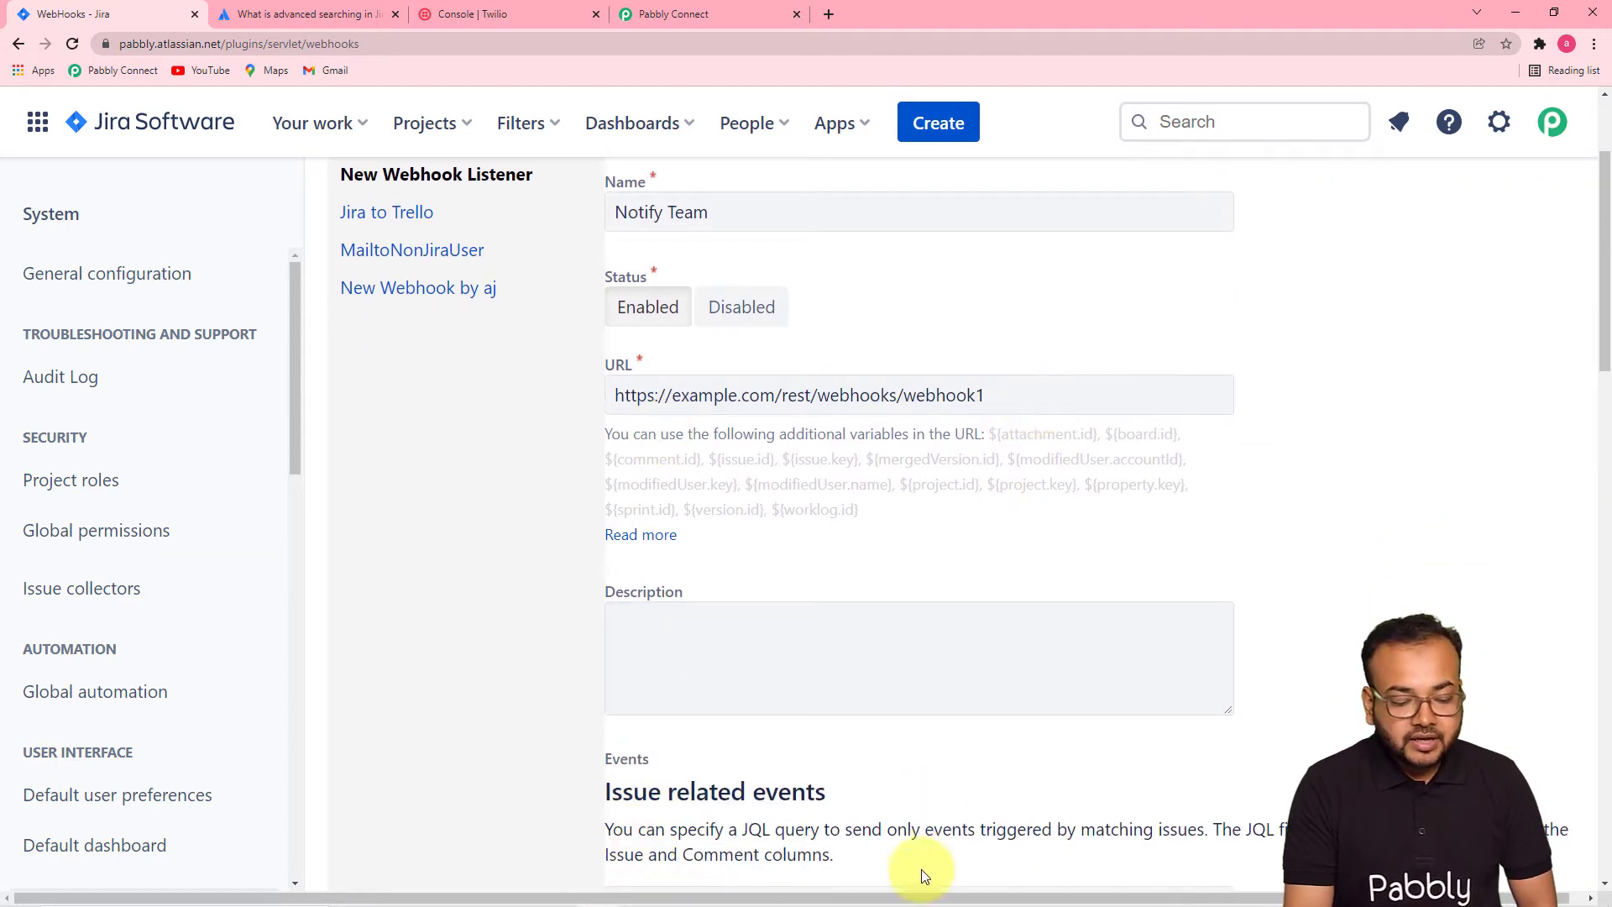
left_click_drag(890, 898, 934, 903)
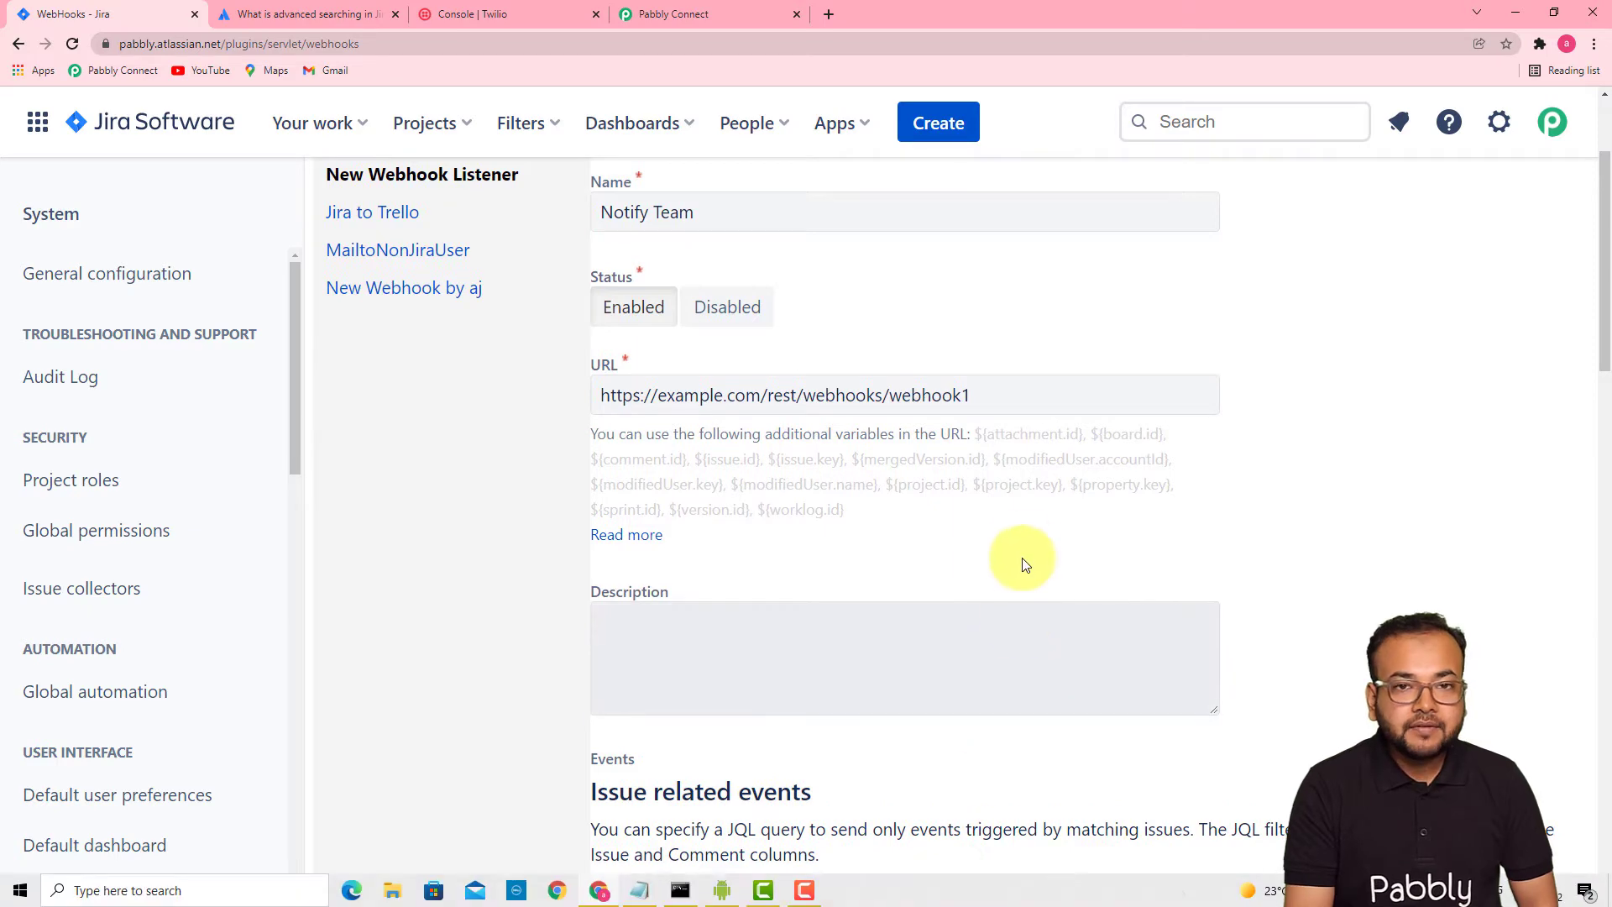
- Replace the placeholder webhook URL with the URL copied from Pabbly Connect
left_click_drag(990, 396, 562, 415)
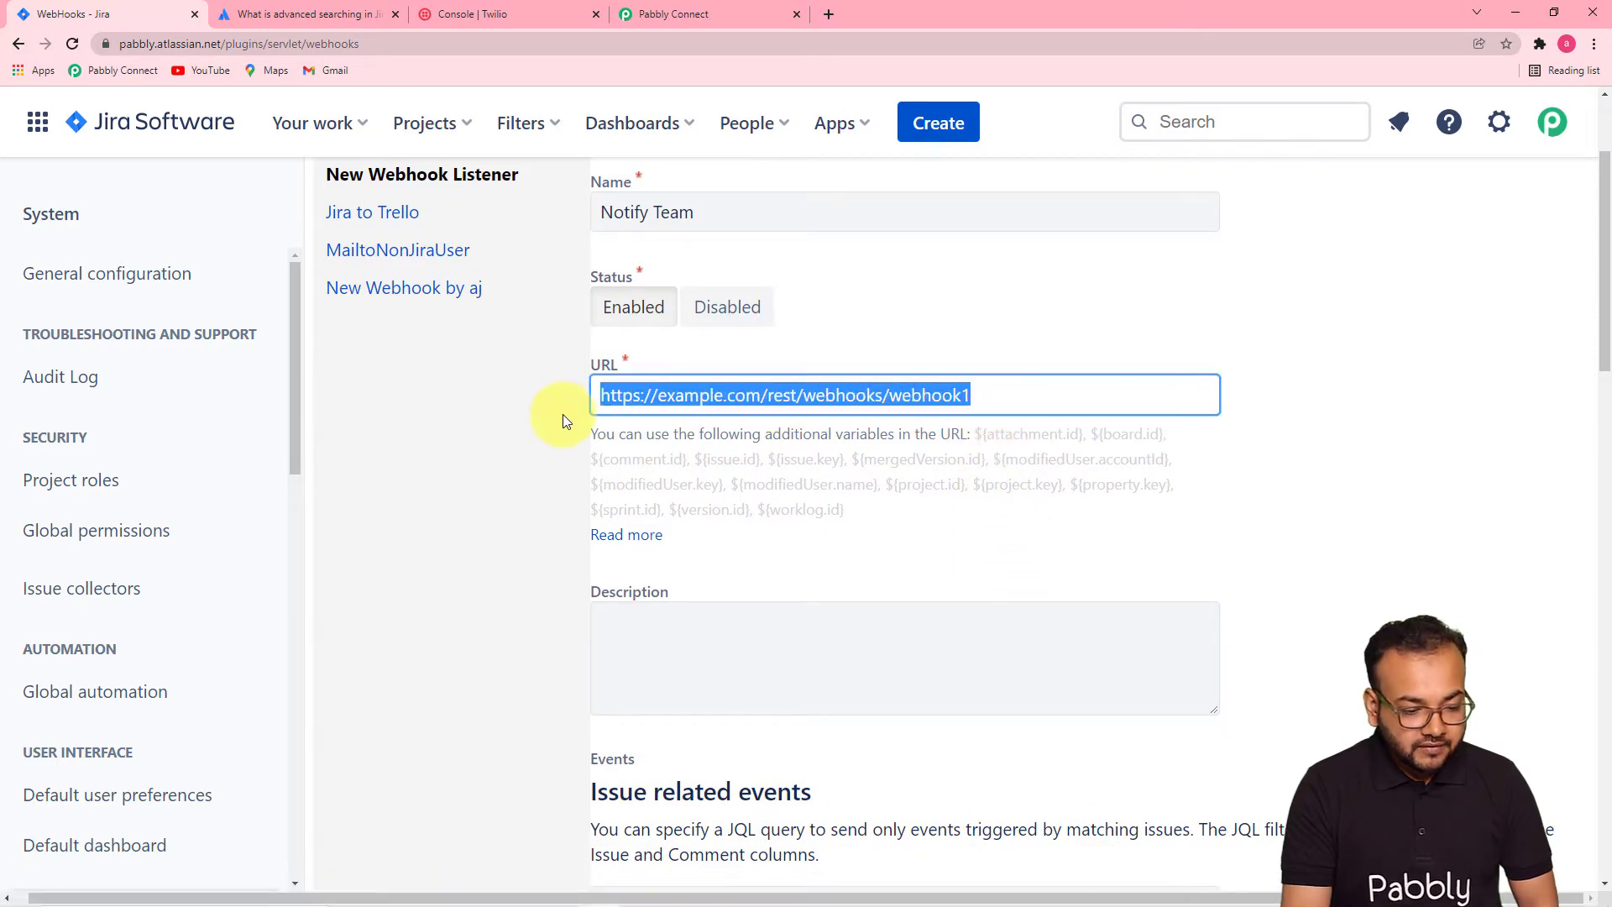
key("BackSpace")
left_click(765, 11)
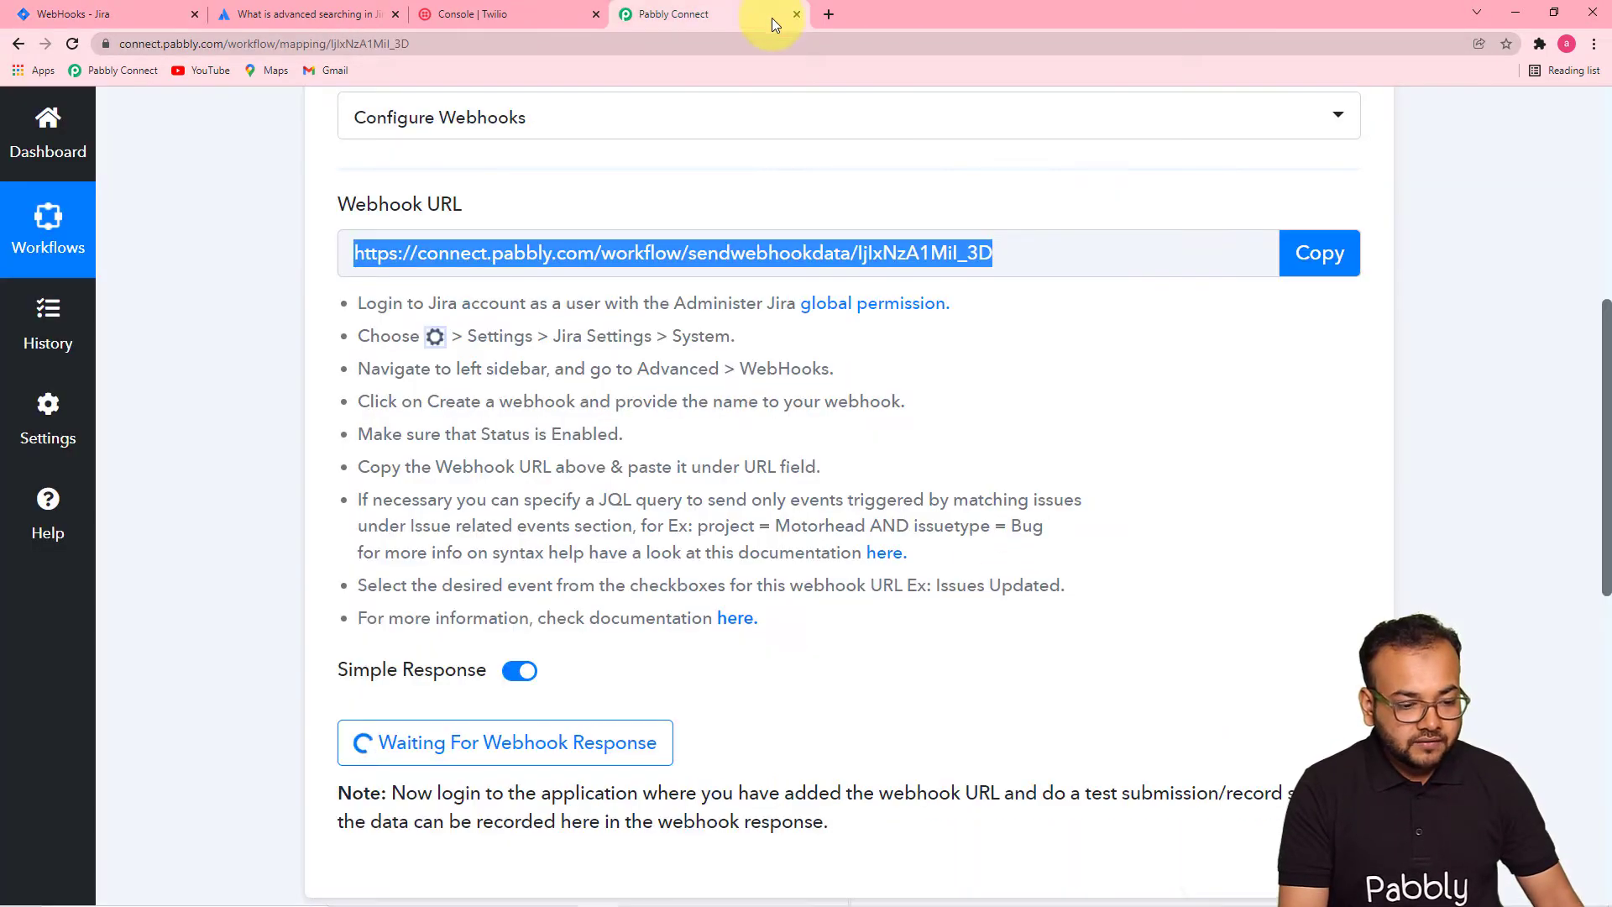
left_click(1317, 252)
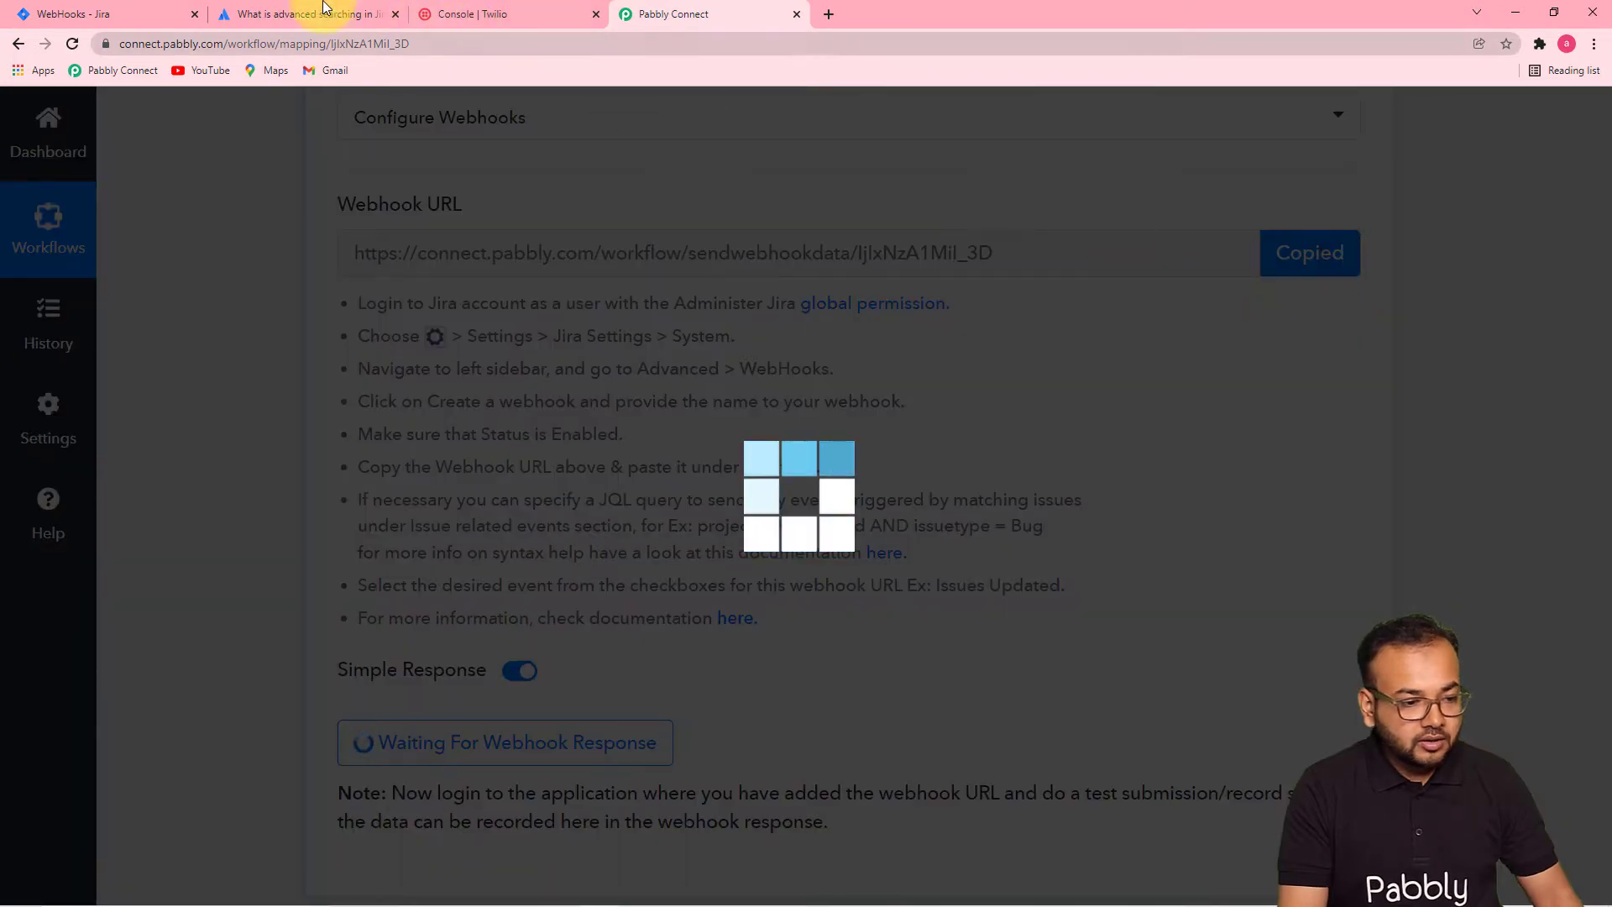
left_click(280, 18)
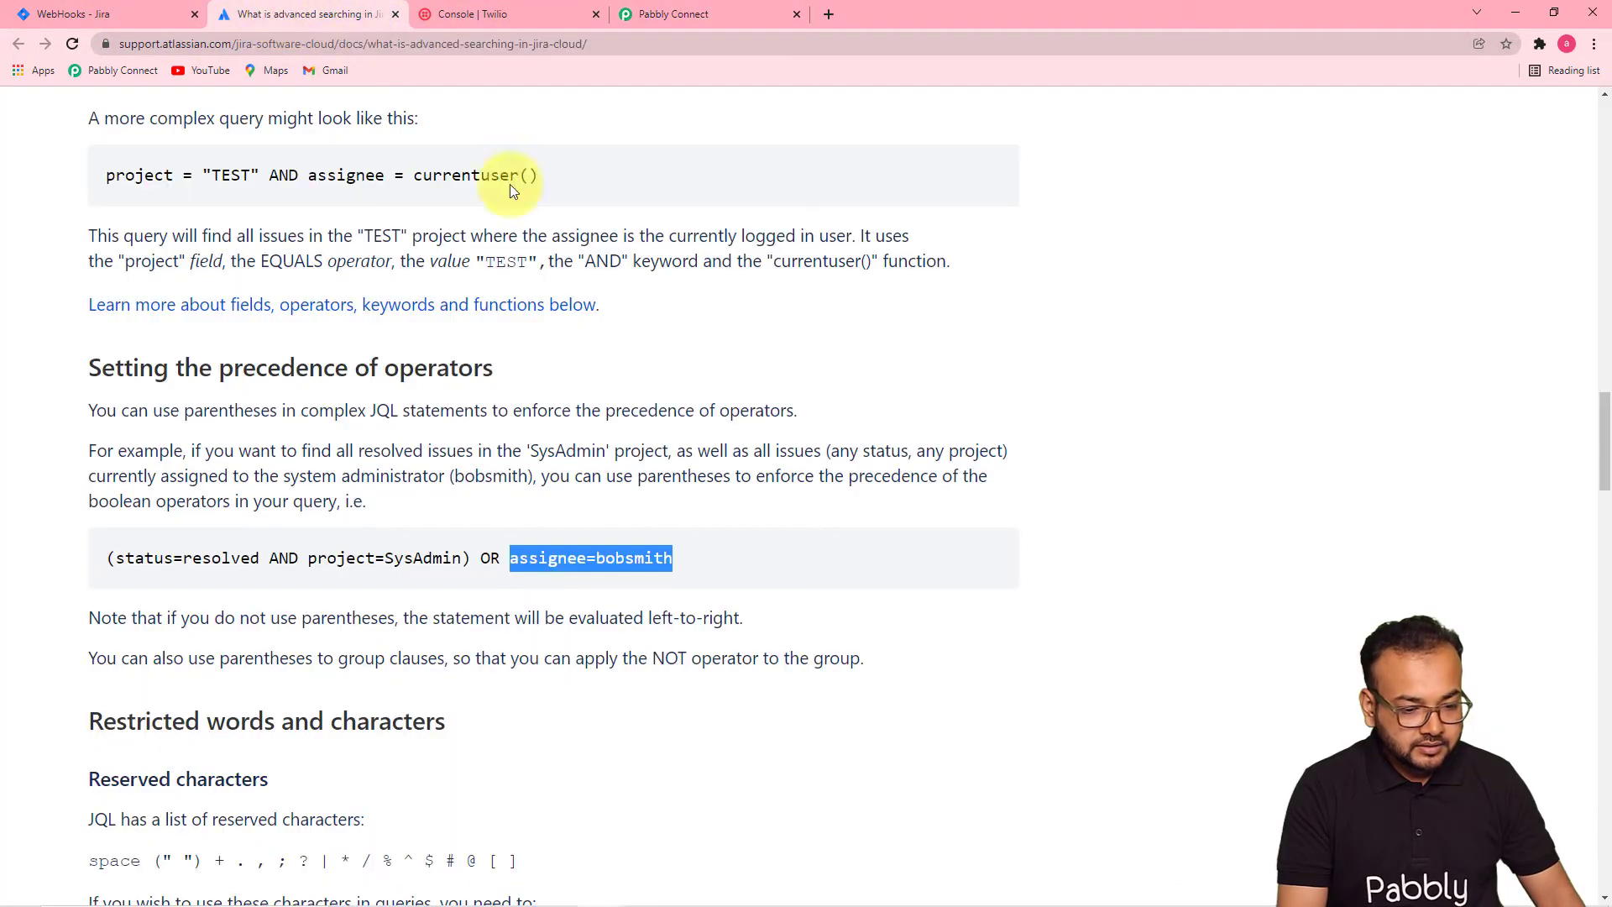
left_click(128, 12)
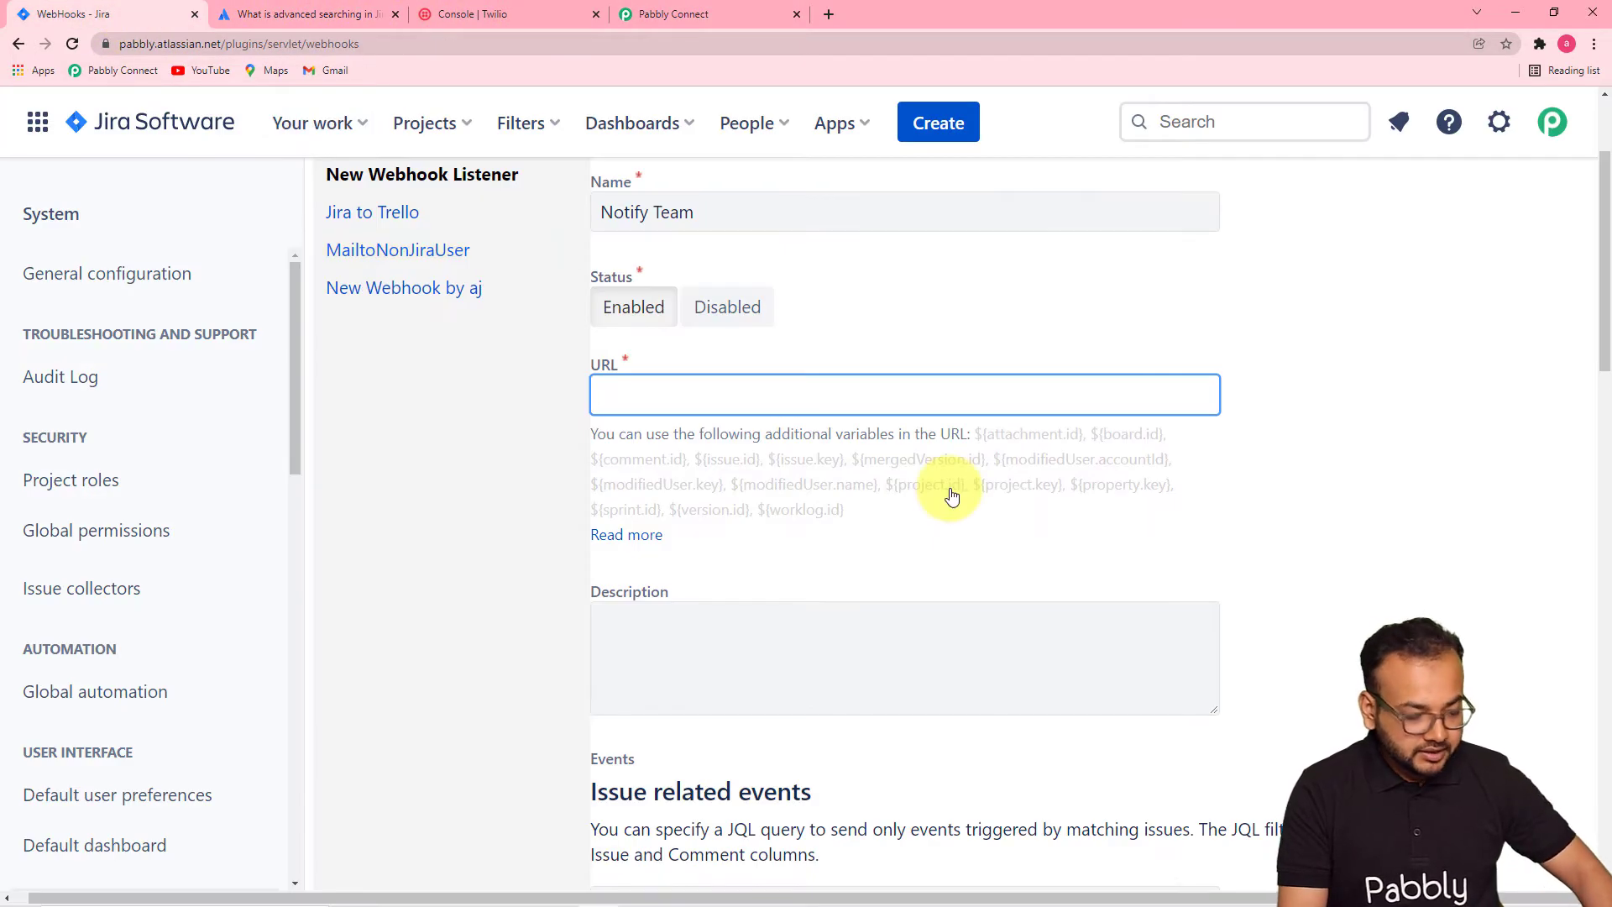
key("ctrl+v")
left_click(1133, 504)
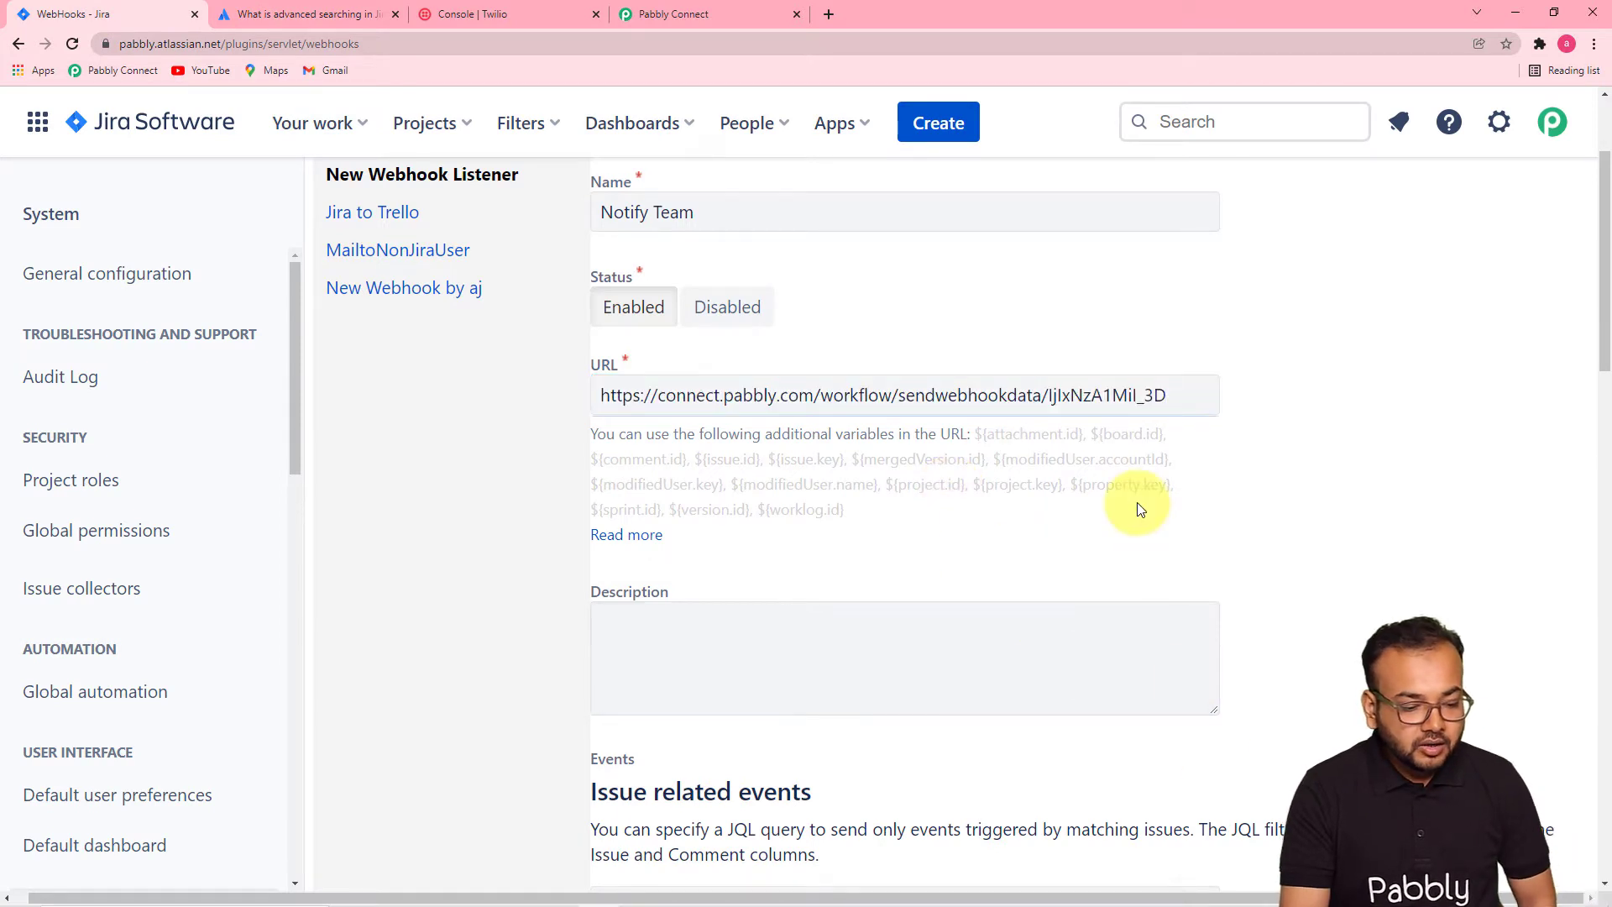
scroll(1138, 504, "down", 5)
- Tick Issue created as the webhook event and open the JQL syntax help page
scroll(1138, 503, "down", 2)
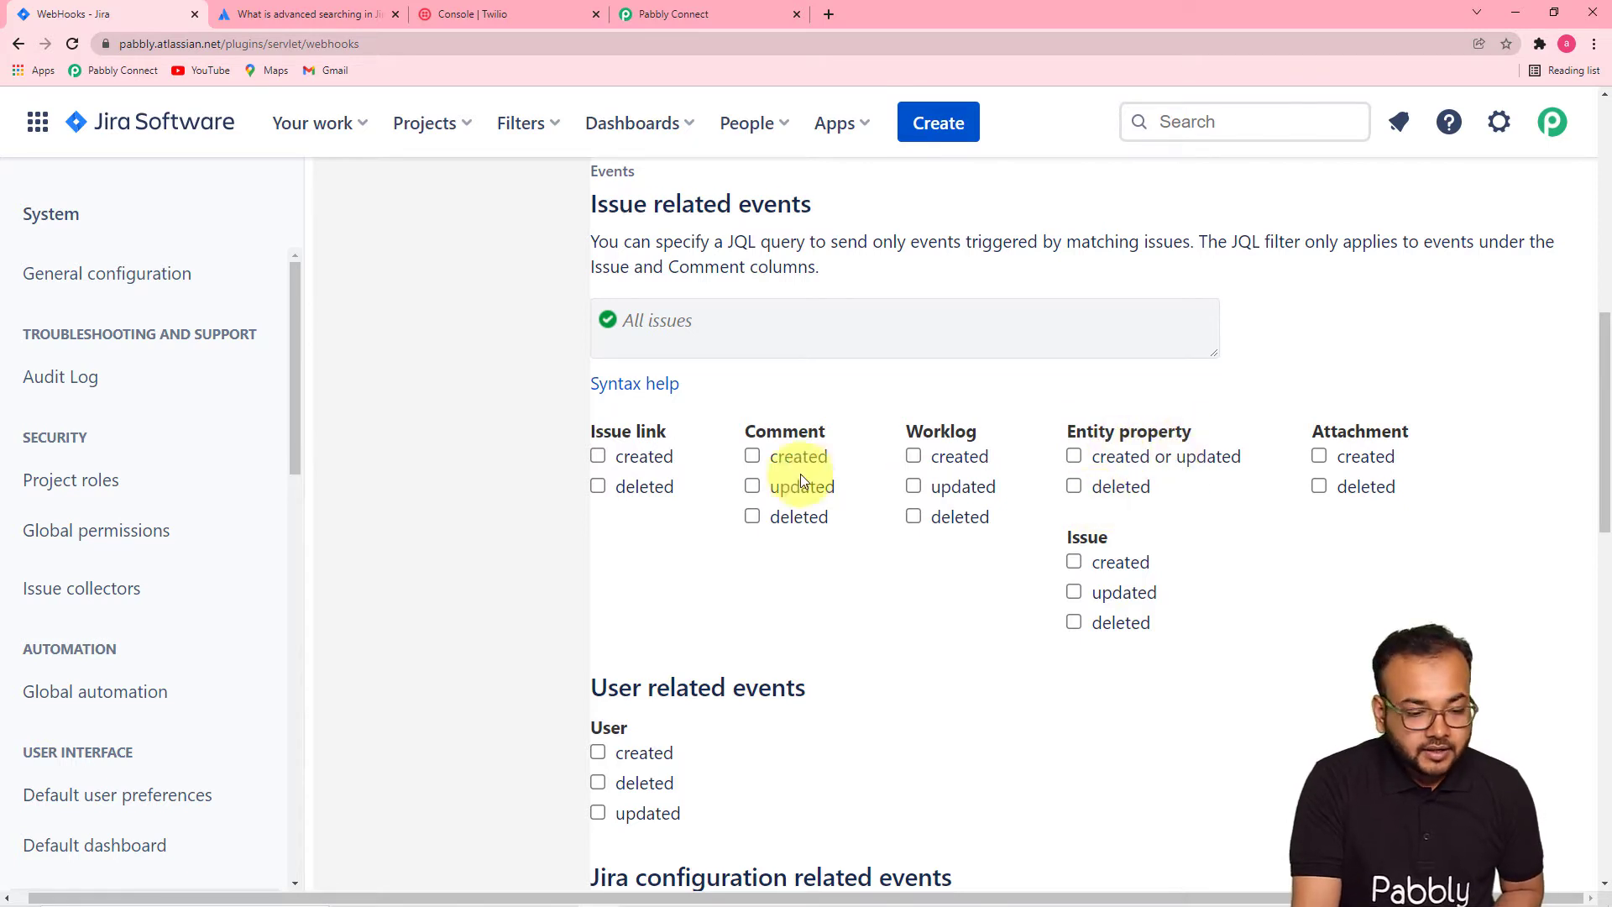
left_click(1072, 563)
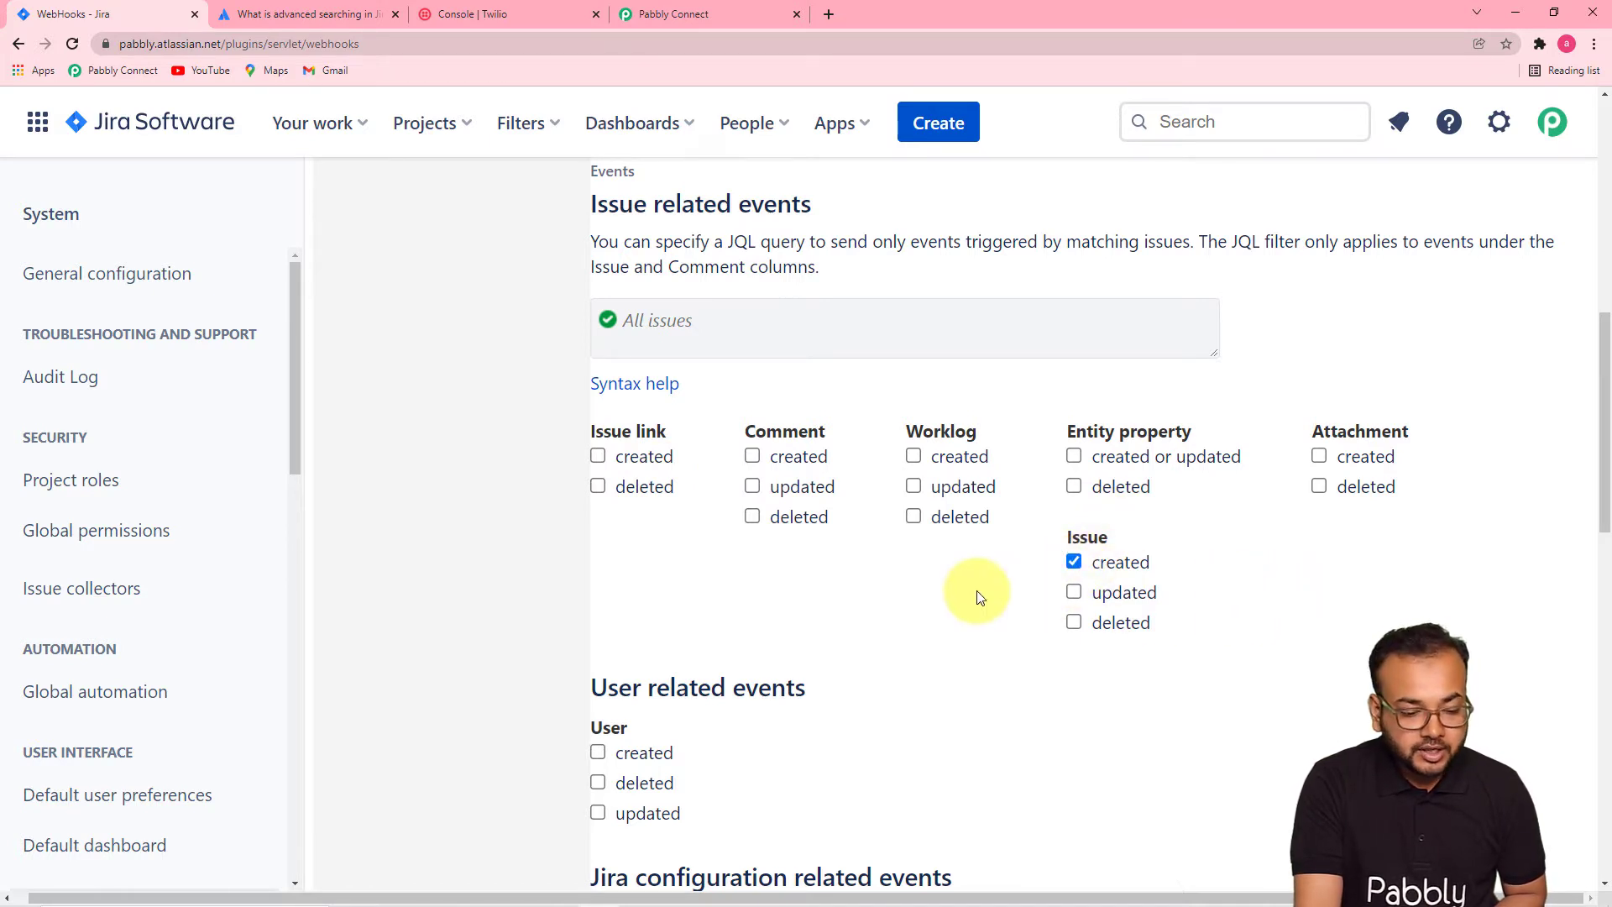
scroll(980, 597, "down", 1)
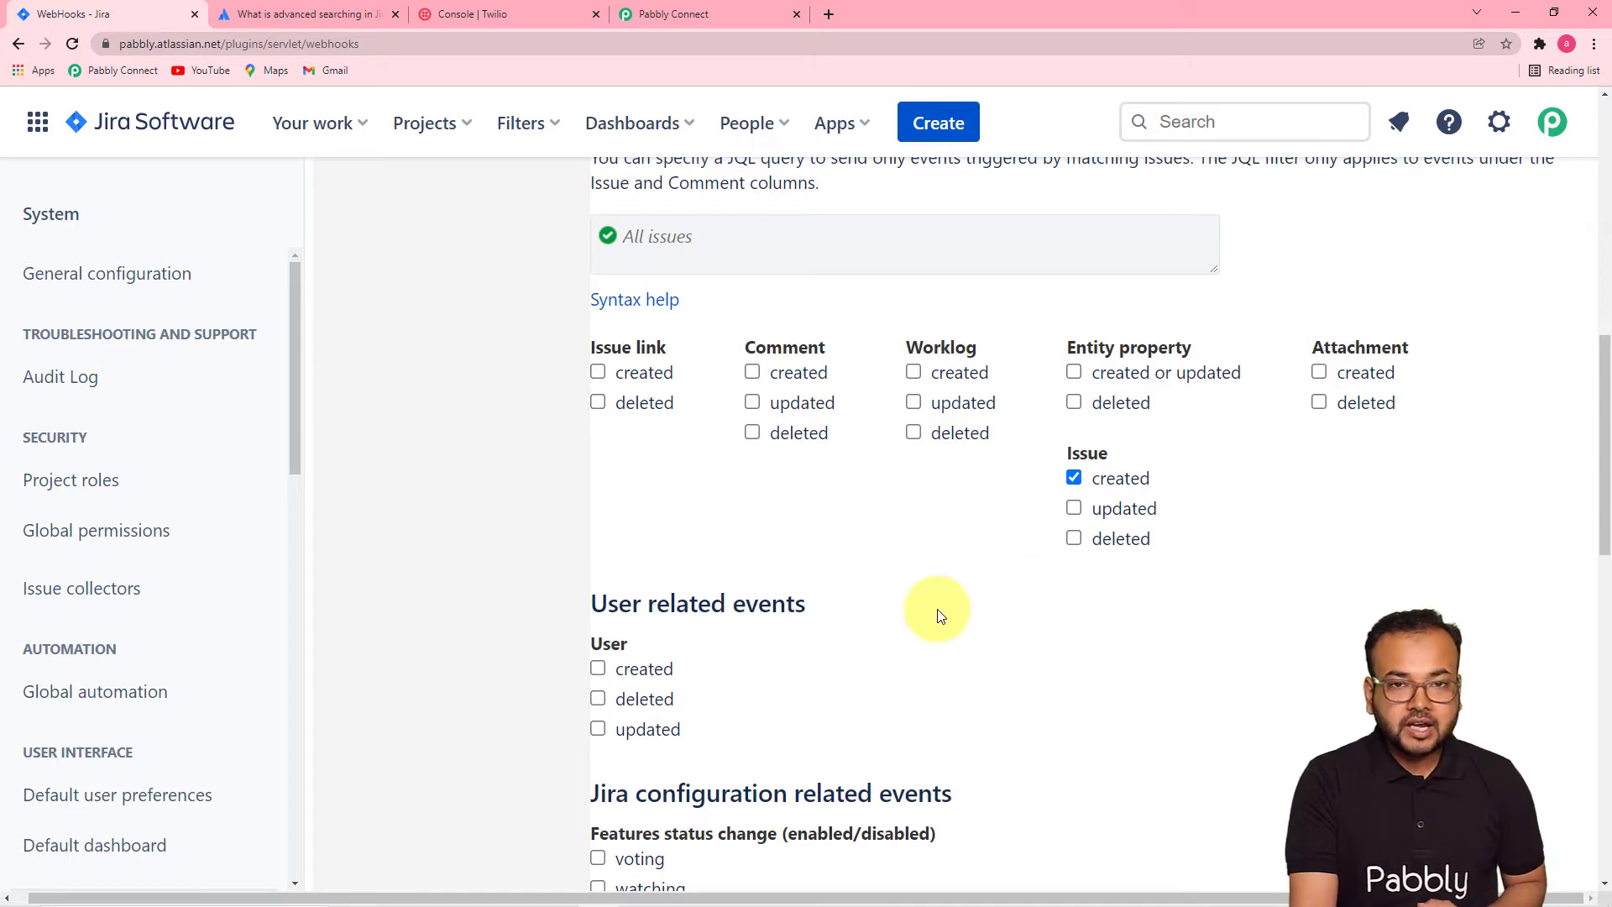
scroll(940, 609, "down", 2)
scroll(966, 603, "up", 5)
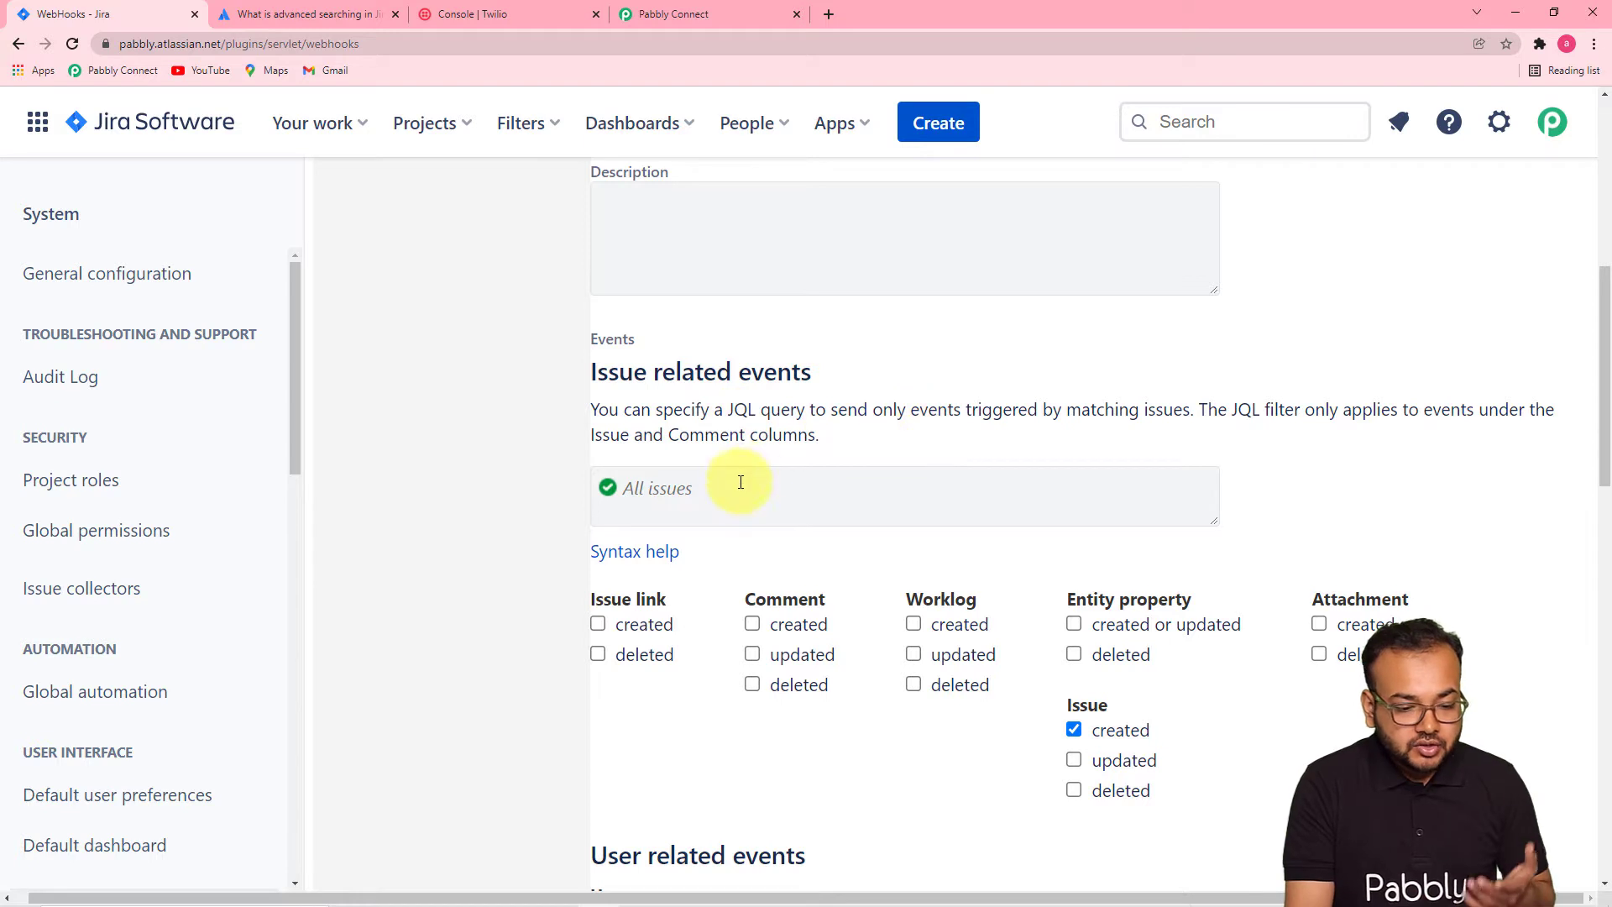
left_click(723, 502)
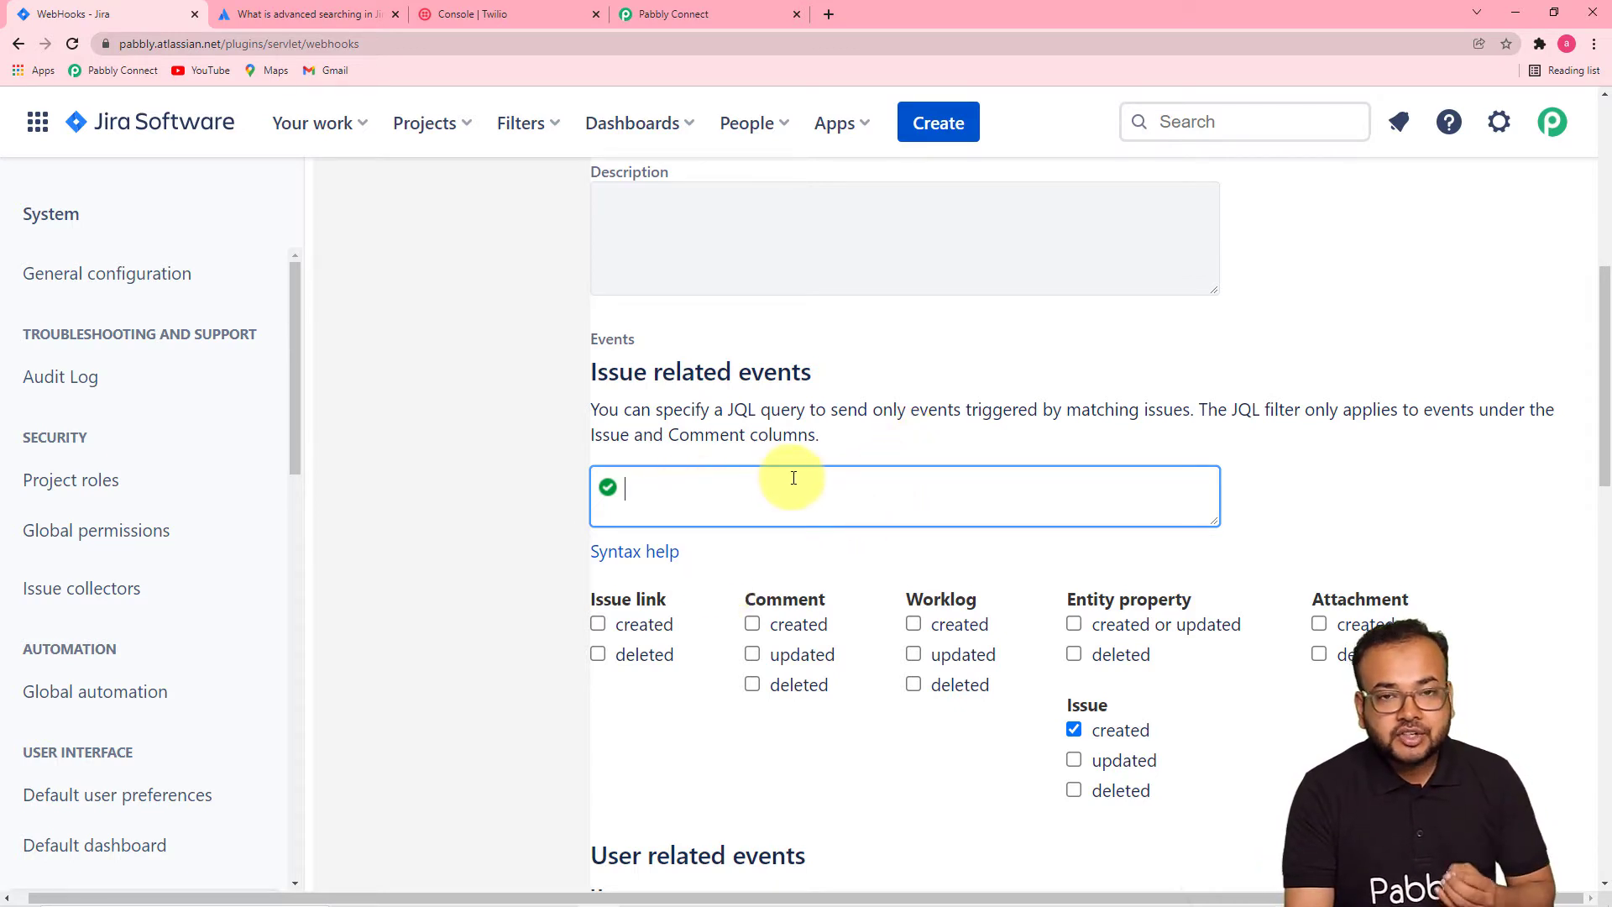
left_click(618, 560)
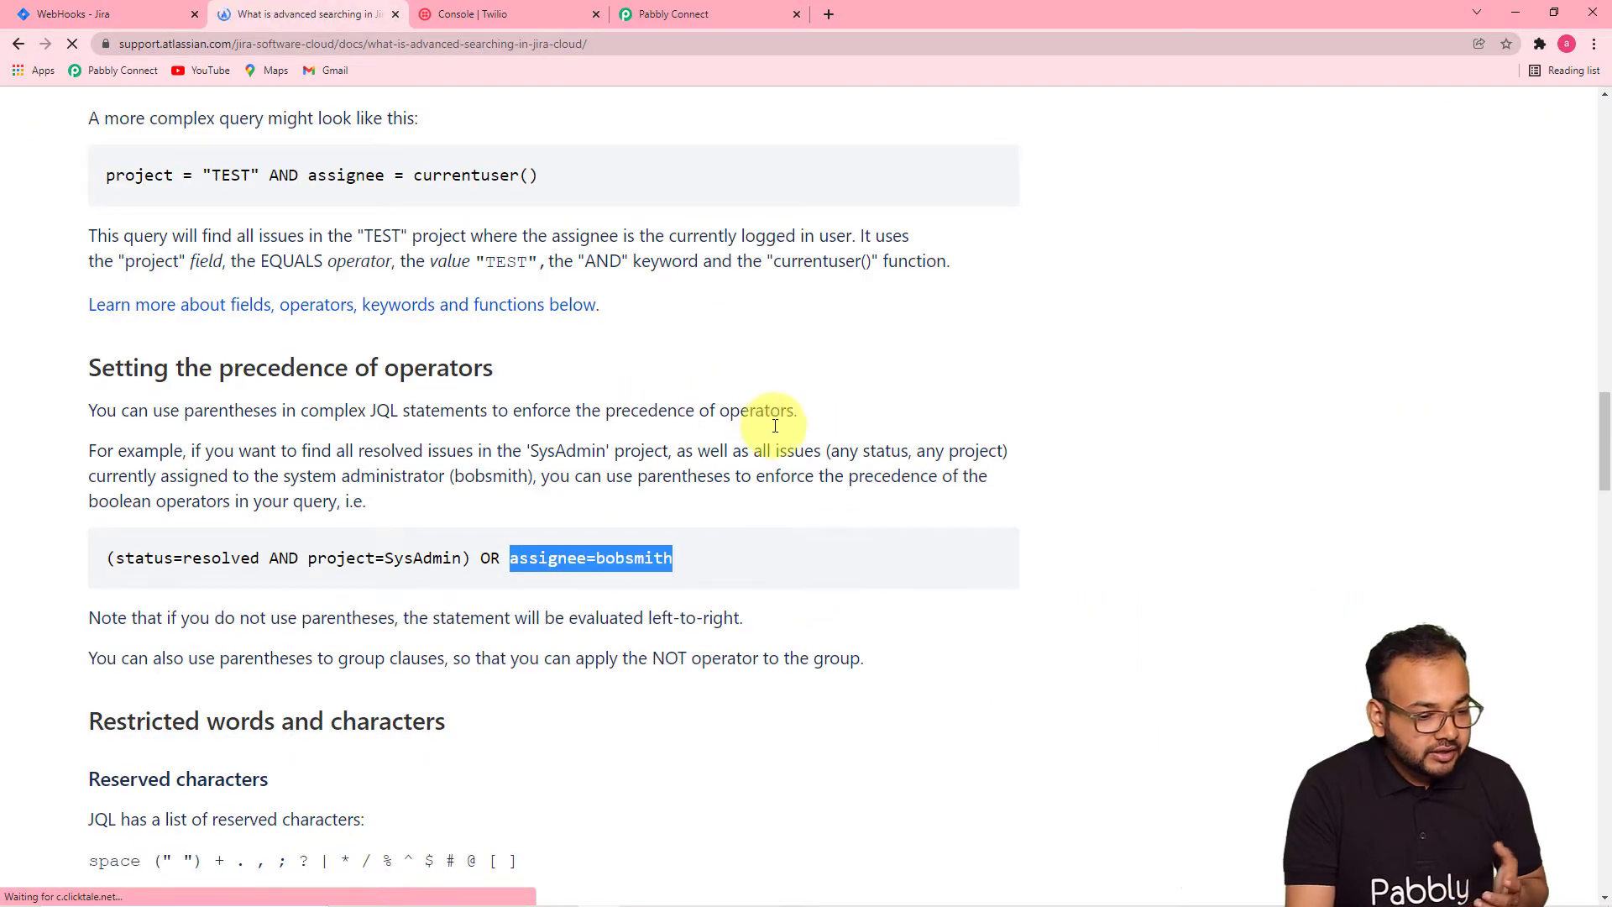
- Read the JQL query examples in Atlassian's advanced-searching docs, then return to the webhook form
scroll(773, 426, "down", 3)
scroll(775, 426, "down", 4)
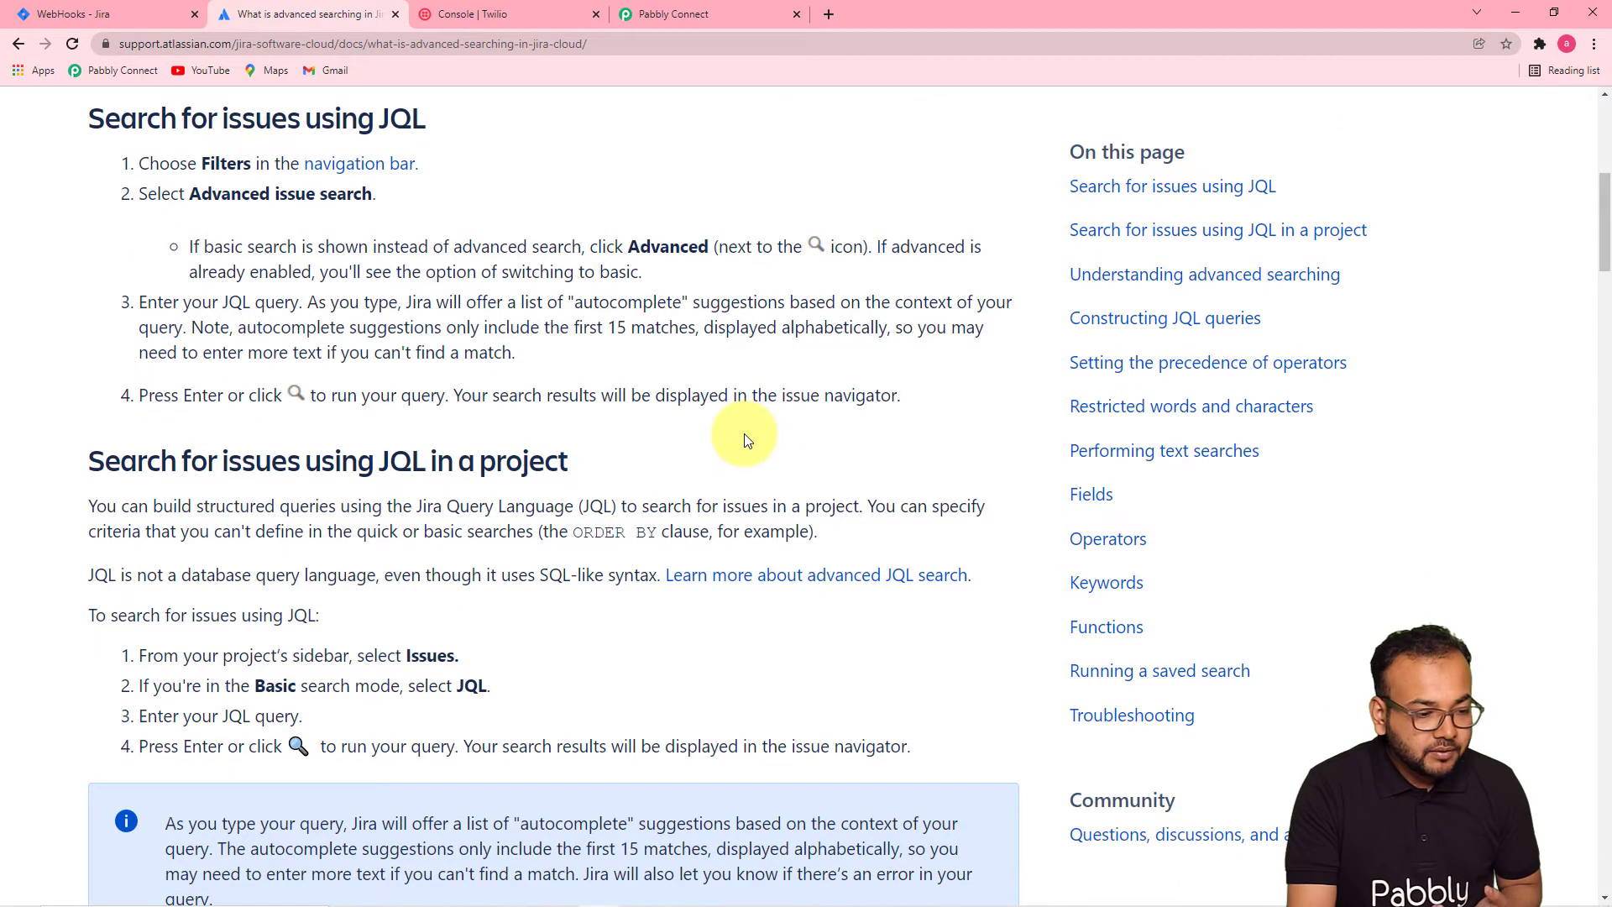
scroll(747, 437, "down", 9)
scroll(746, 440, "down", 5)
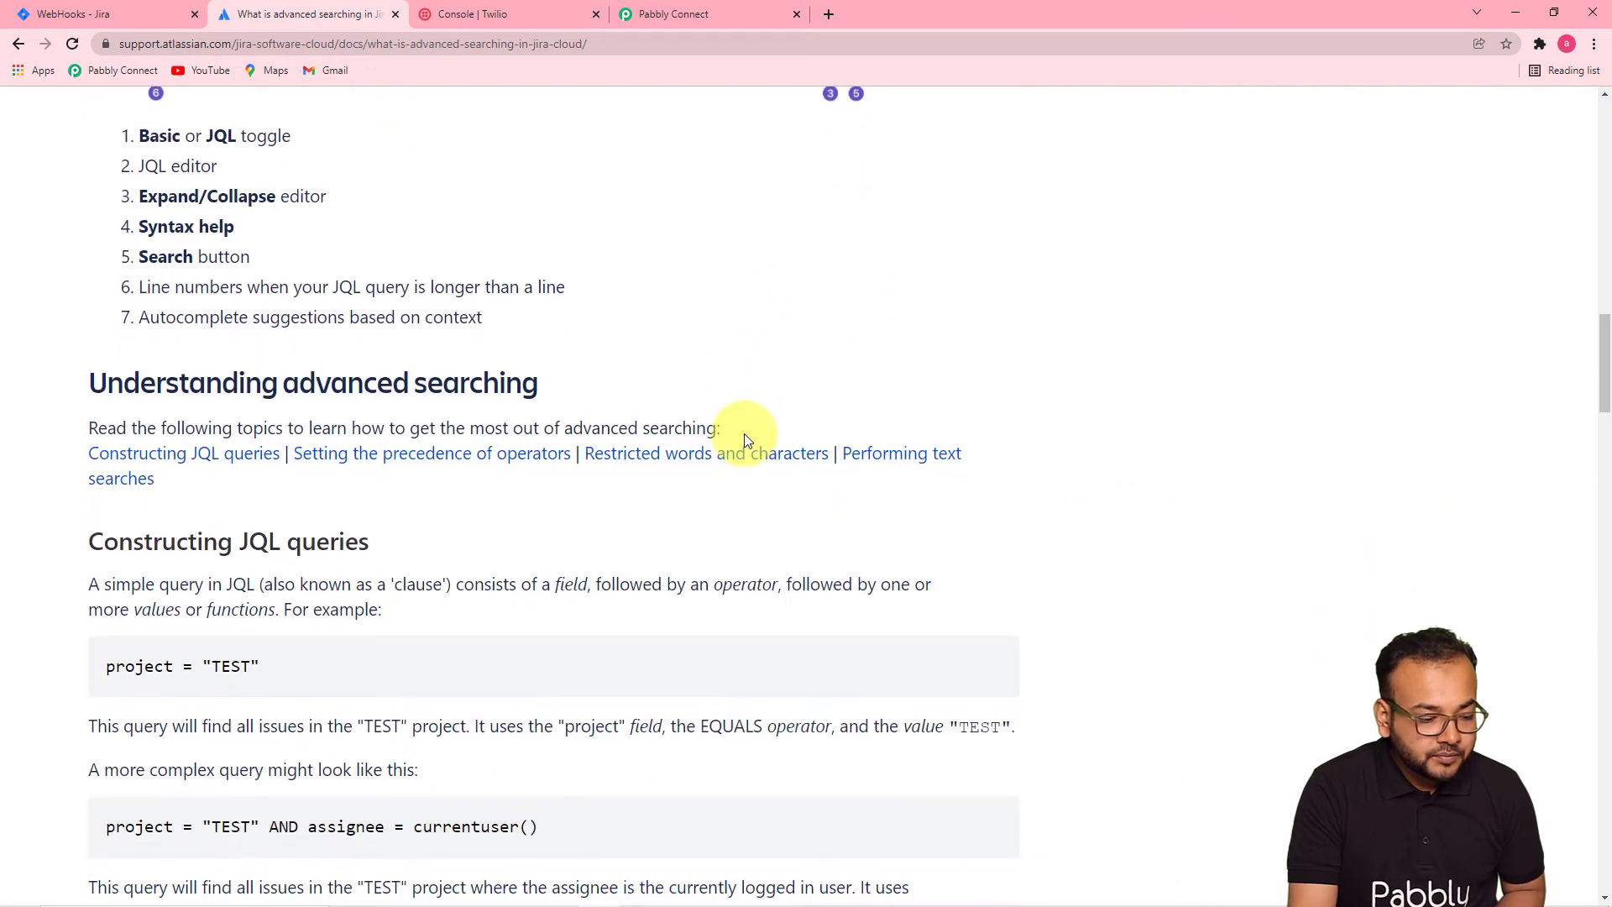
scroll(286, 303, "up", 4)
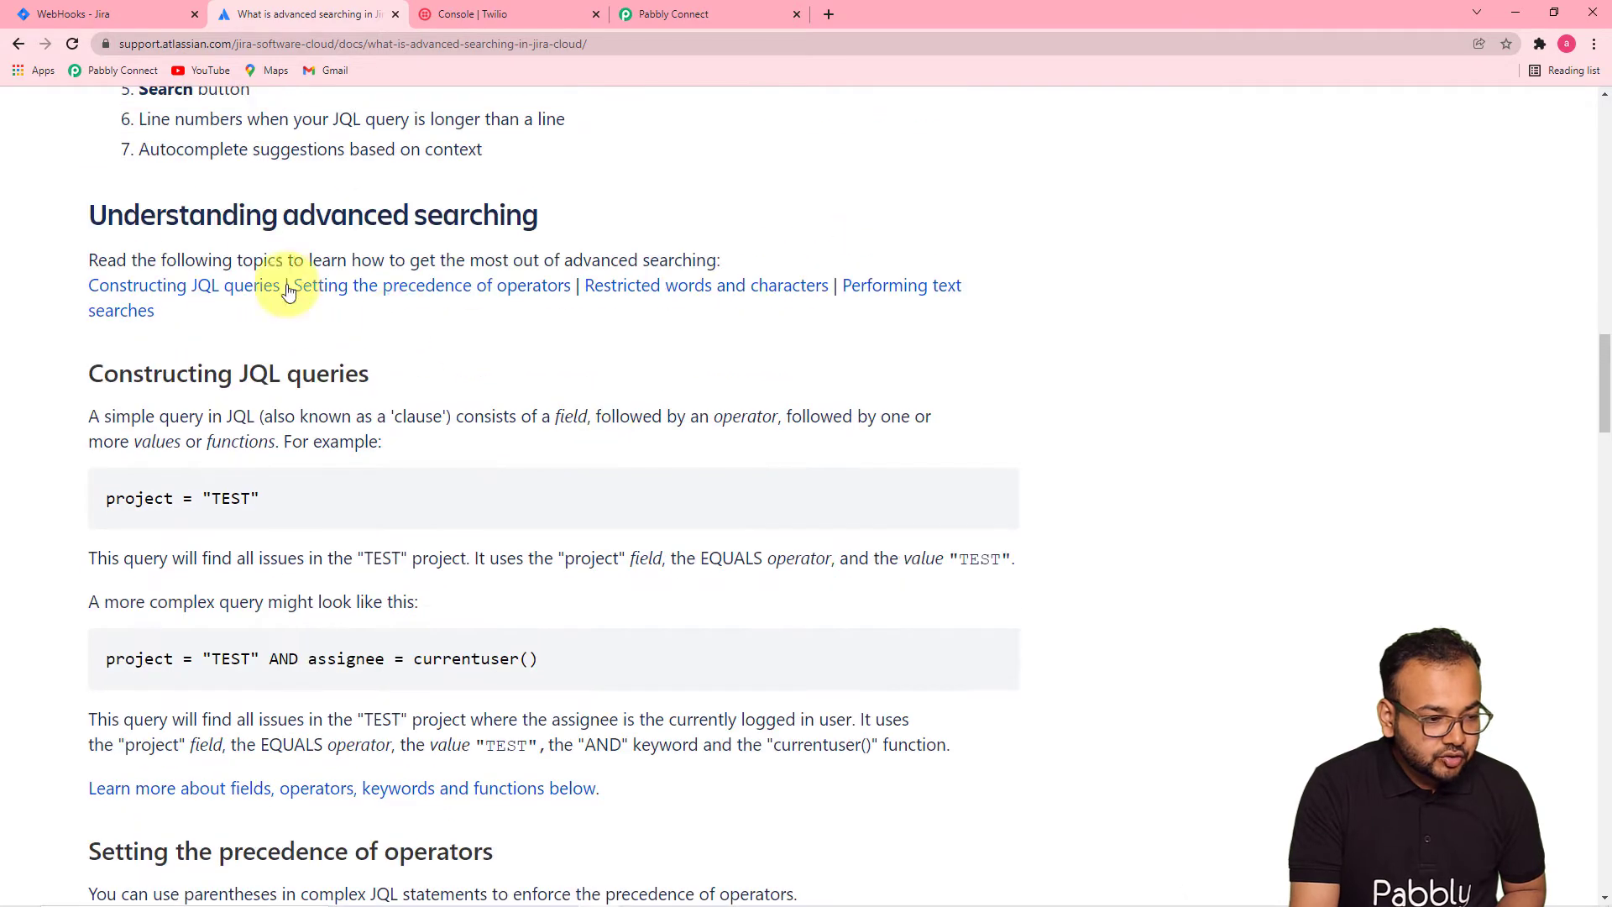
scroll(319, 428, "down", 2)
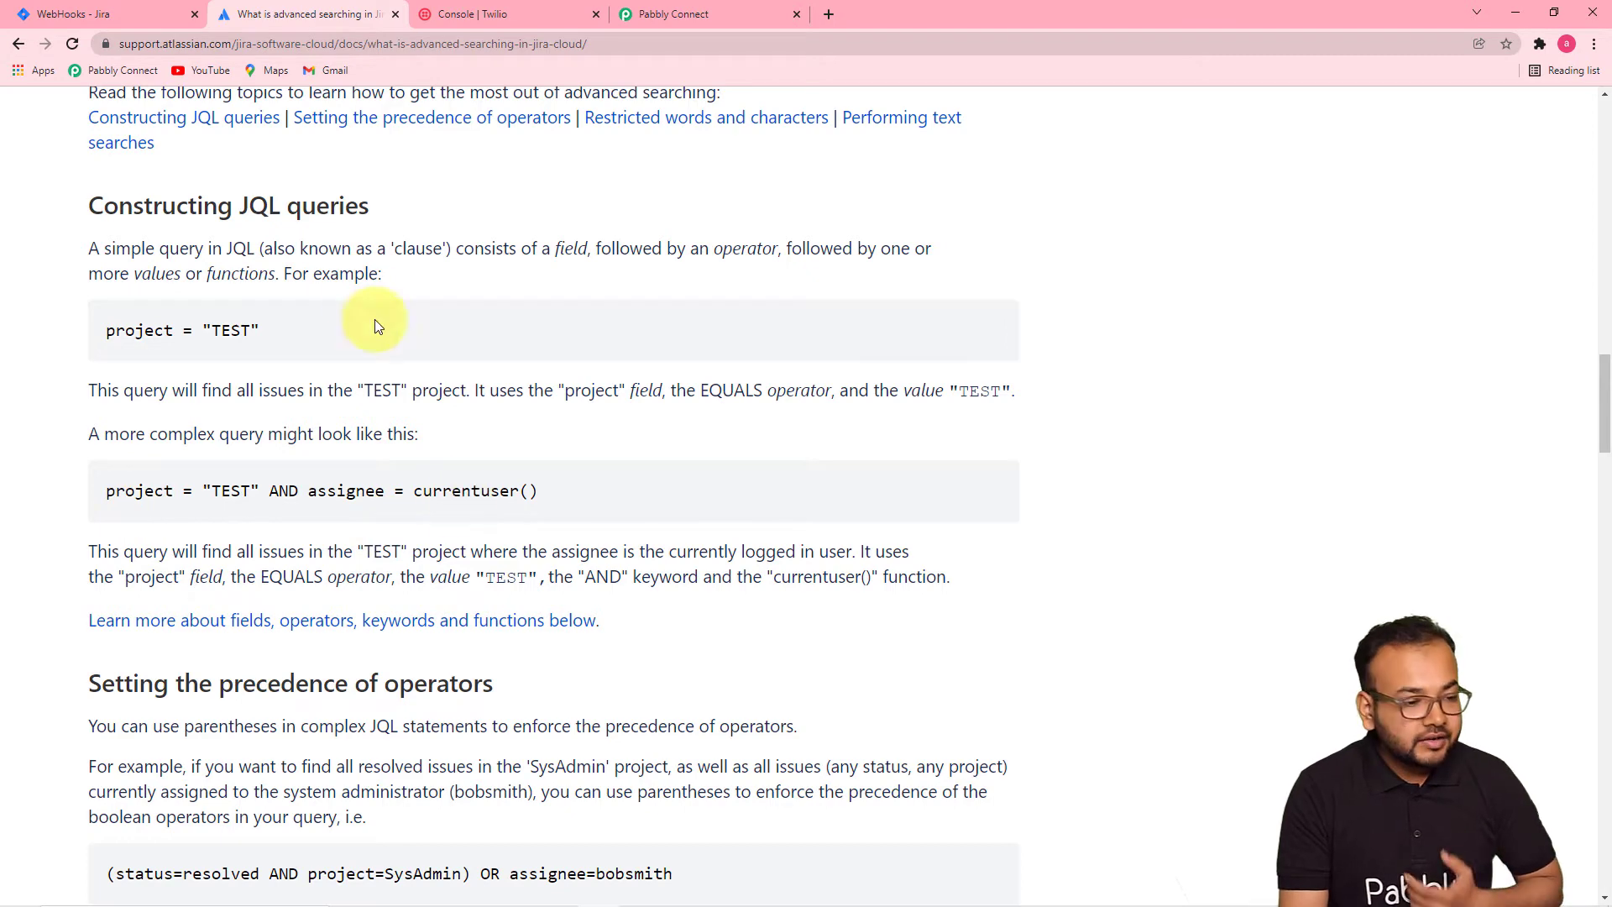
left_click(142, 13)
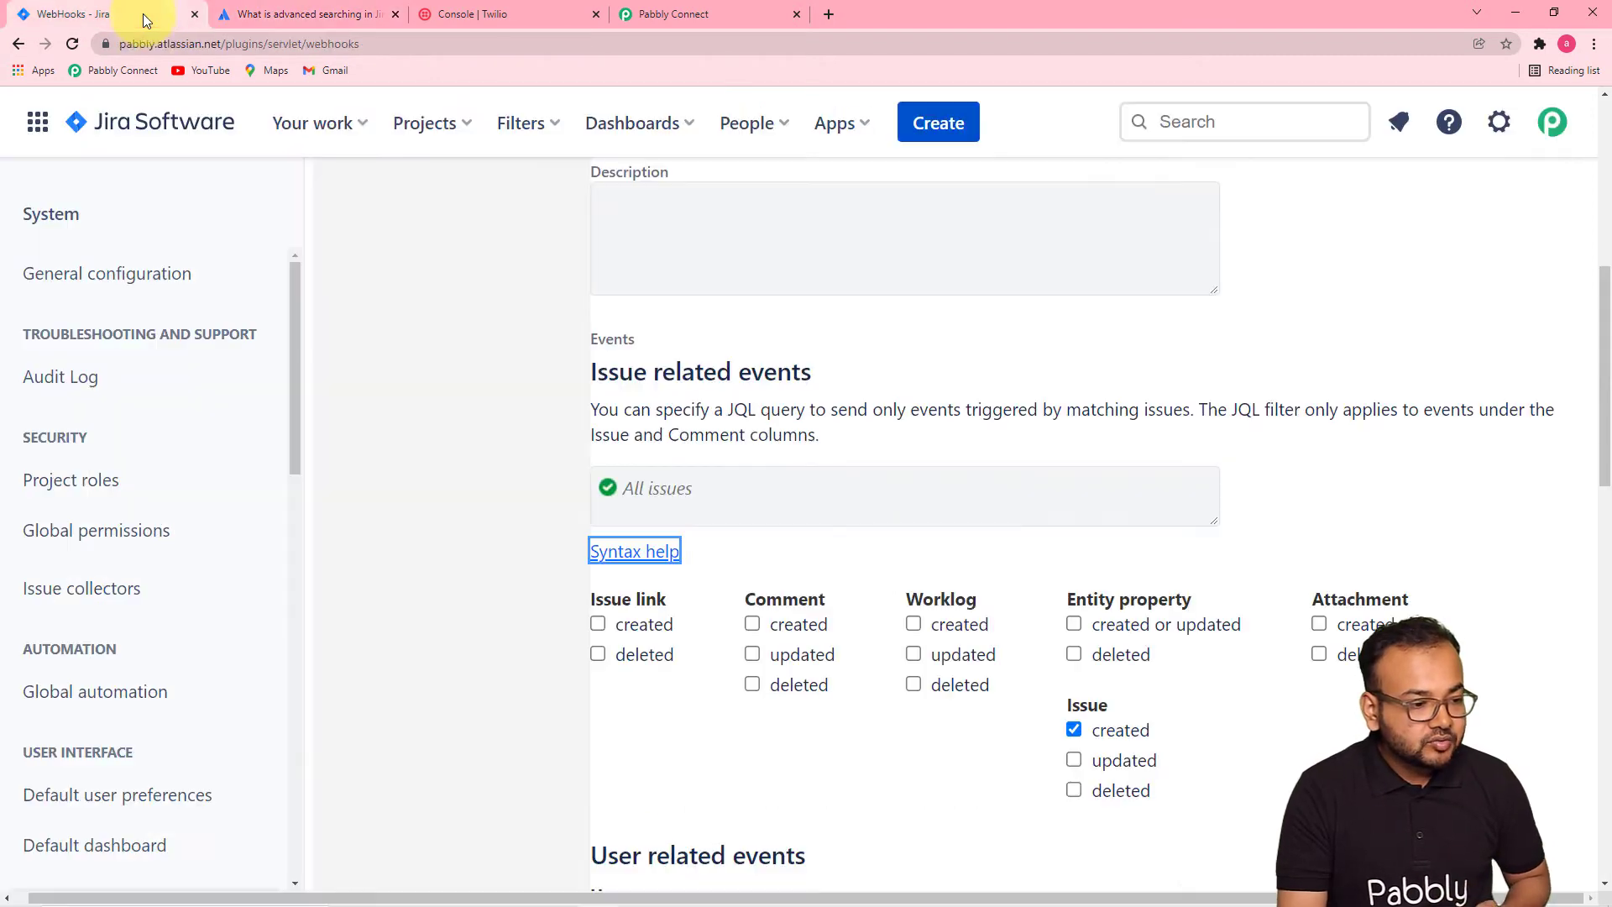
- Paste the JQL filter for three assignees and trim the surname from the third assignee
left_click(660, 488)
key("ctrl+v")
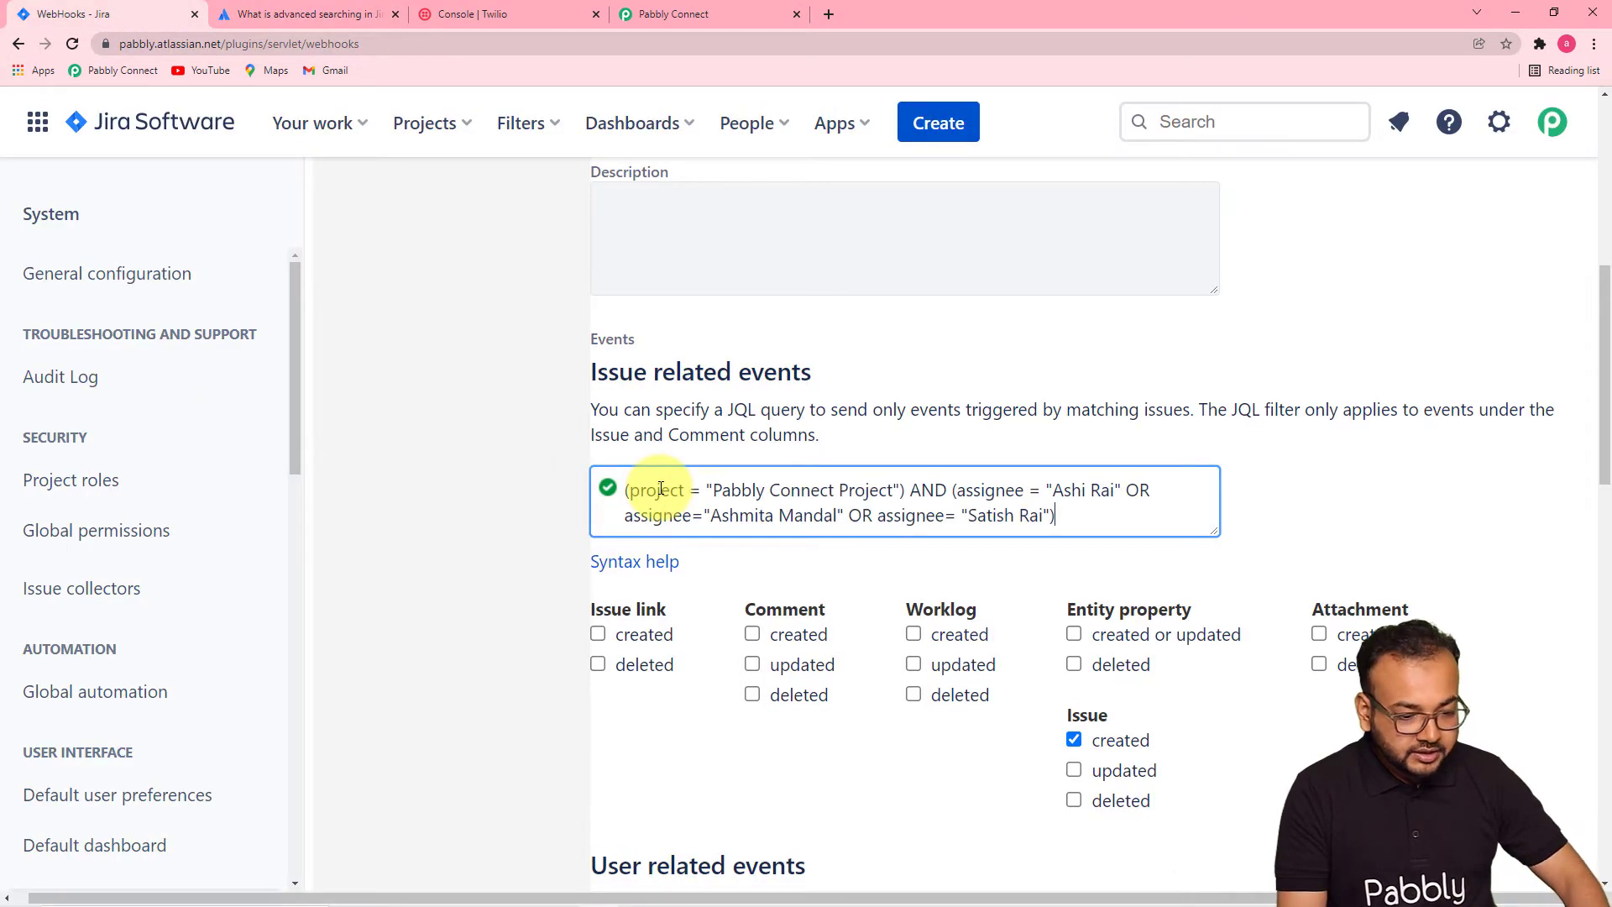
left_click(1181, 554)
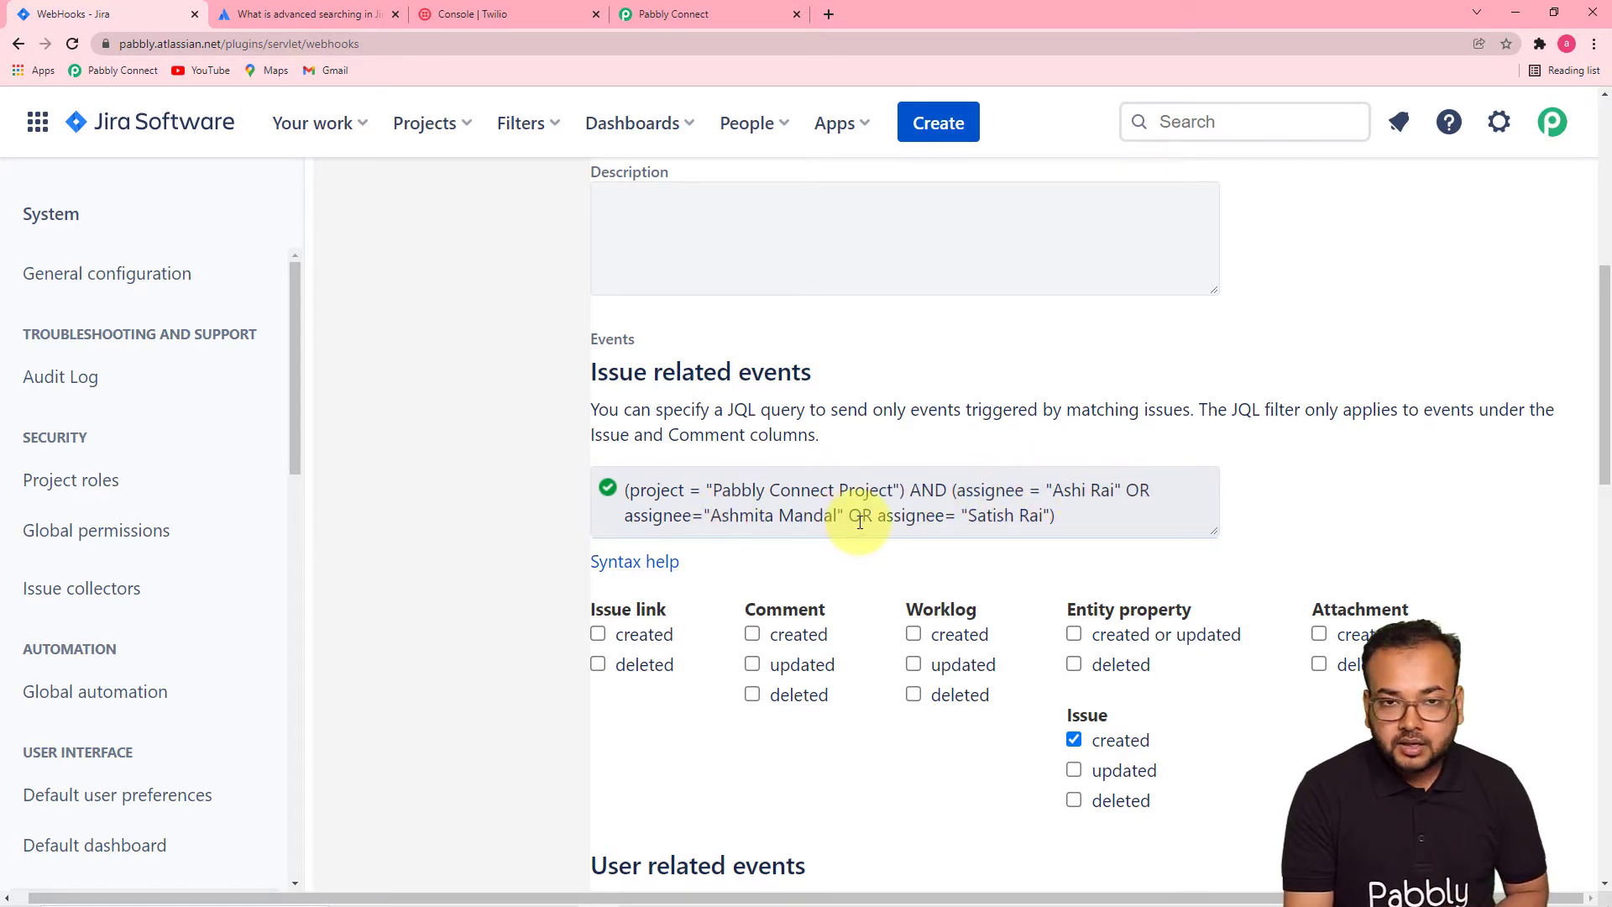
left_click(1041, 518)
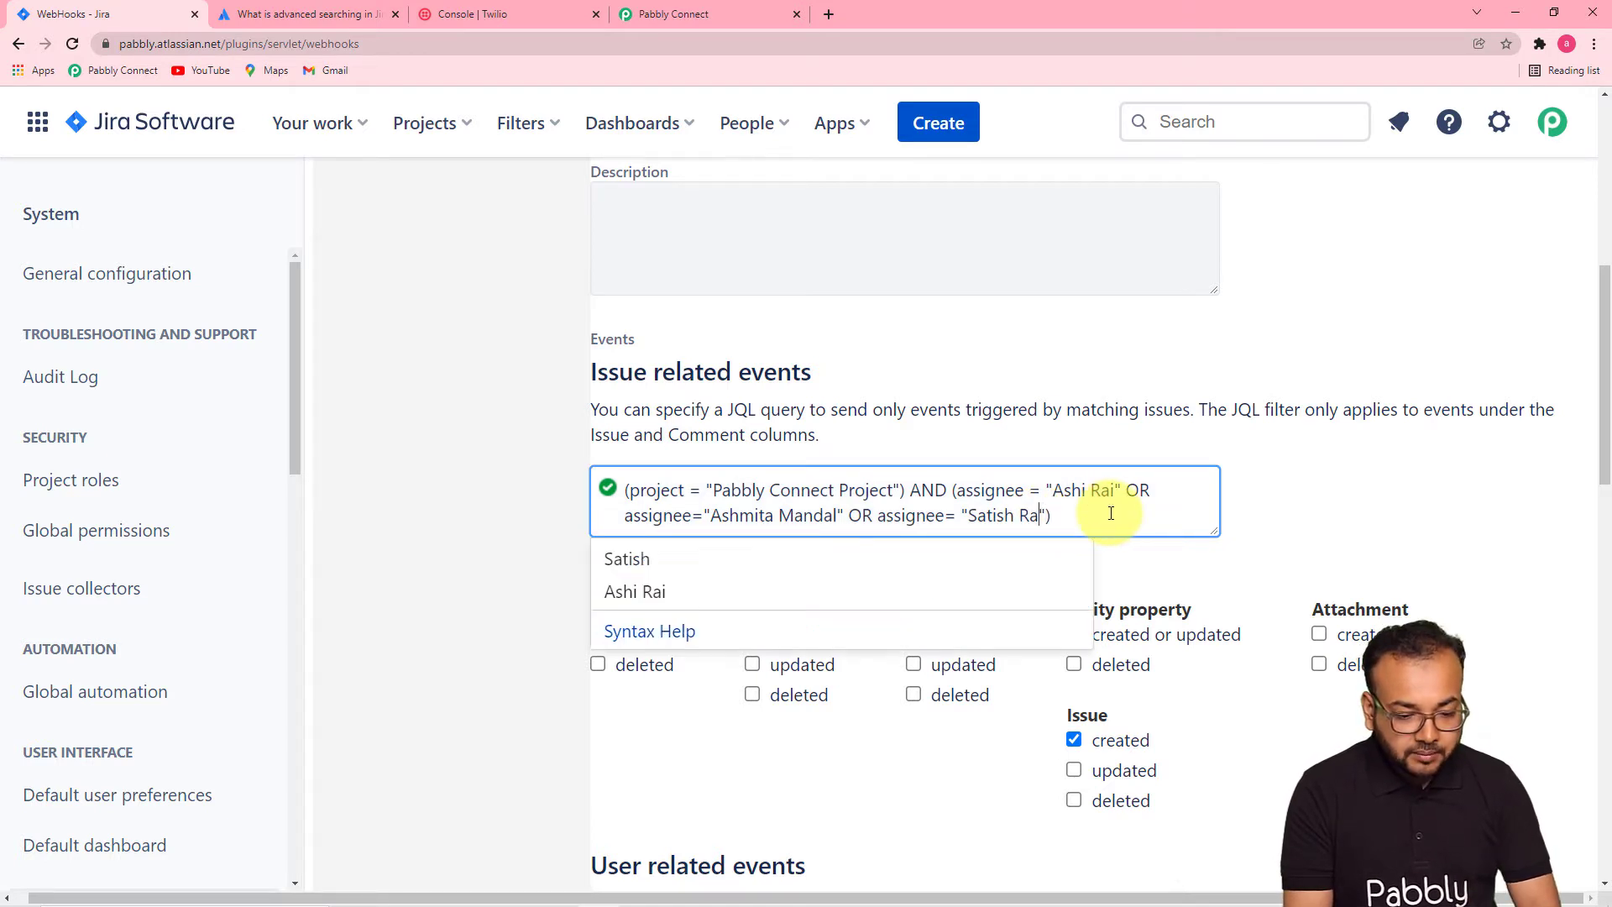
key("BackSpace")
key("BackSpace")
key("BackSpace")
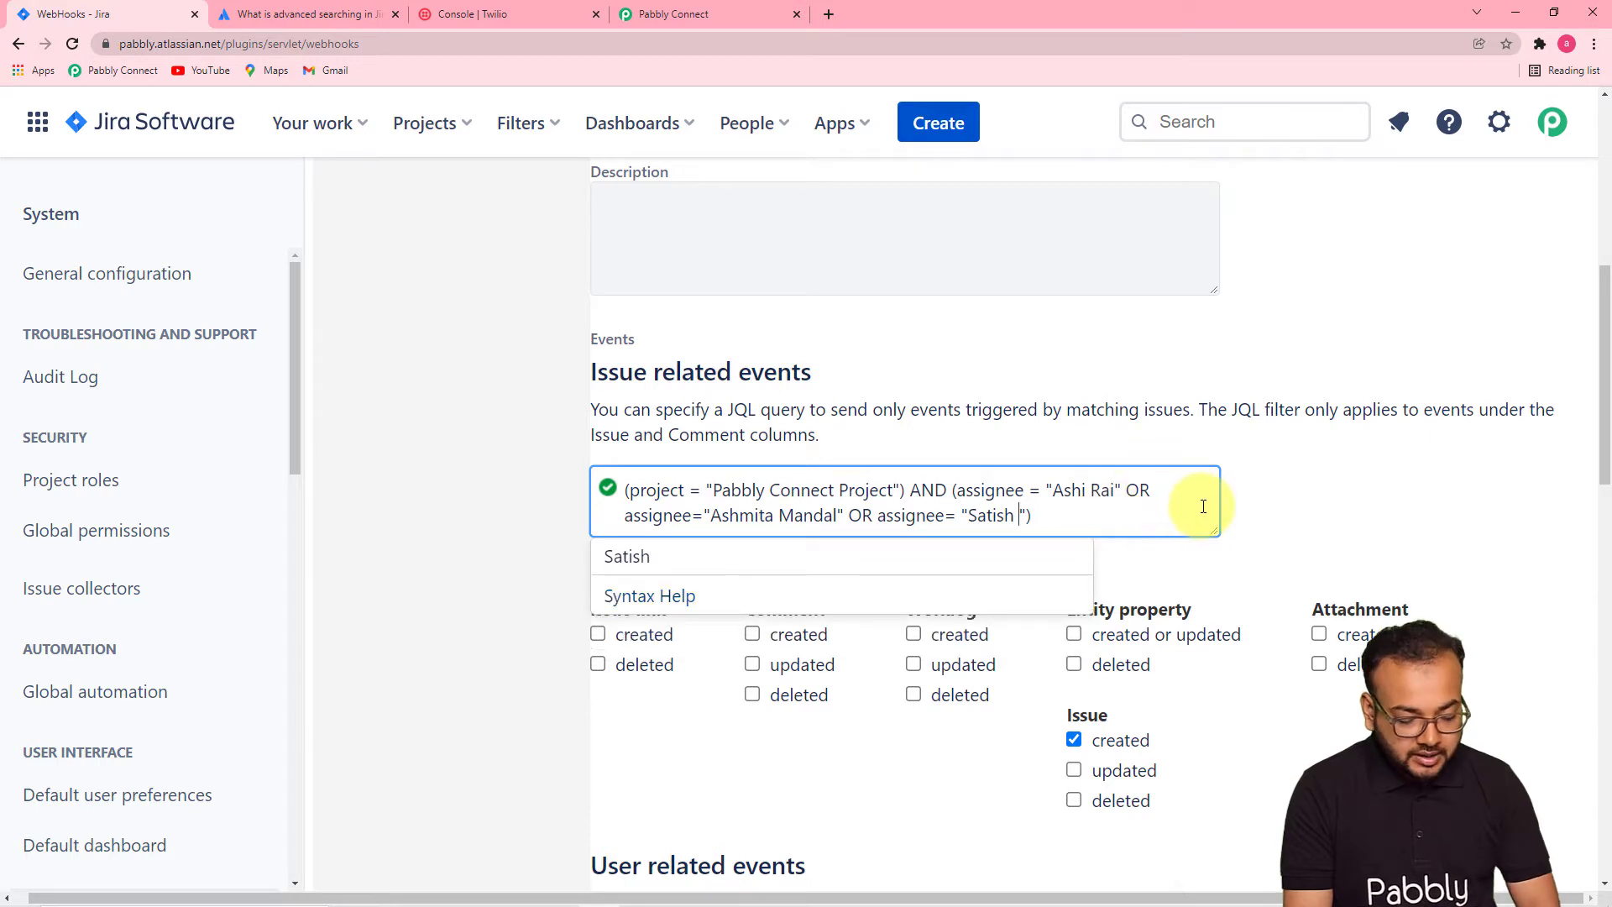
key("BackSpace")
left_click(1267, 494)
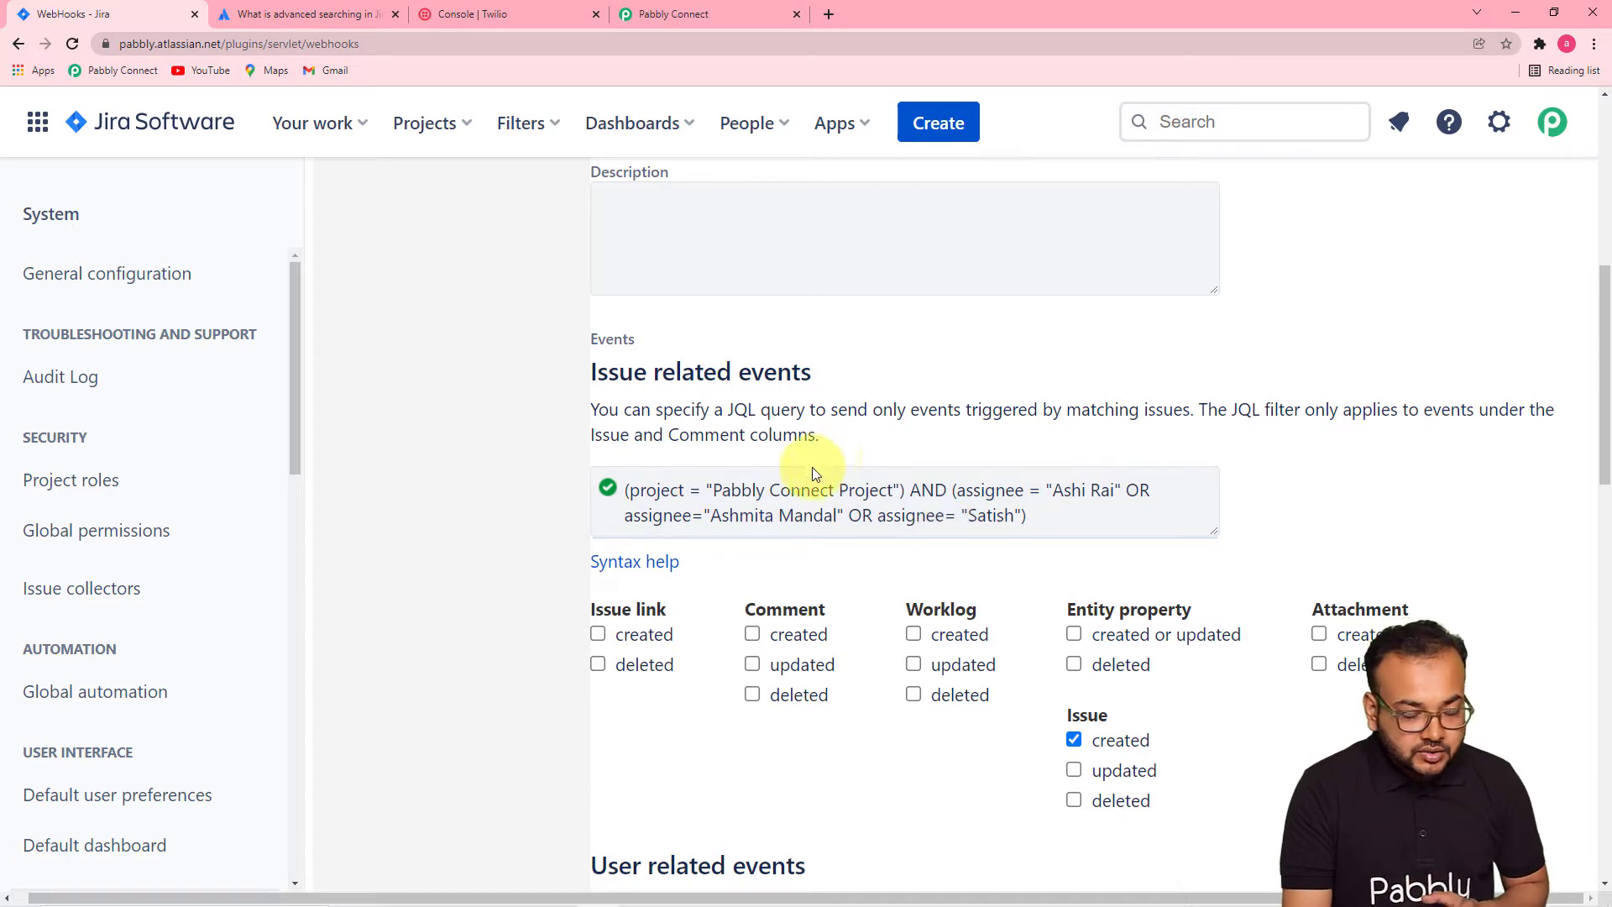
- Save the Notify Team webhook with Create
scroll(798, 471, "down", 2)
scroll(779, 481, "down", 12)
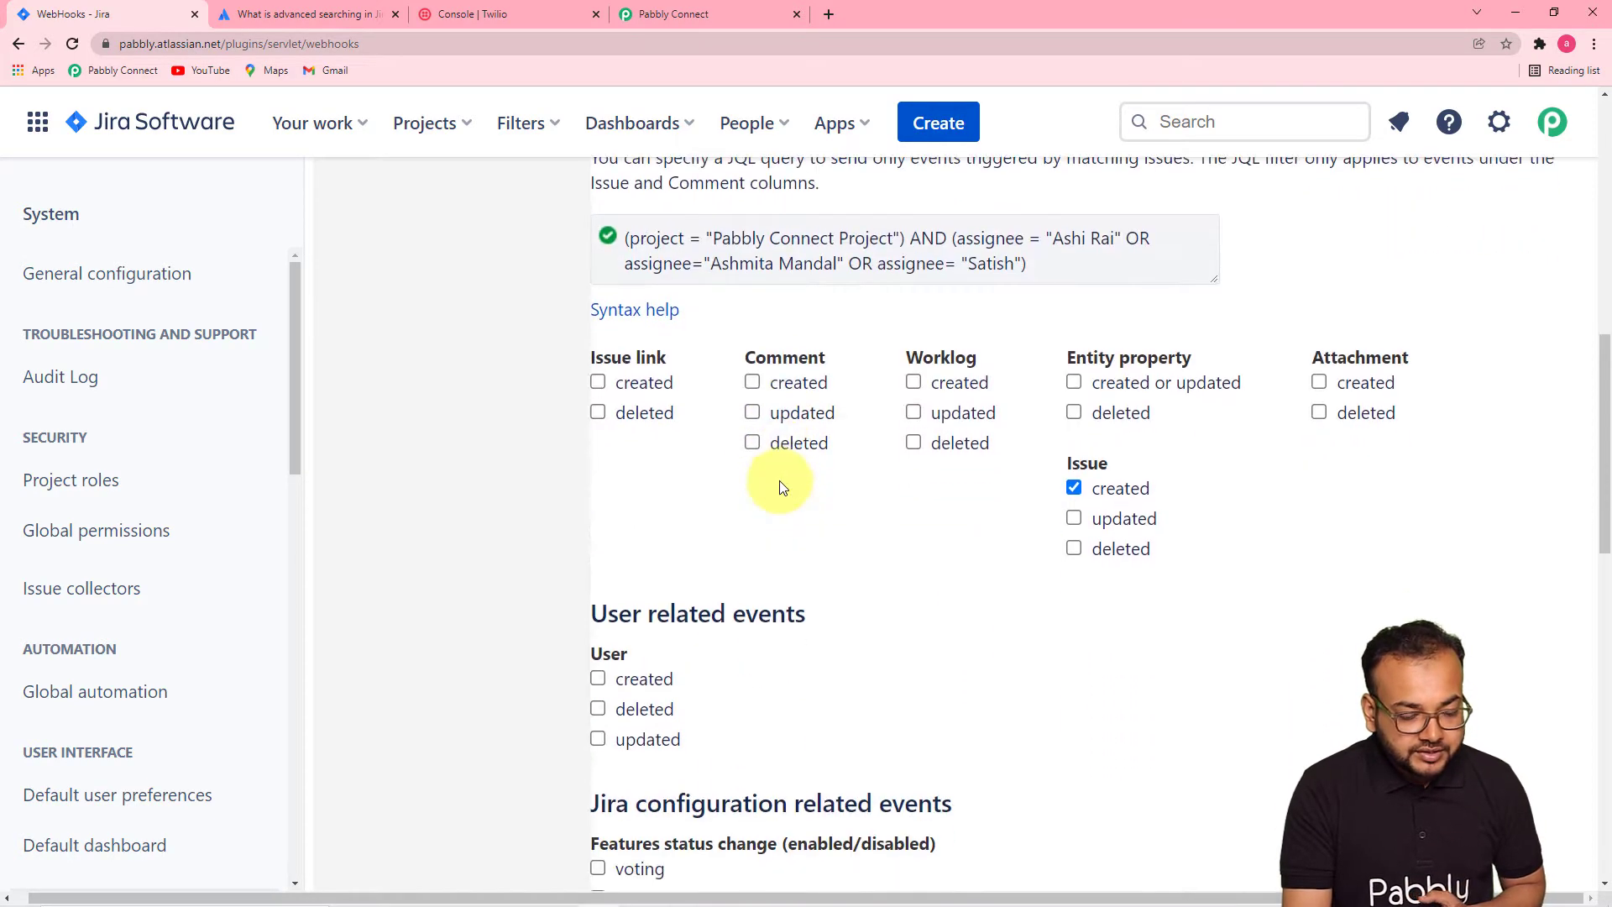
scroll(779, 485, "down", 2)
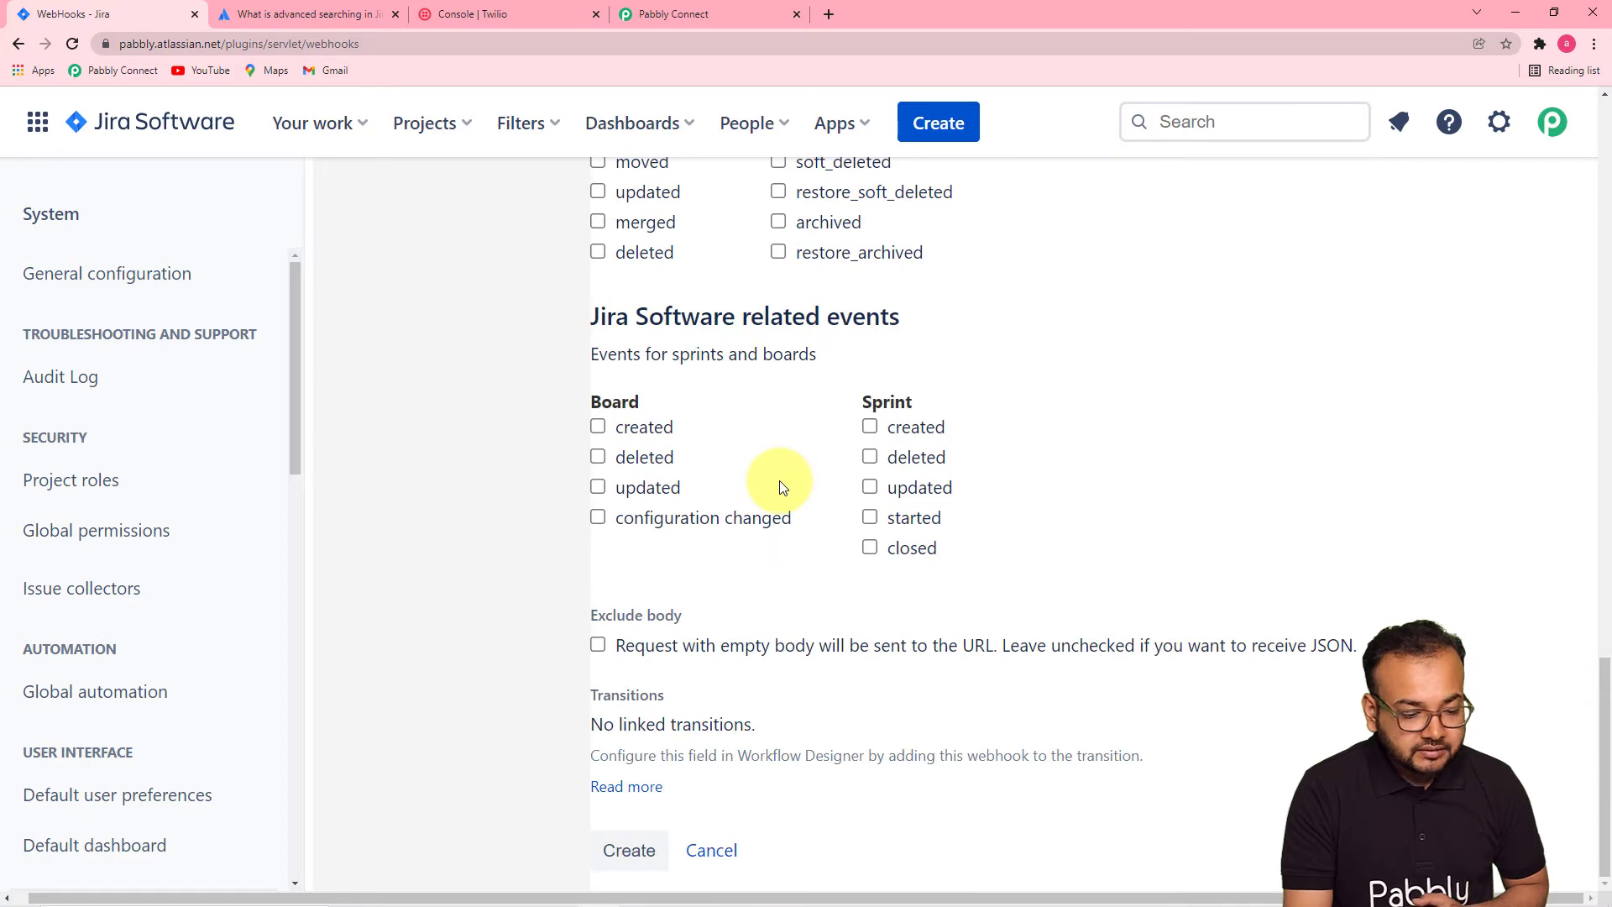
left_click(626, 850)
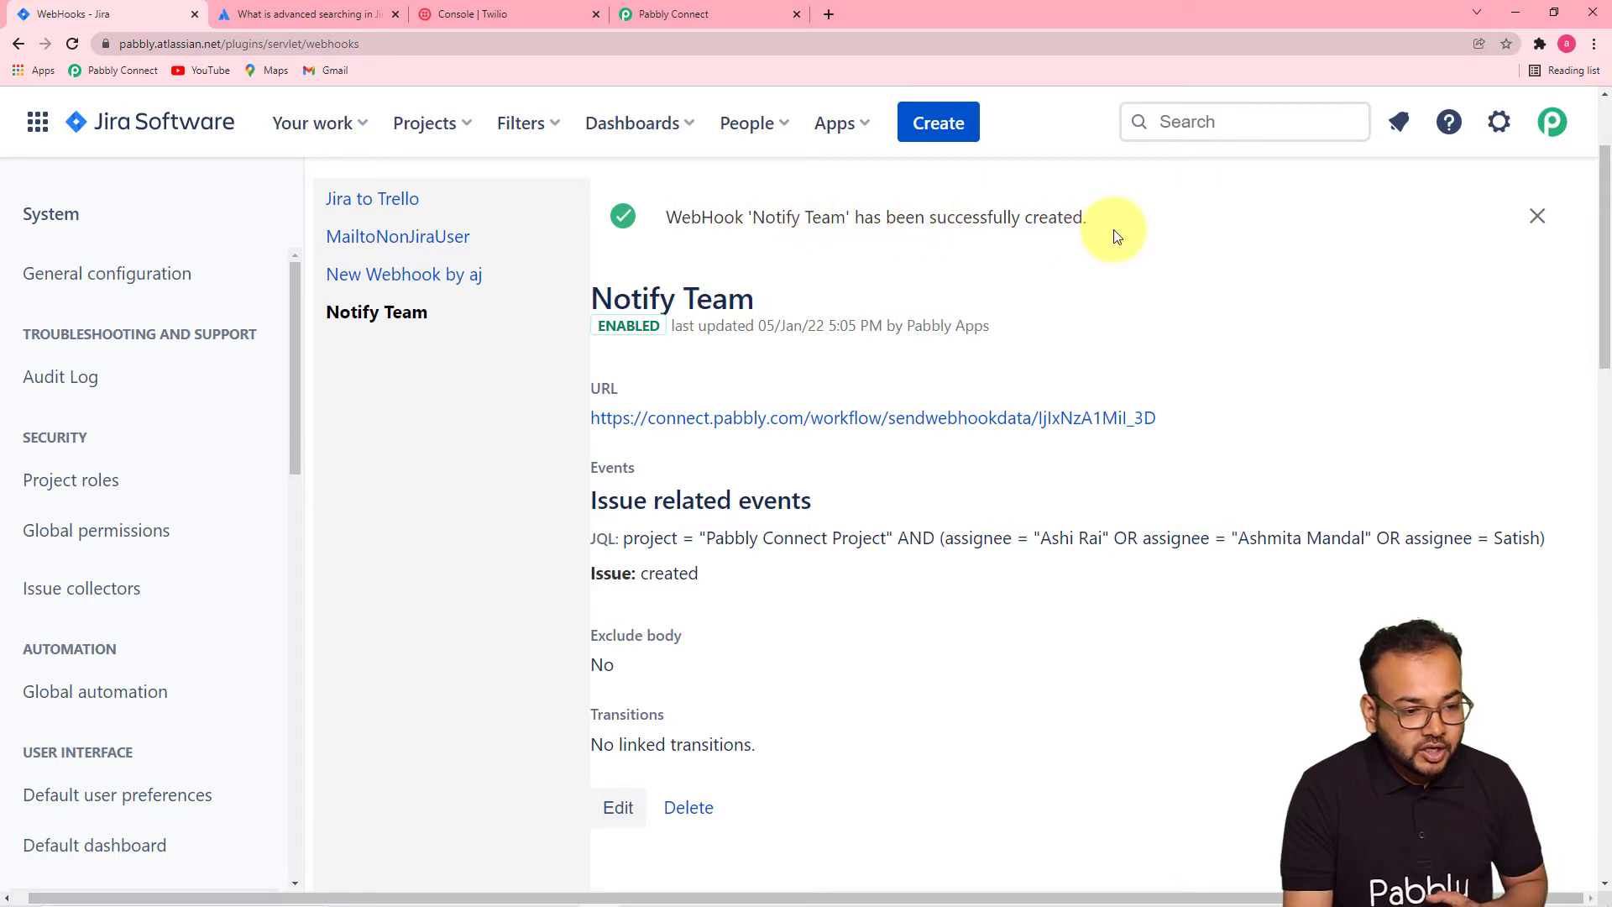
- View the team members on Jira's People and teams page, then return to Pabbly Connect
left_click(752, 129)
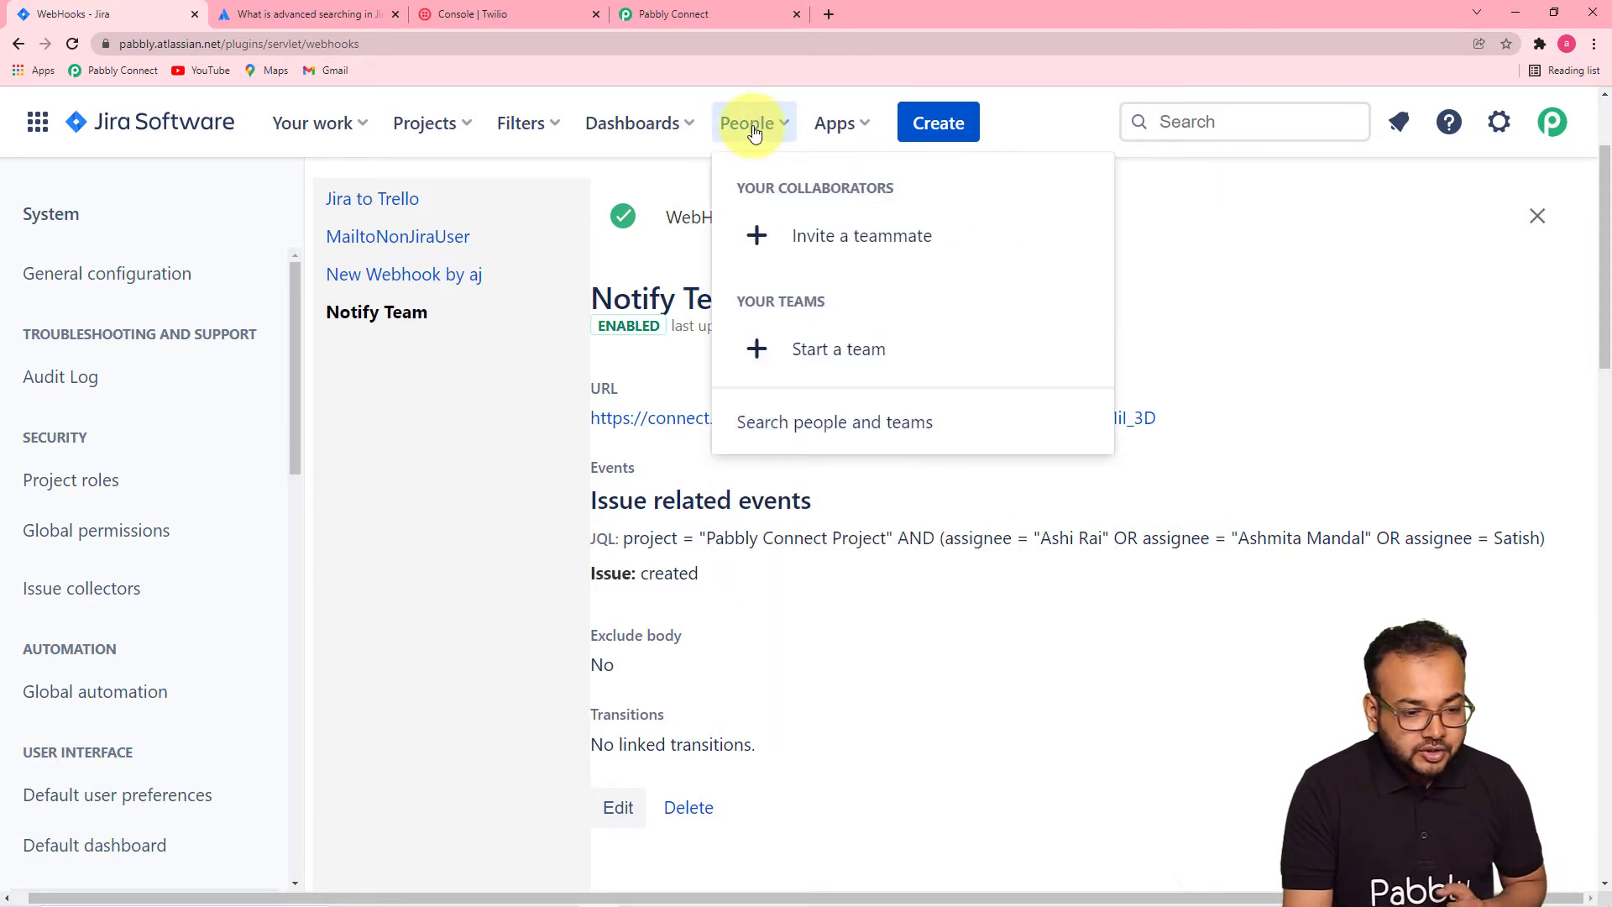
left_click(792, 424)
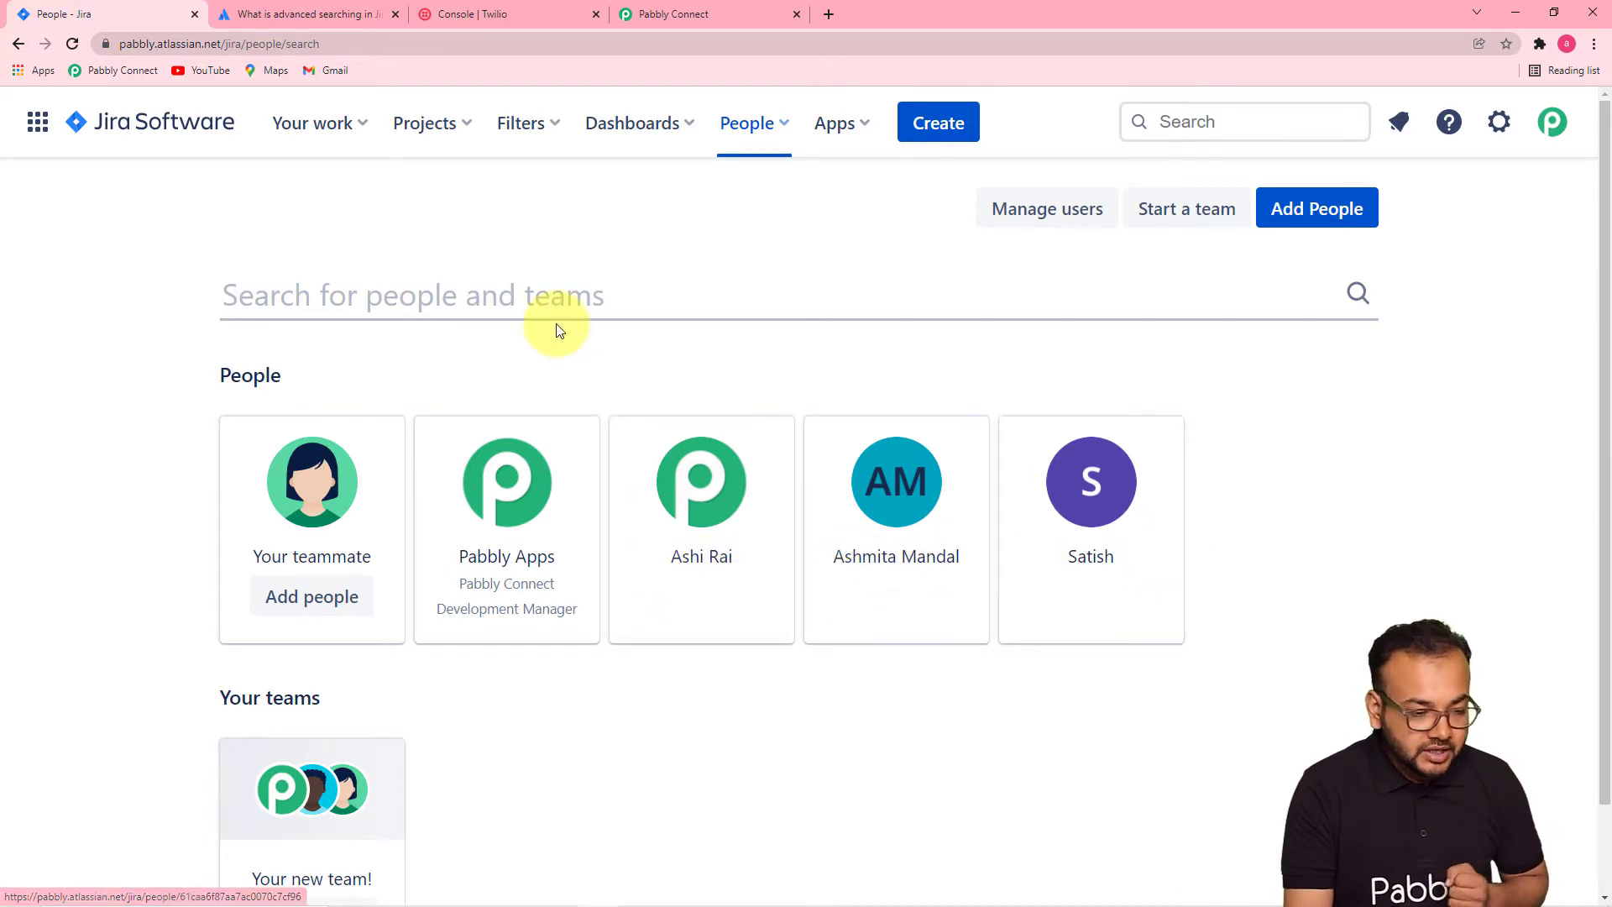
left_click(653, 12)
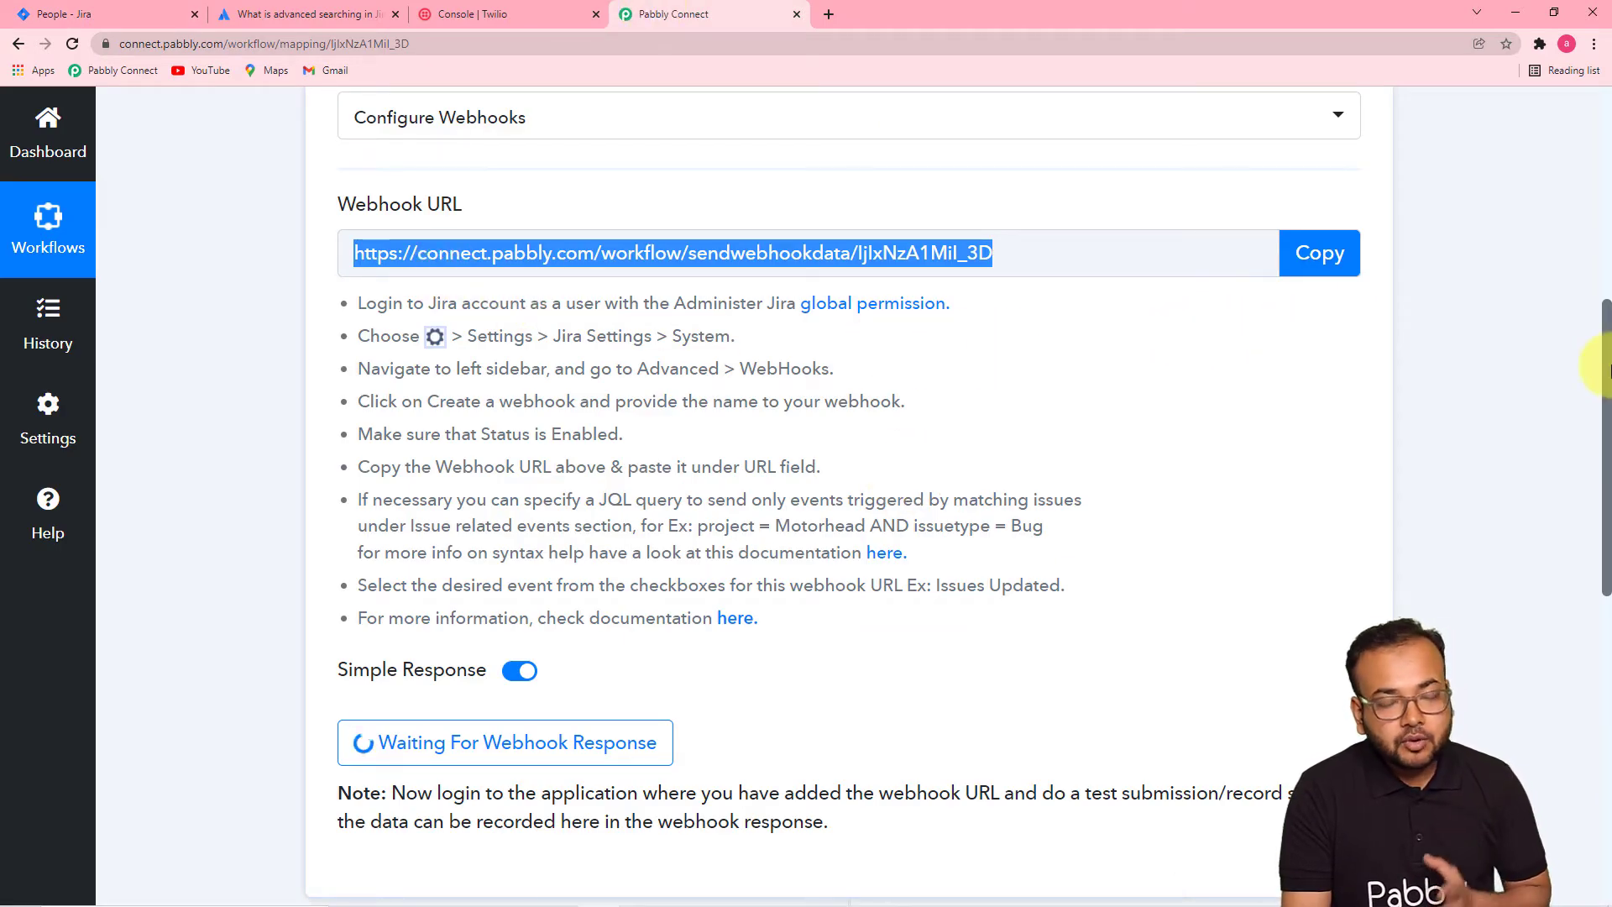
- Scroll past the Waiting For Webhook Response button, then go back to Jira's People page
scroll(759, 732, "down", 5)
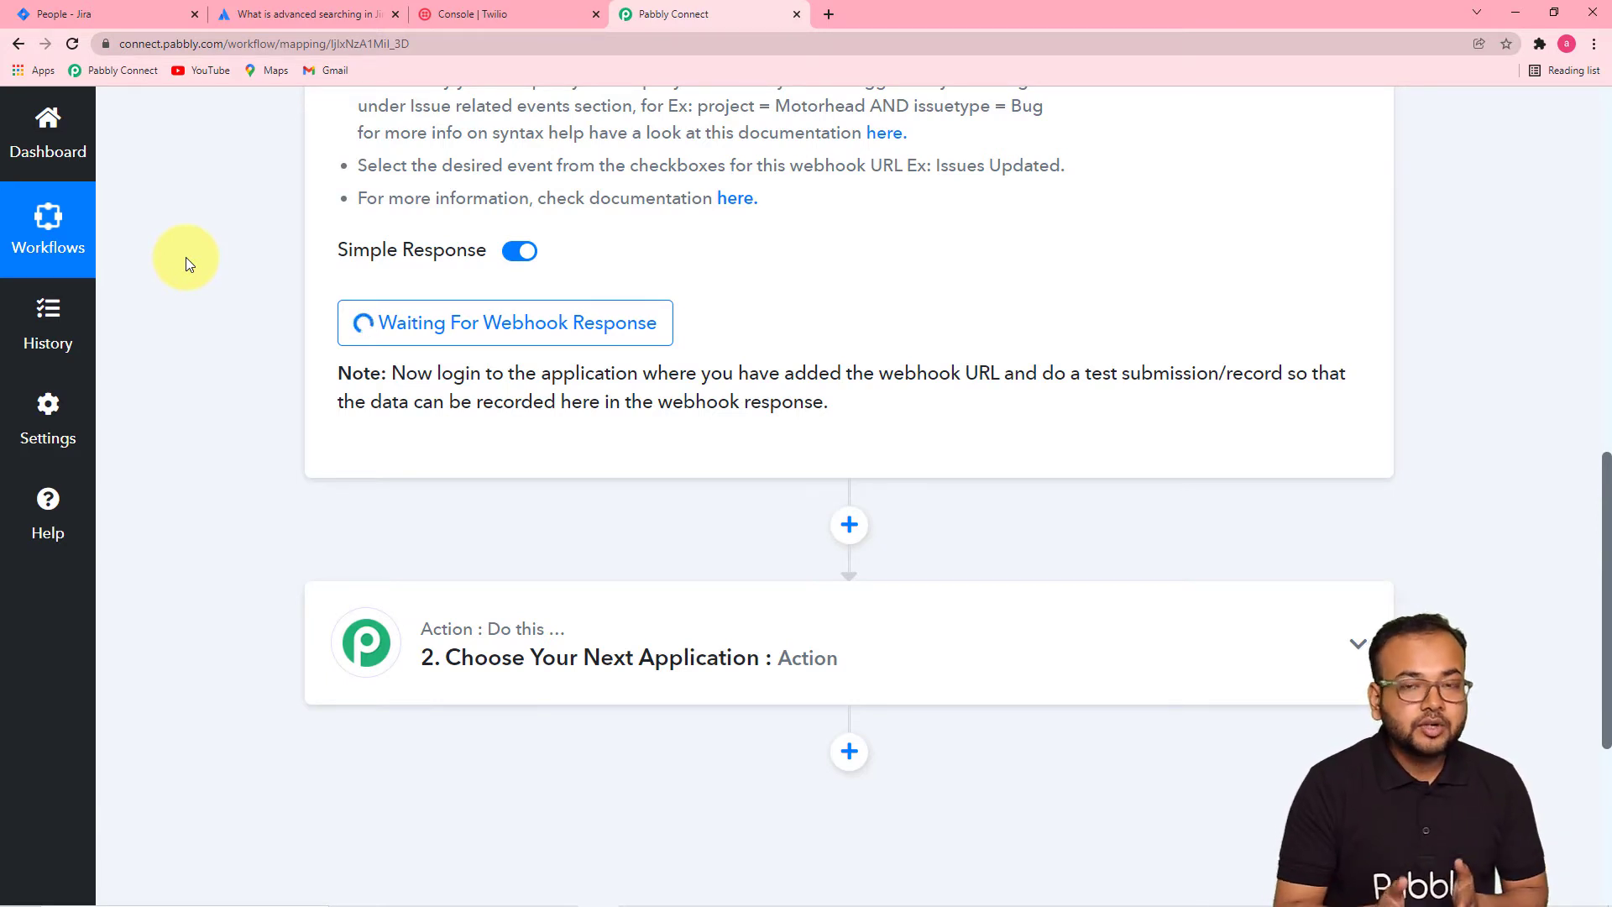
left_click(184, 3)
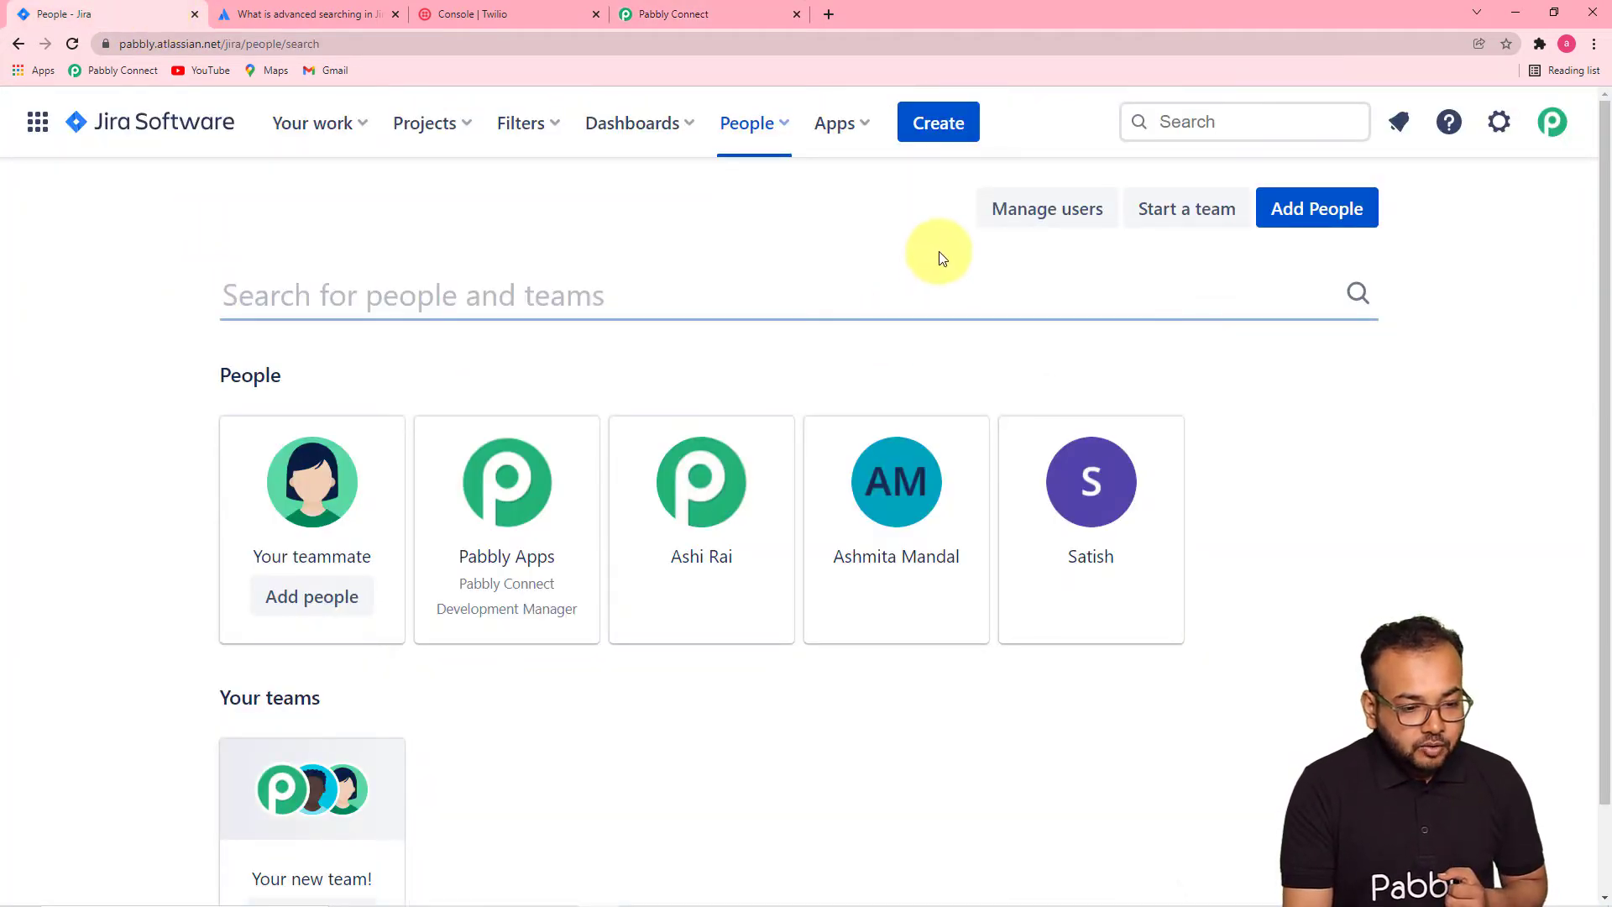
- Open Pabbly Connect Project and start a new issue of type Improvement
left_click(429, 133)
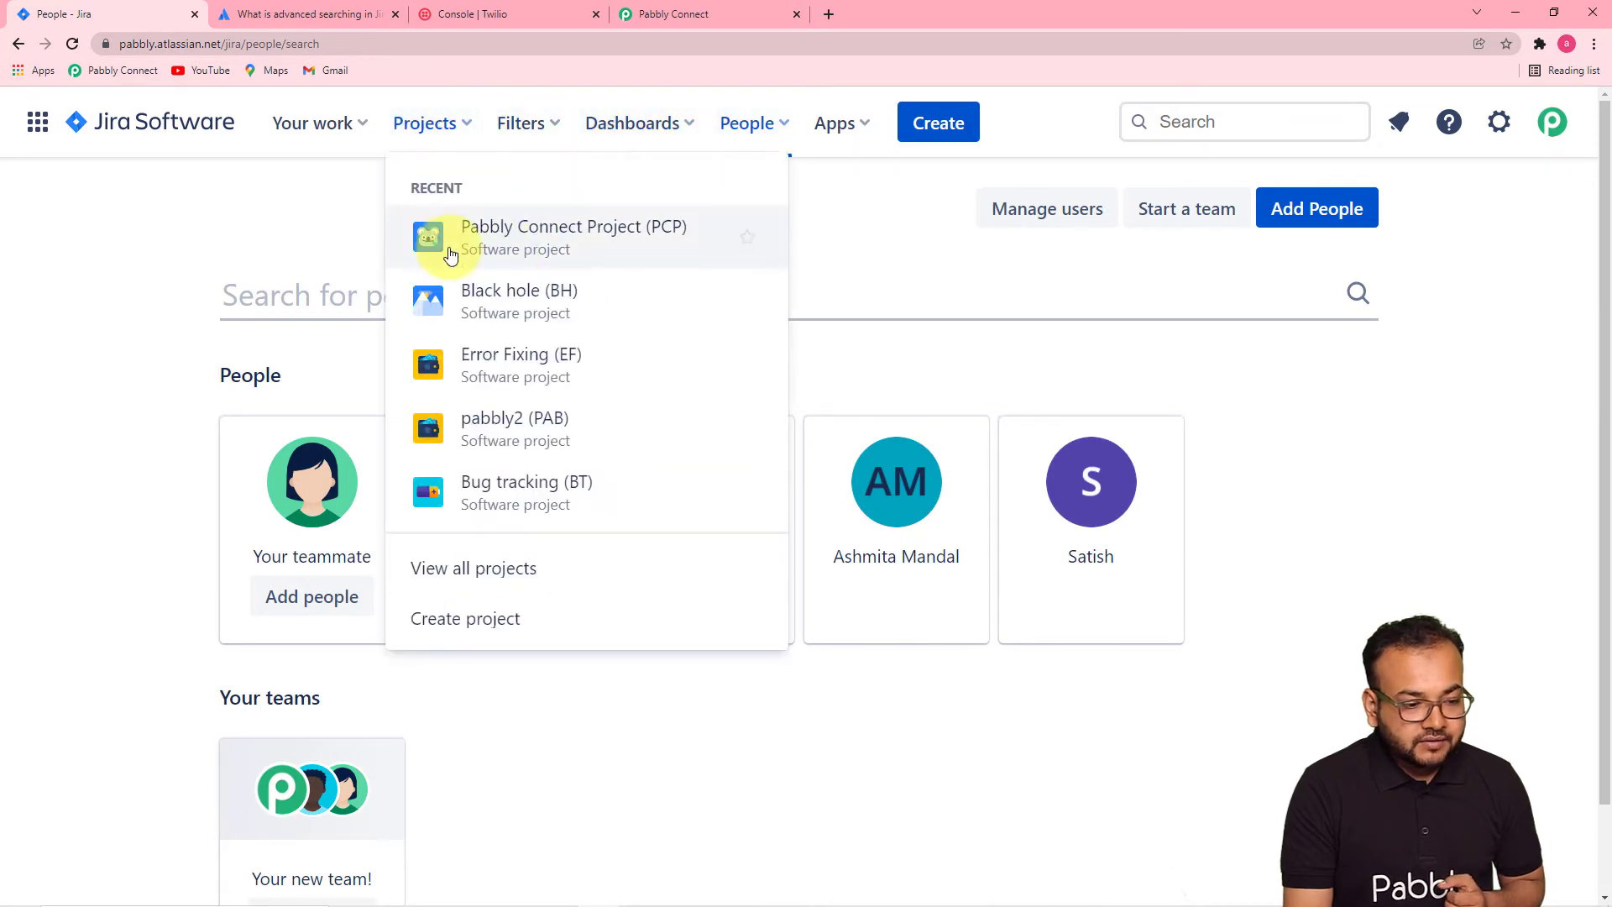
left_click(544, 257)
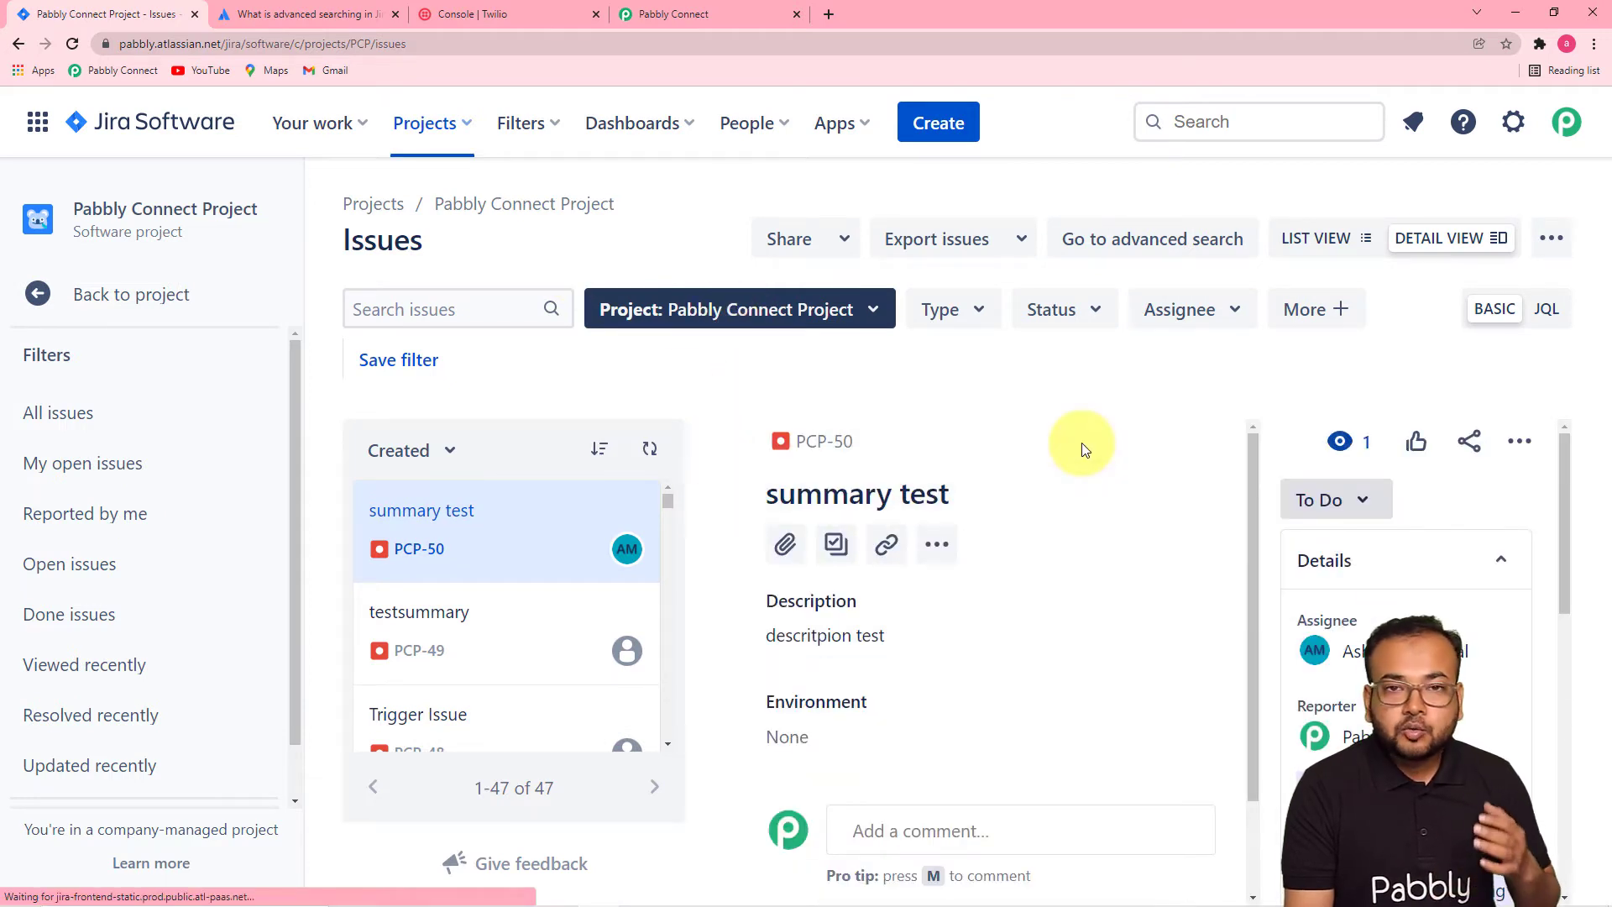
left_click(938, 126)
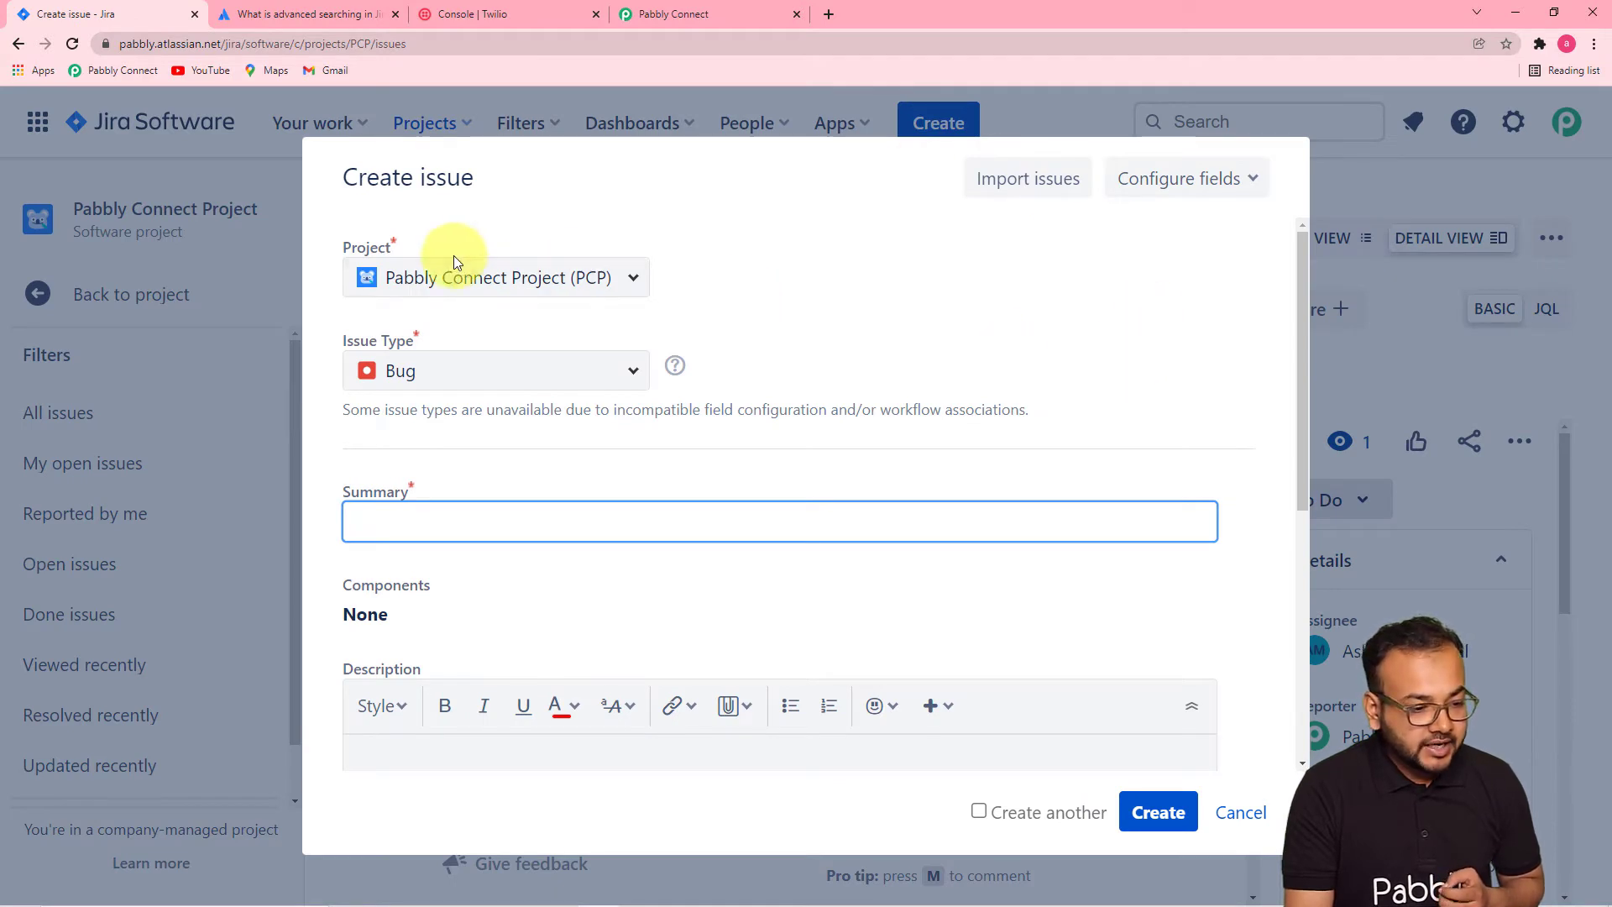
left_click(615, 374)
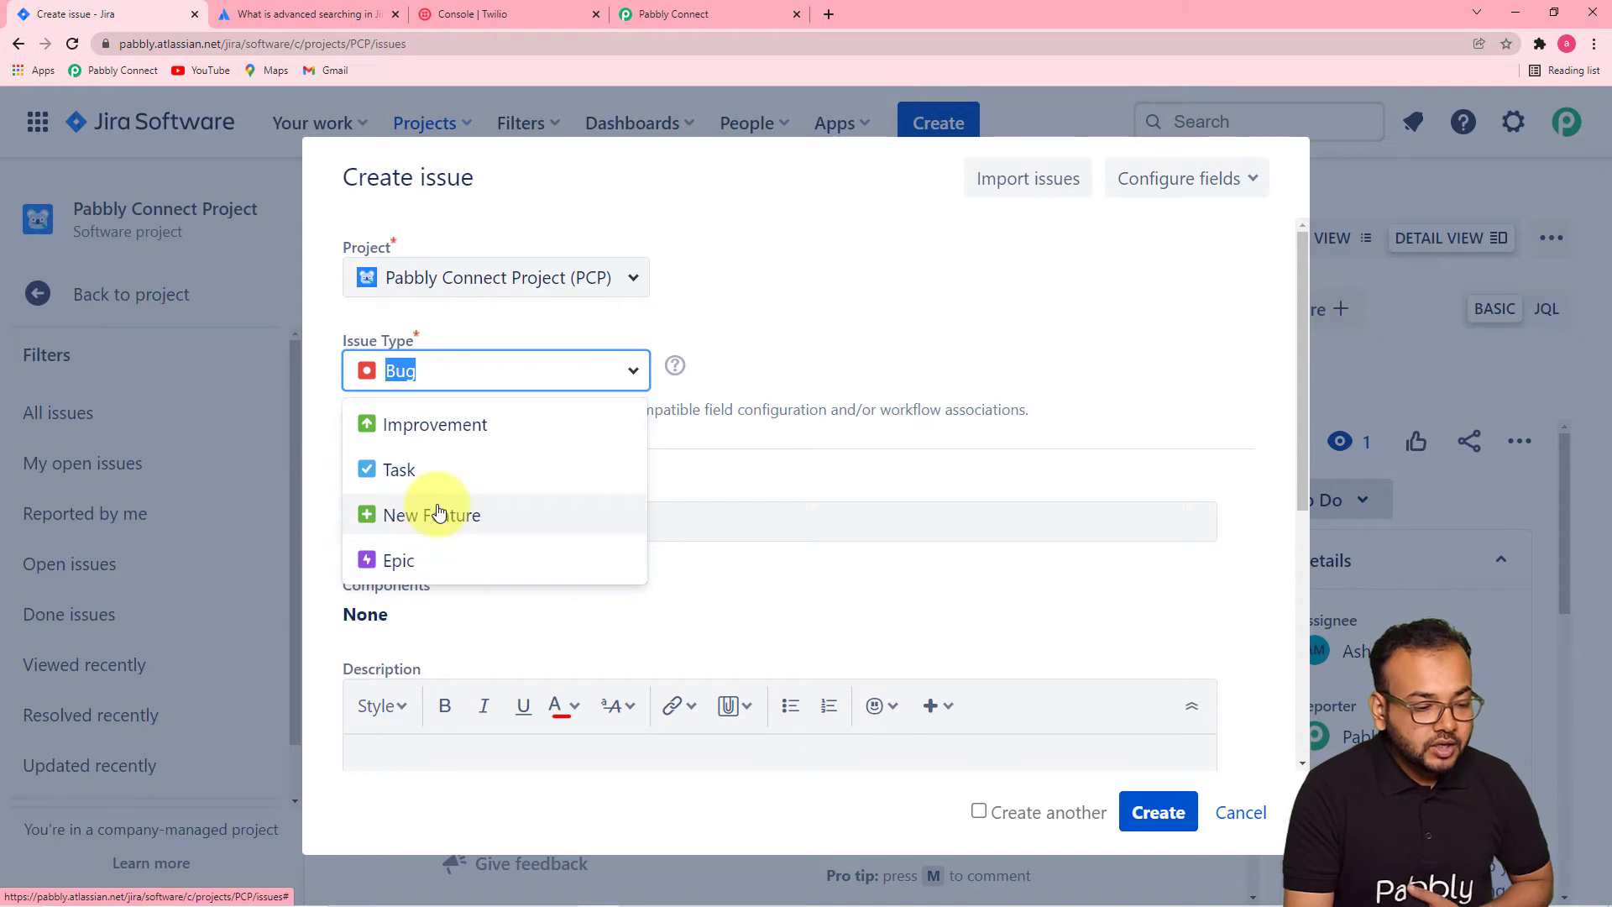
left_click(494, 425)
- Summarise it 'Improvment Required in trigger window in our app', assign a teammate, and create PCP-51
left_click(494, 522)
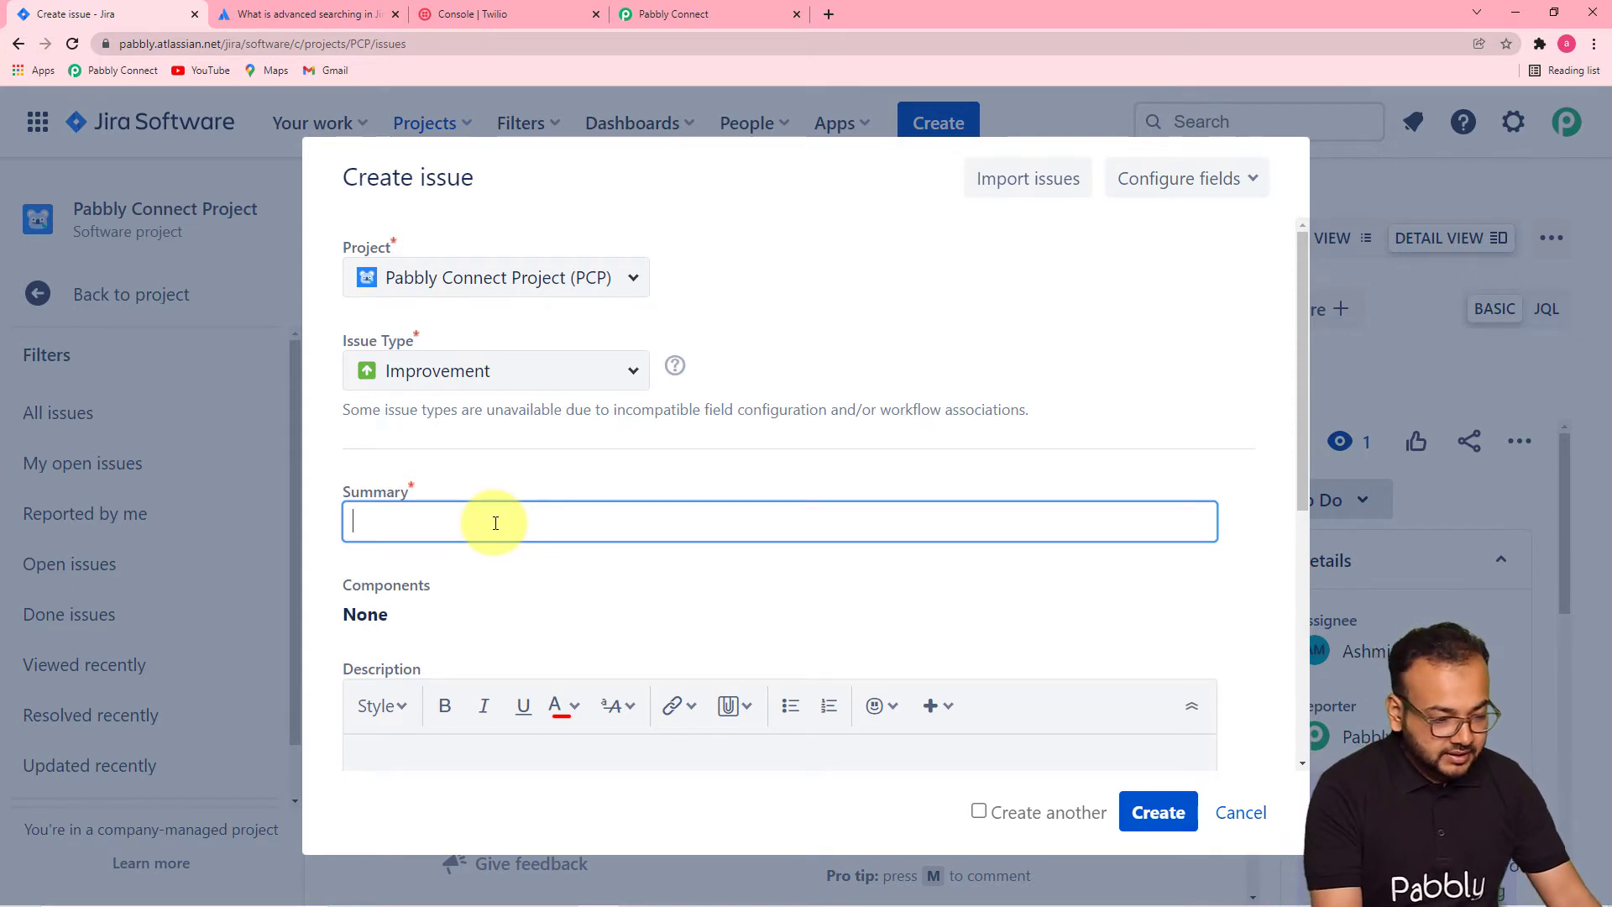
type("Im")
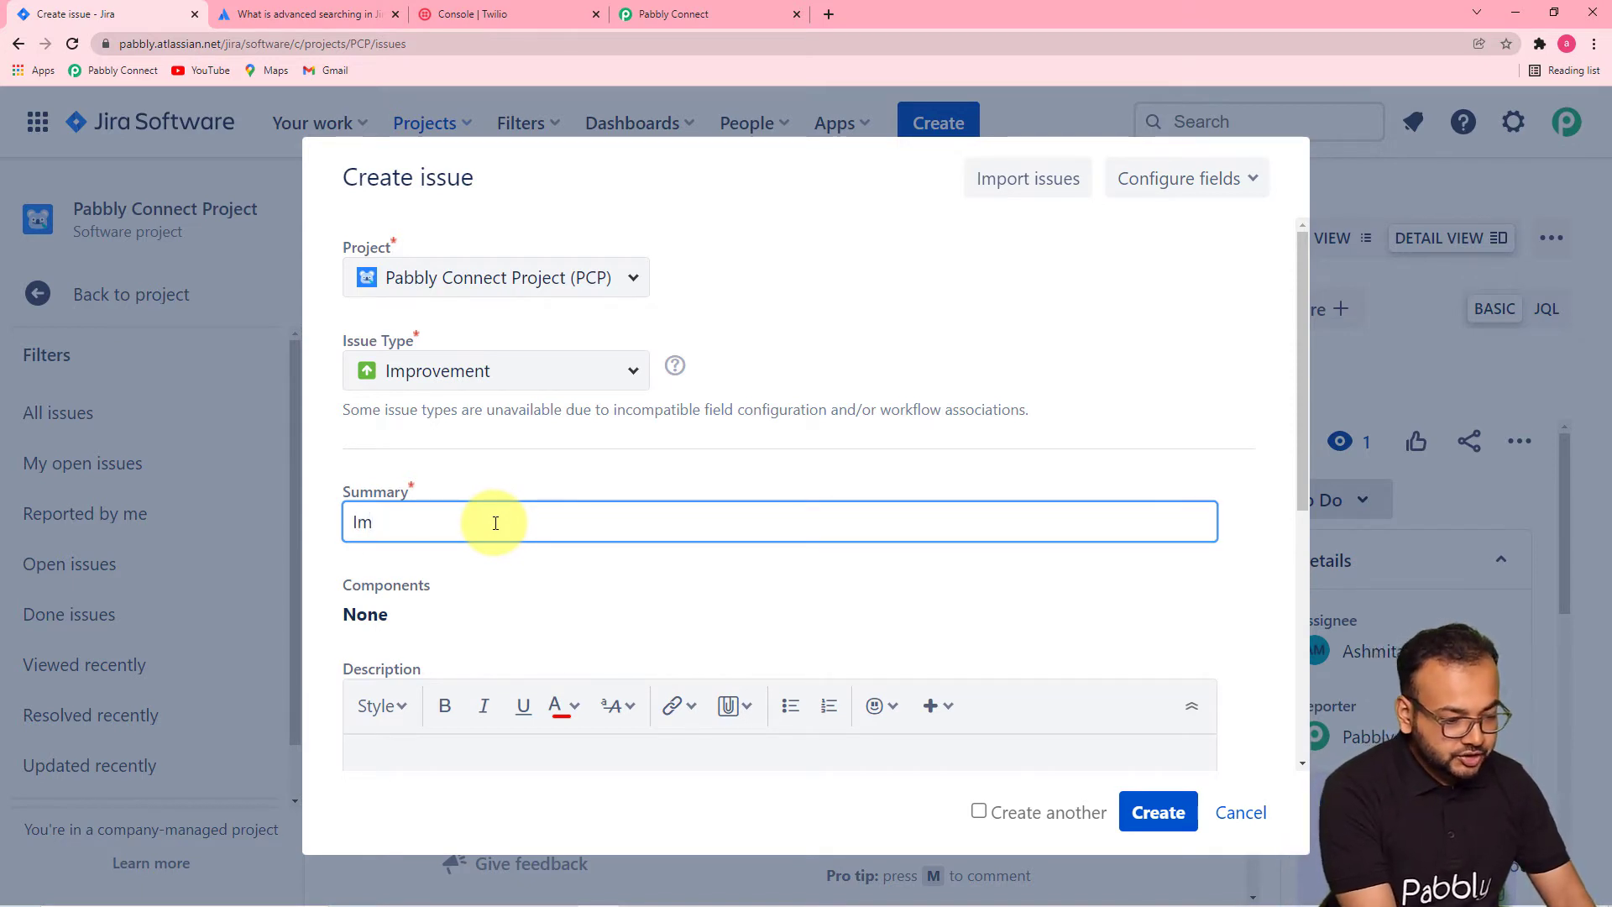
type("provmen")
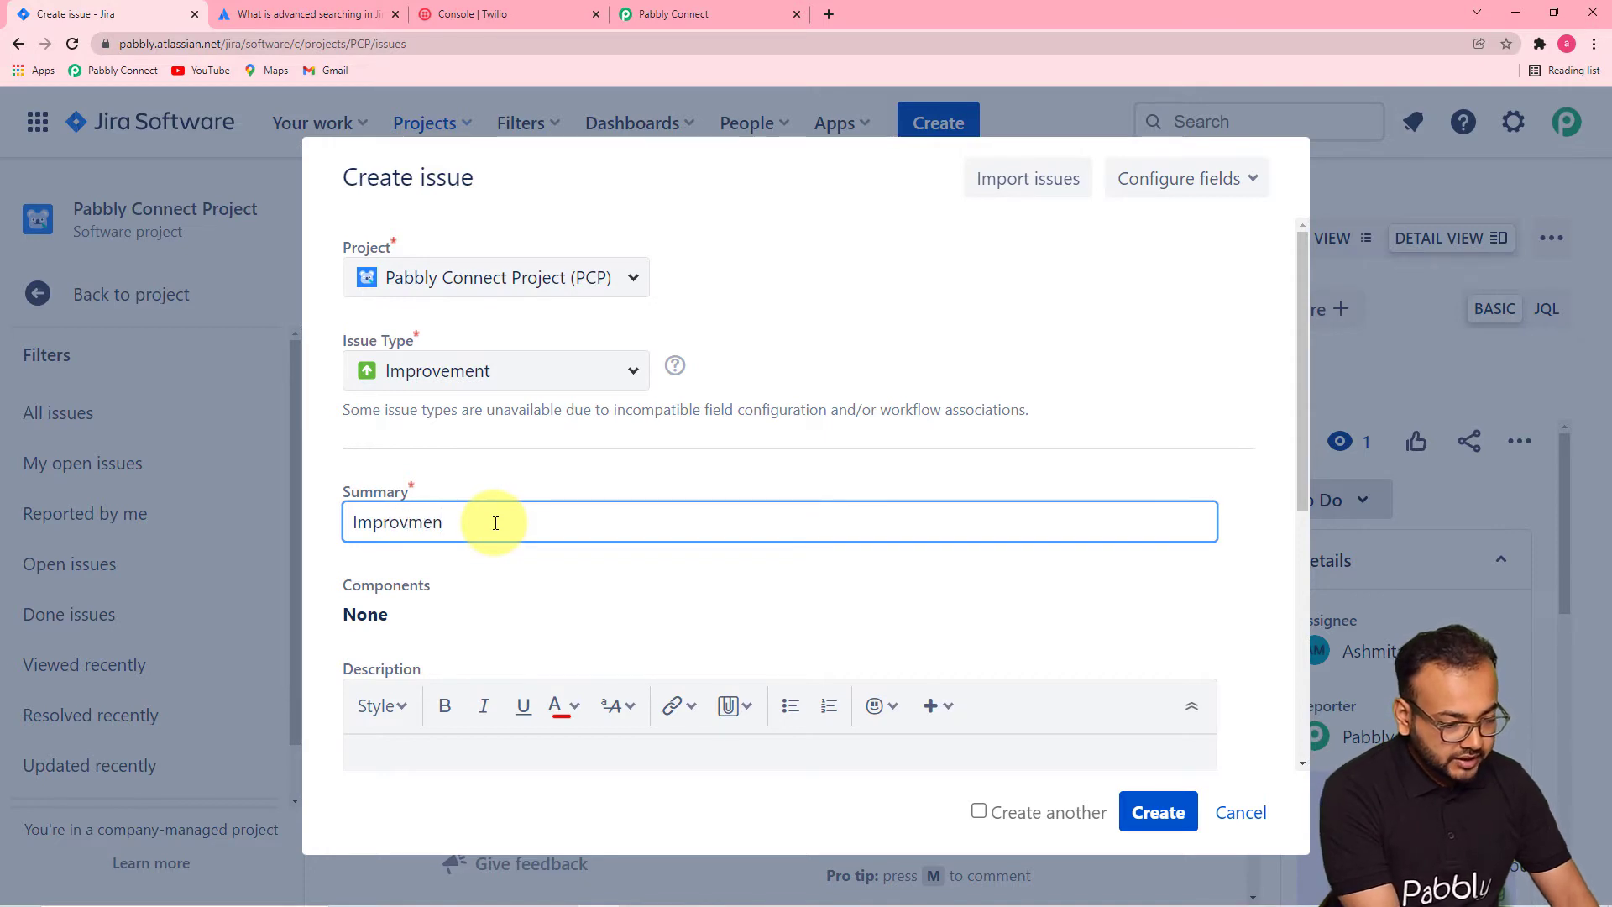
type("t Rew")
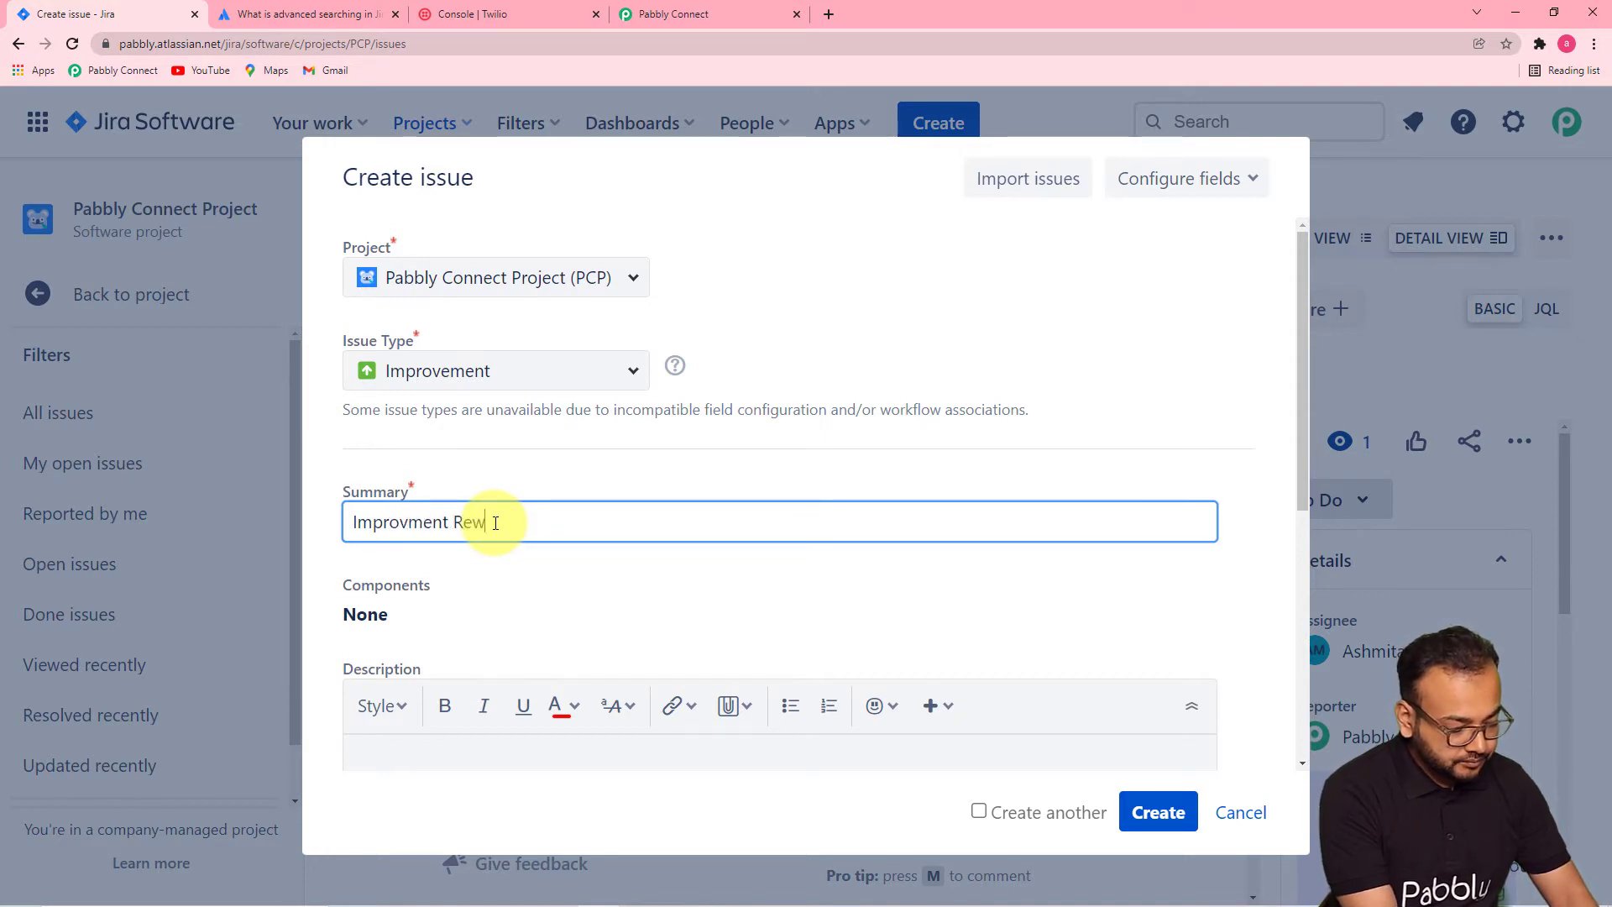
key("BackSpace")
type("quir")
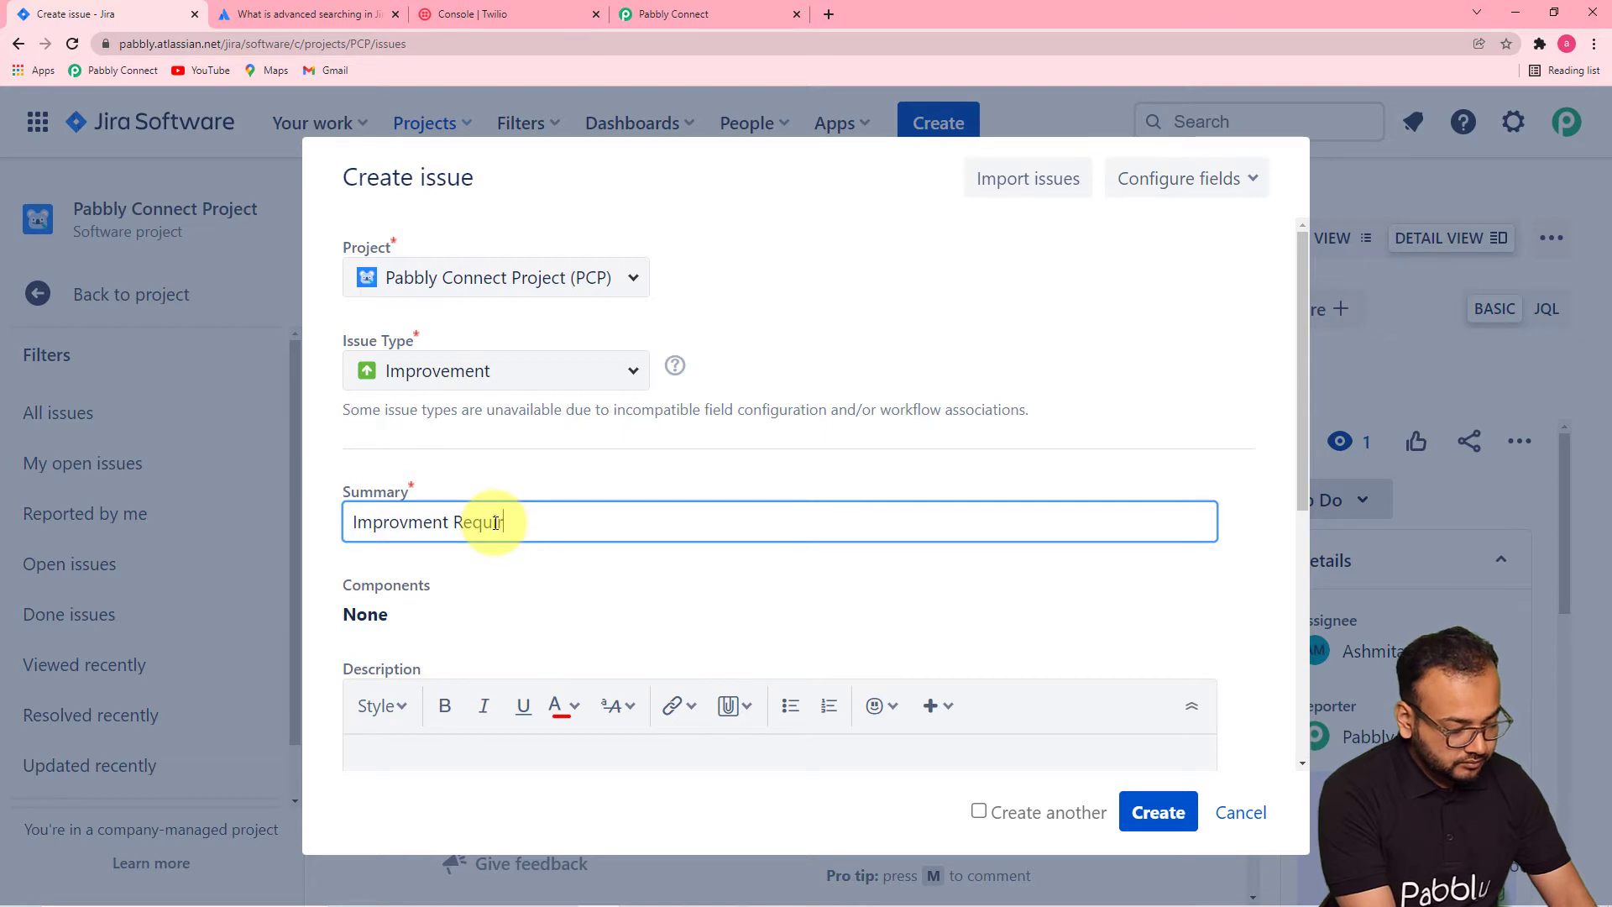
type("ed in")
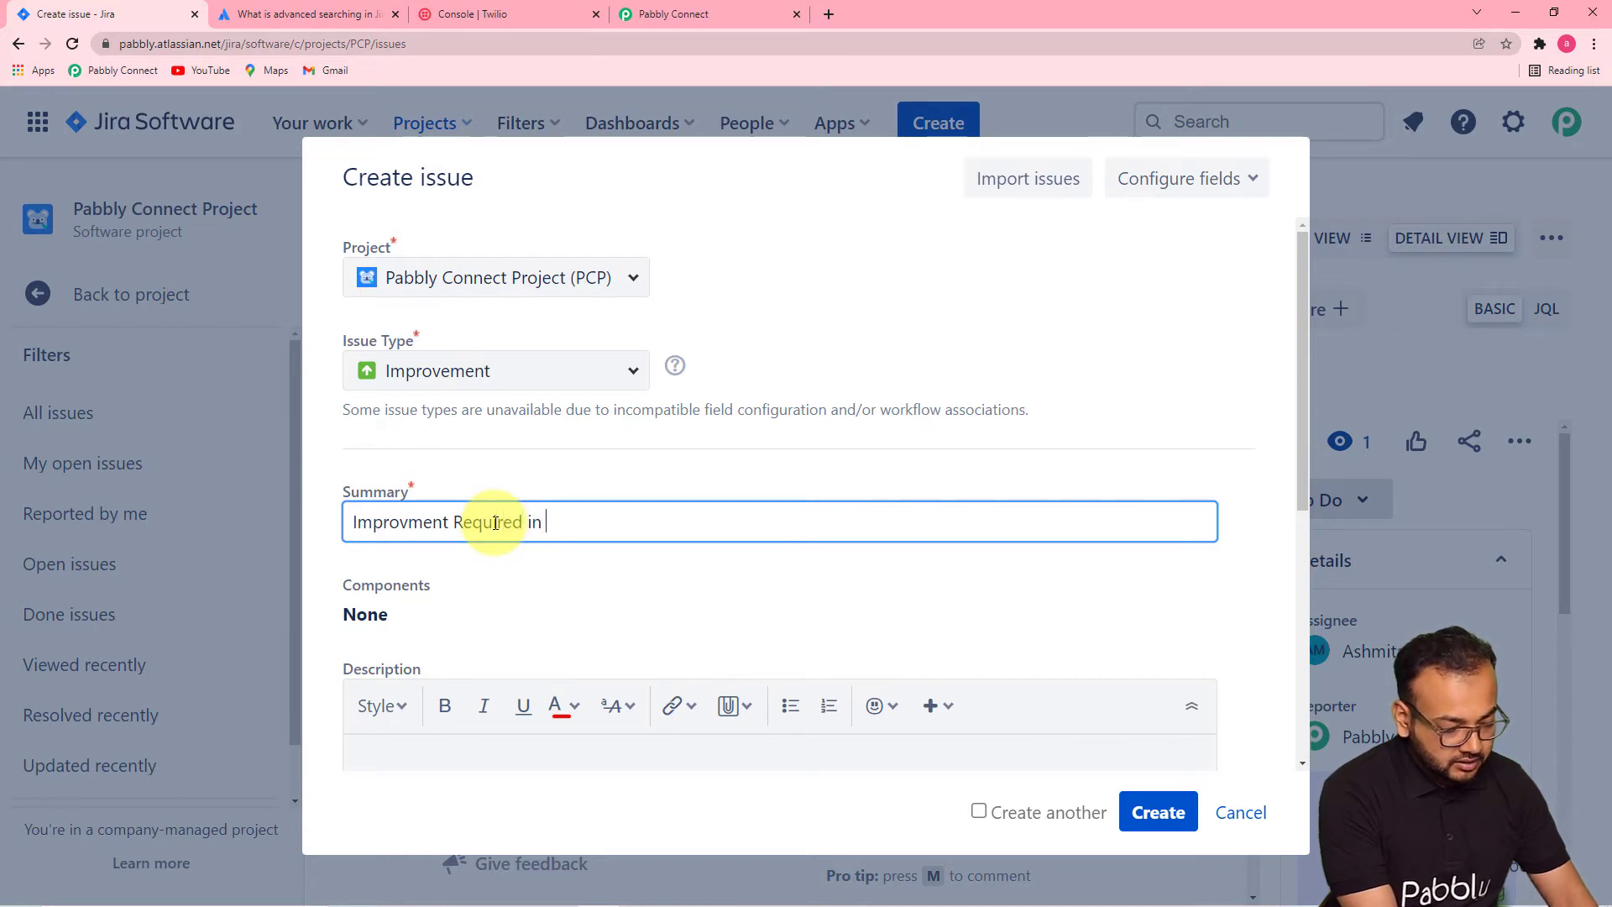
type(" tri")
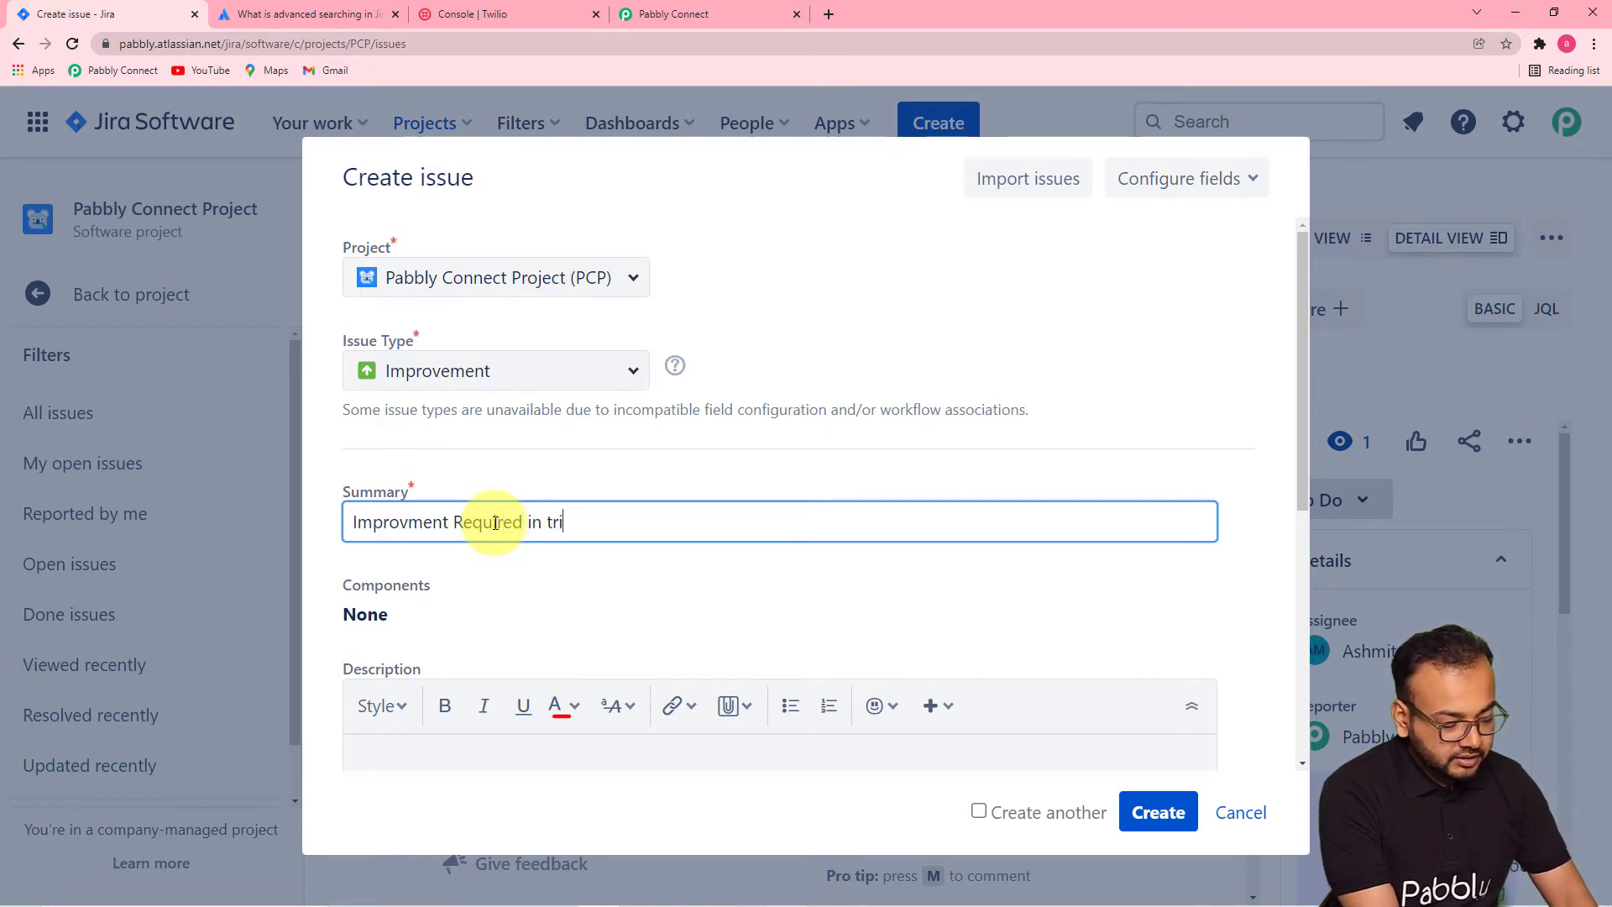
type("gger wi")
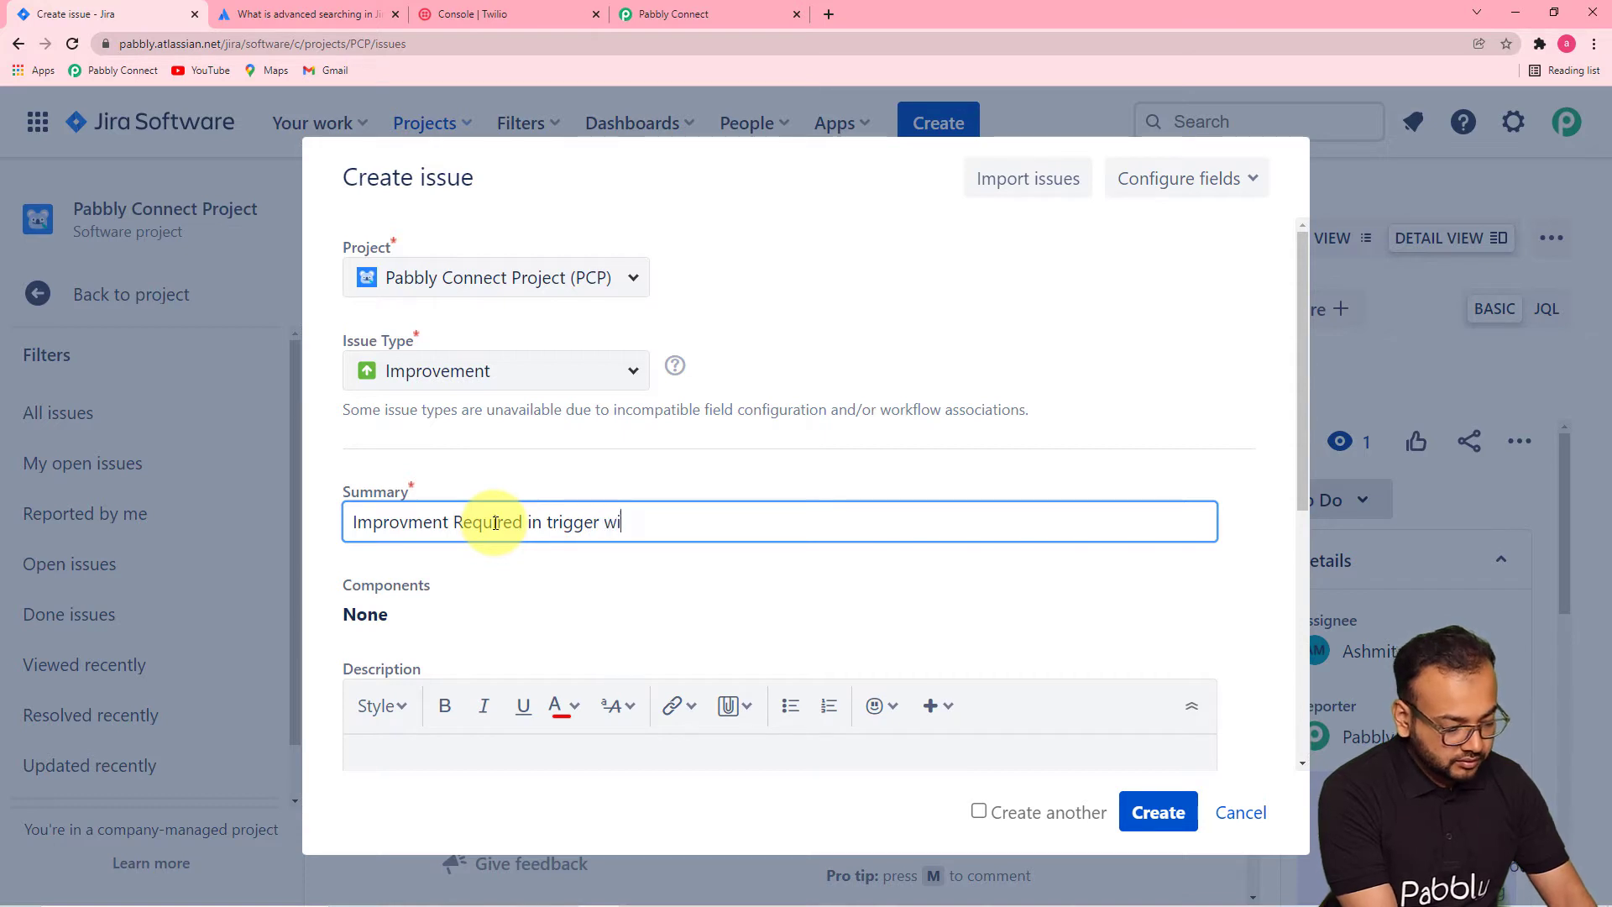
type("ndoe")
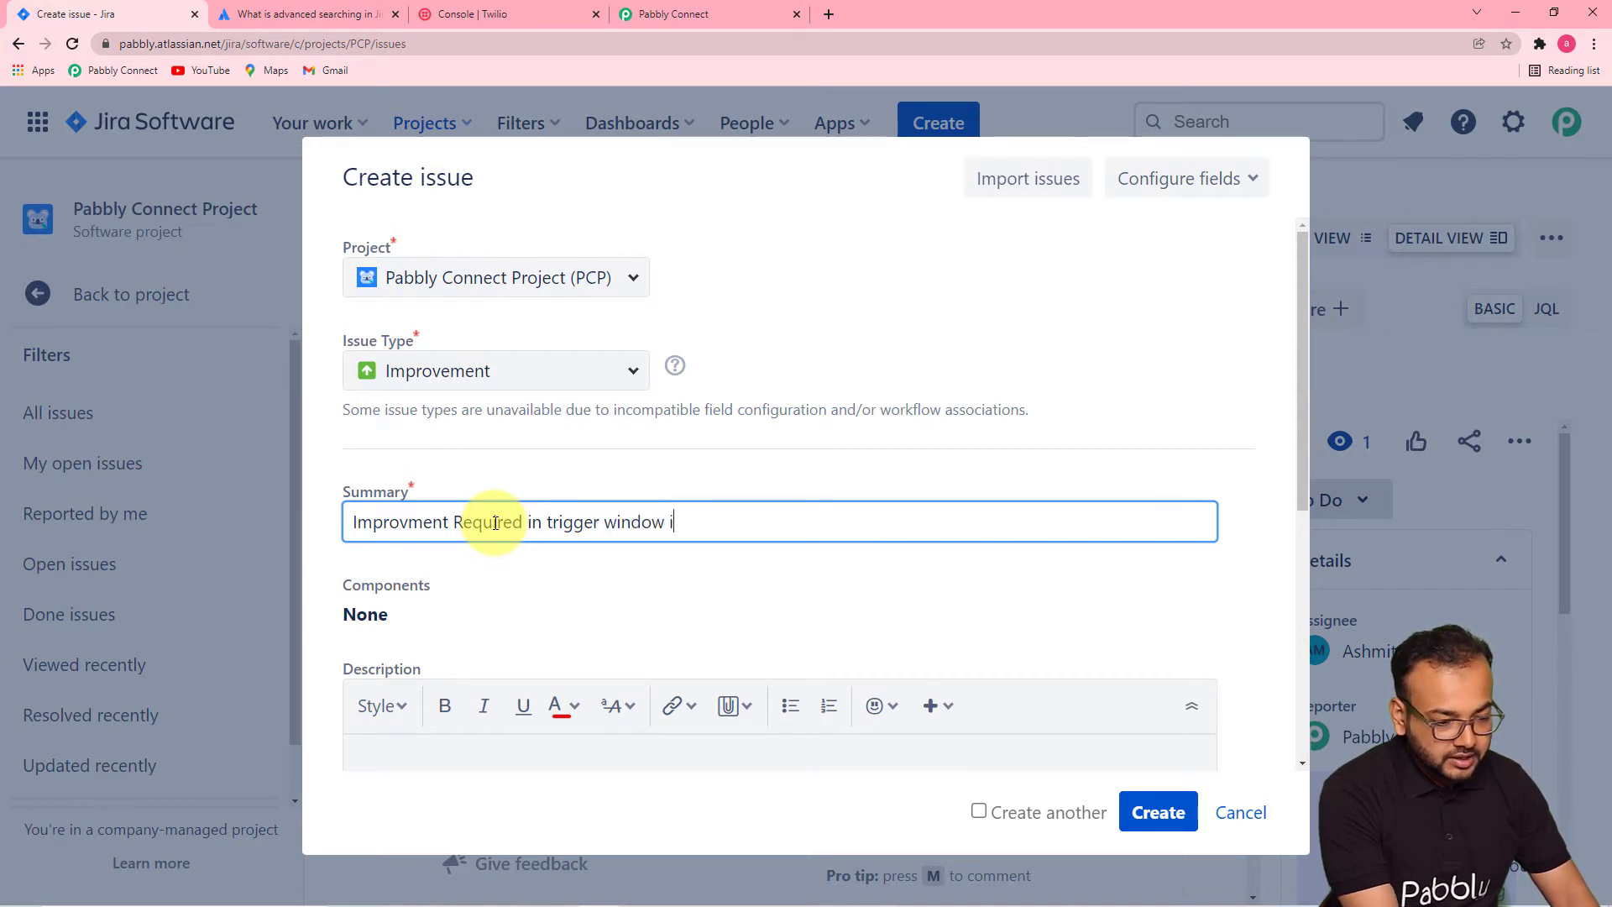
type("ou")
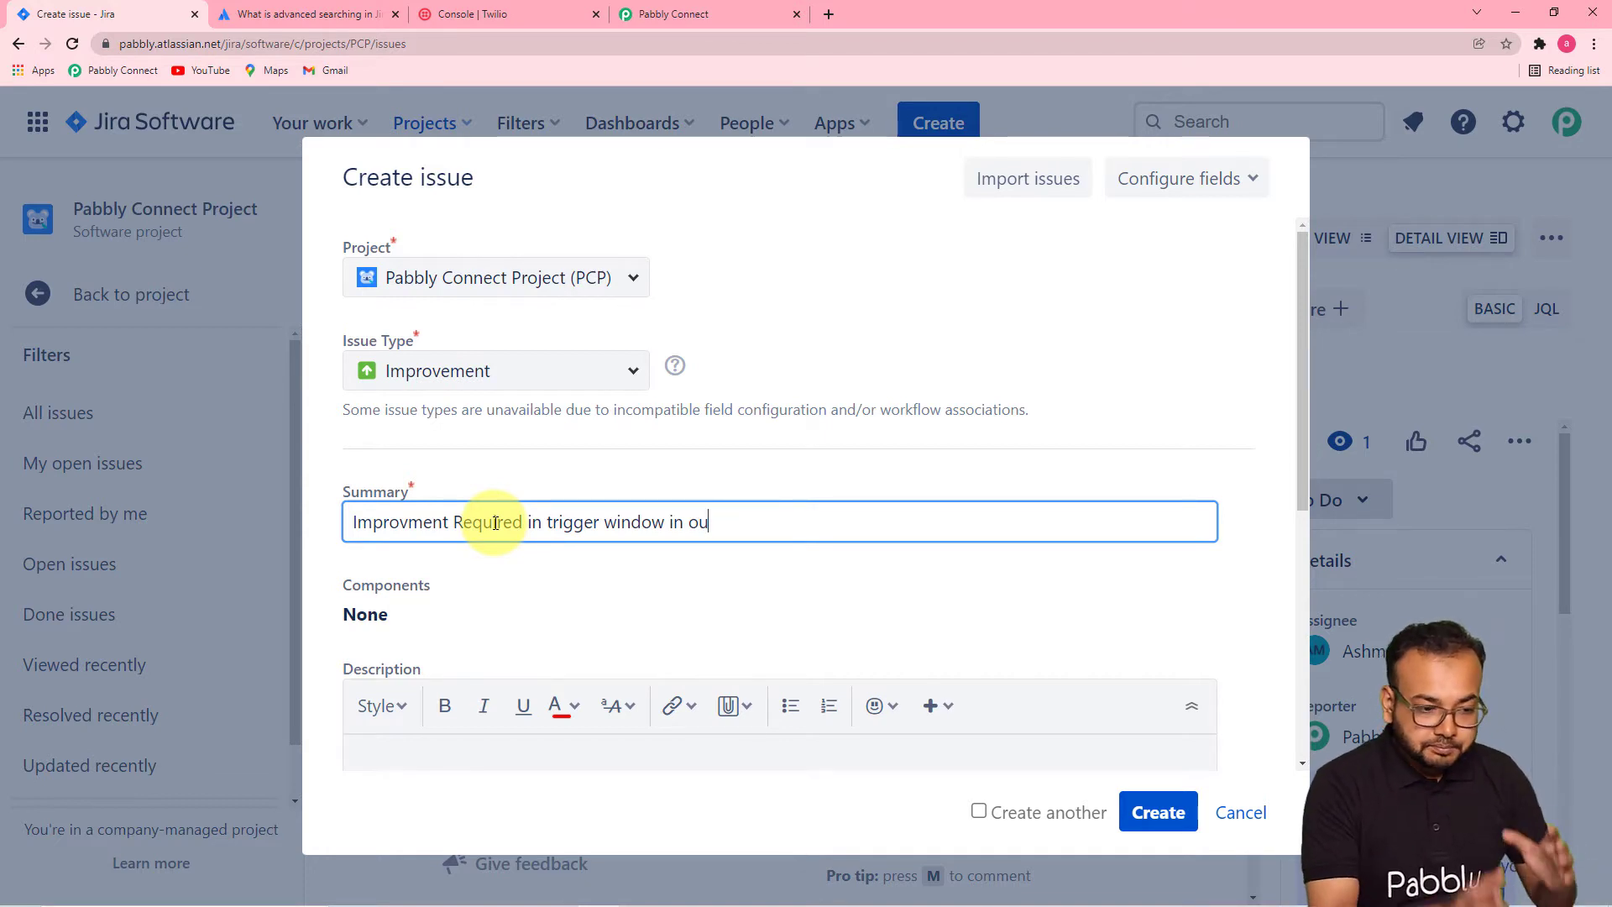
type("r")
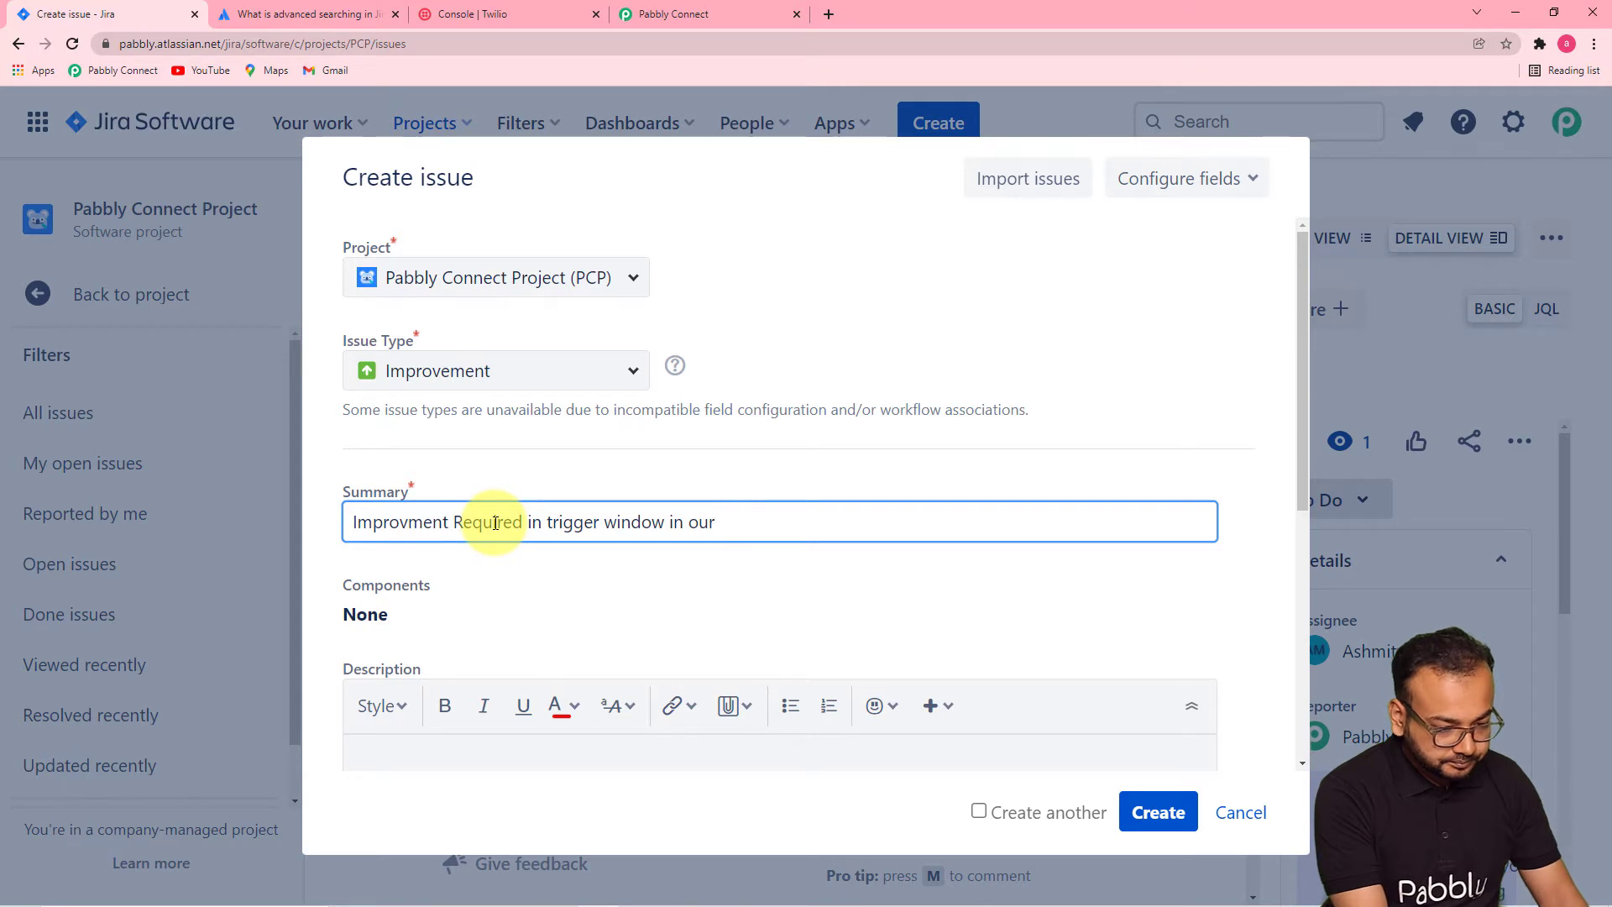
type(" application")
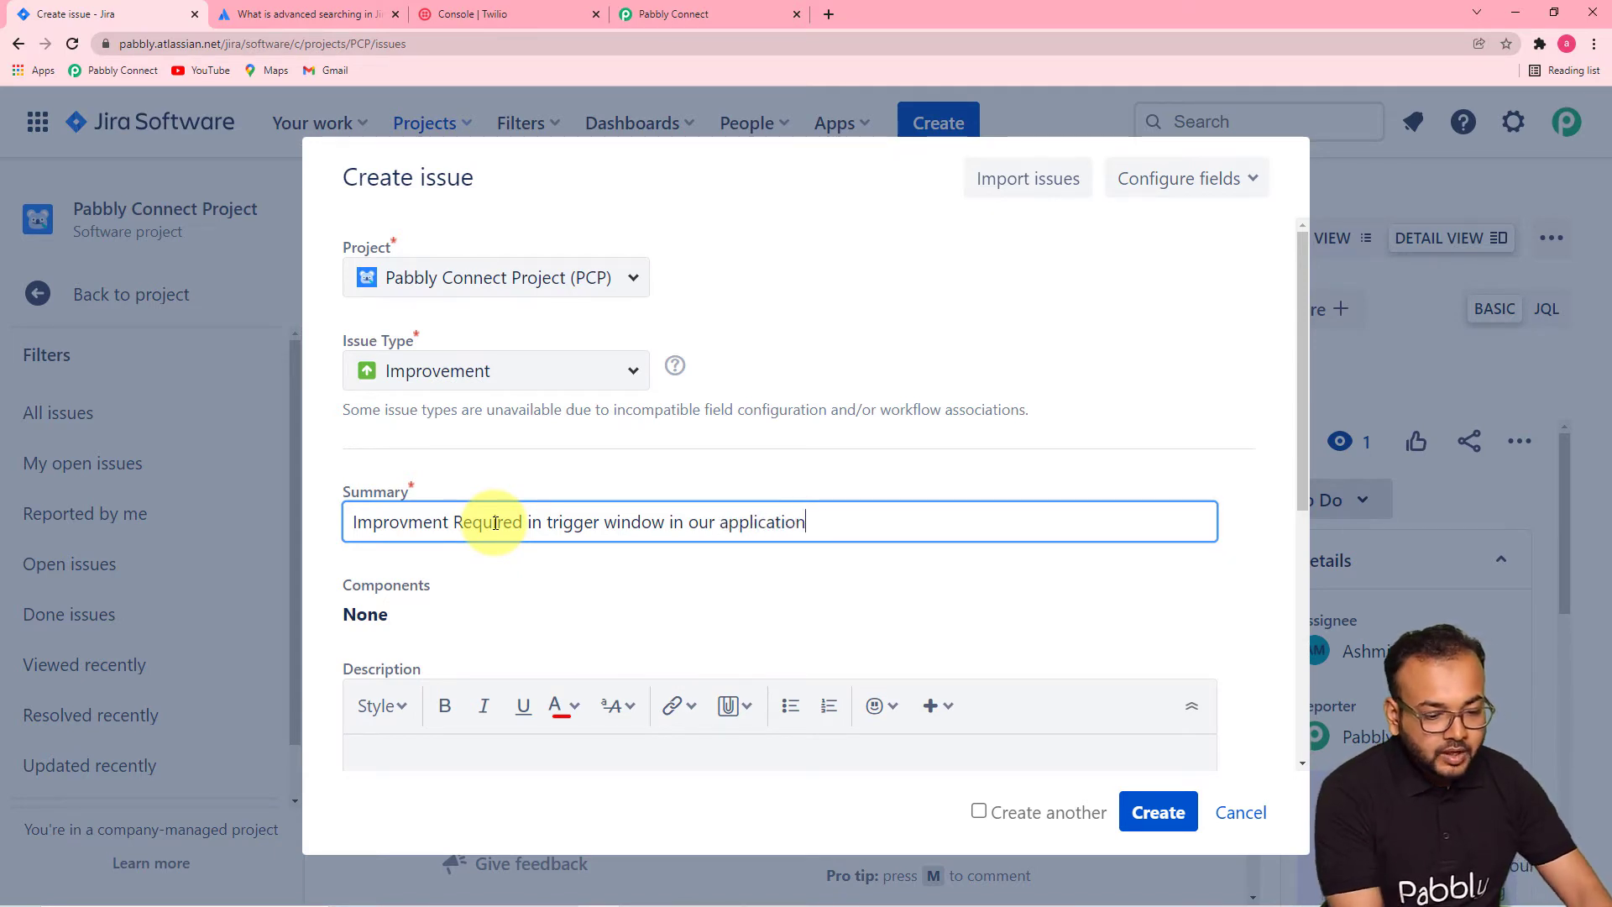
left_click(868, 611)
scroll(893, 609, "down", 6)
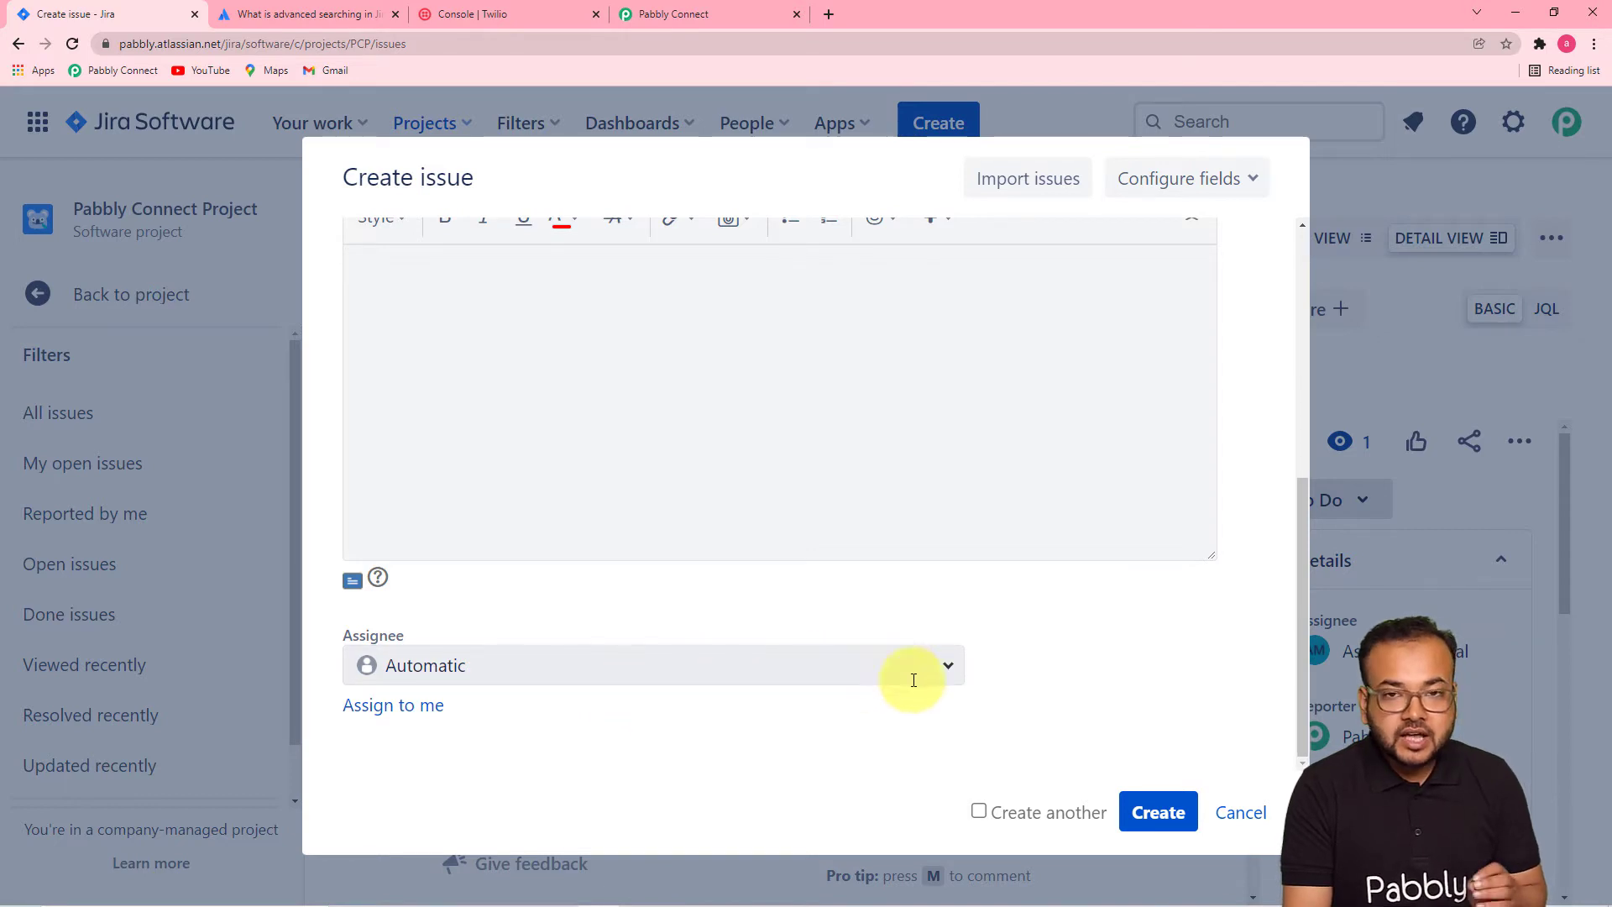
left_click(951, 671)
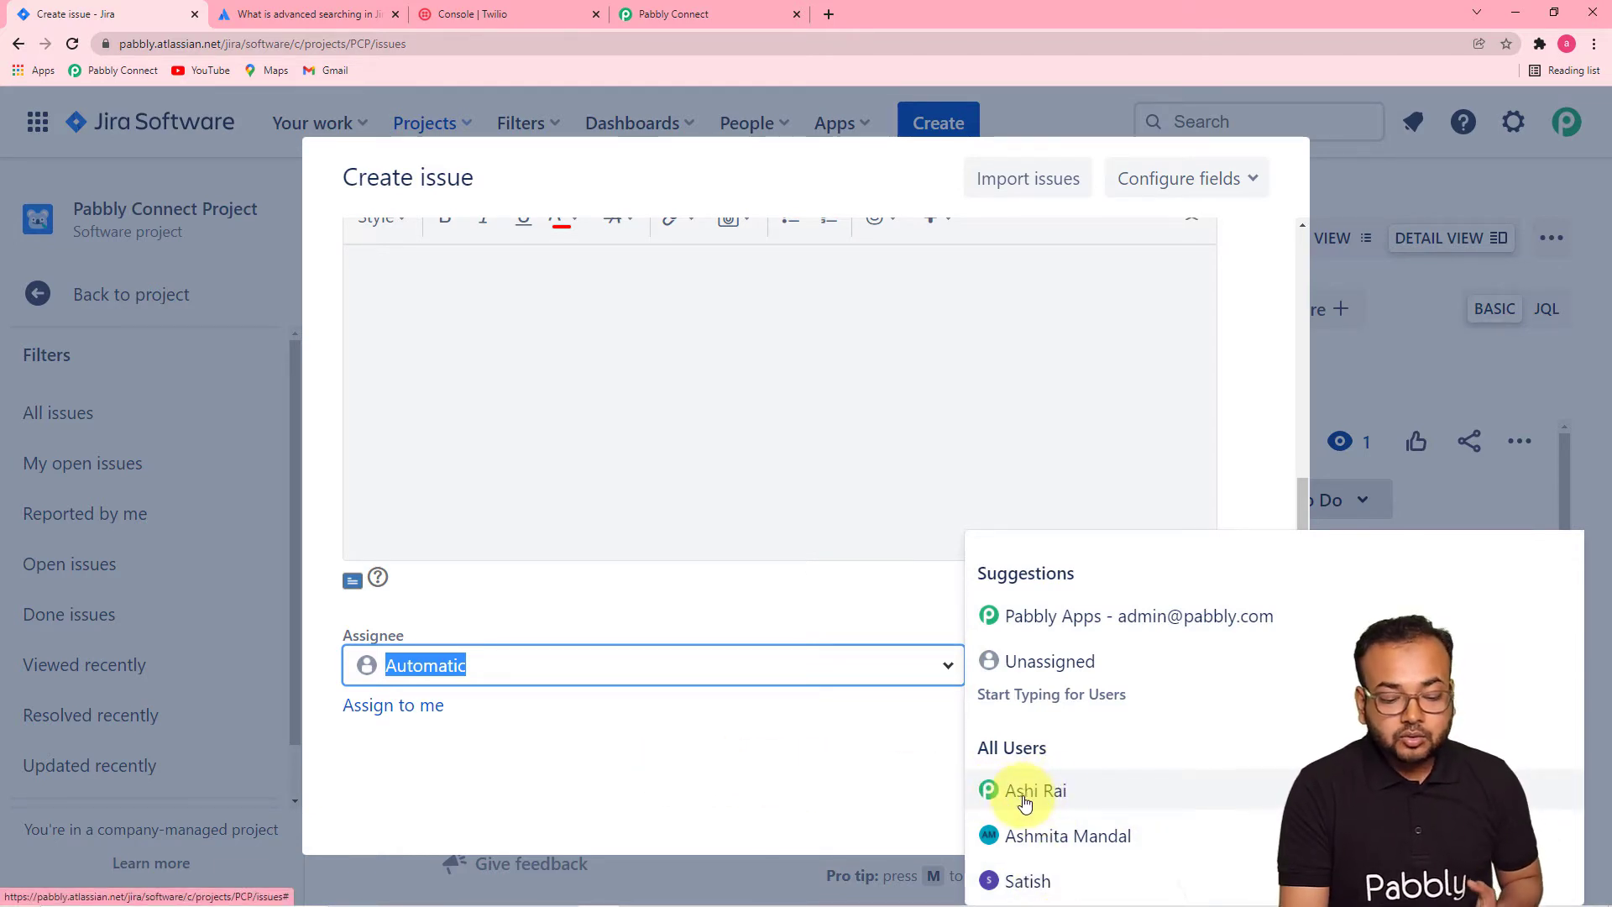
left_click(1056, 802)
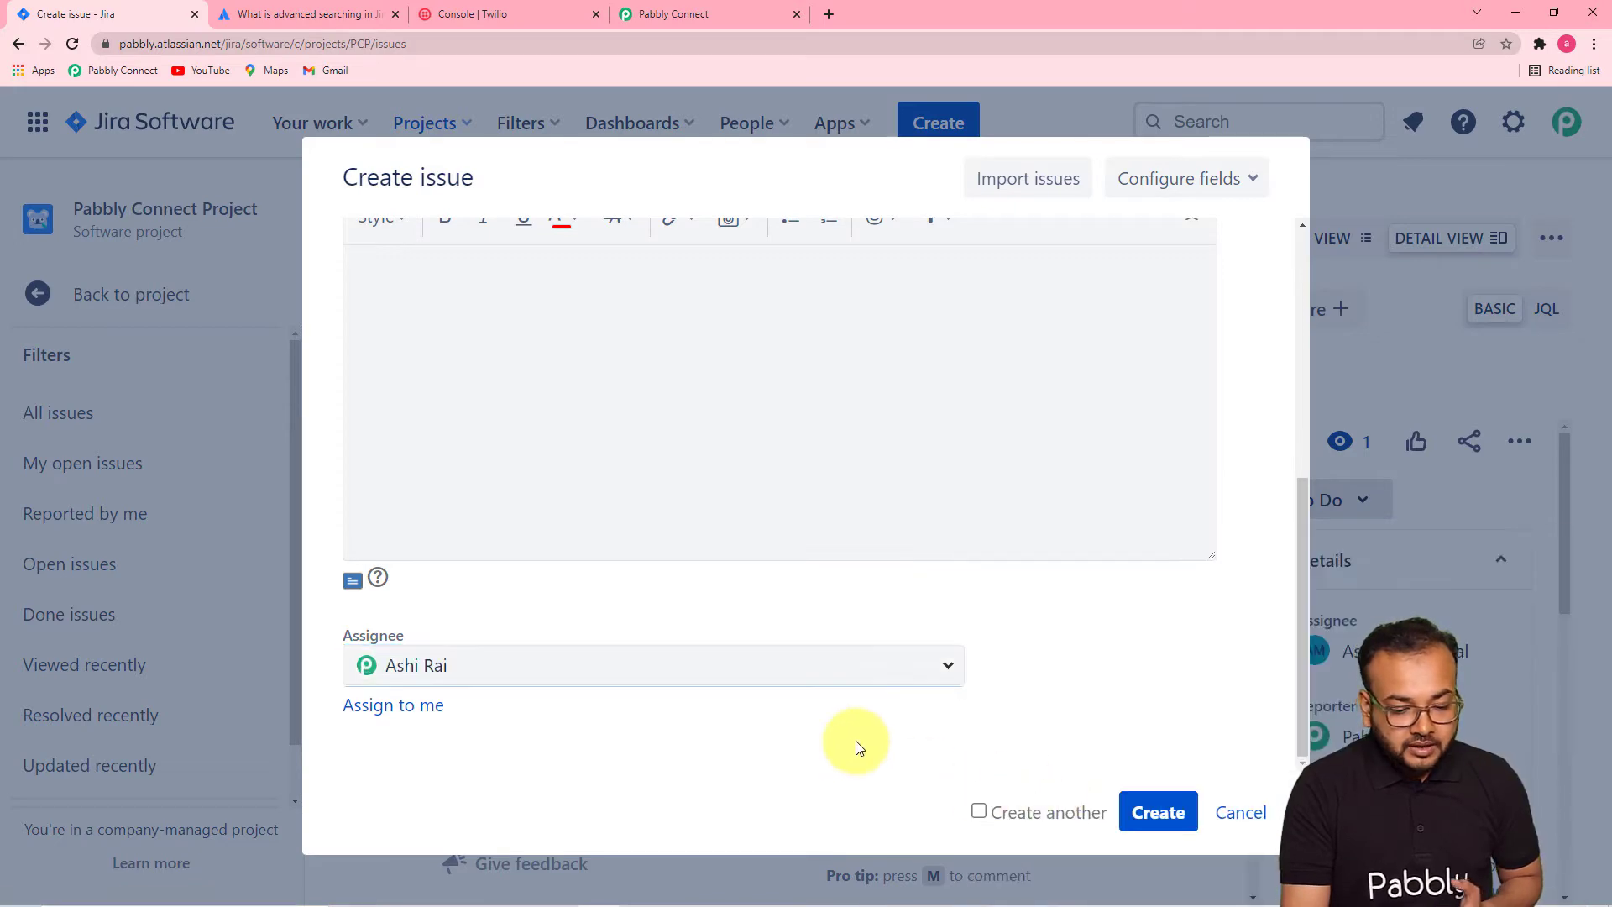
left_click(1139, 816)
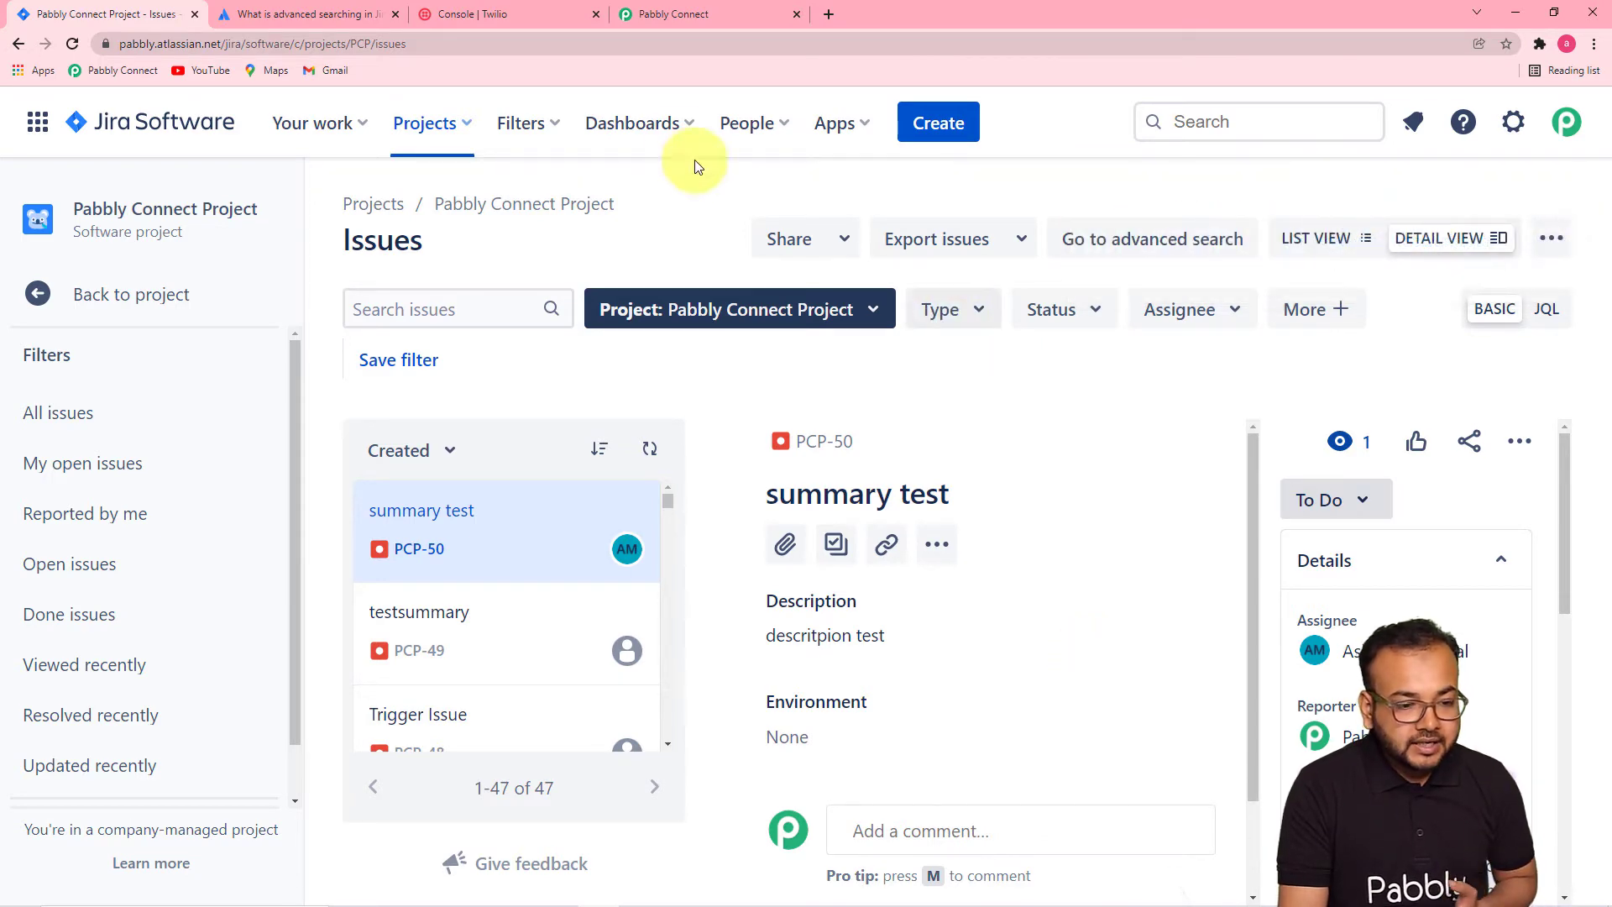
left_click(685, 17)
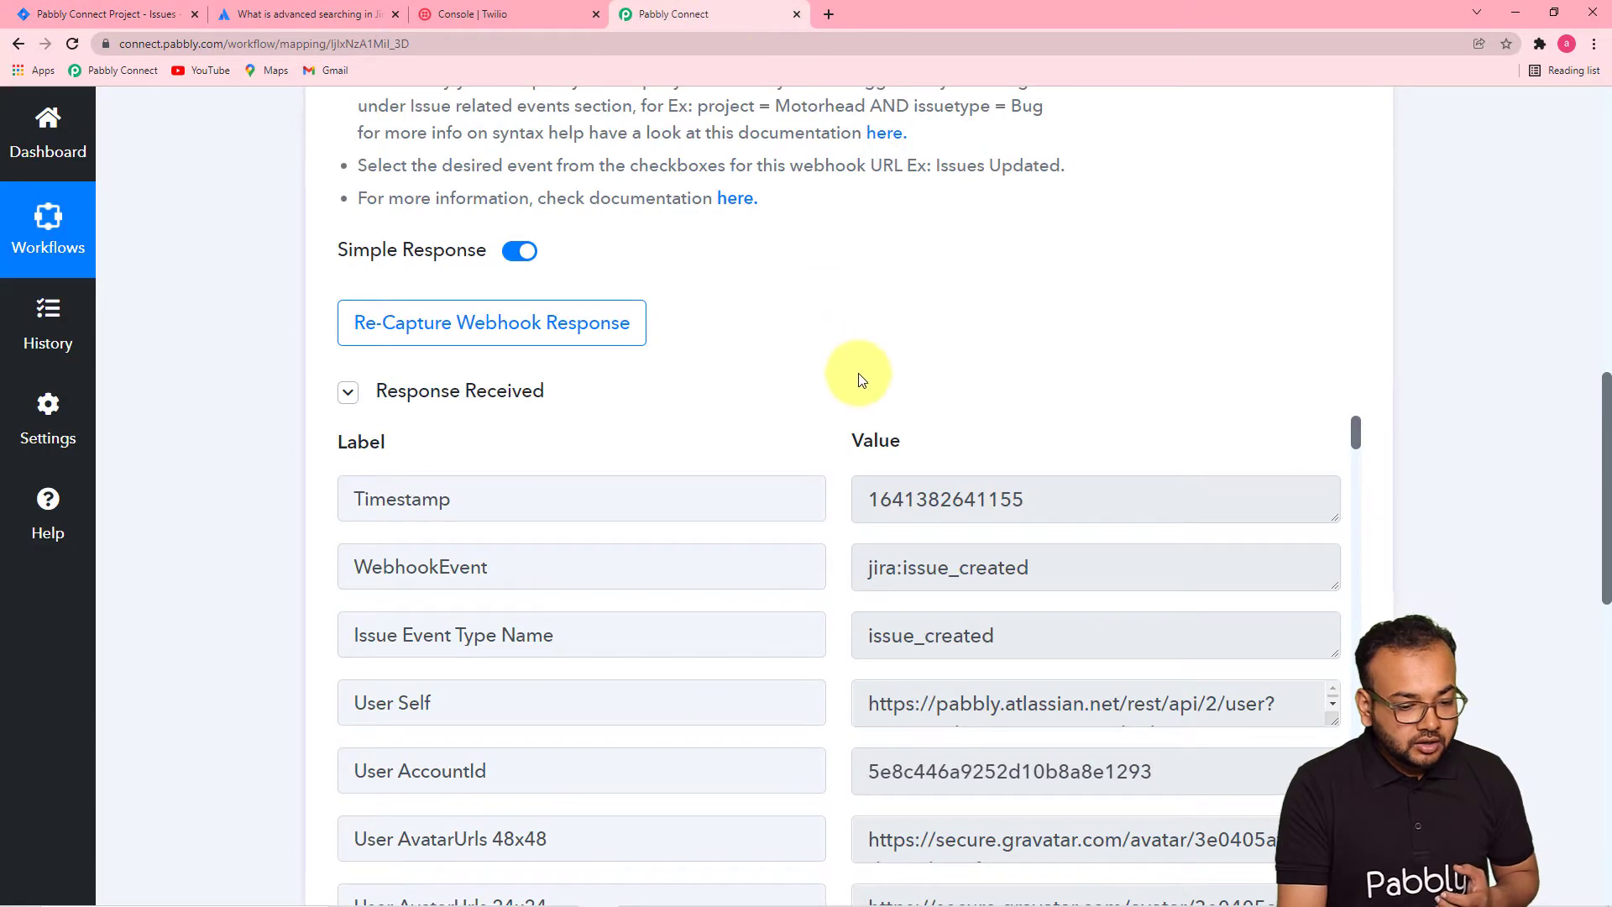
scroll(270, 518, "down", 1)
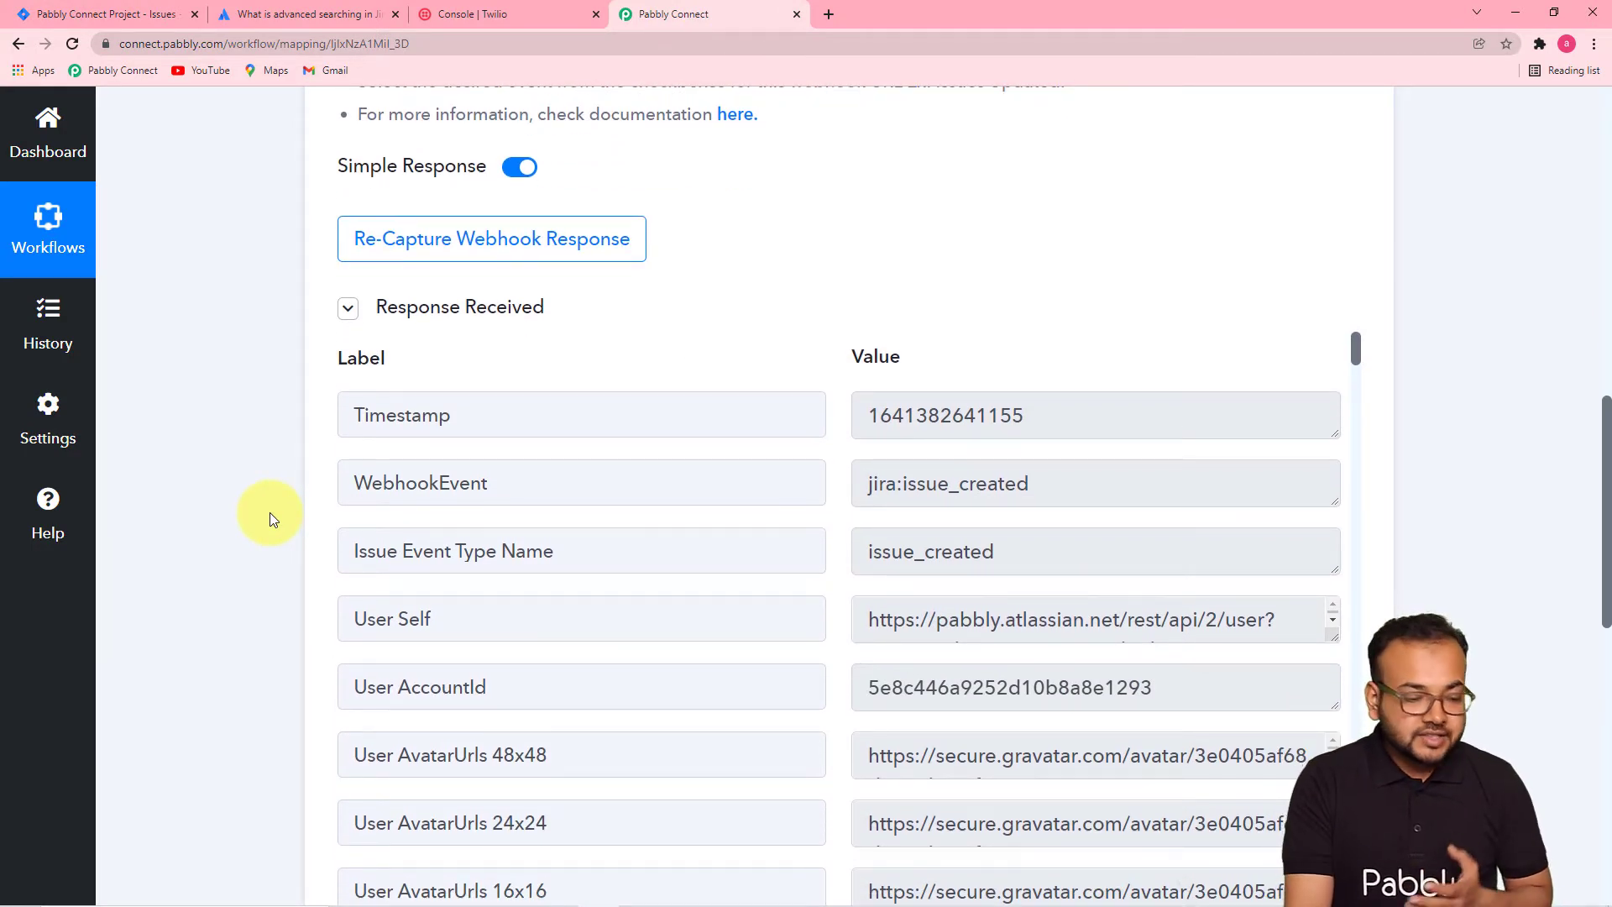
scroll(270, 518, "down", 2)
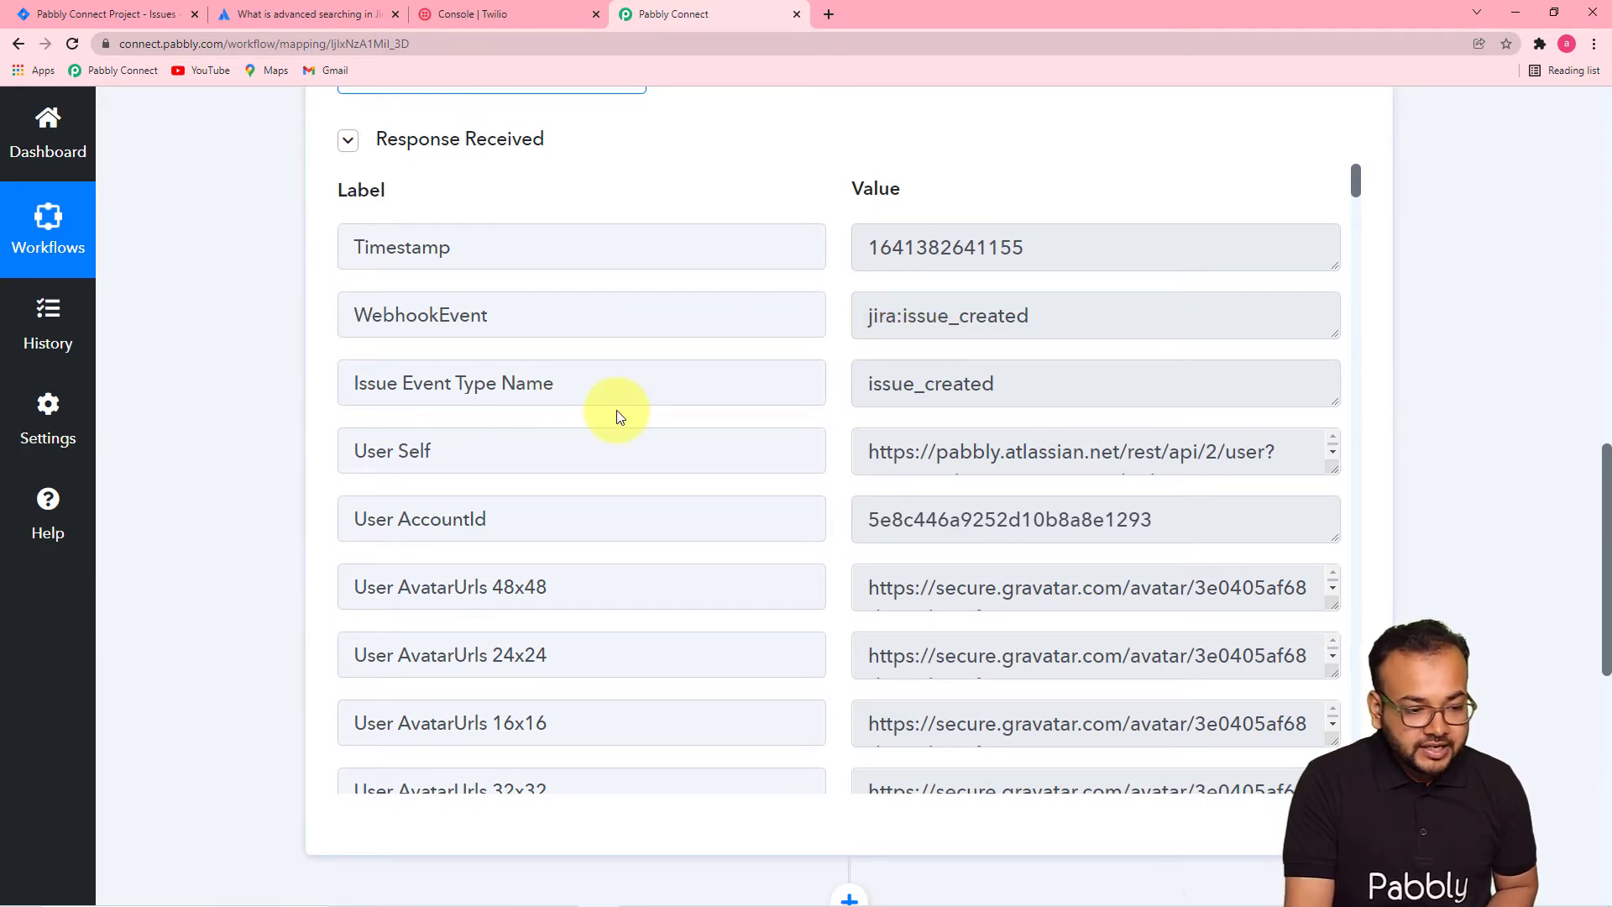
scroll(620, 417, "down", 2)
scroll(619, 417, "down", 7)
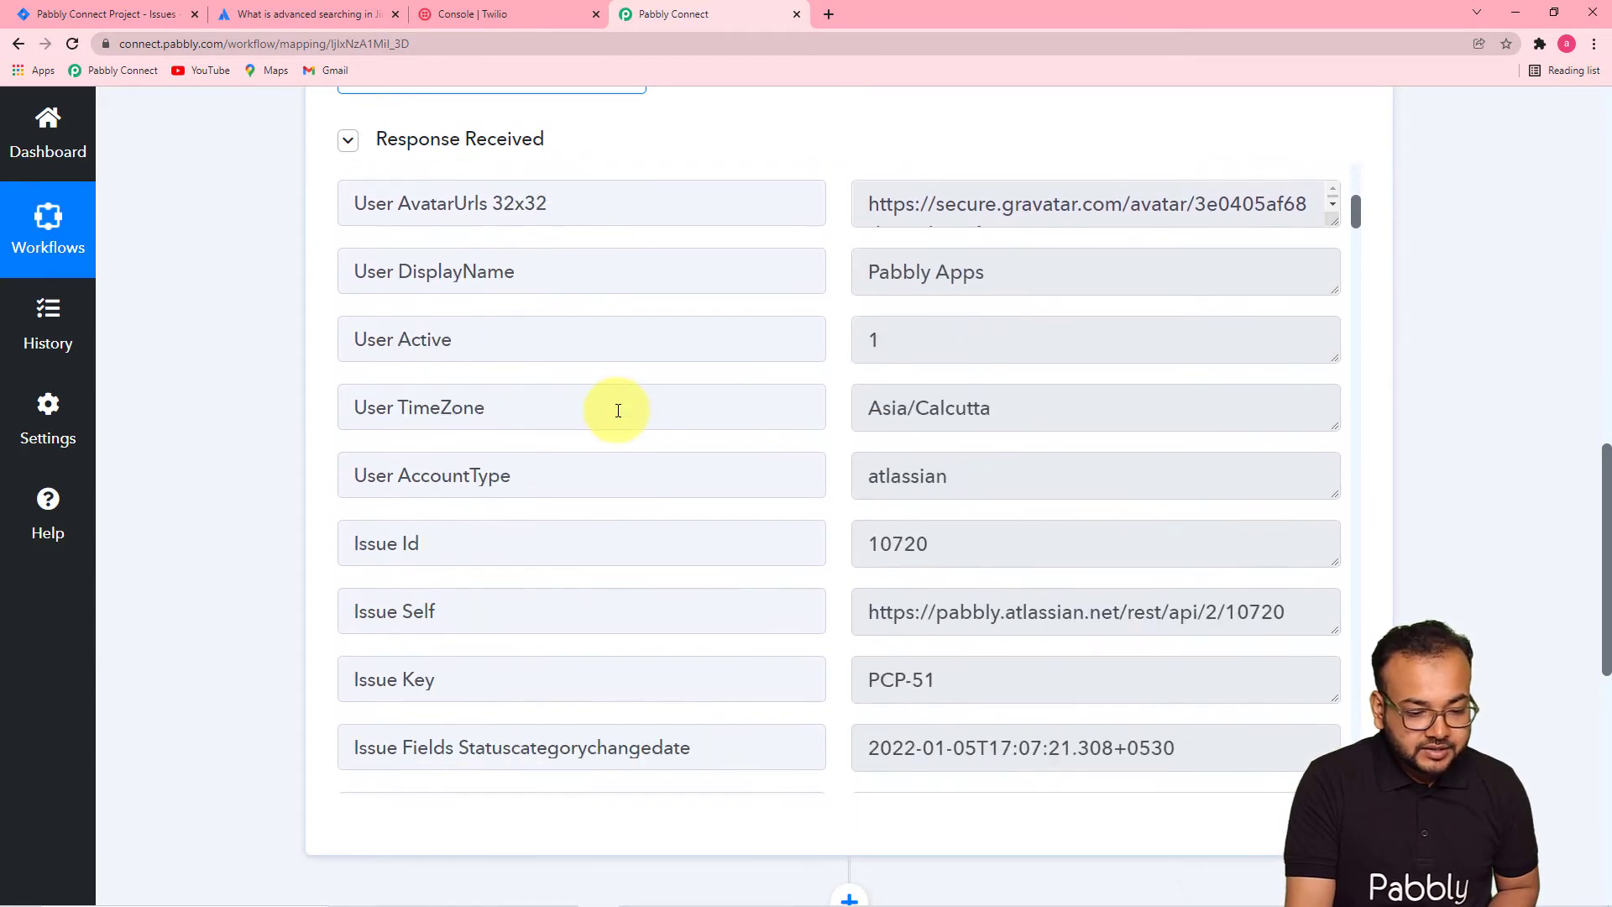
scroll(617, 410, "down", 3)
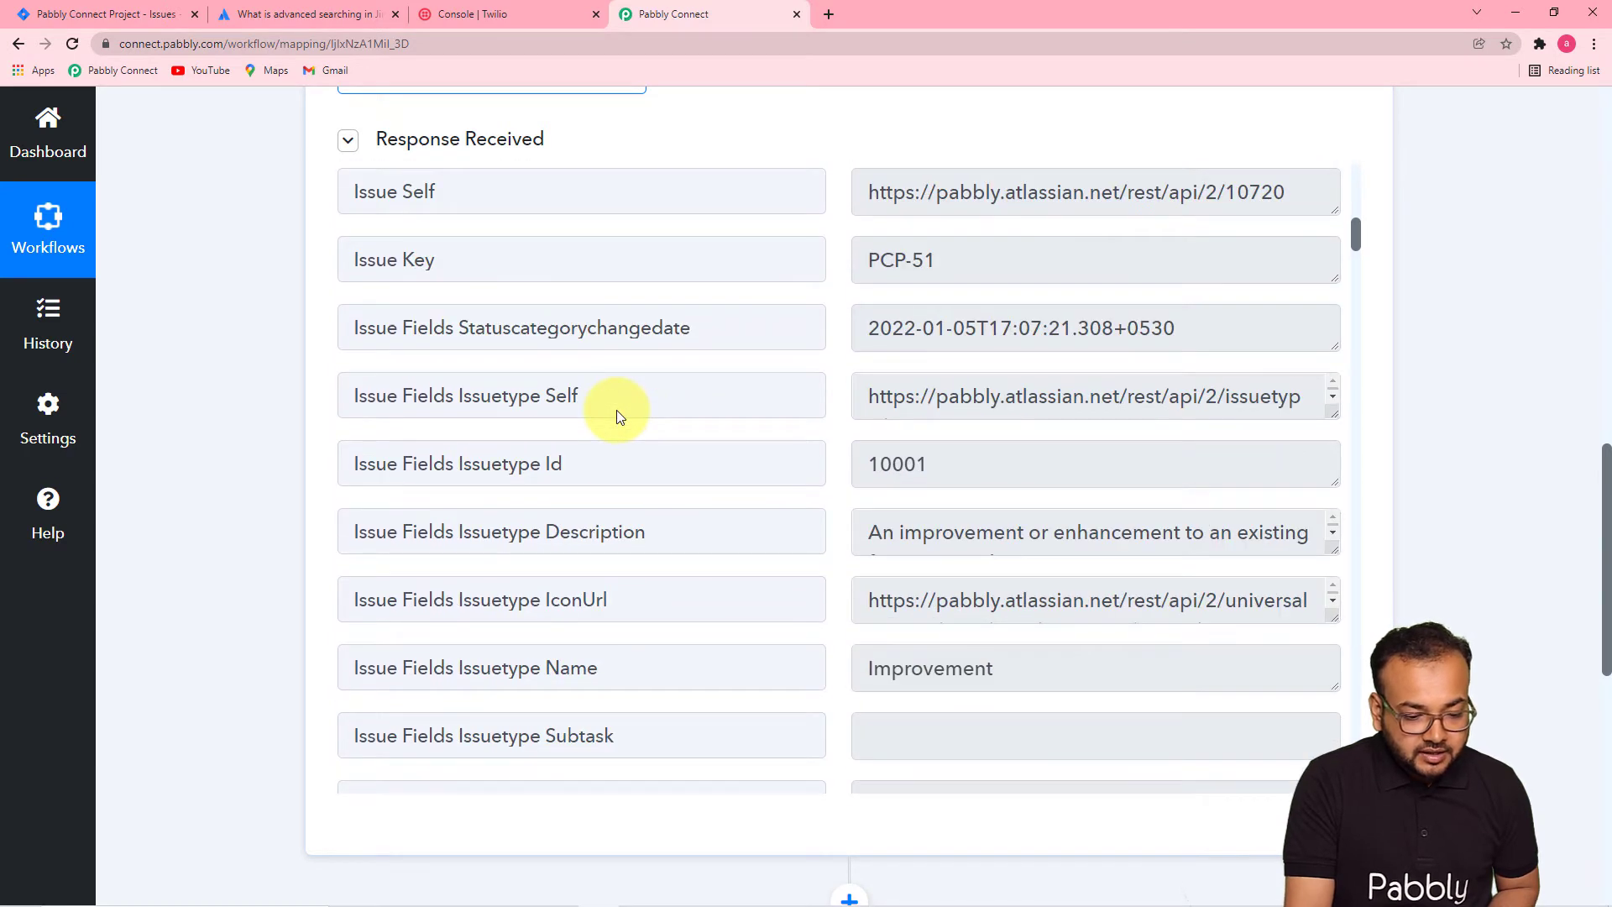
scroll(671, 457, "down", 1)
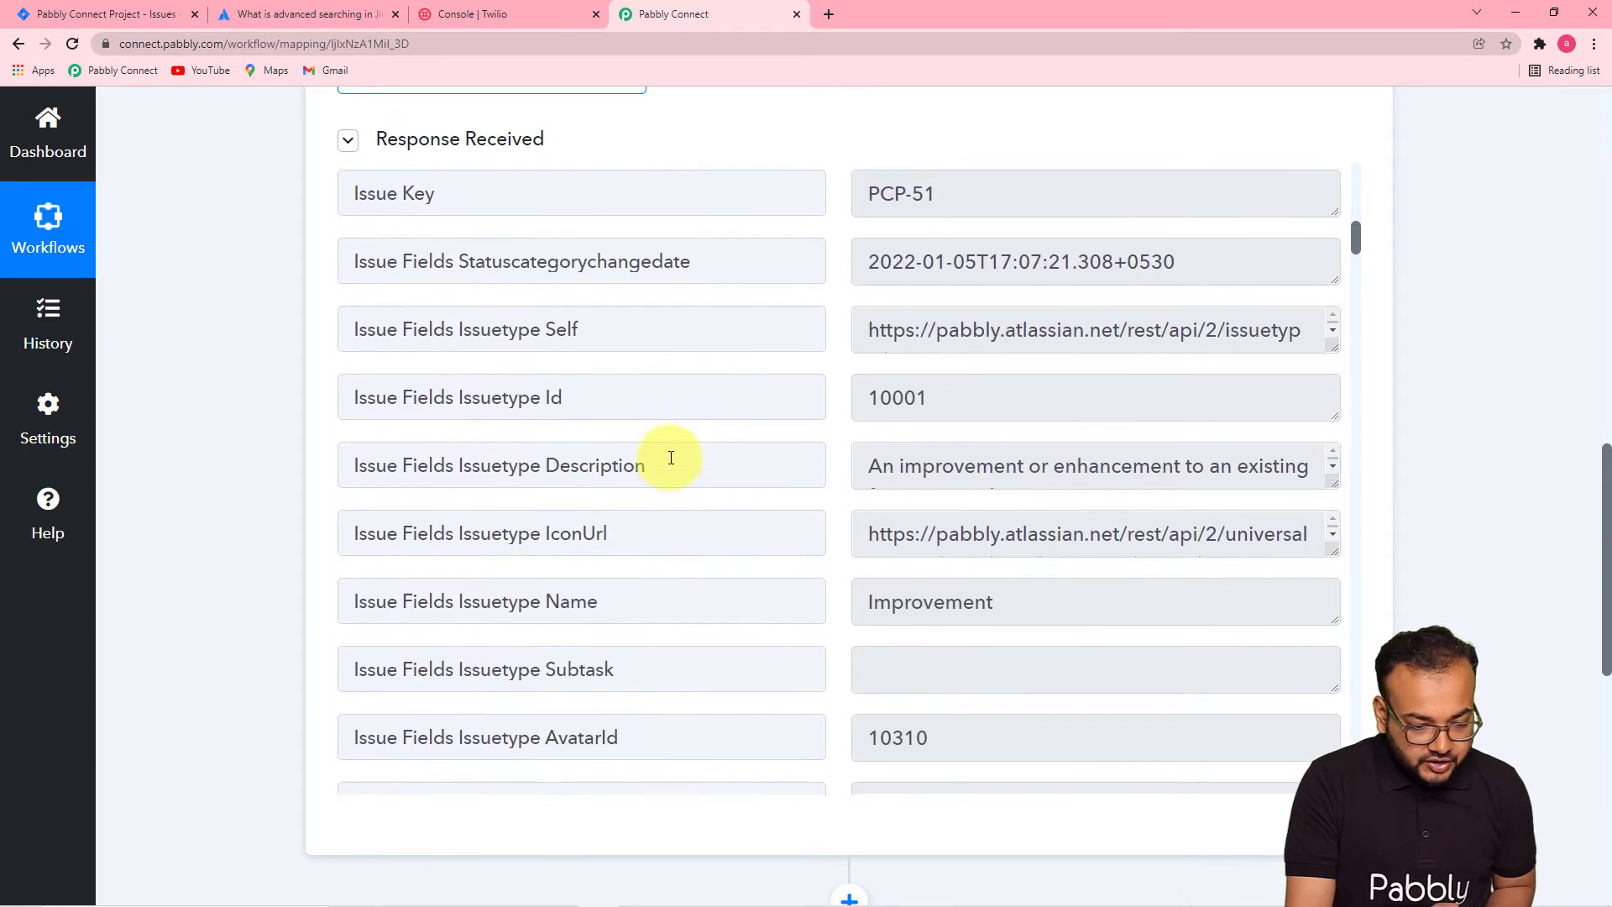
scroll(671, 458, "up", 1)
scroll(671, 458, "down", 2)
scroll(671, 457, "down", 8)
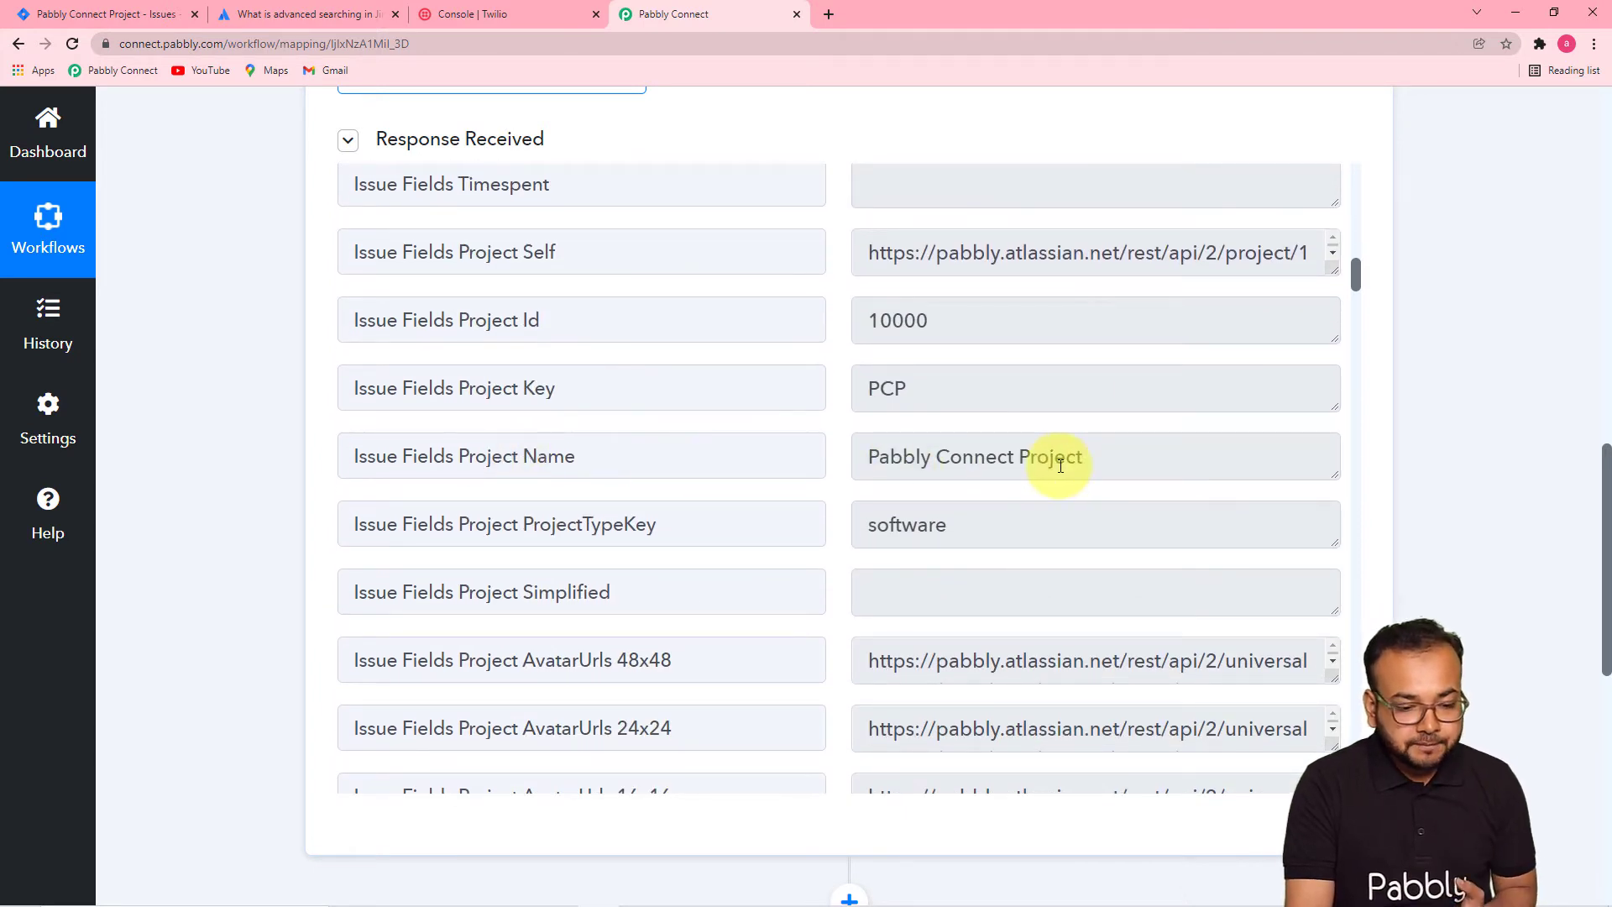
scroll(776, 417, "down", 2)
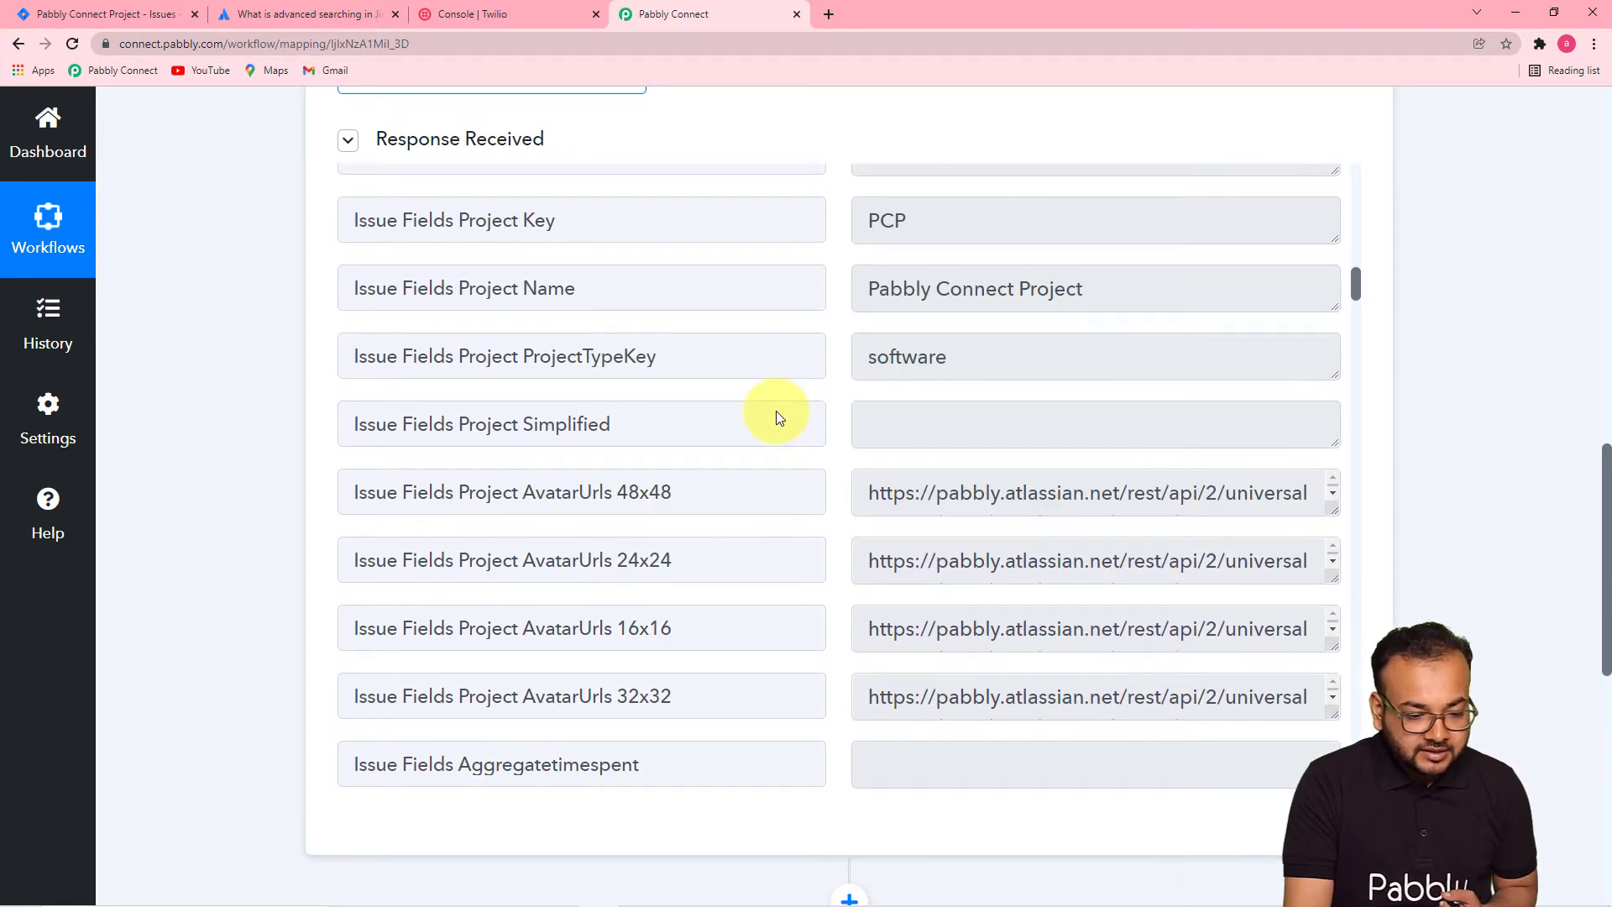
scroll(778, 417, "down", 12)
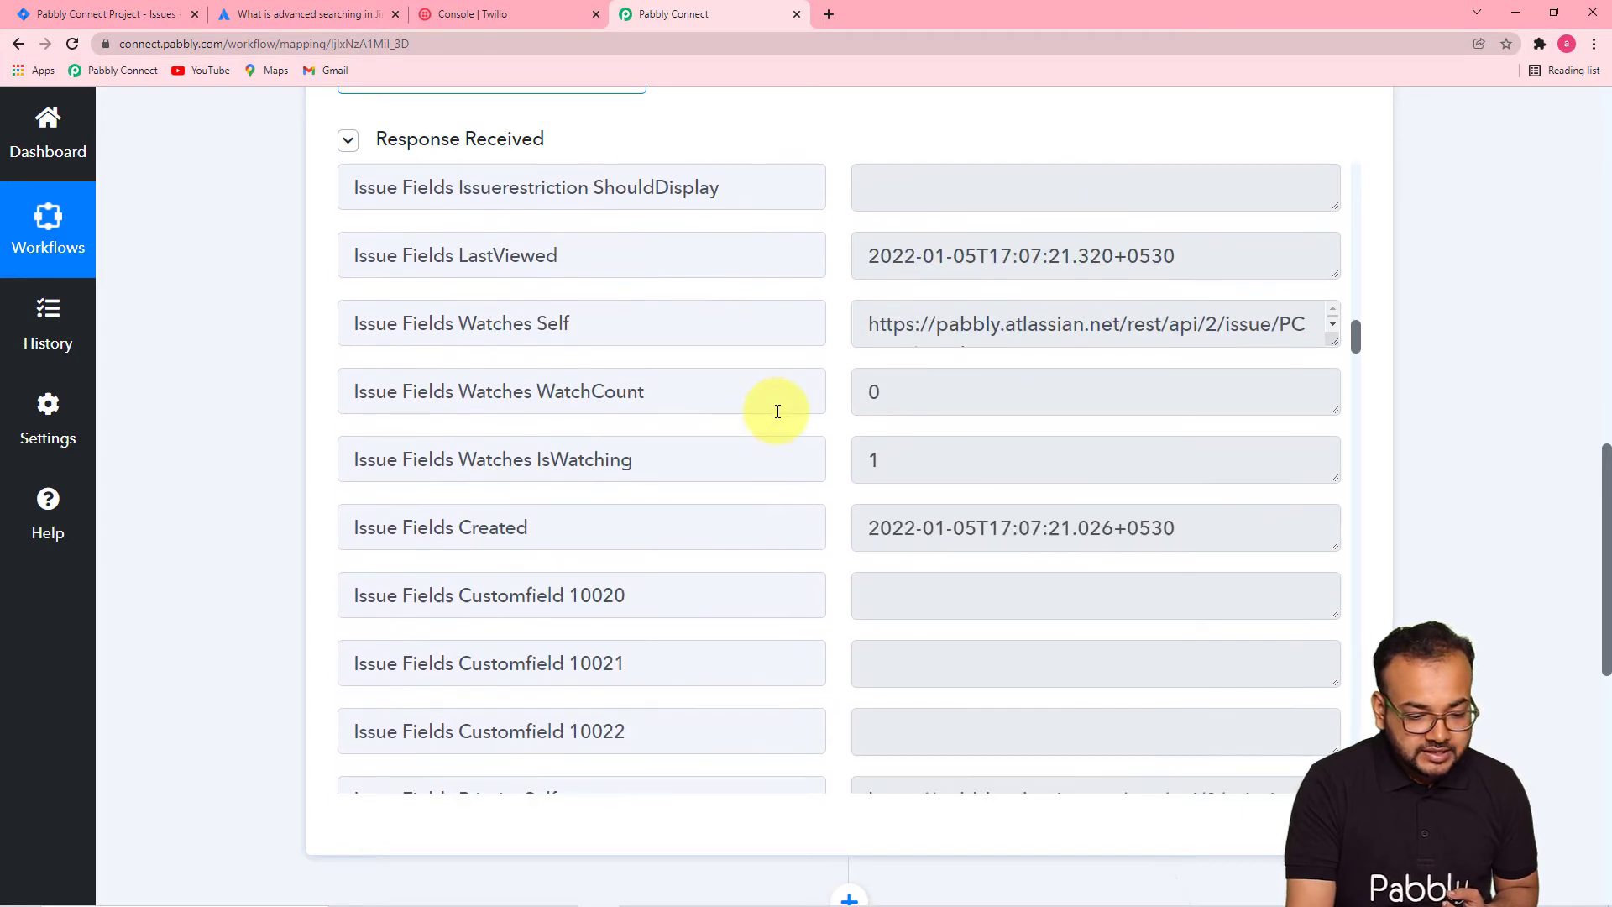
scroll(778, 410, "down", 9)
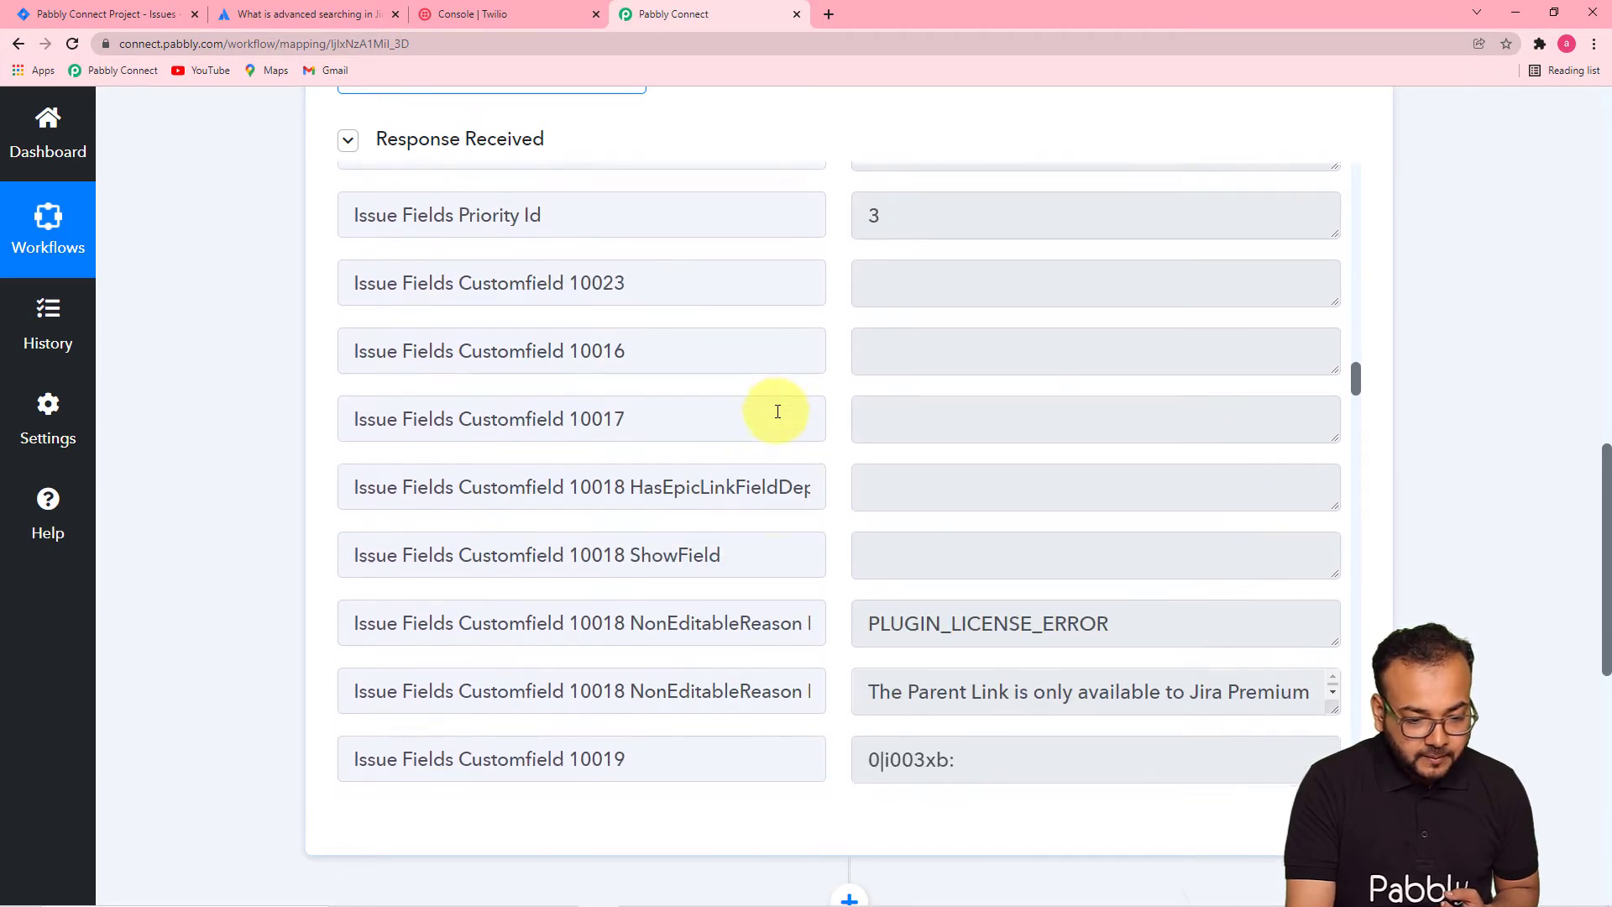
scroll(777, 410, "down", 3)
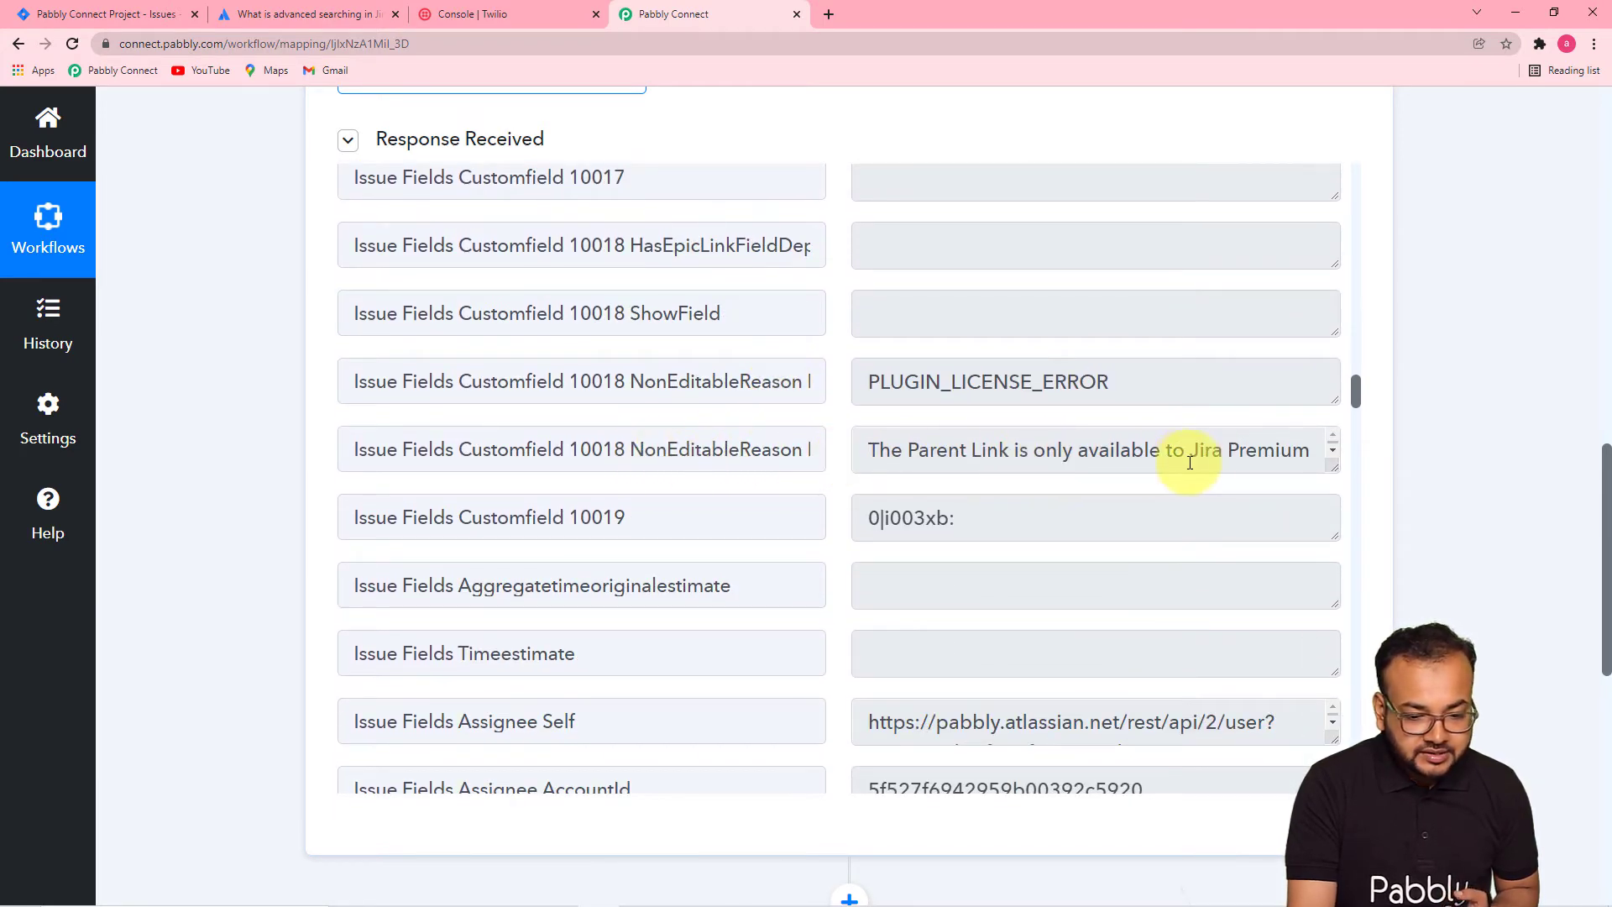
scroll(820, 464, "down", 10)
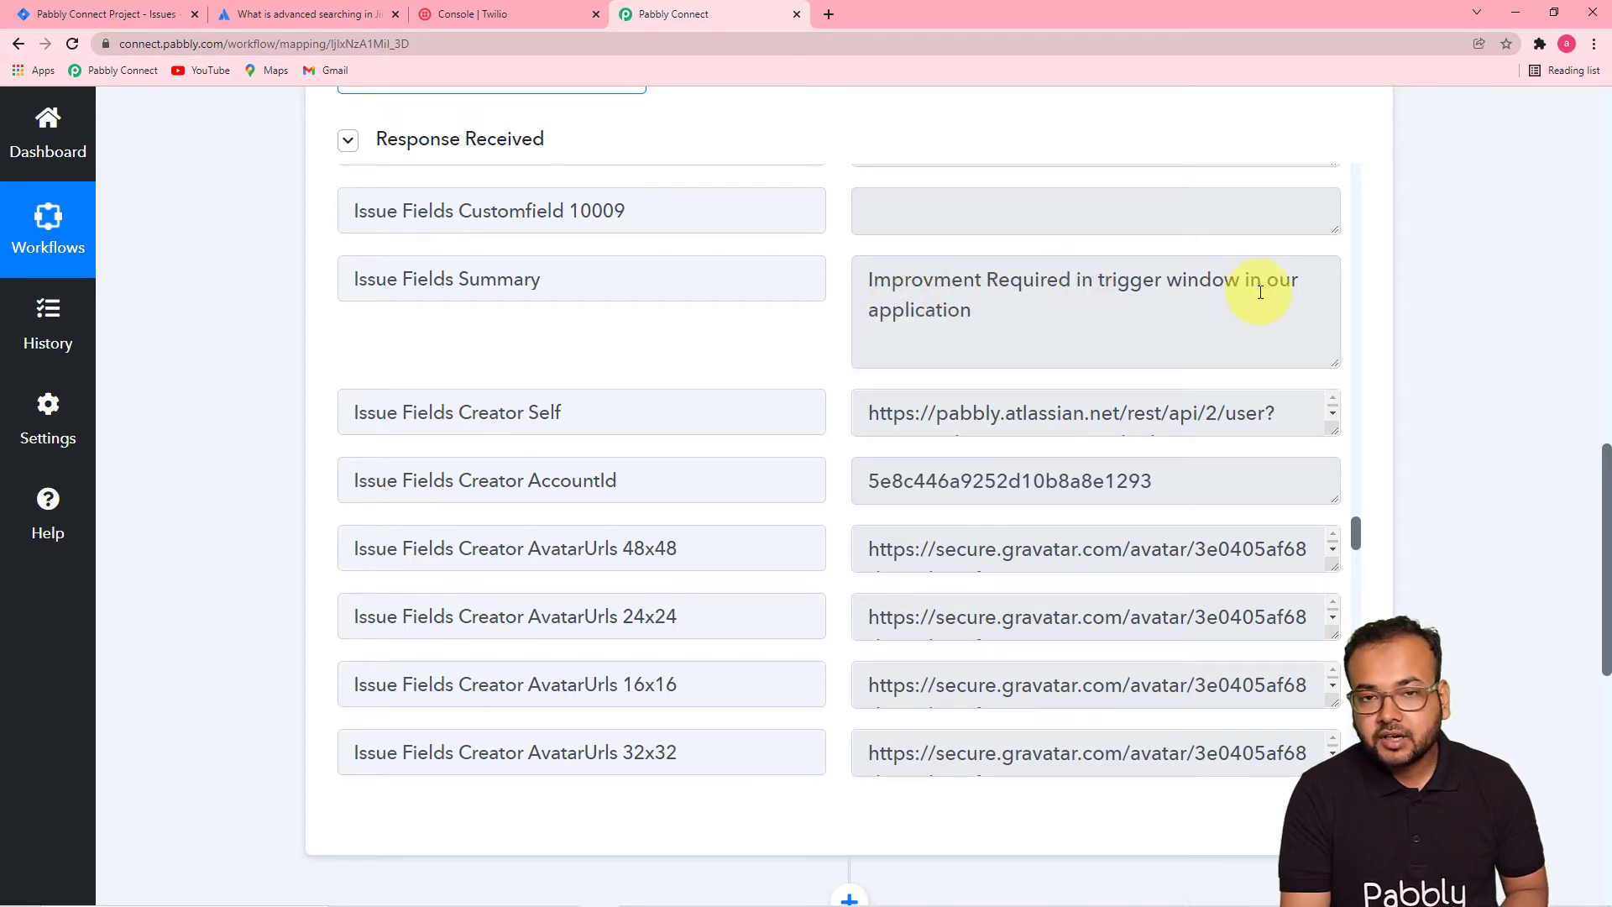
scroll(743, 402, "up", 1)
scroll(743, 402, "down", 10)
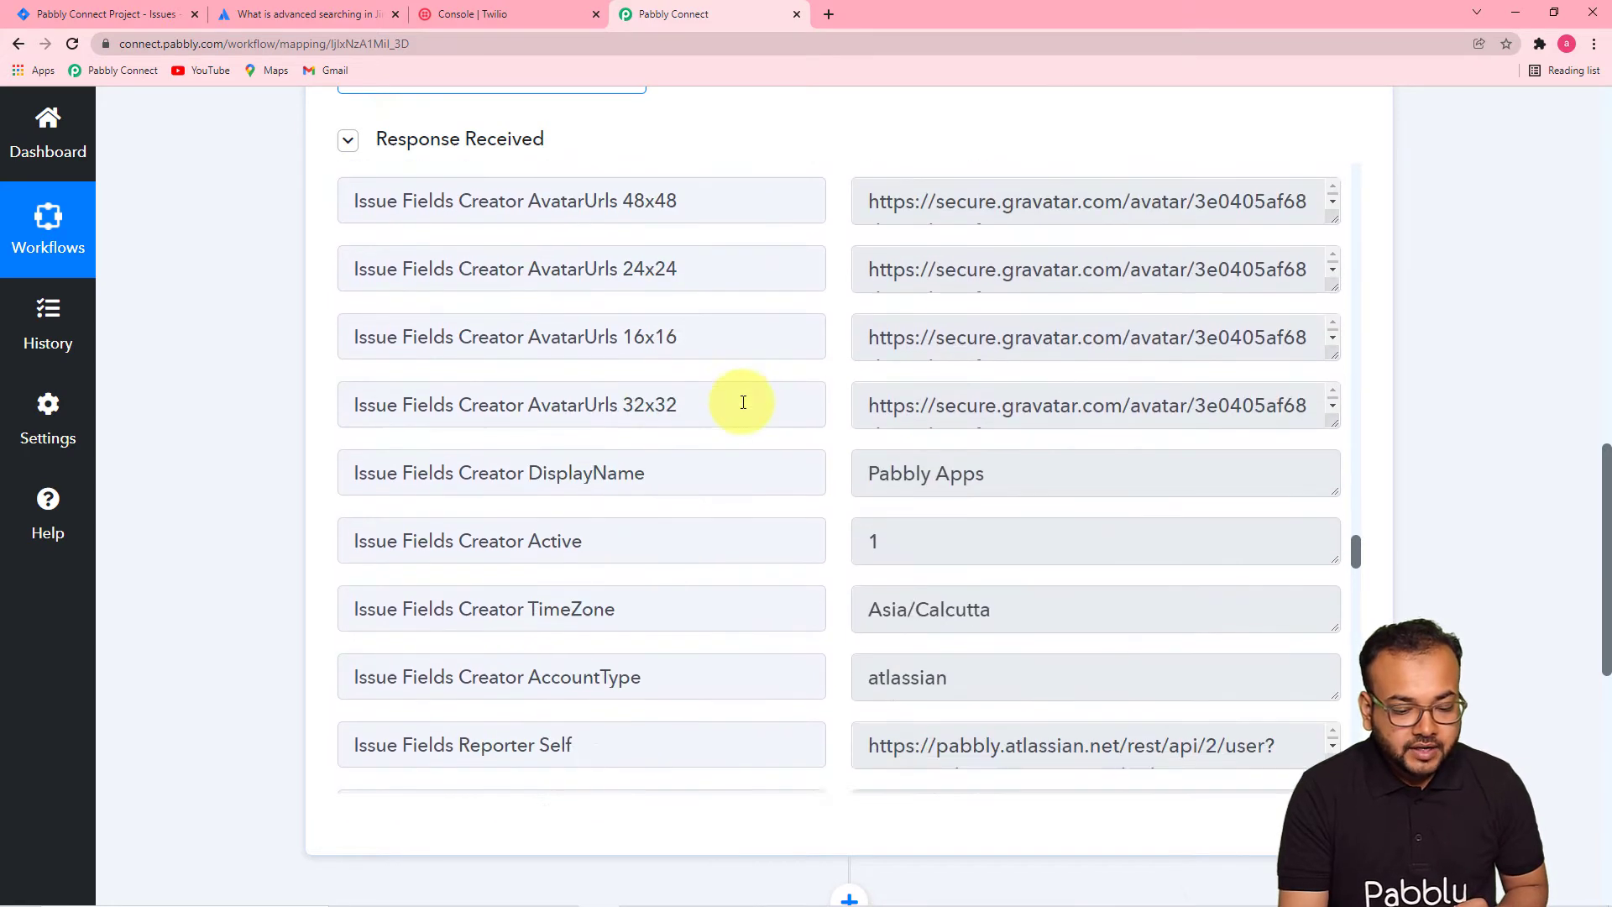
scroll(743, 402, "down", 11)
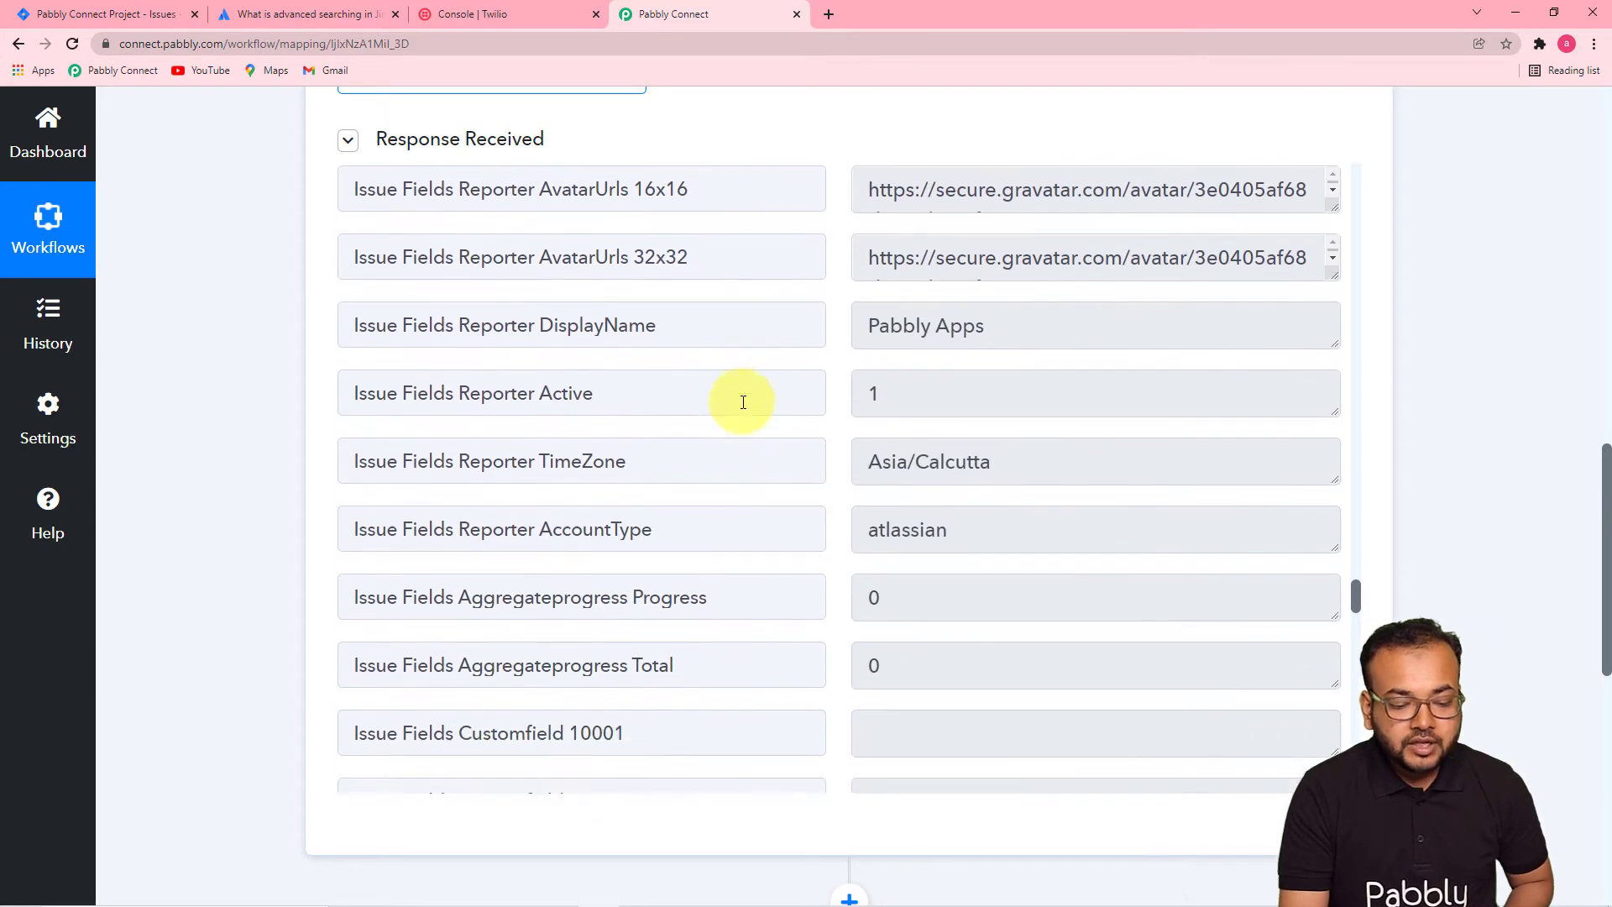
scroll(743, 403, "down", 11)
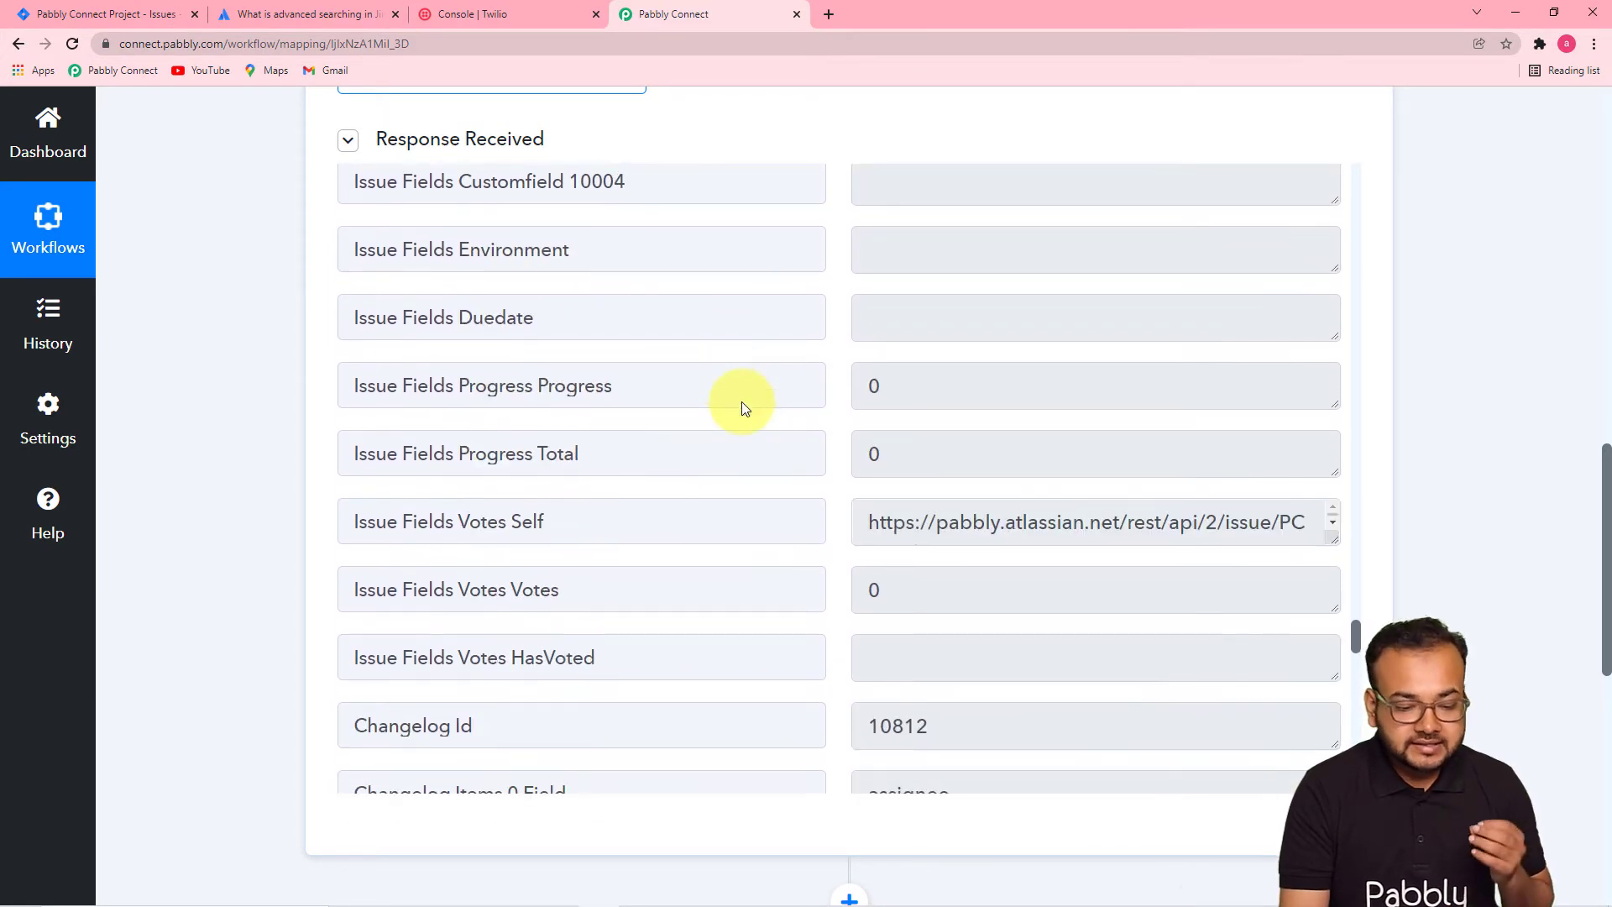
scroll(743, 402, "down", 2)
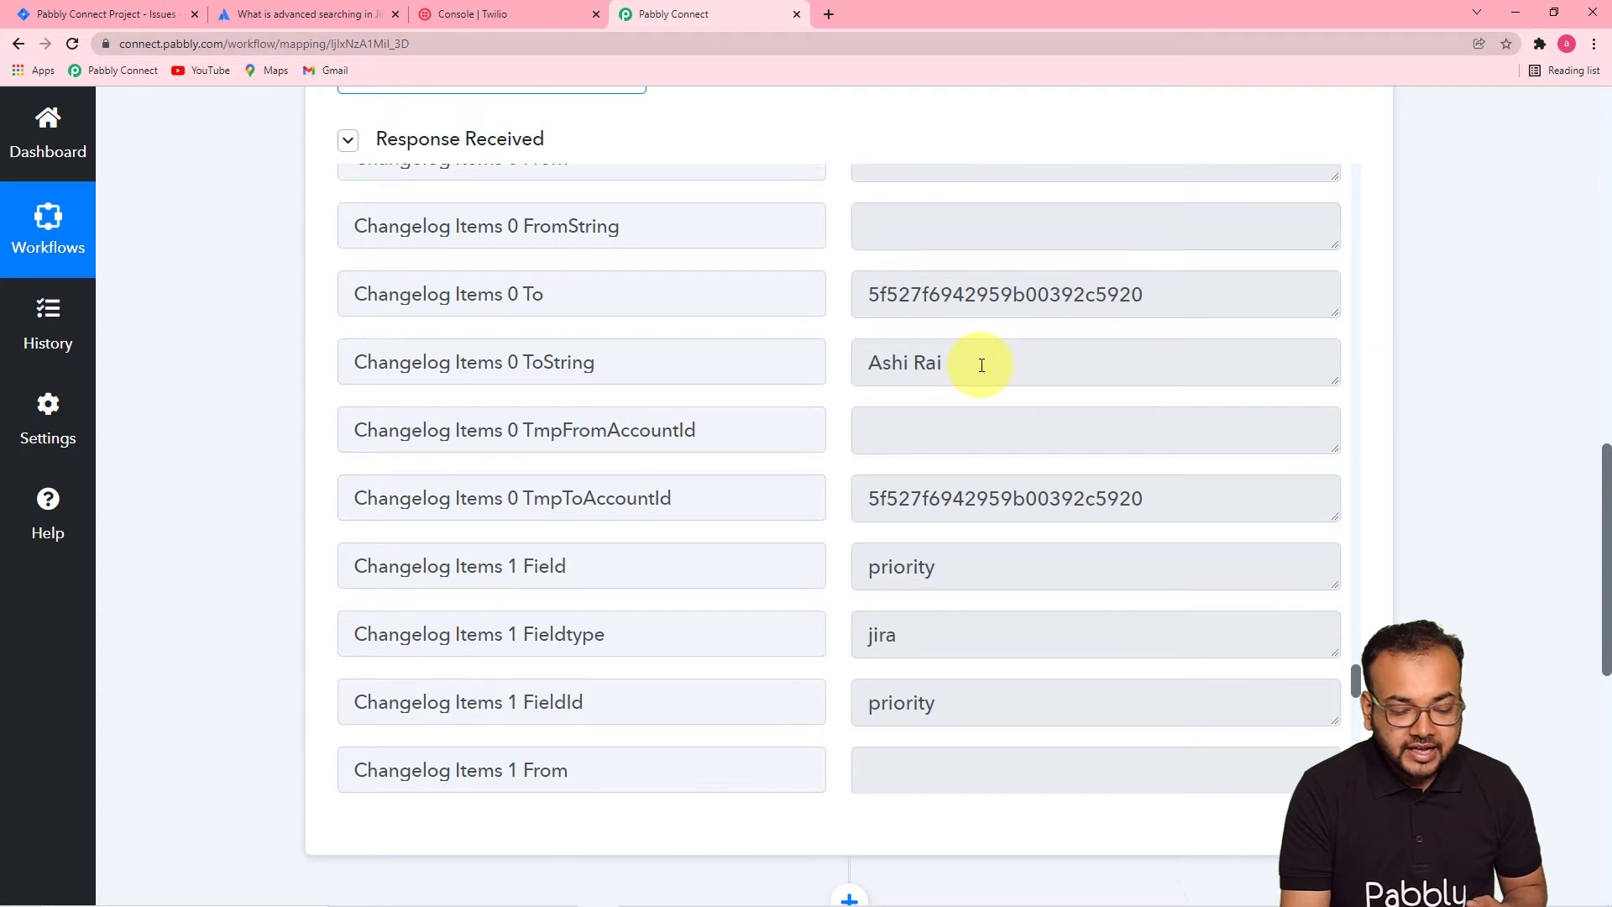
scroll(982, 364, "down", 1)
scroll(981, 365, "down", 6)
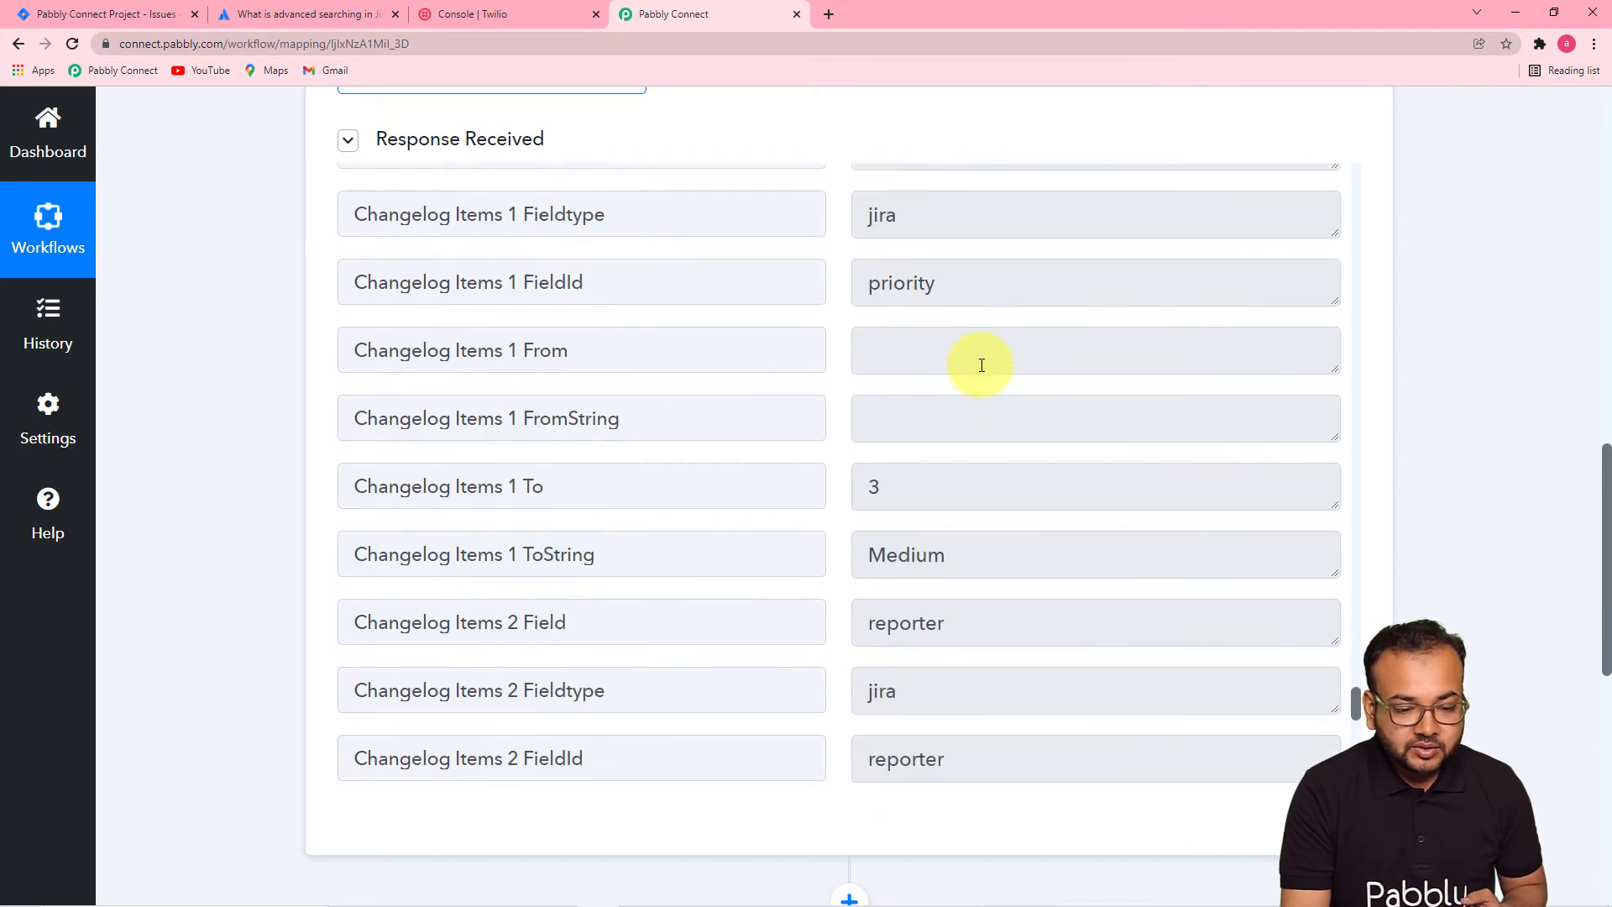
scroll(981, 365, "down", 8)
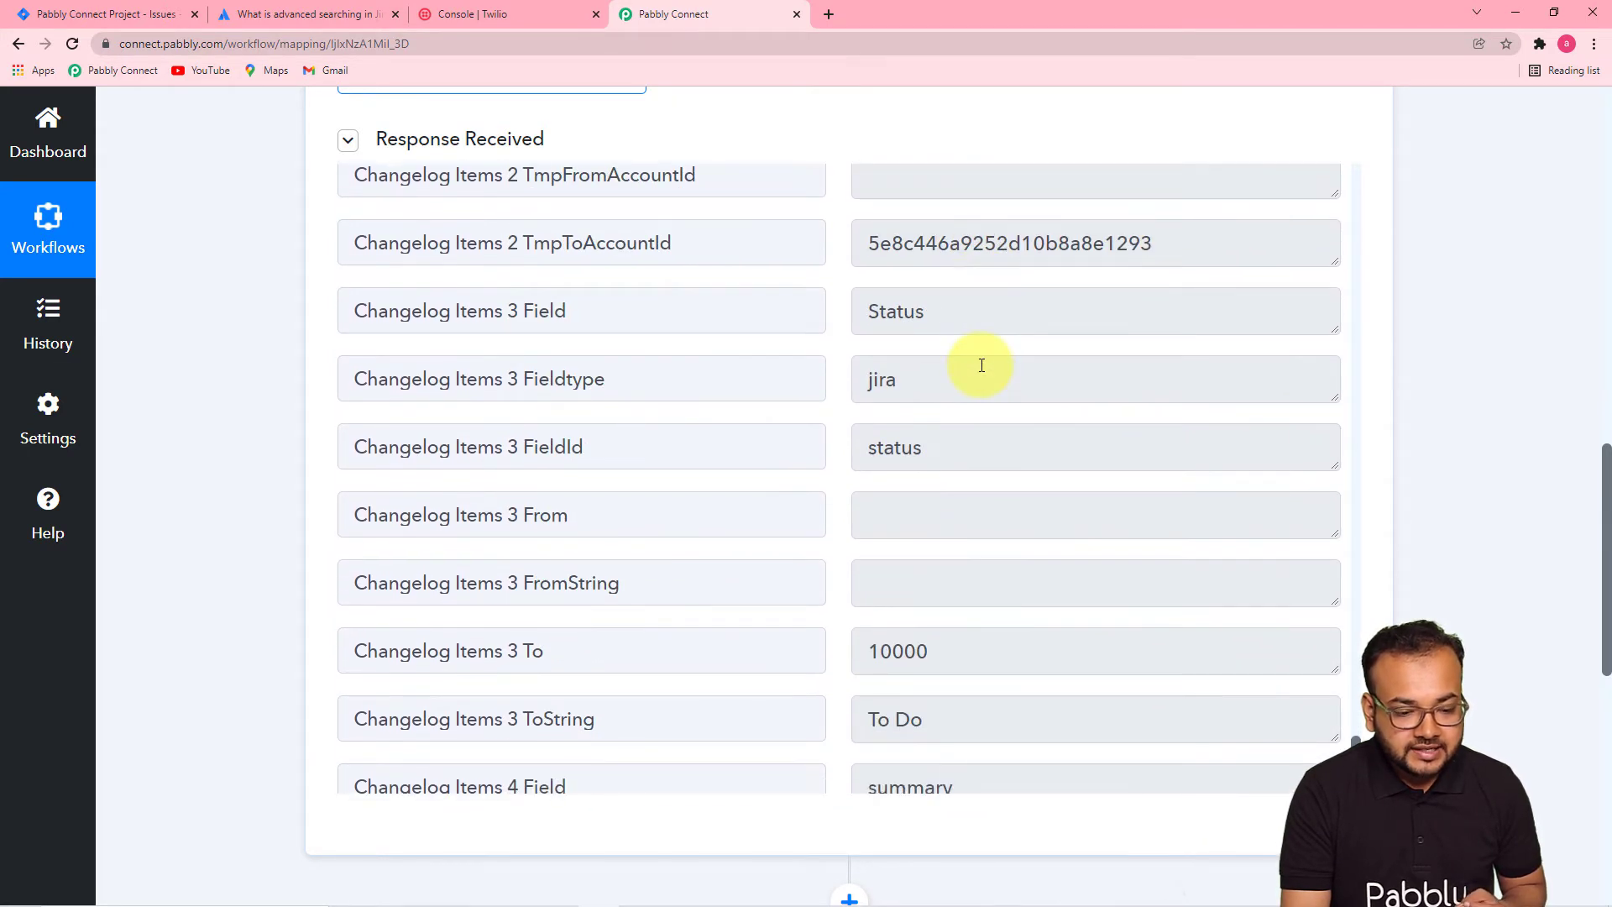
scroll(981, 364, "down", 4)
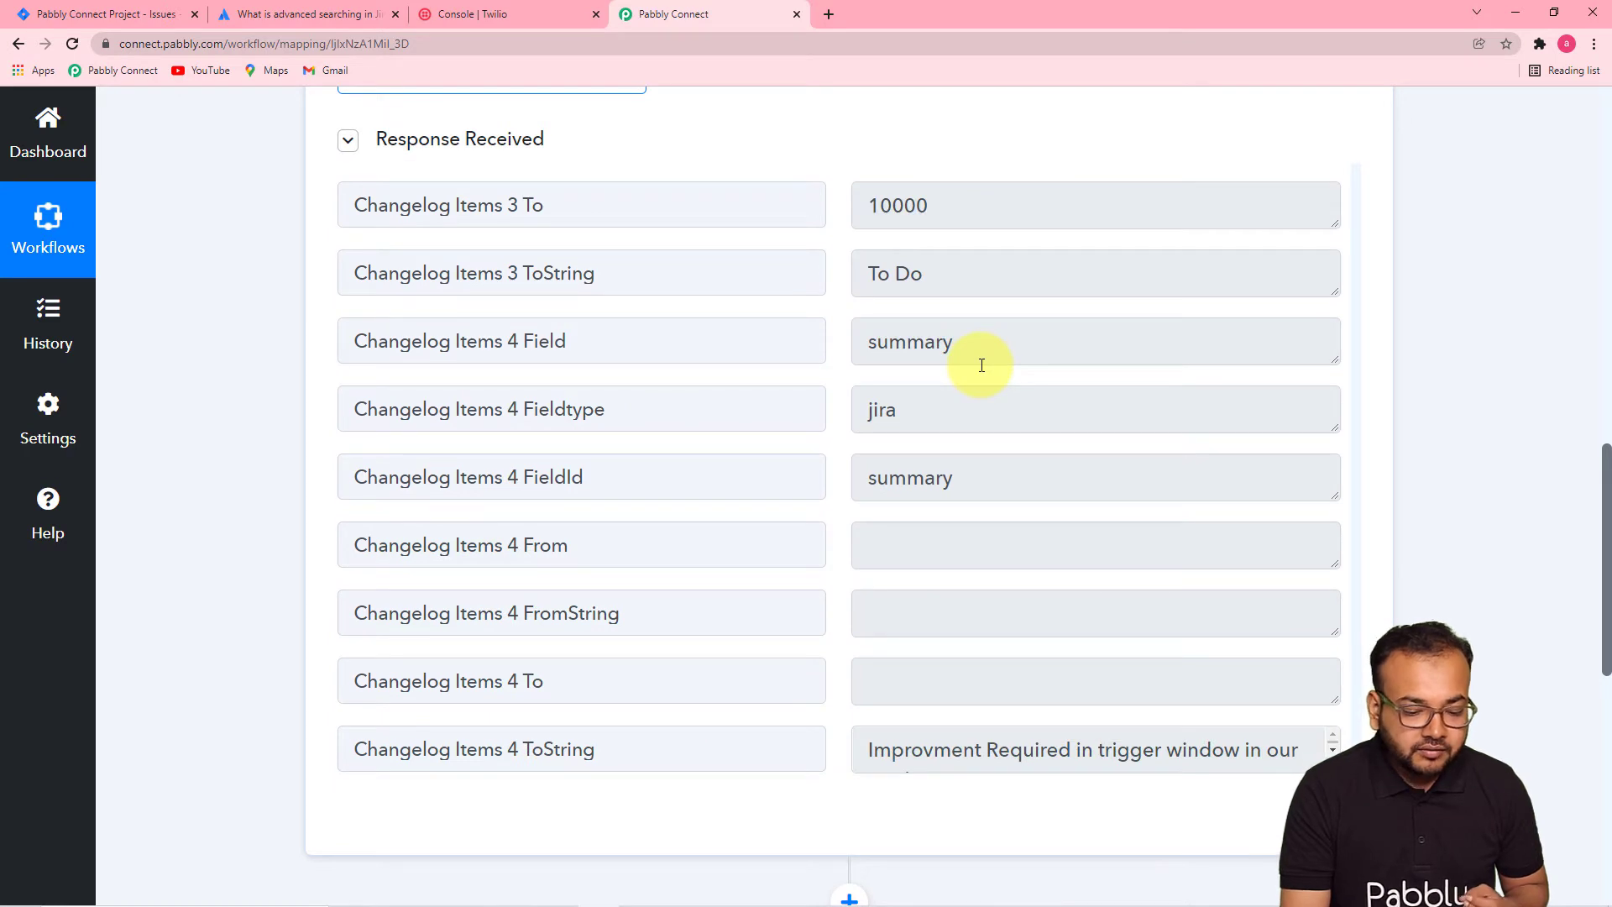
scroll(981, 364, "up", 1)
scroll(981, 364, "down", 1)
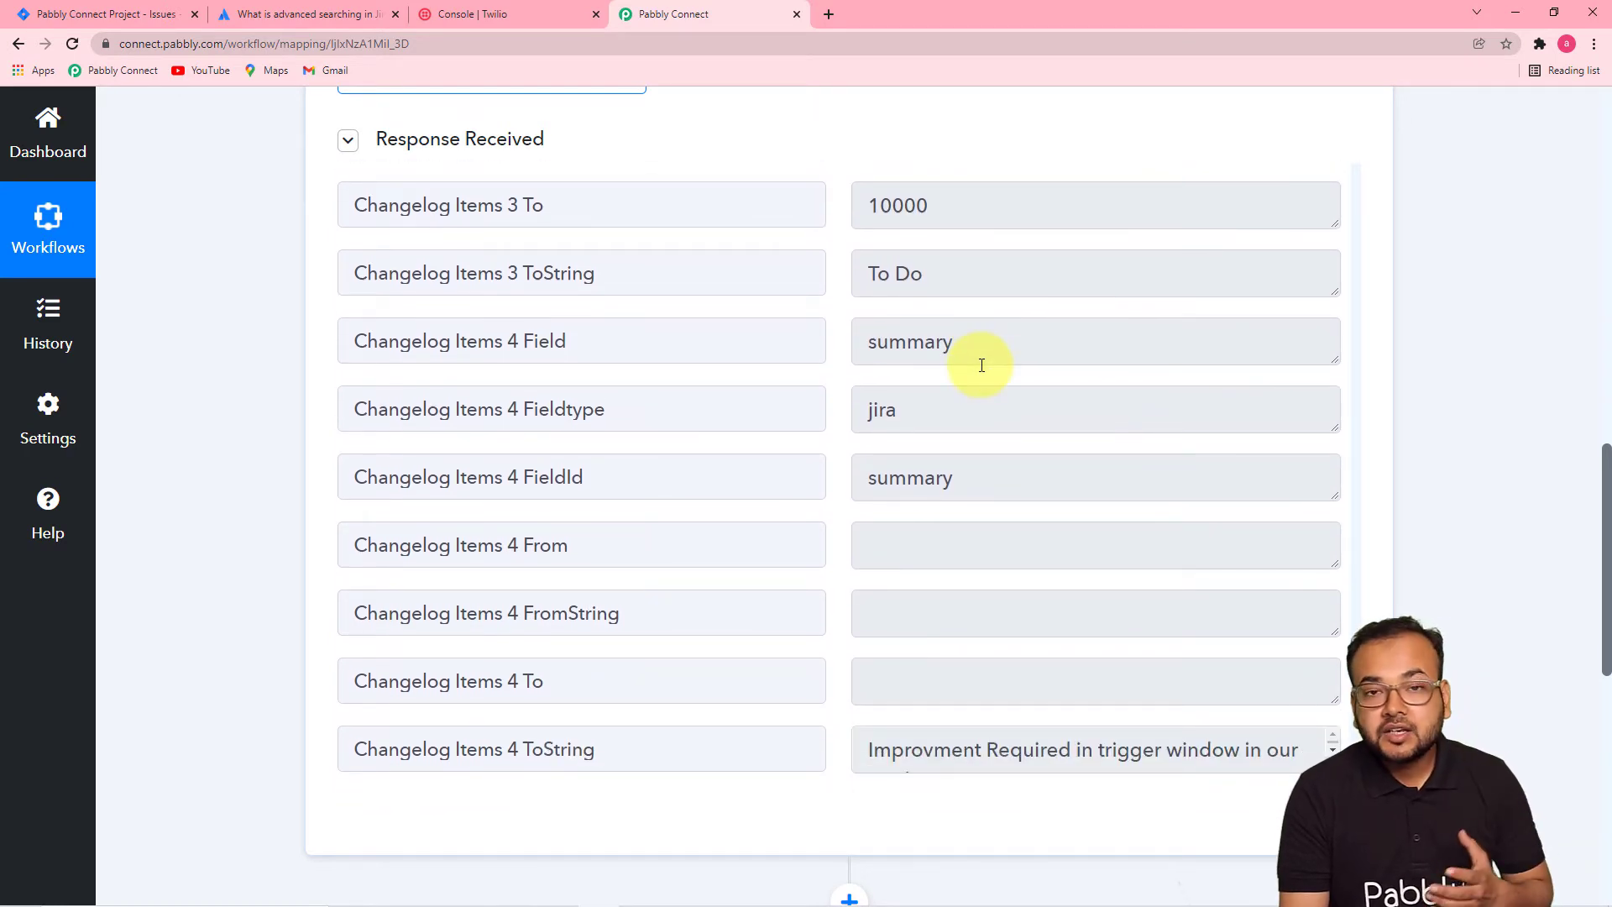
scroll(619, 396, "down", 3)
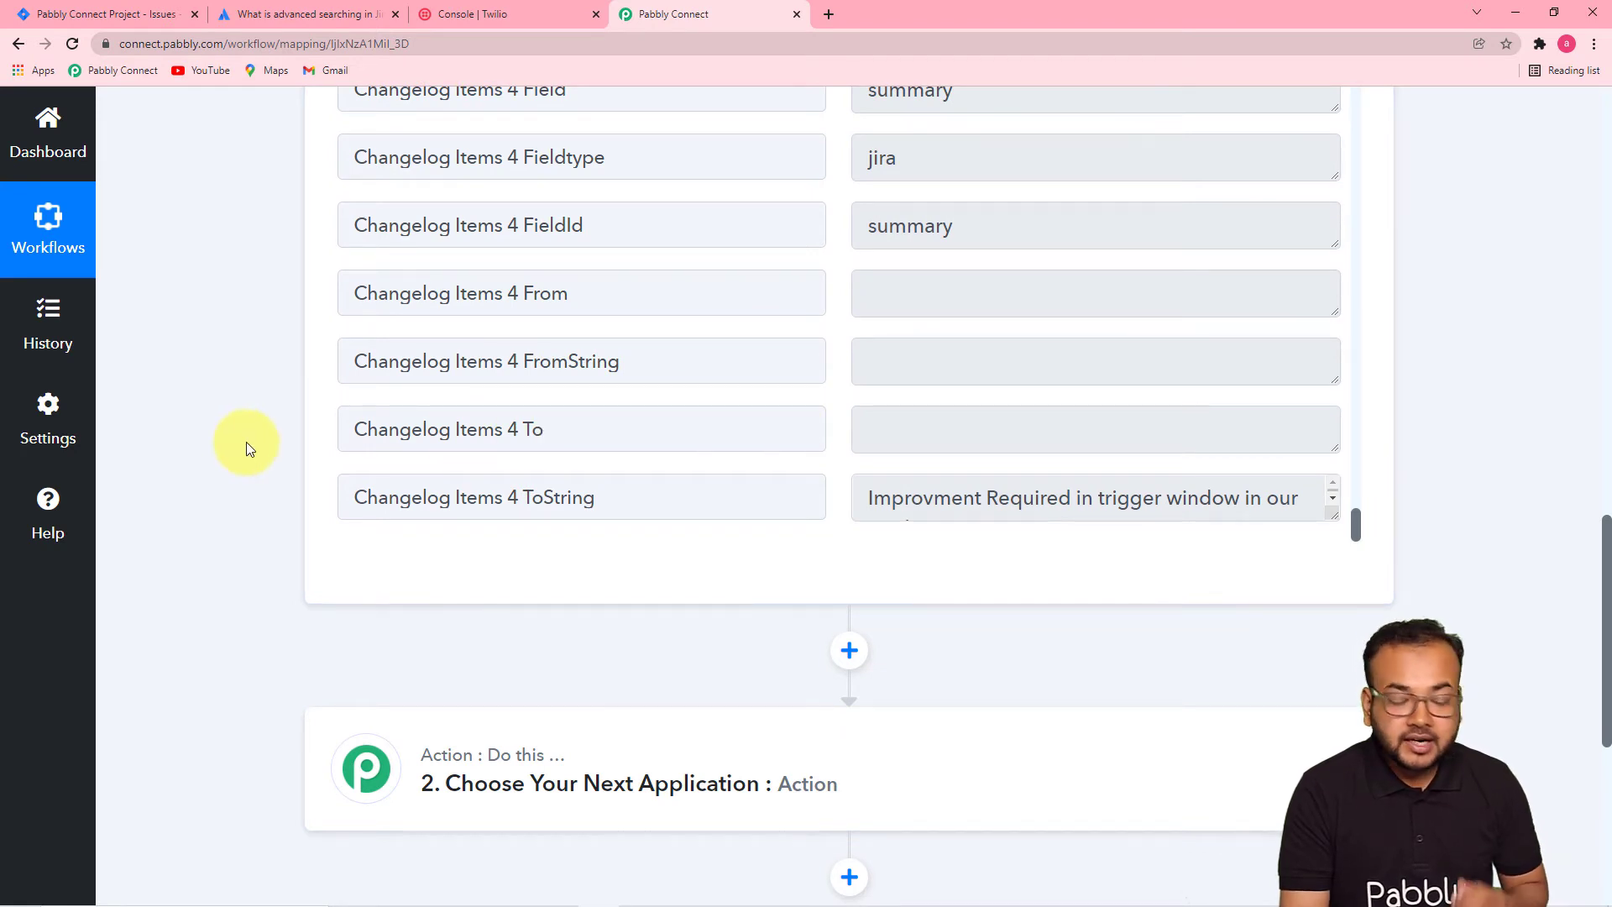
- Expand the '2. Choose Your Next Application' step to show the app tiles
scroll(249, 440, "down", 4)
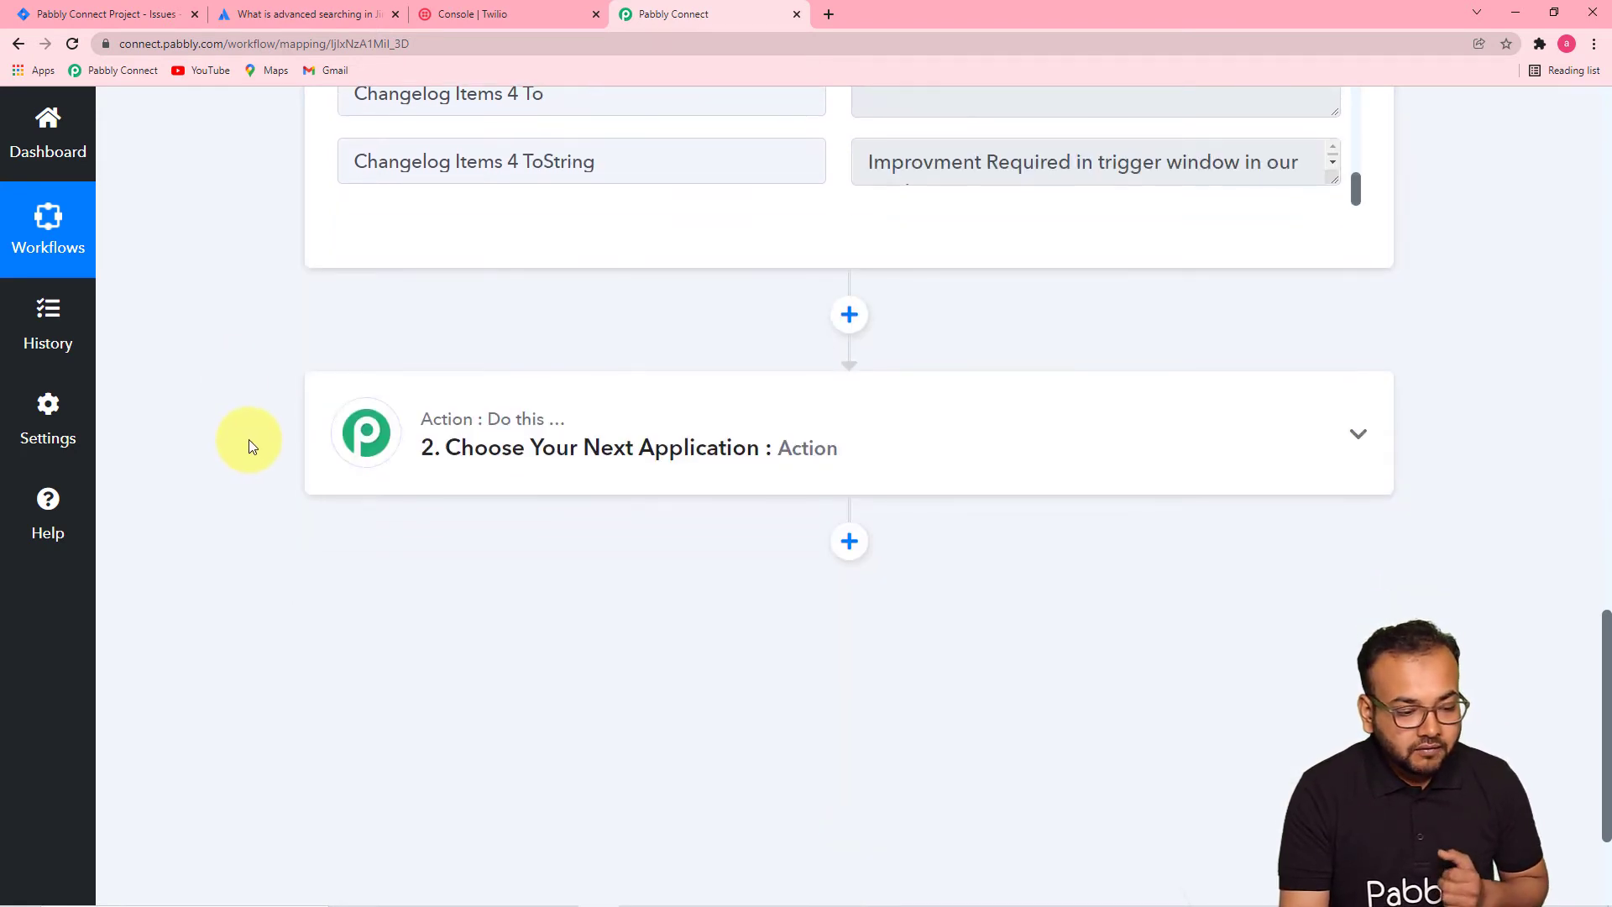
left_click(551, 443)
scroll(236, 383, "down", 1)
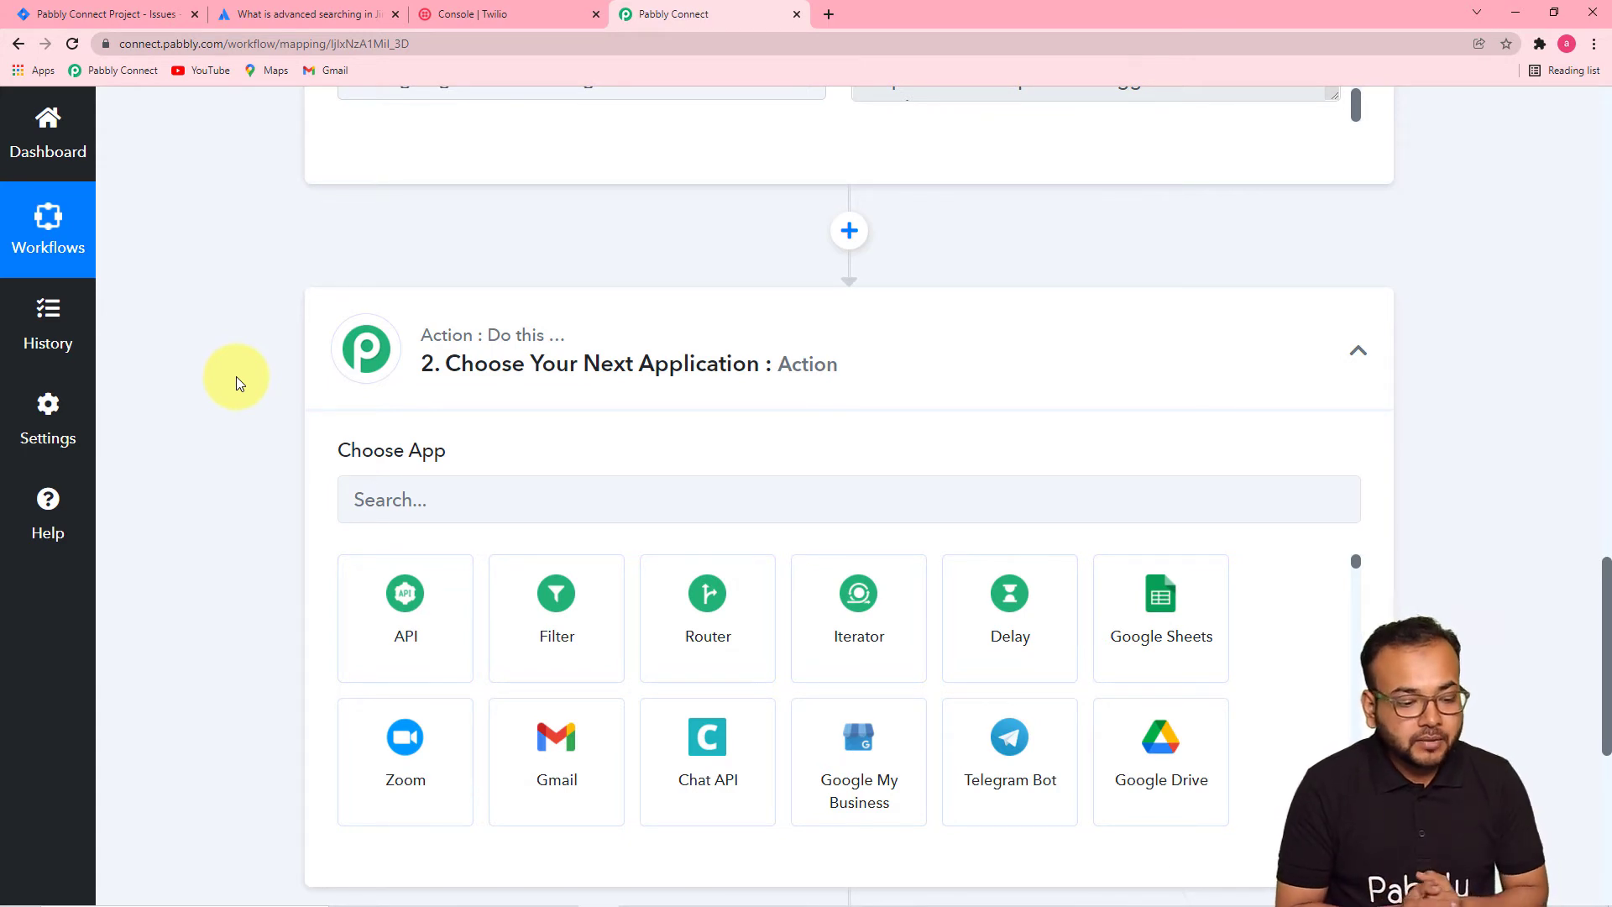
scroll(236, 379, "down", 1)
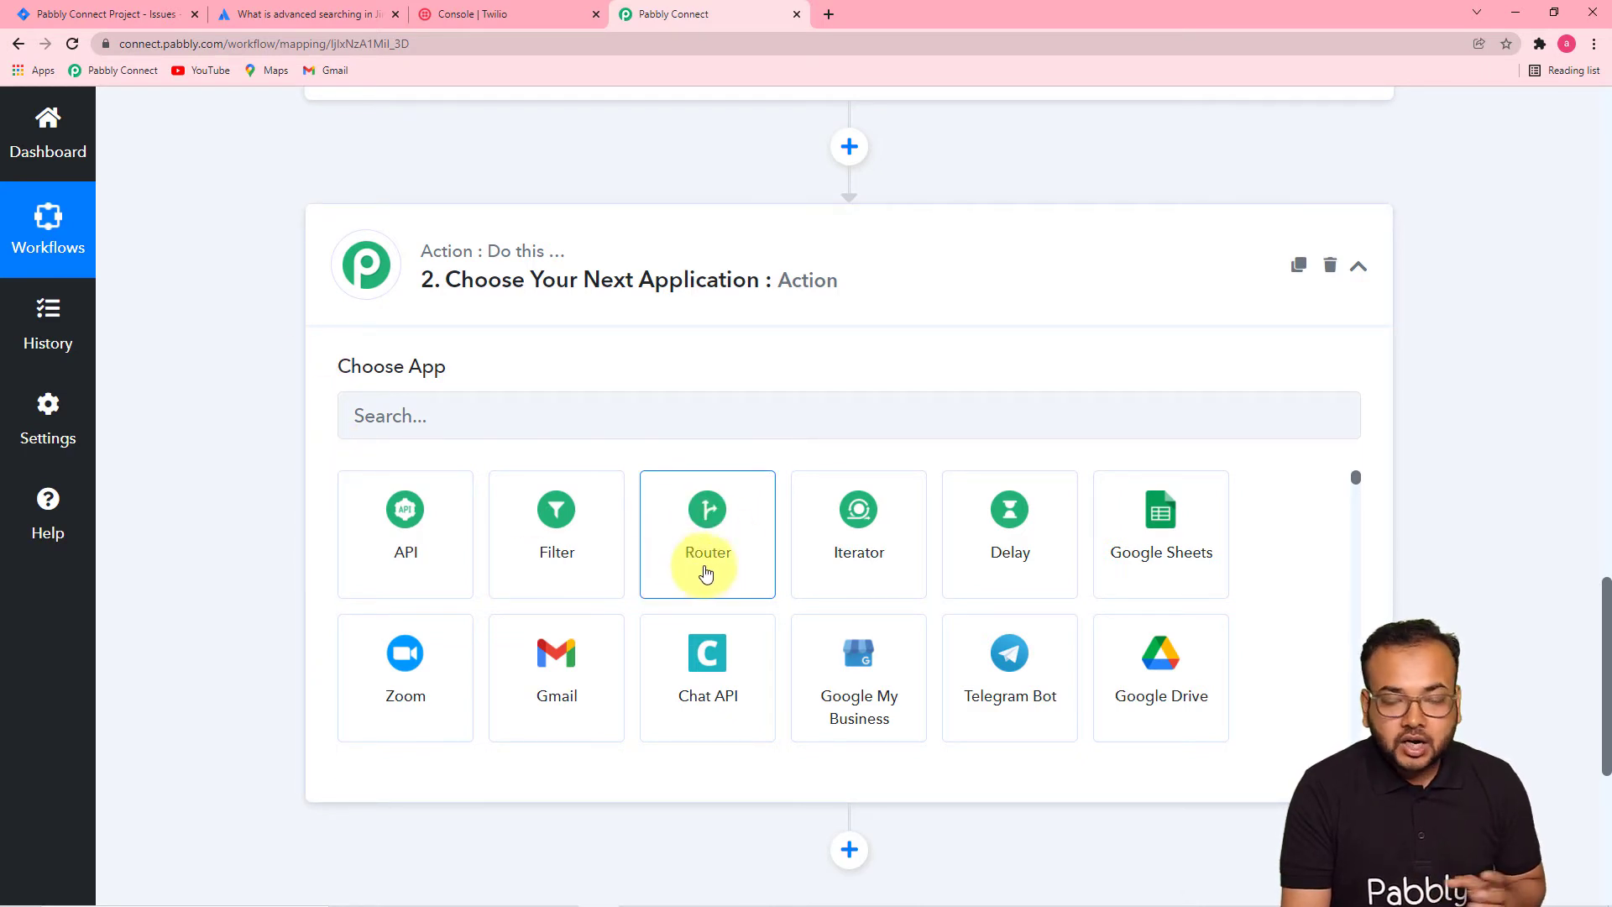
- Make step 2 a Router and open Route 1's Set Filter & Action Steps panel
left_click(695, 537)
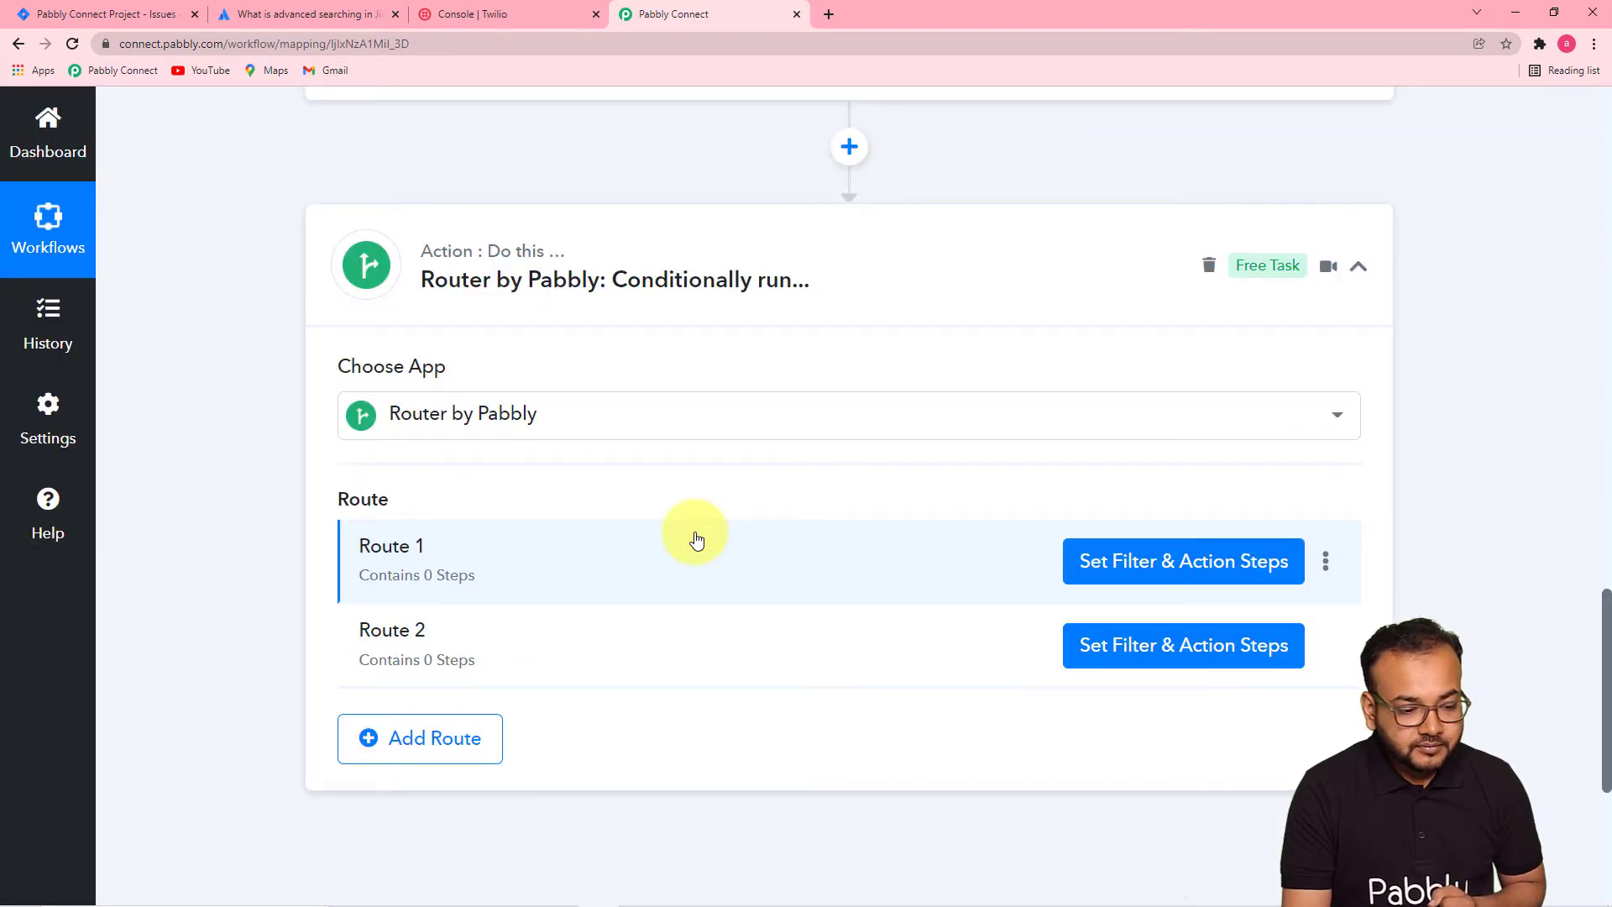
scroll(697, 539, "down", 1)
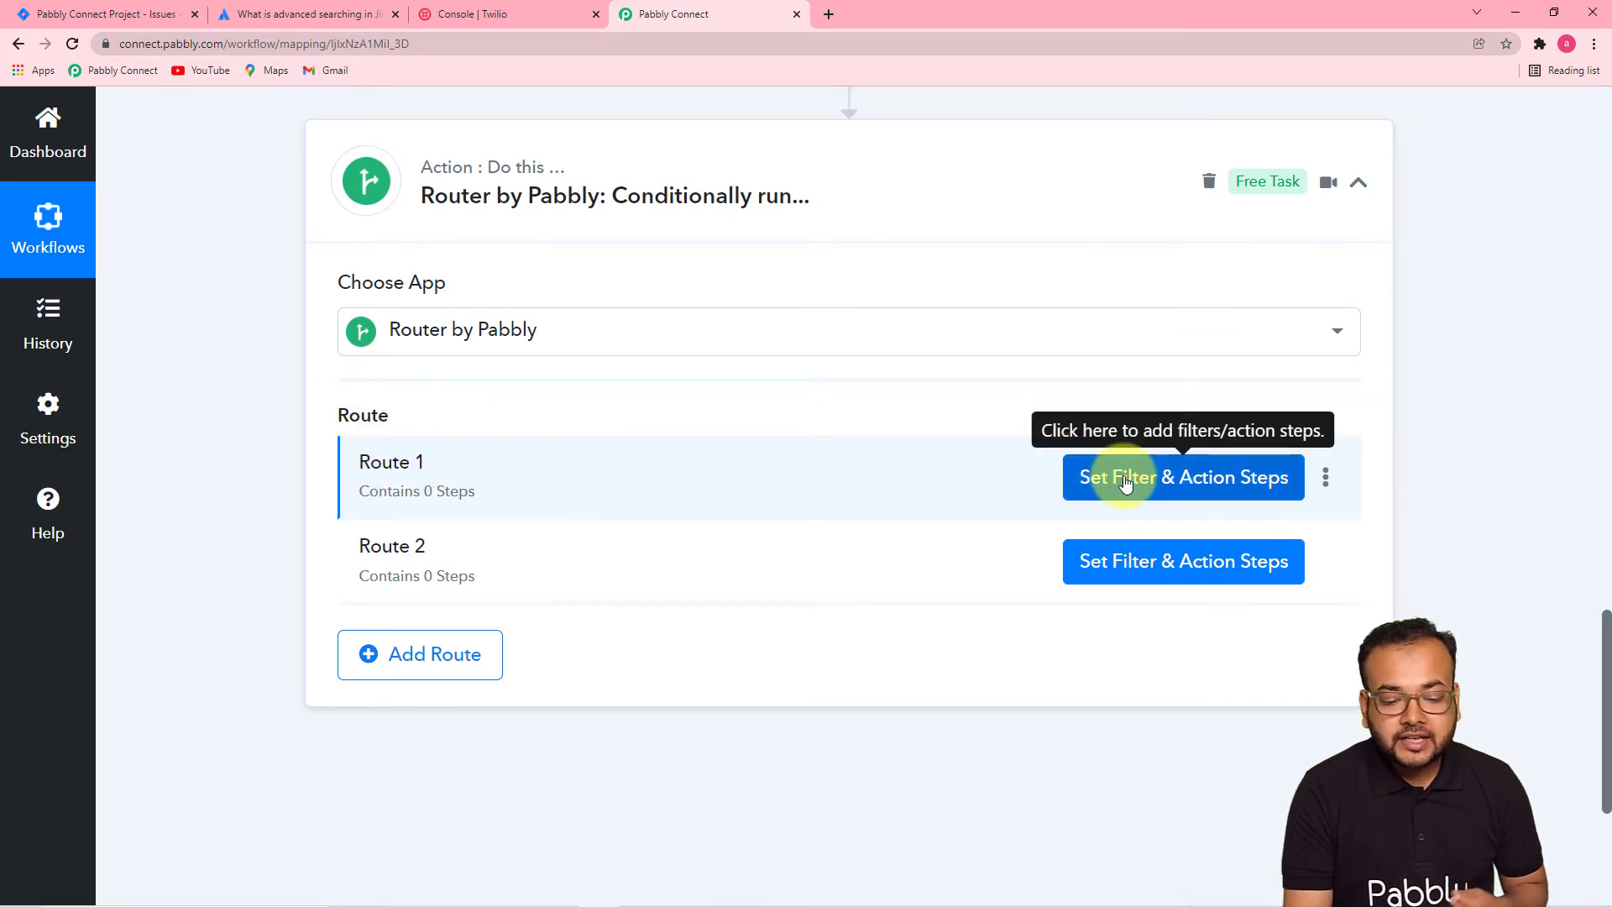
left_click(1153, 481)
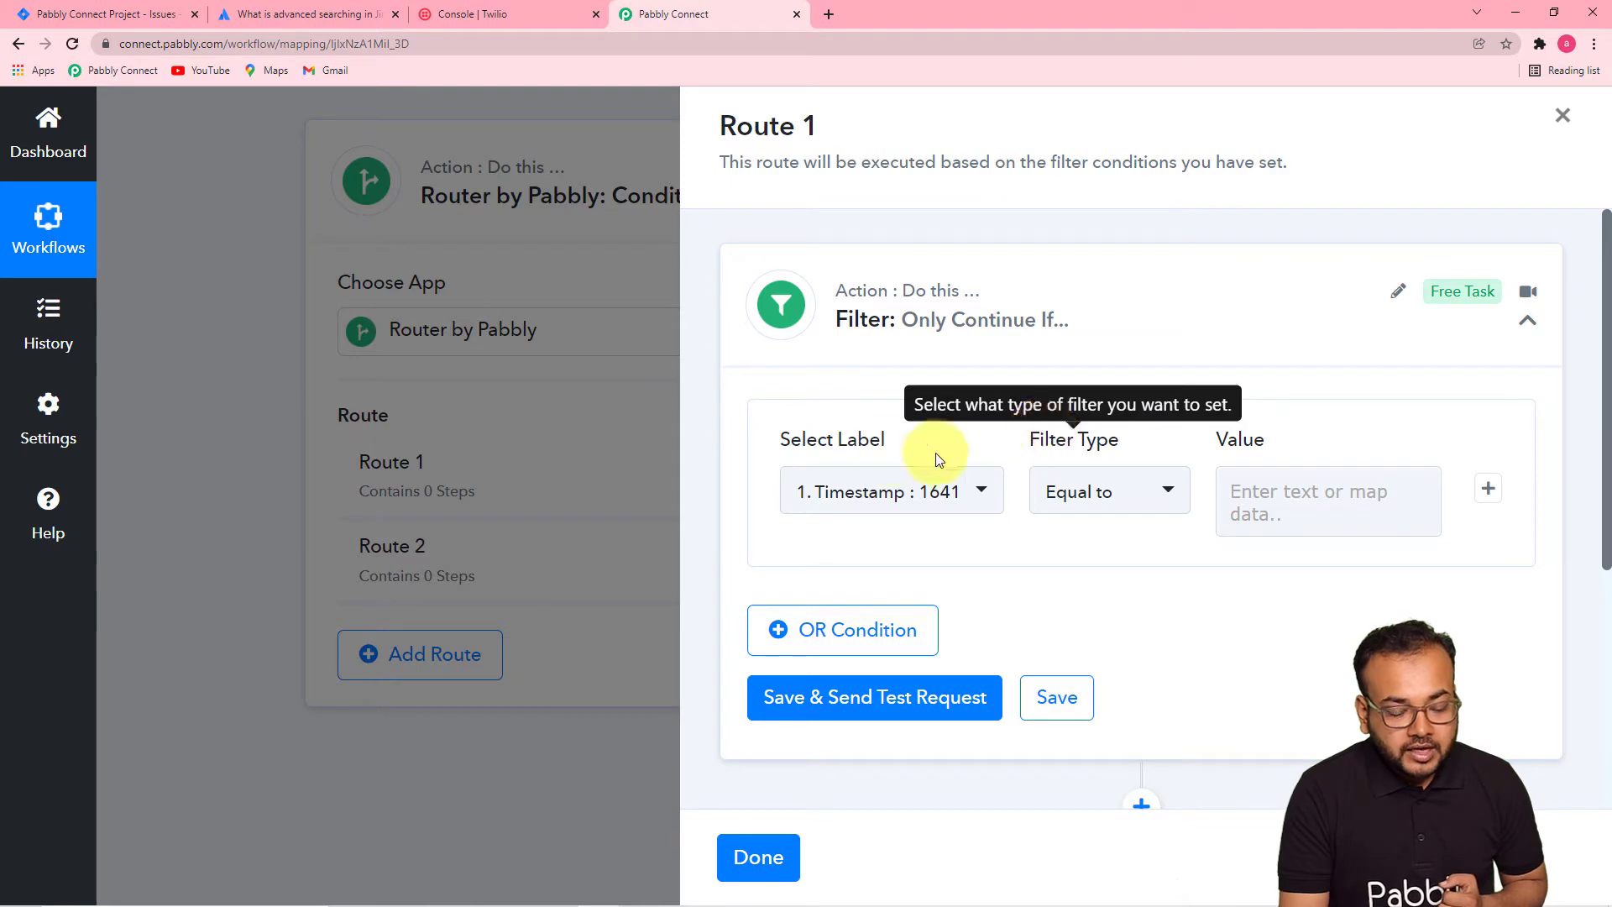
- Close Route 1's panel with Done and review the Jira trigger's changelog fields
left_click(756, 854)
scroll(545, 617, "down", 2)
scroll(546, 617, "up", 10)
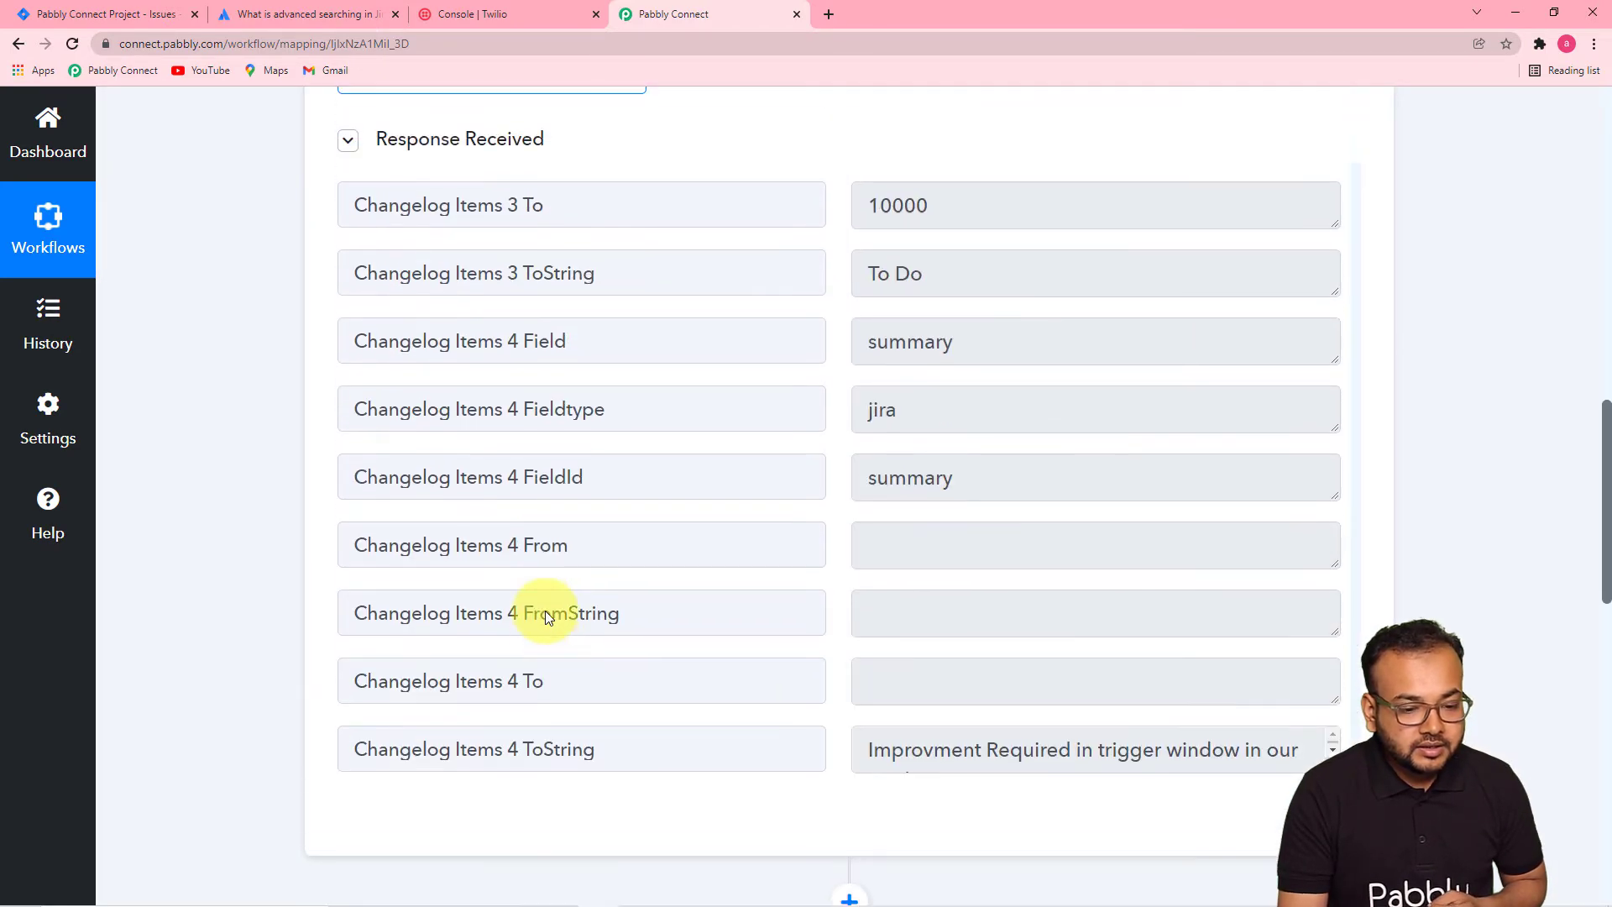
scroll(546, 611, "up", 7)
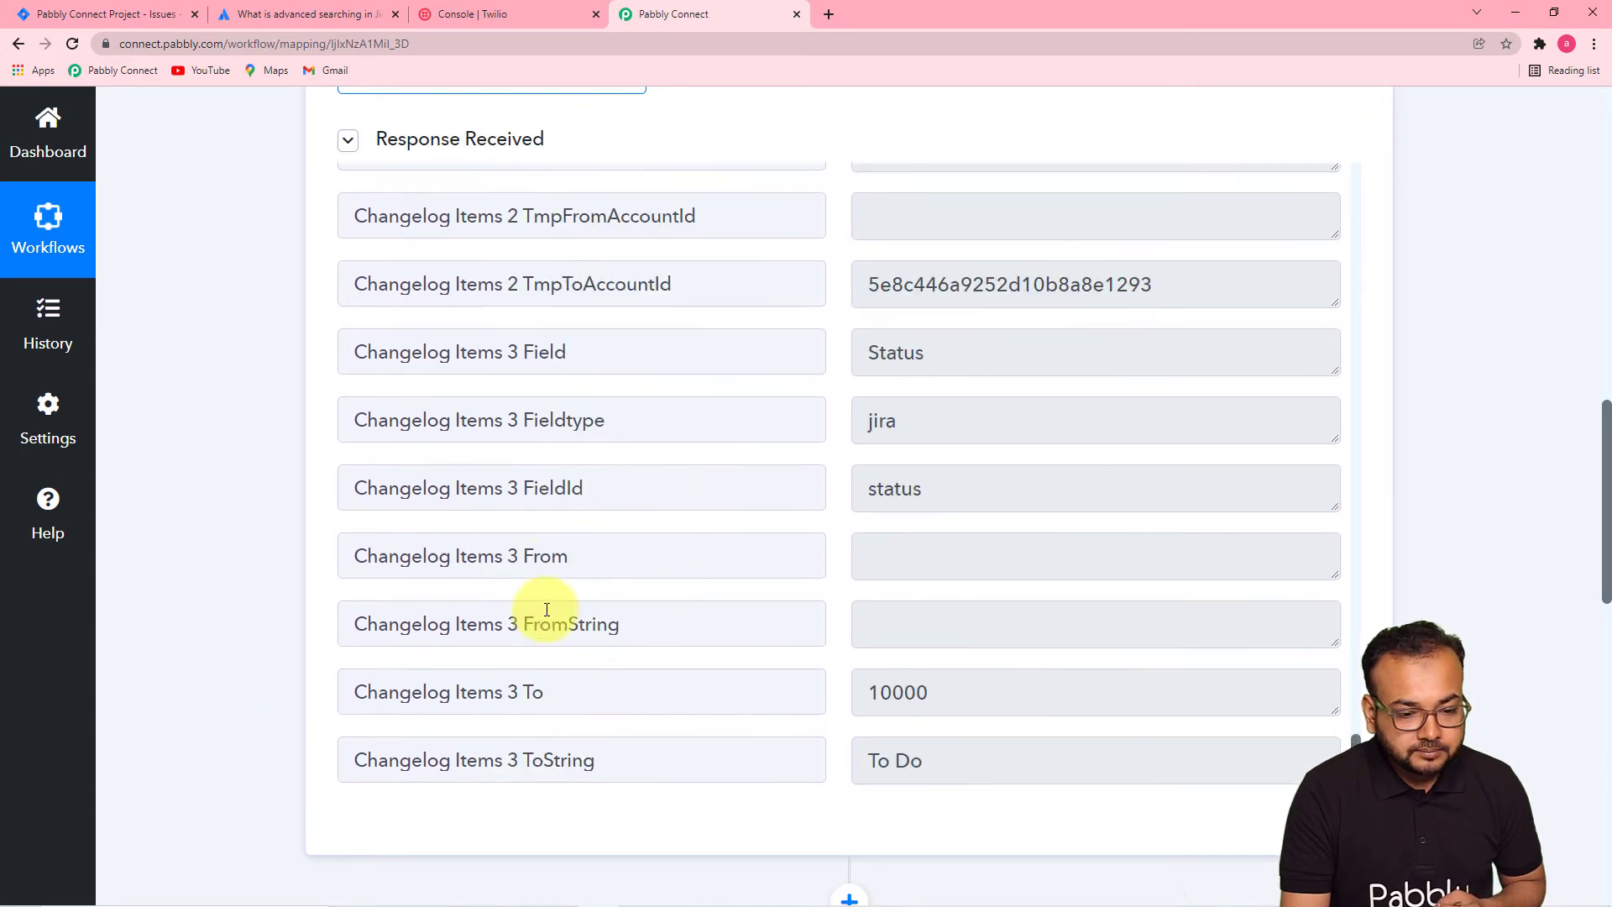
scroll(546, 609, "up", 14)
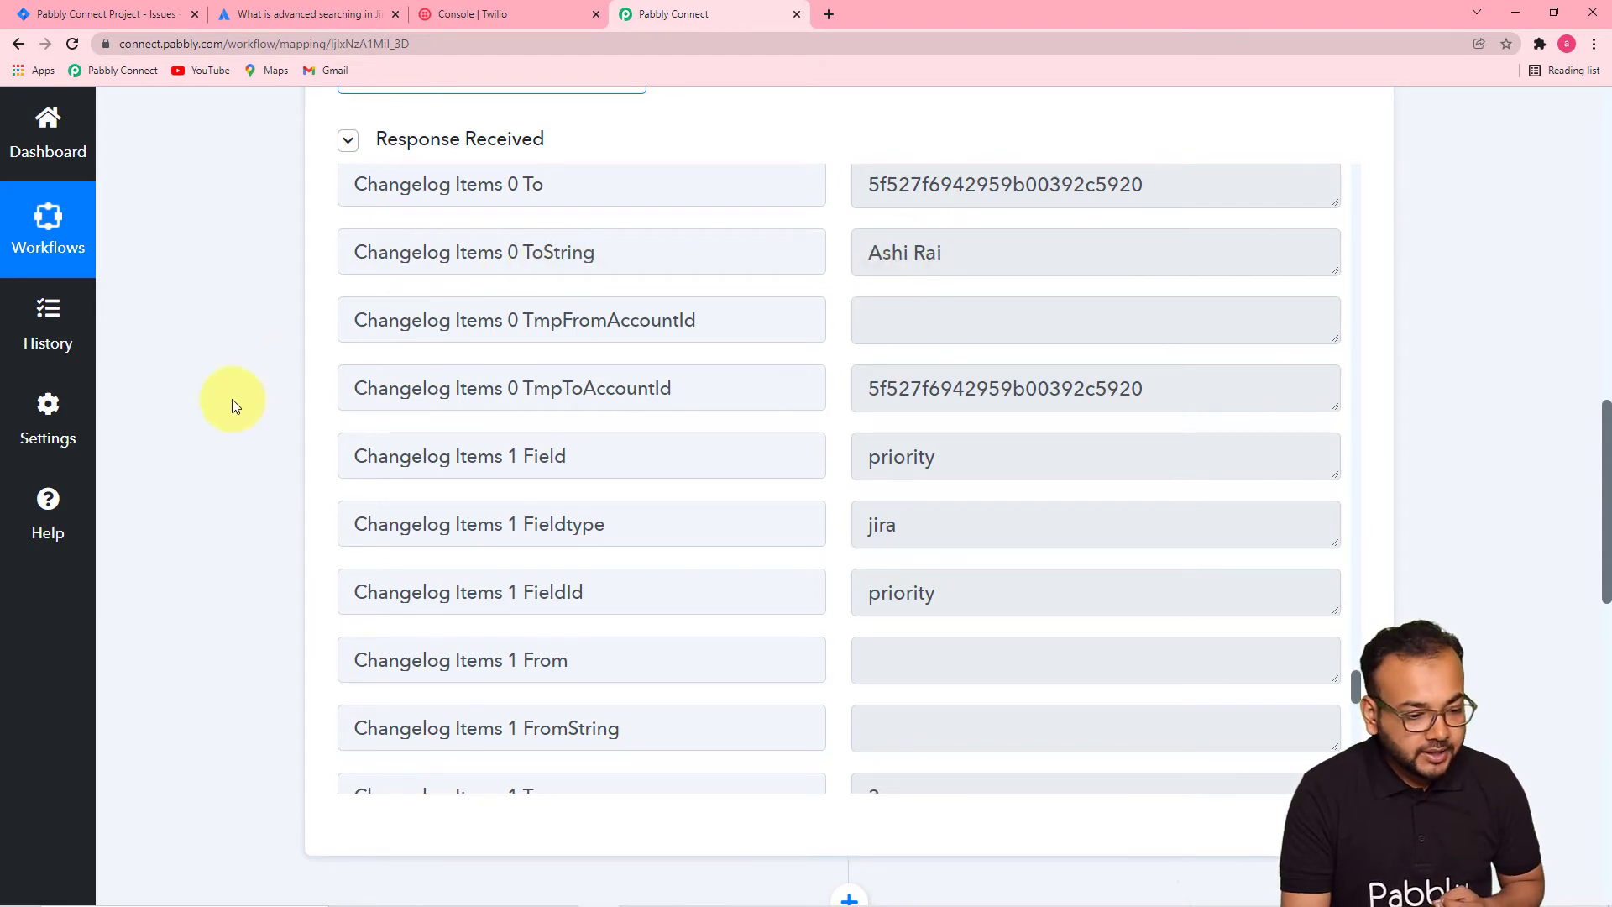
scroll(232, 401, "down", 15)
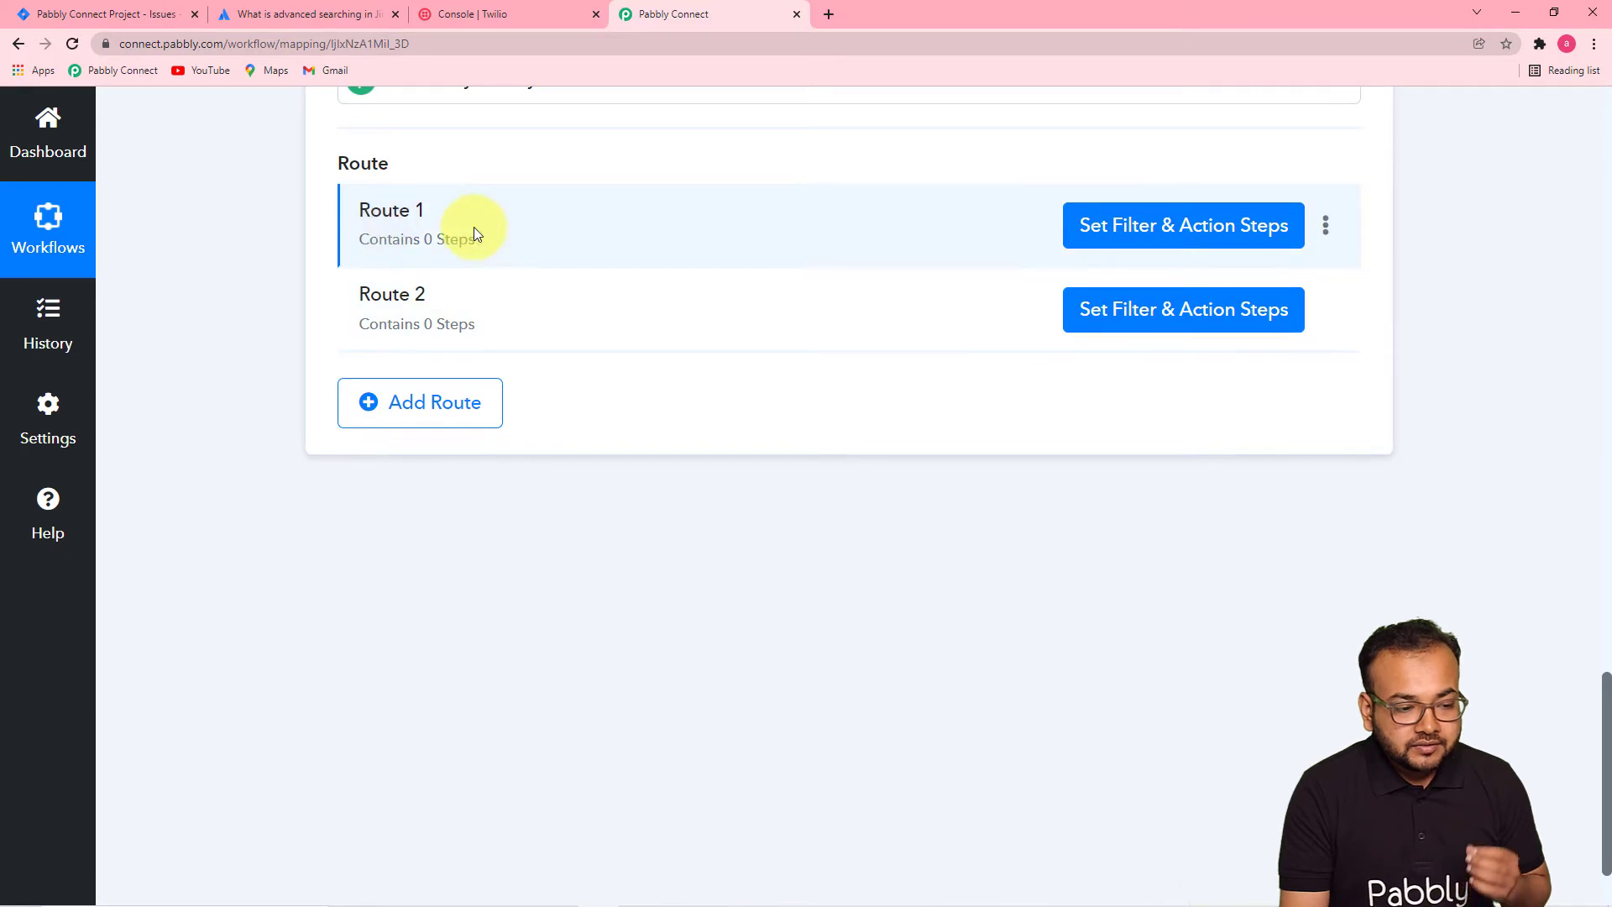
- Set Route 1's filter label to the Jira Issue Fields Assignee DisplayName
left_click(1147, 229)
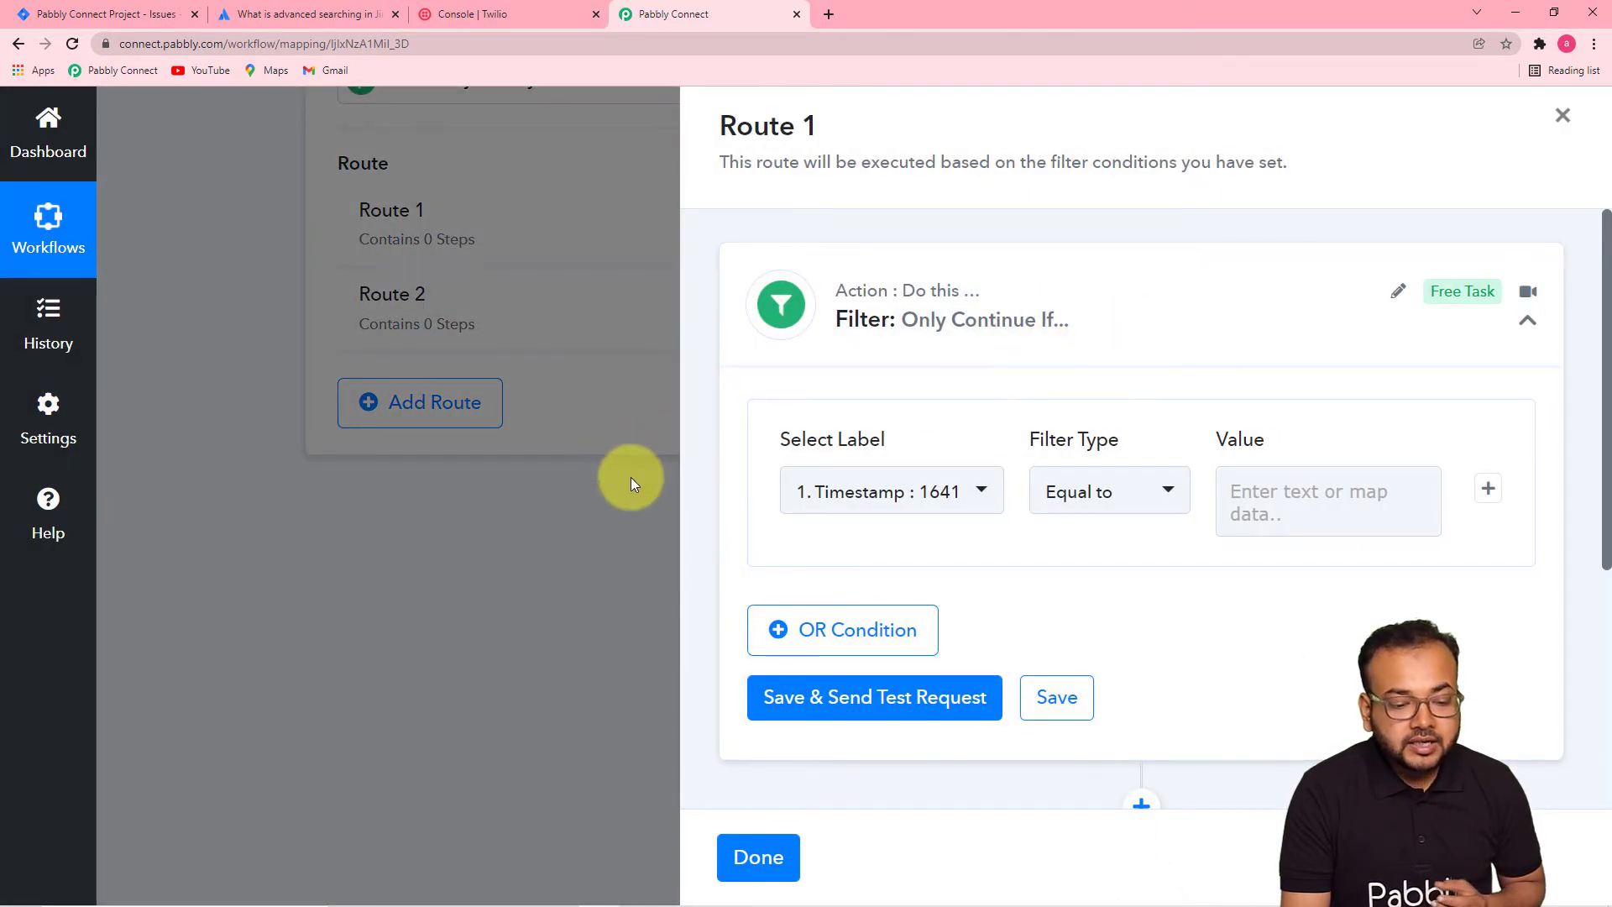
scroll(1077, 562, "down", 5)
scroll(944, 342, "up", 3)
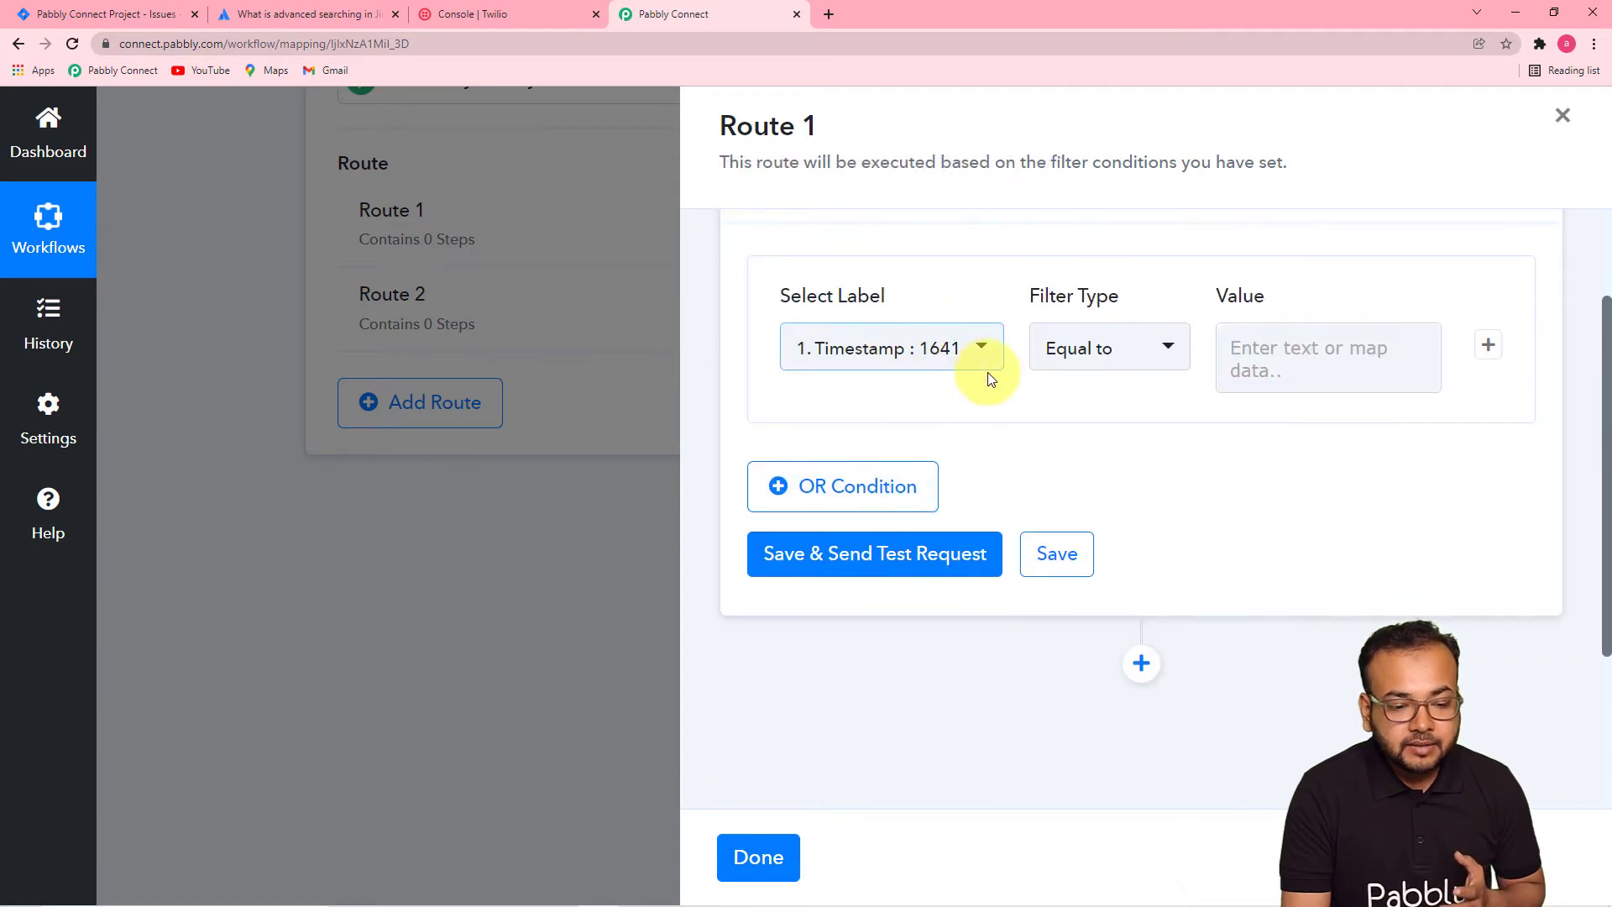
left_click(908, 353)
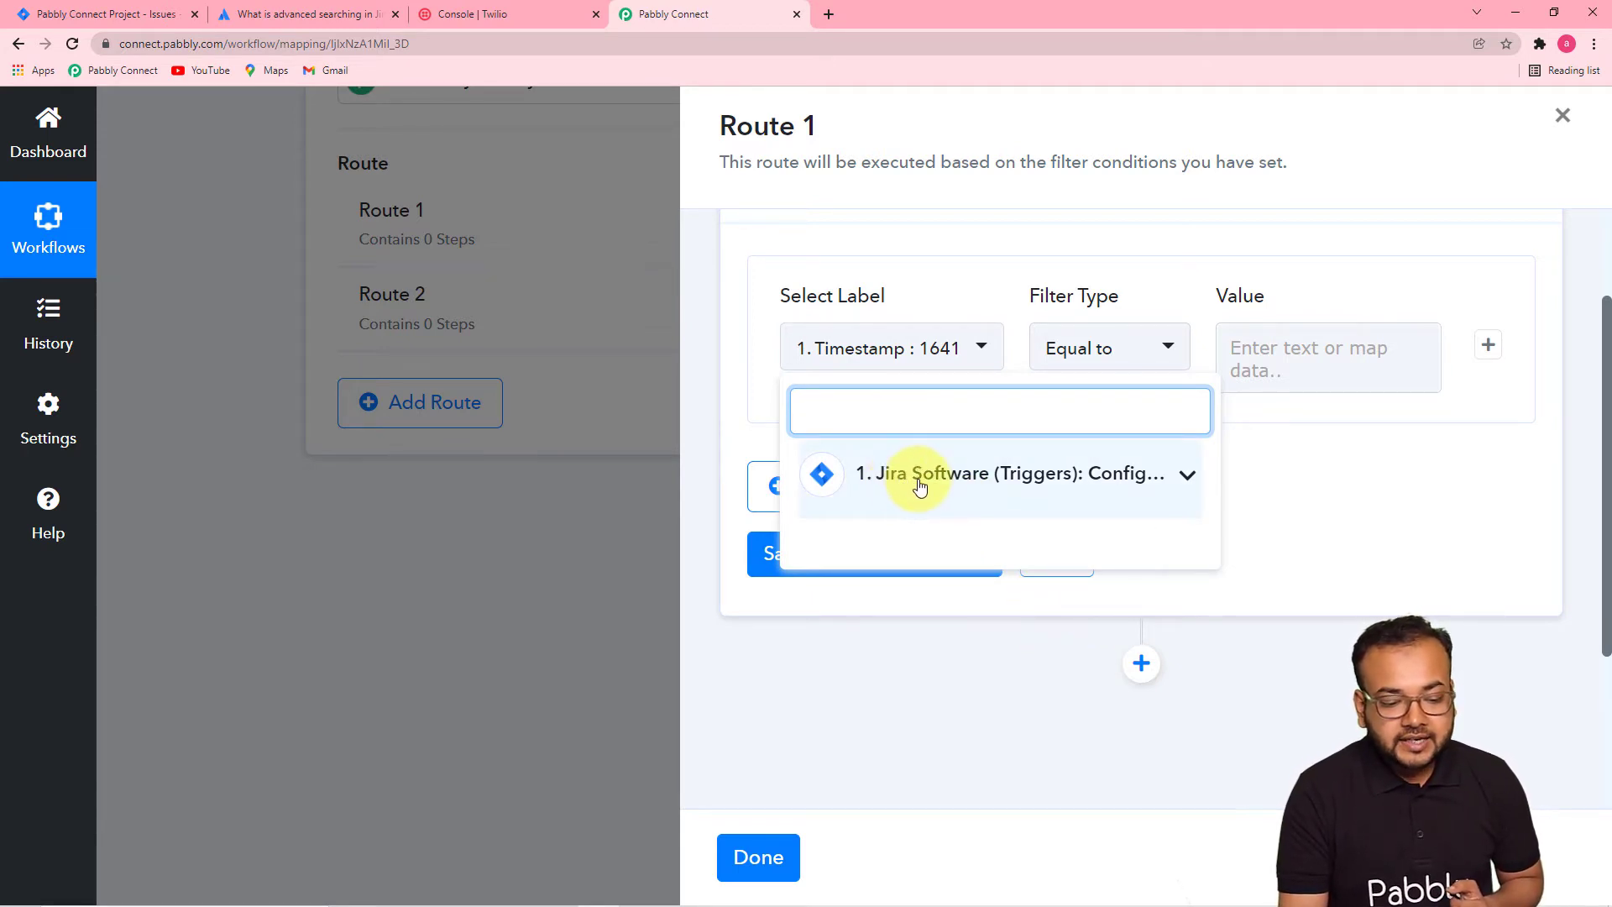
left_click(1334, 447)
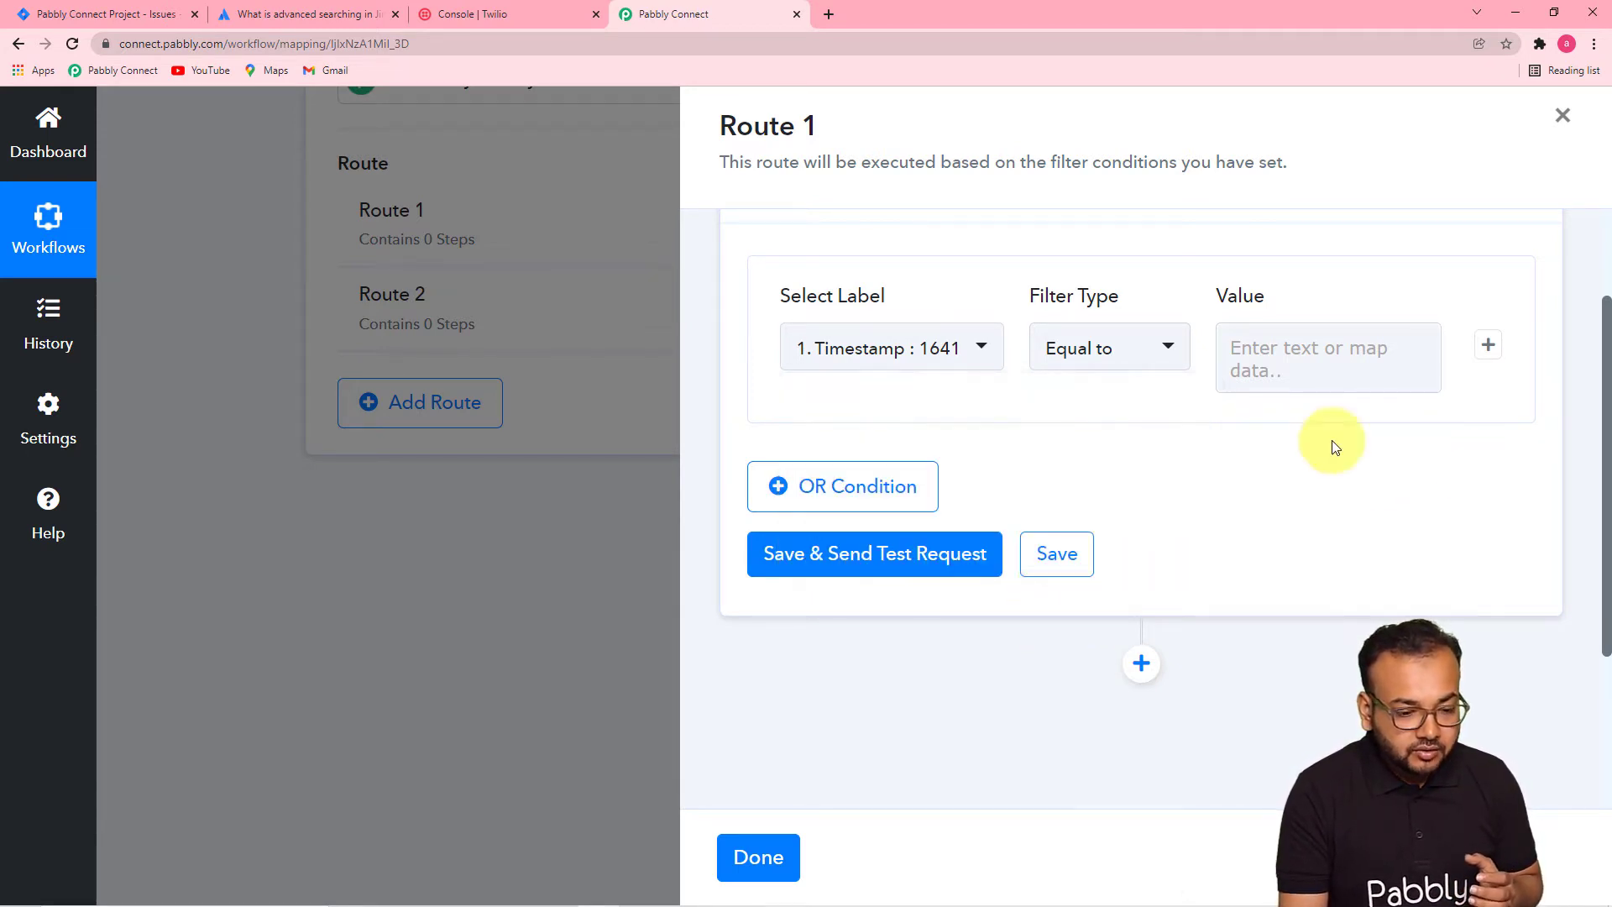
left_click(853, 345)
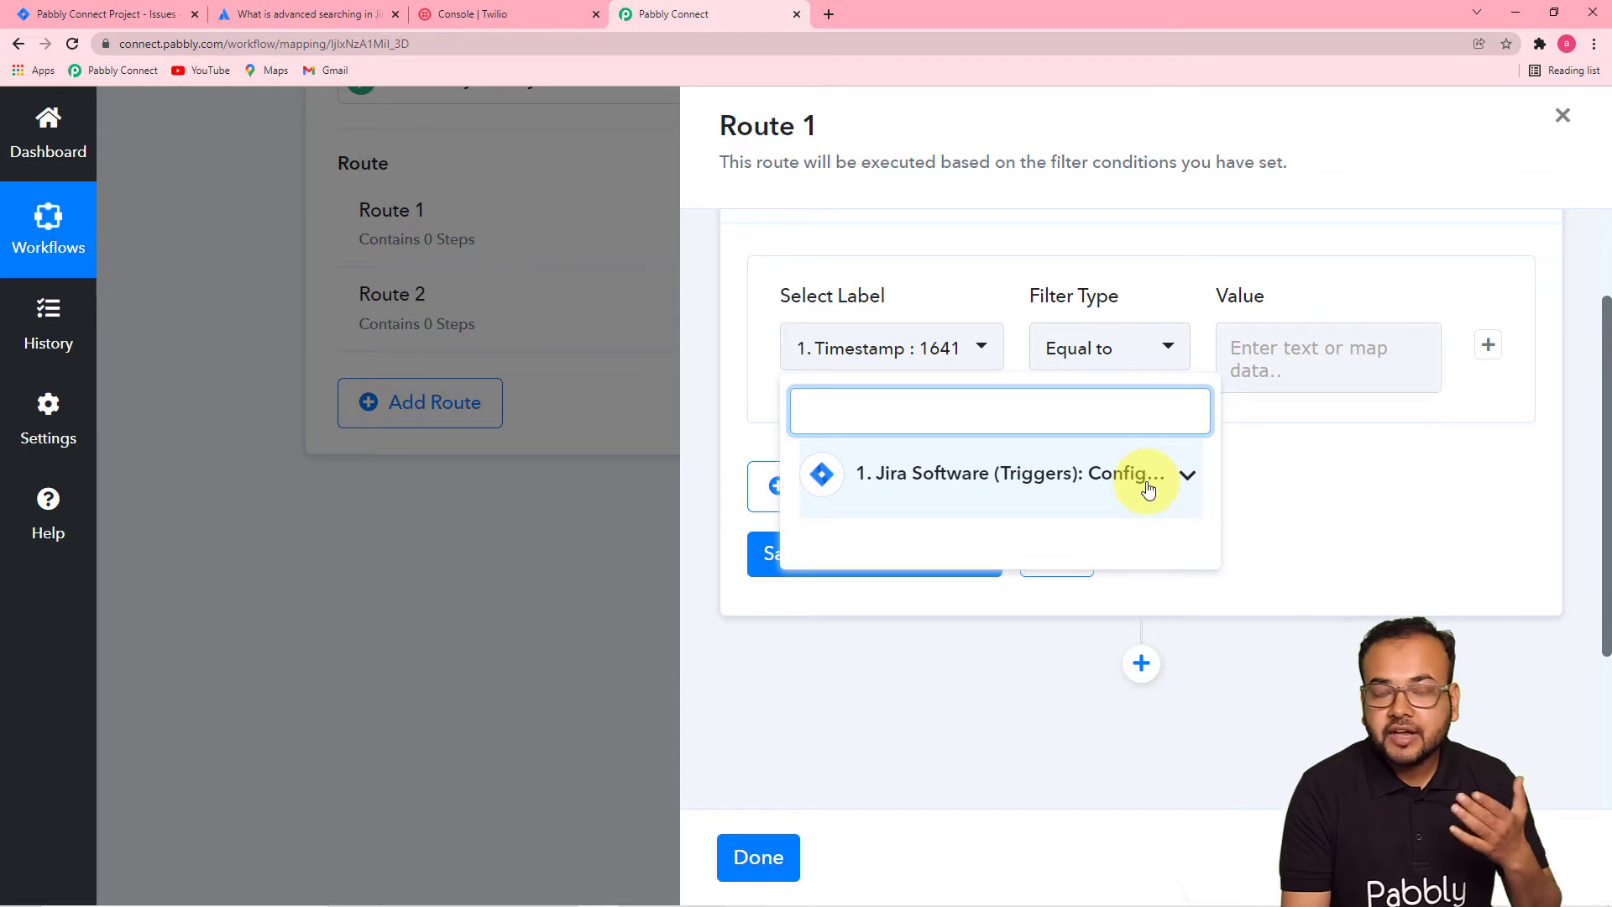
left_click(926, 473)
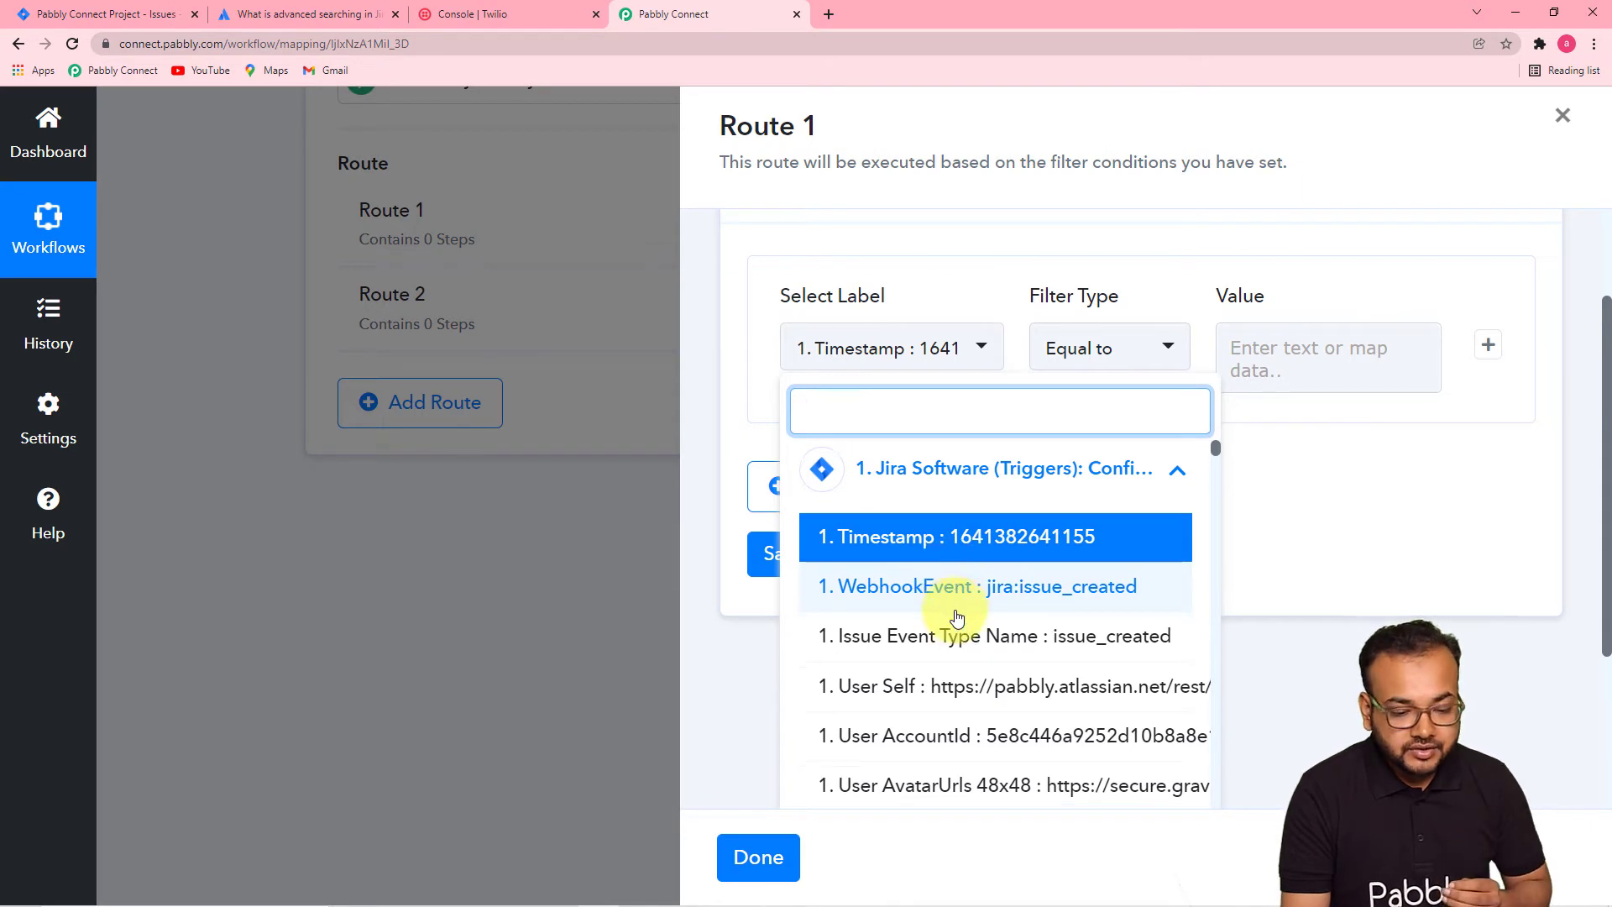
scroll(955, 613, "down", 1)
scroll(957, 617, "down", 6)
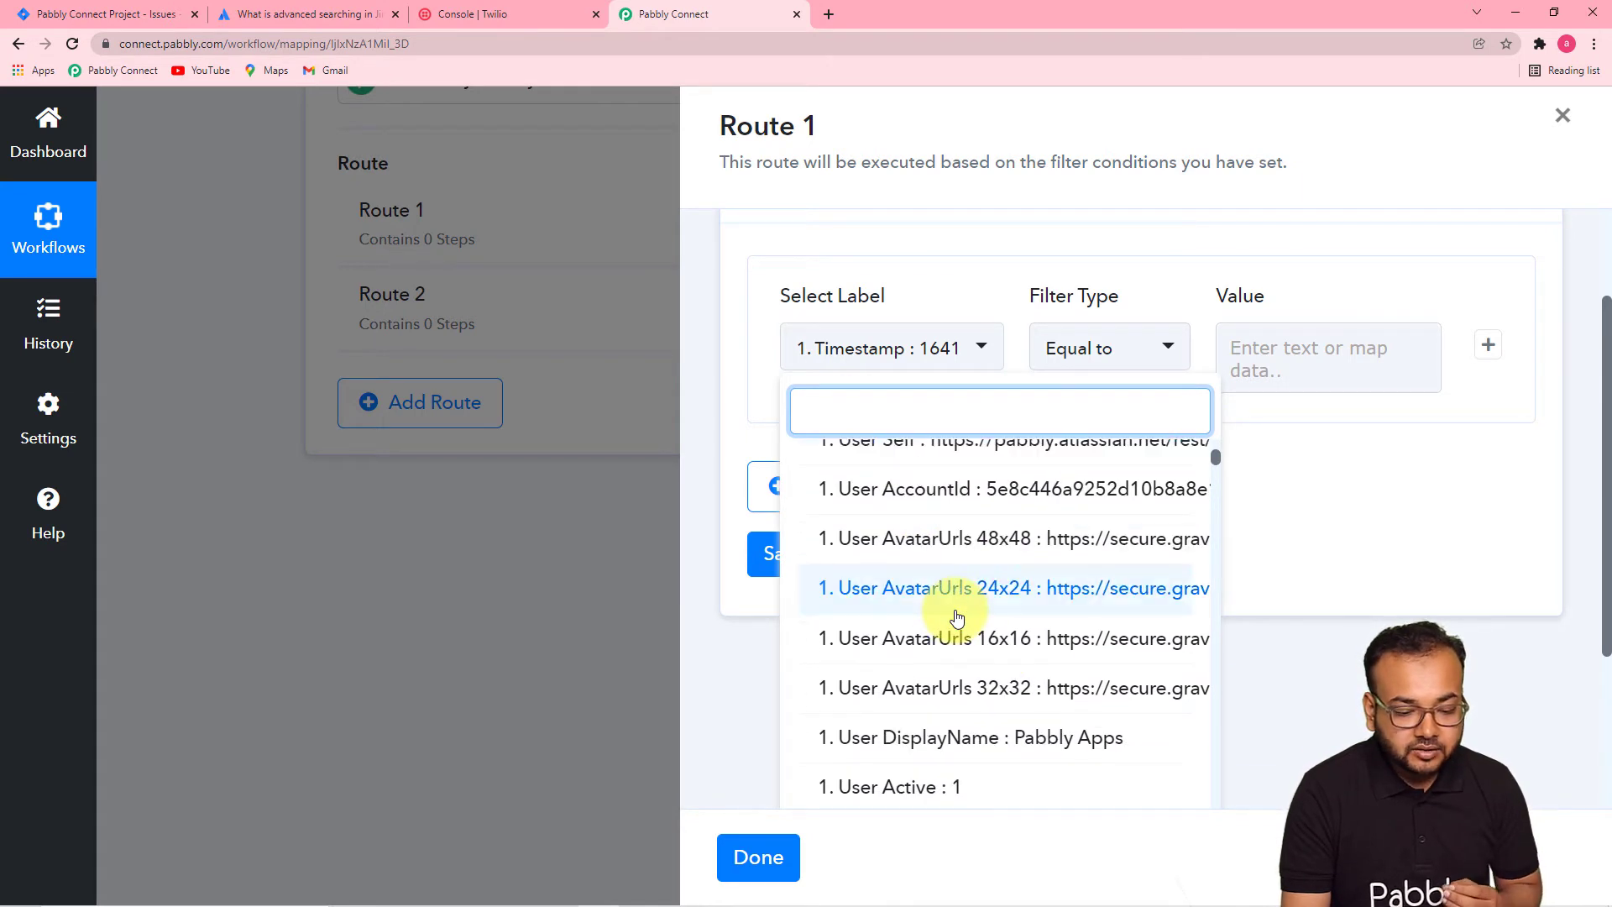
scroll(957, 617, "down", 4)
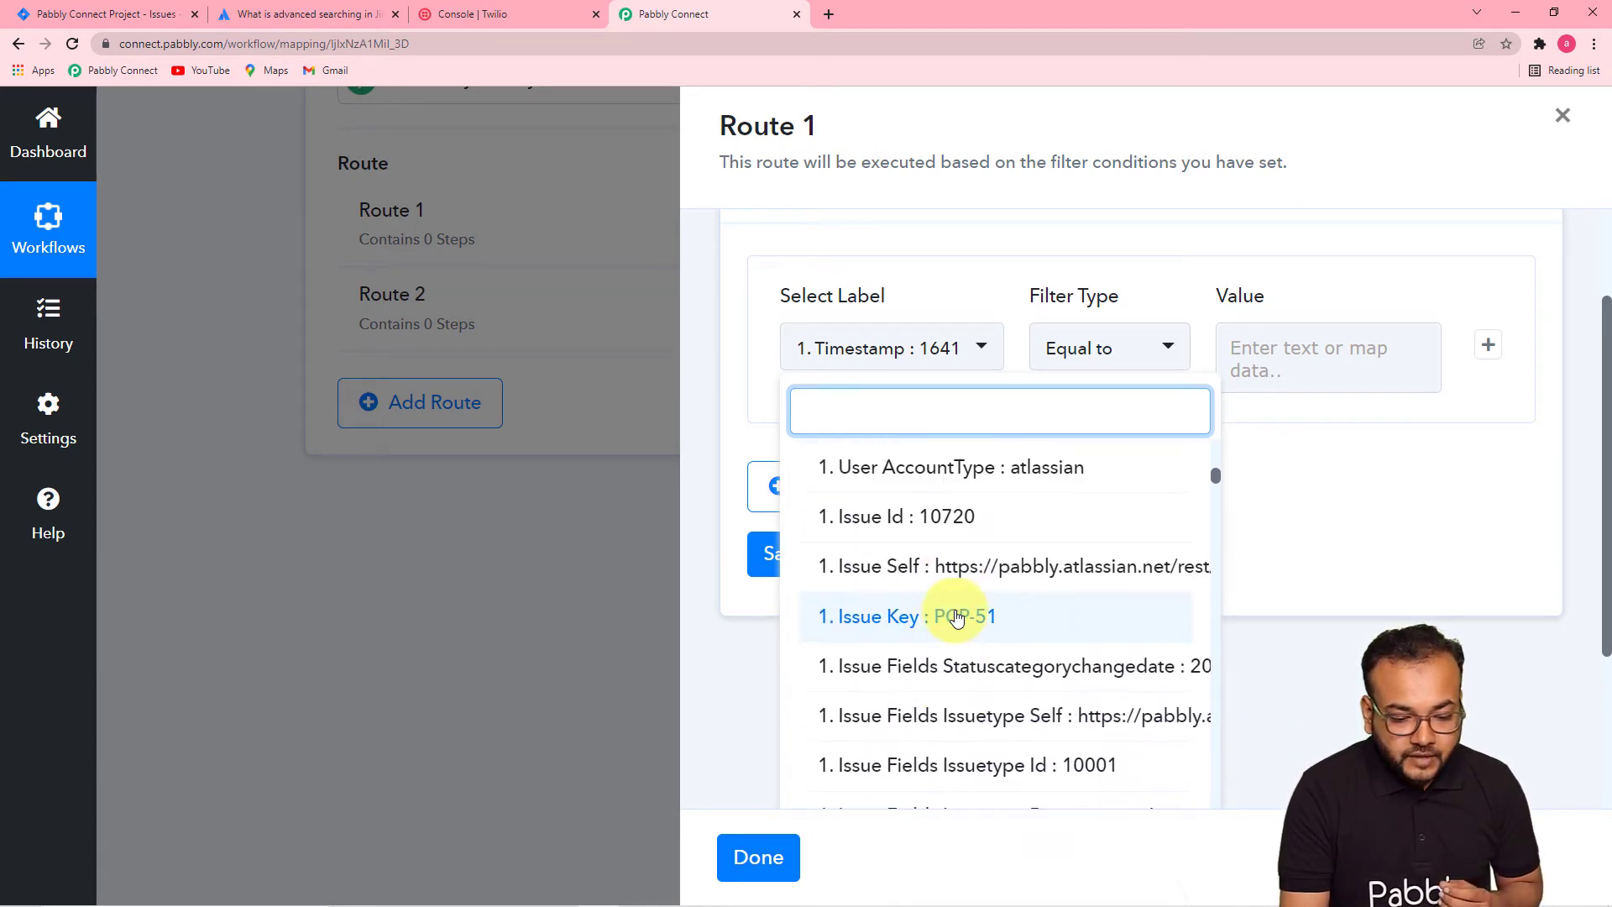
scroll(957, 617, "down", 2)
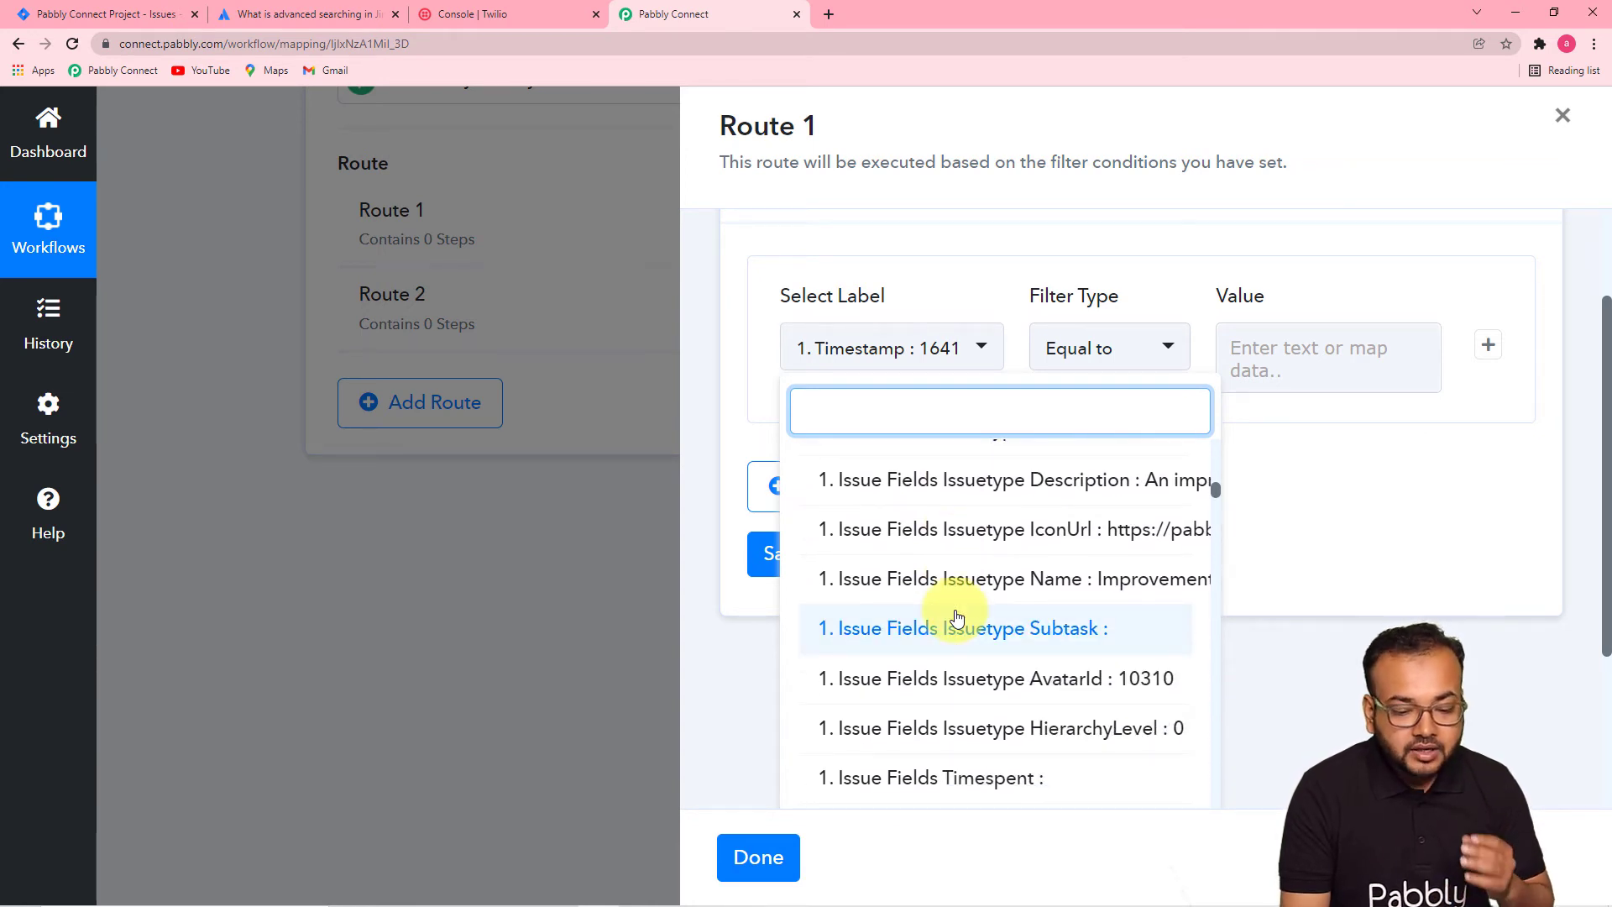
scroll(957, 617, "down", 8)
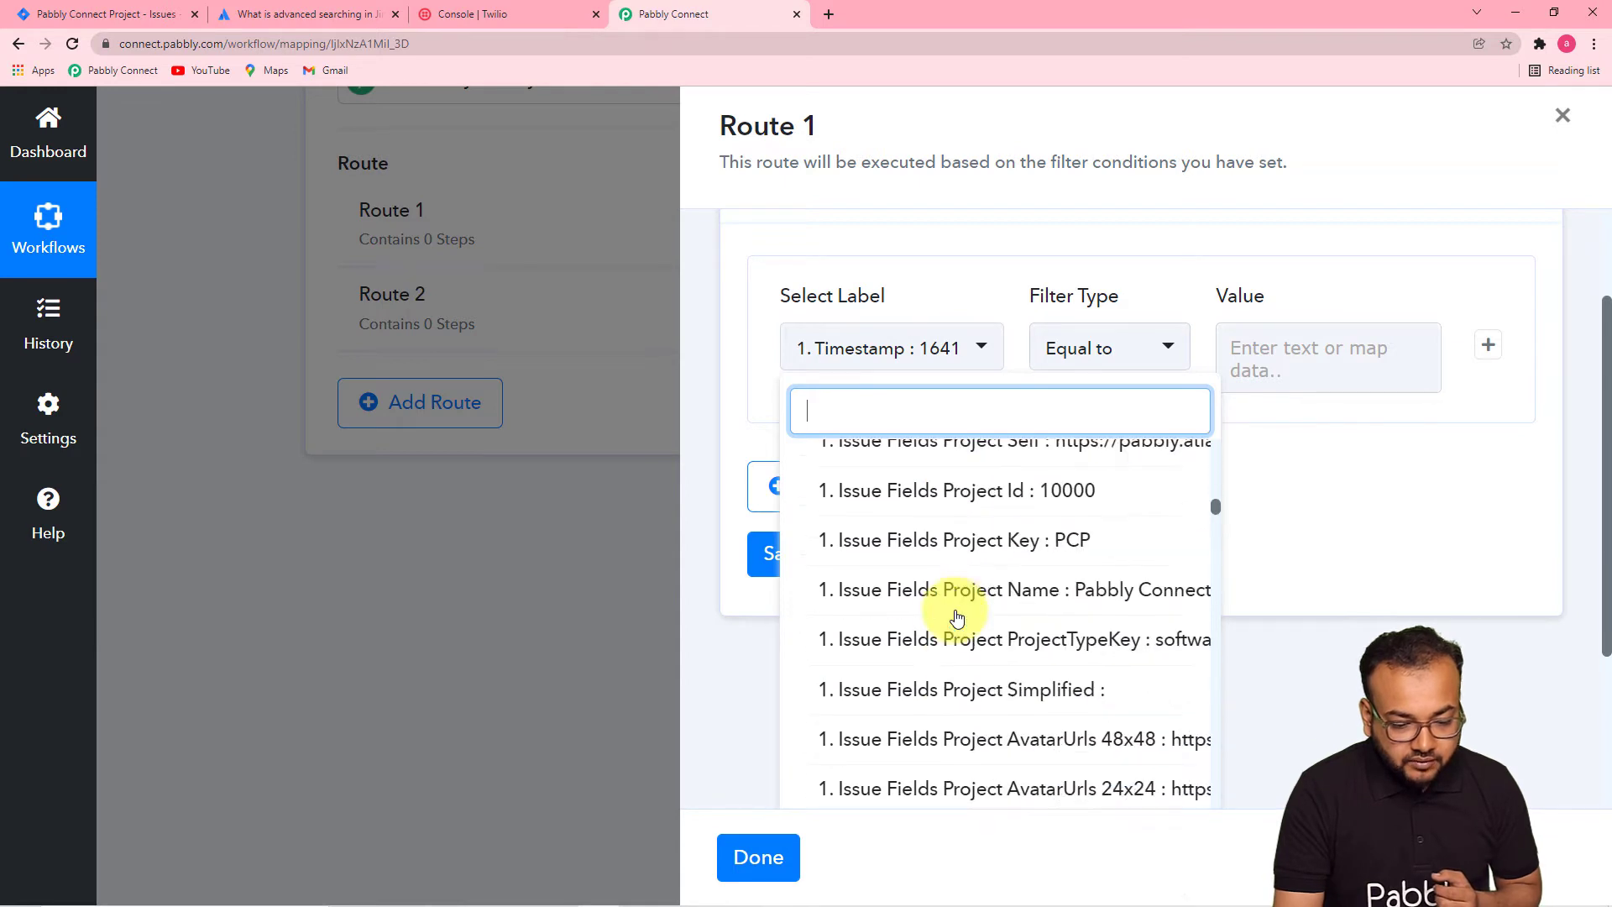
scroll(957, 617, "down", 10)
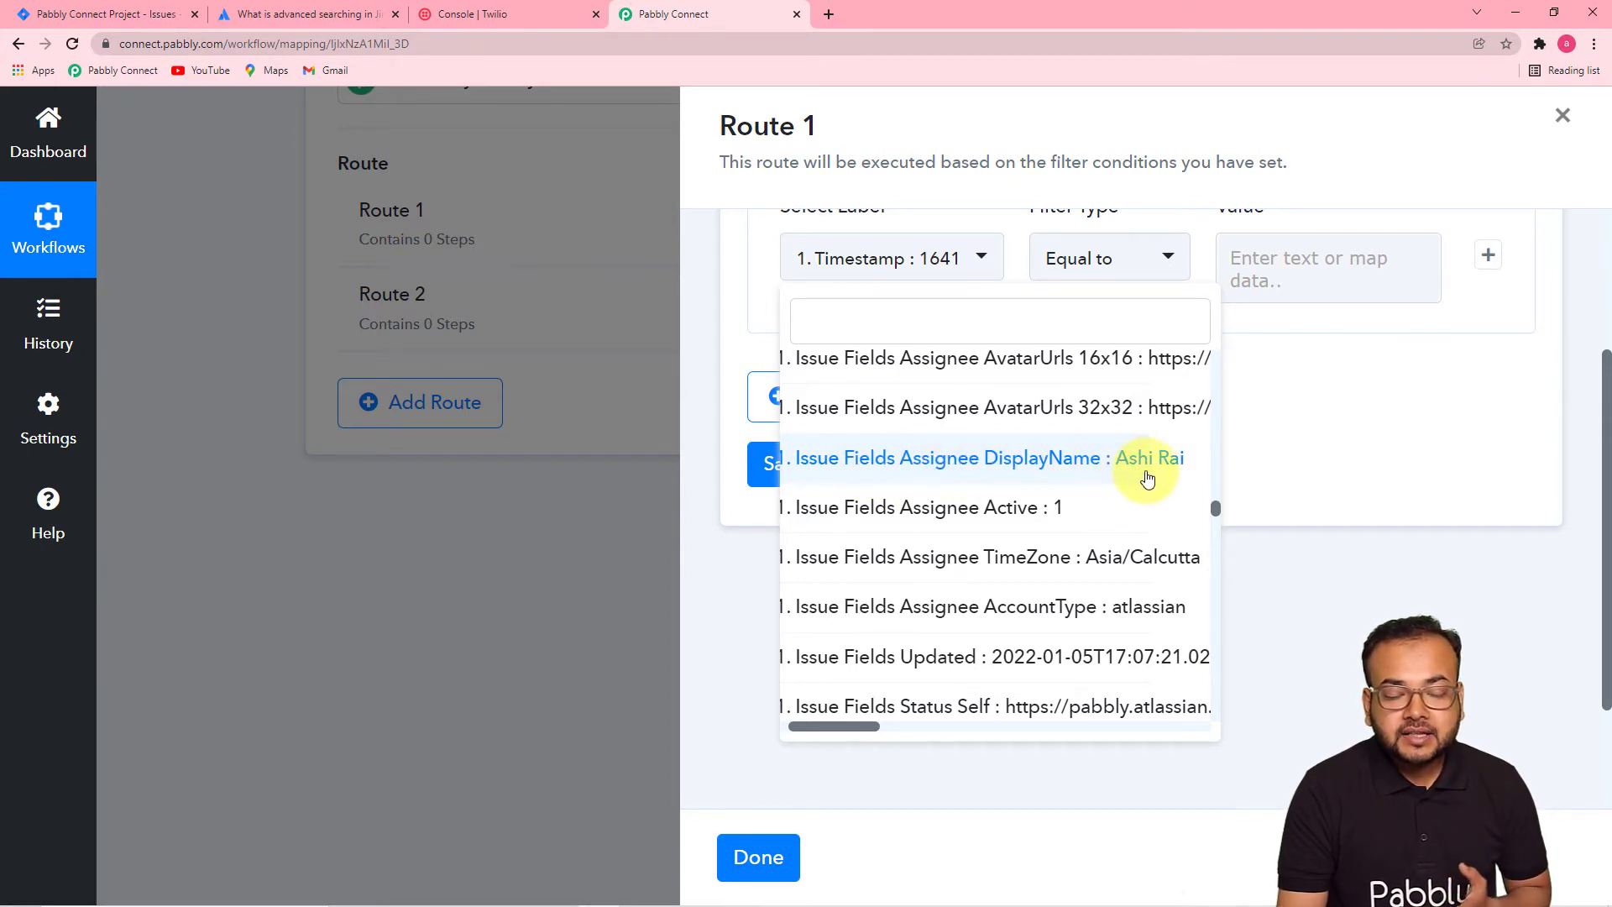
left_click(1052, 463)
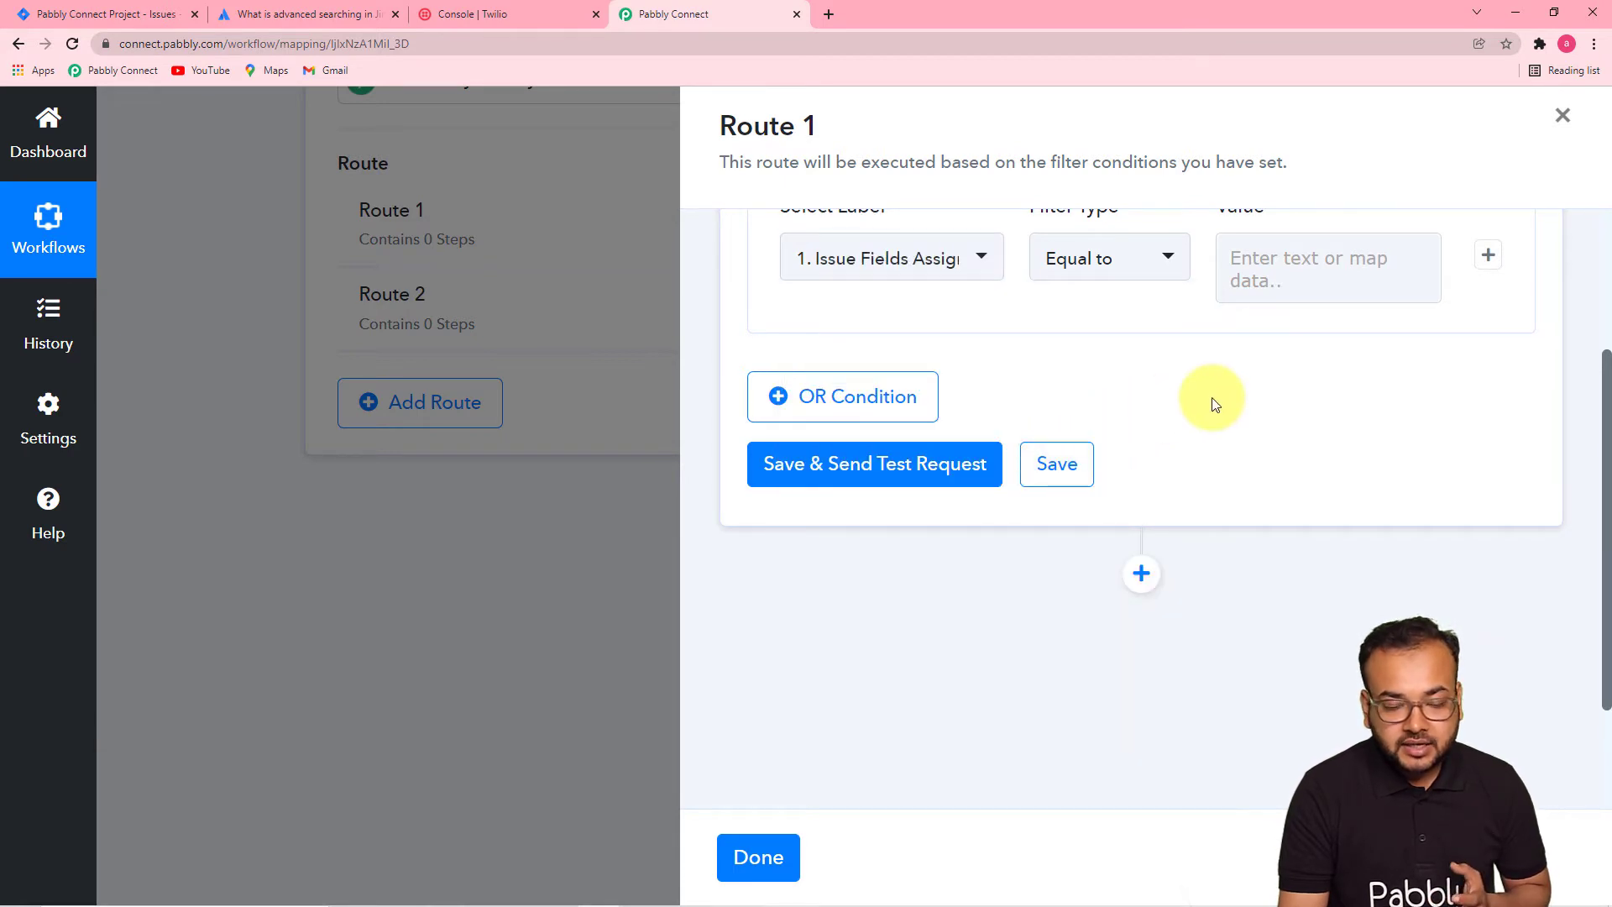
- Use the Equal to condition and enter the assignee's display name as the value
scroll(1209, 405, "up", 1)
left_click(1112, 344)
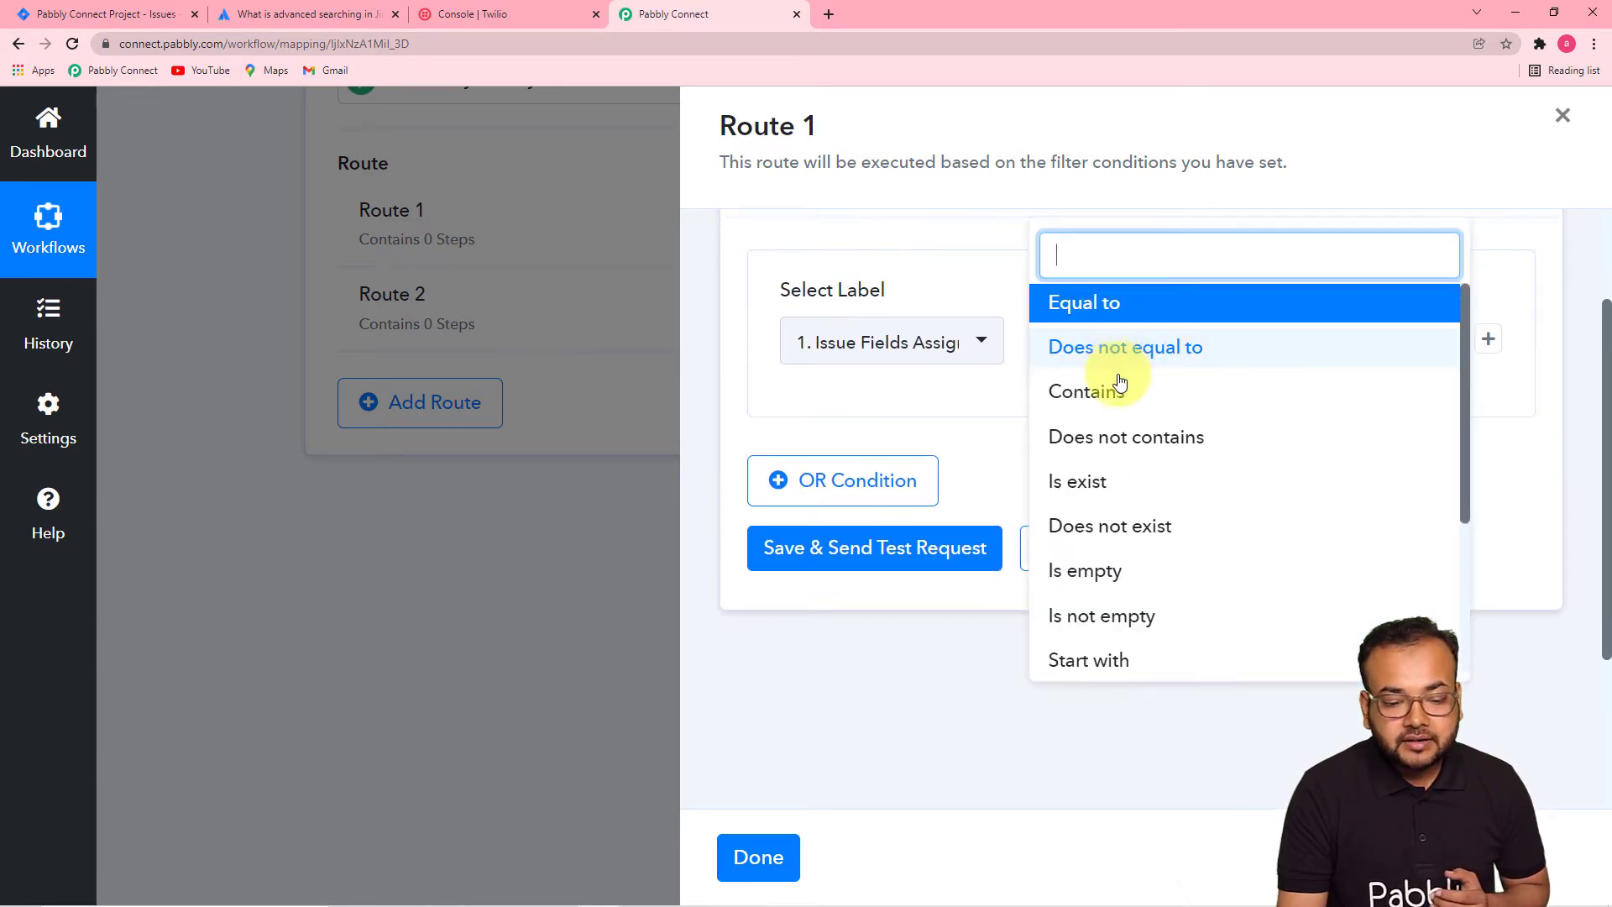
left_click(1105, 304)
left_click(1327, 349)
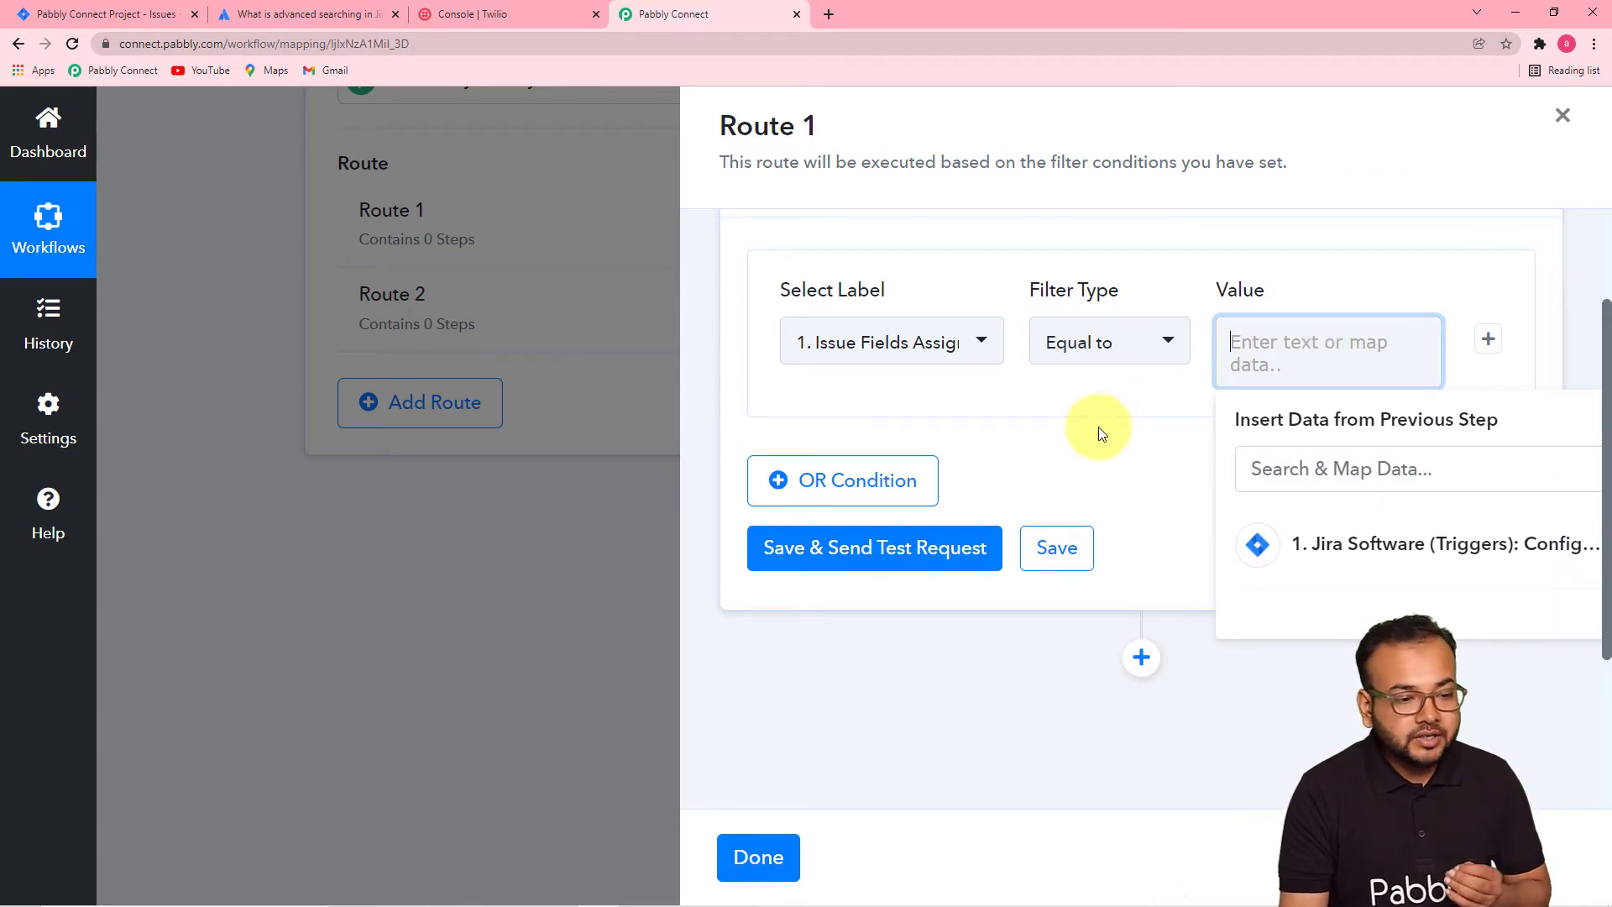
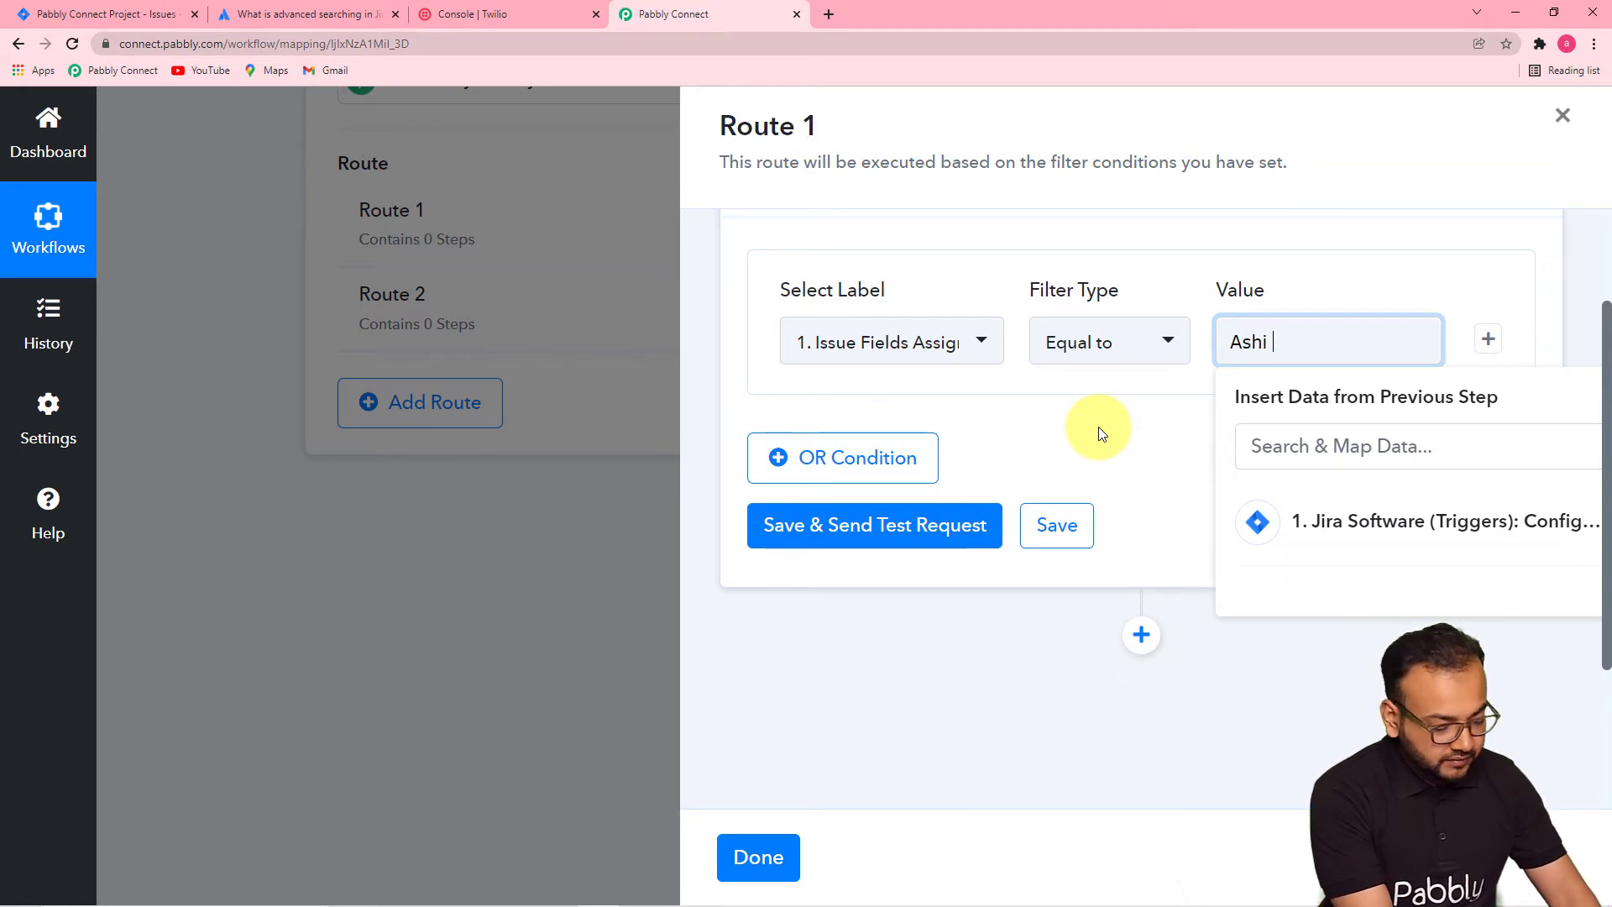
left_click(1098, 430)
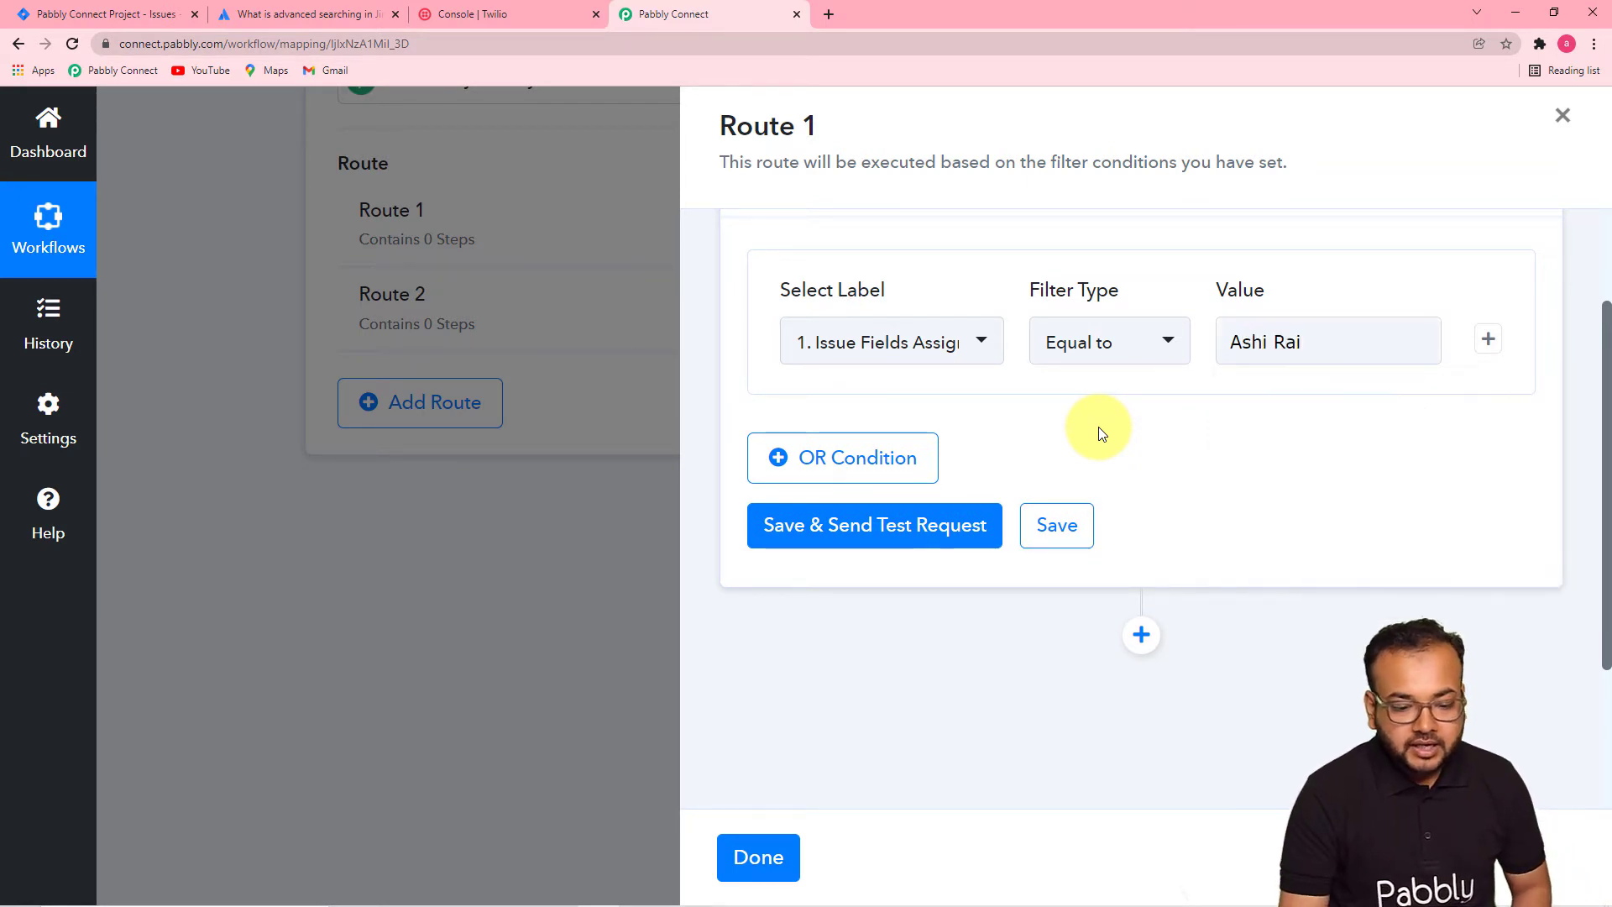
- Save the filter and send a test request, confirming 'Condition is true'
scroll(857, 531, "up", 1)
scroll(855, 531, "up", 1)
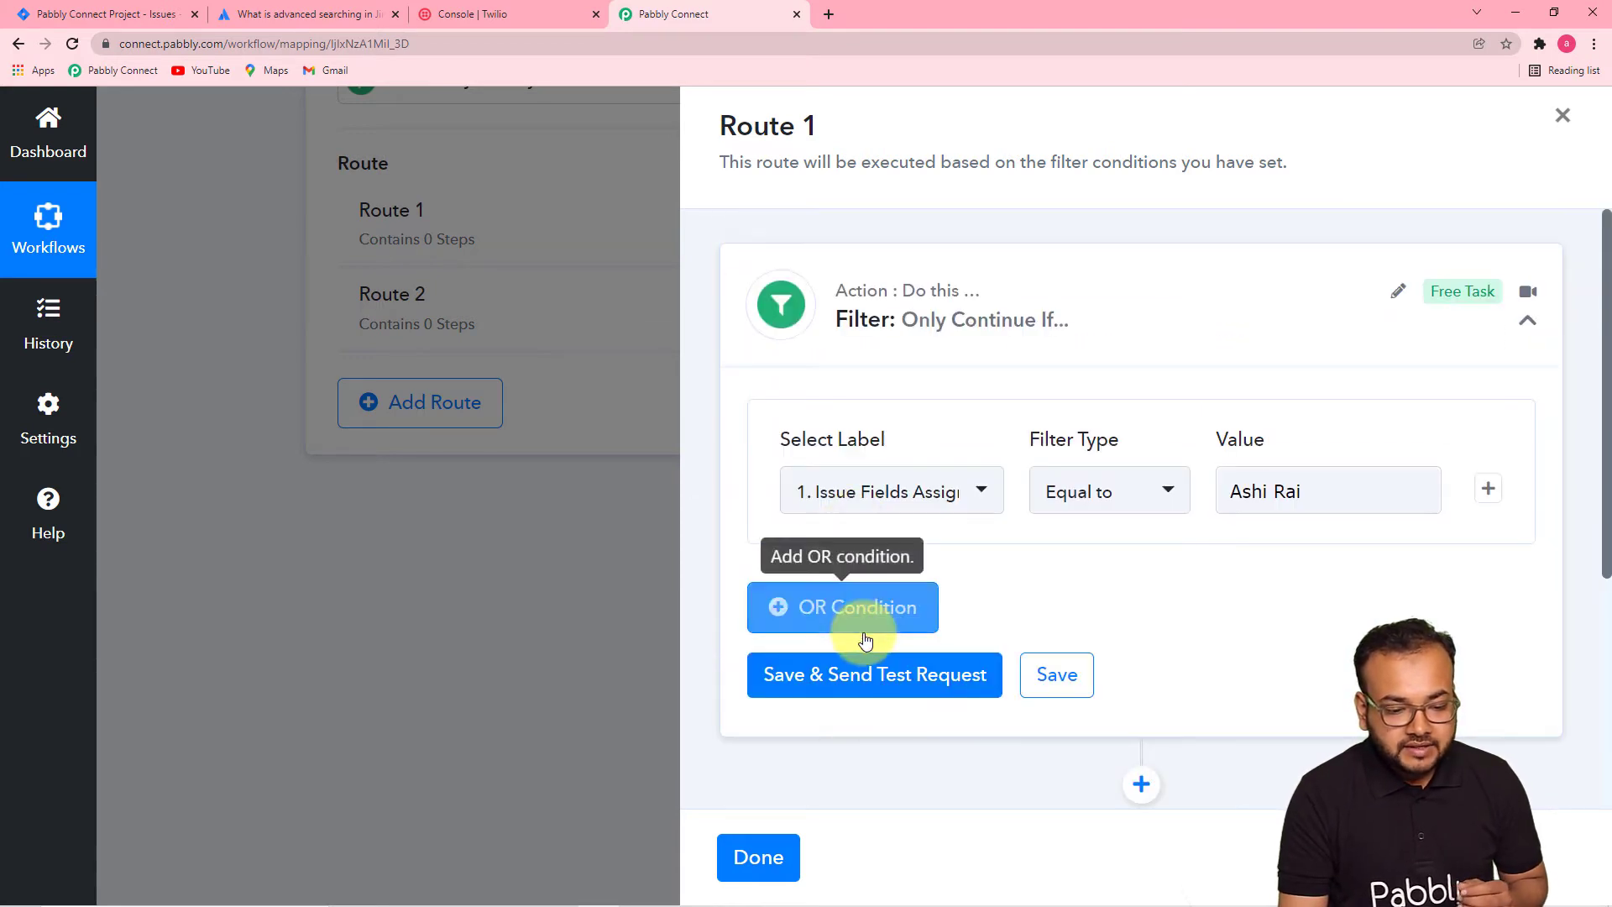
left_click(869, 671)
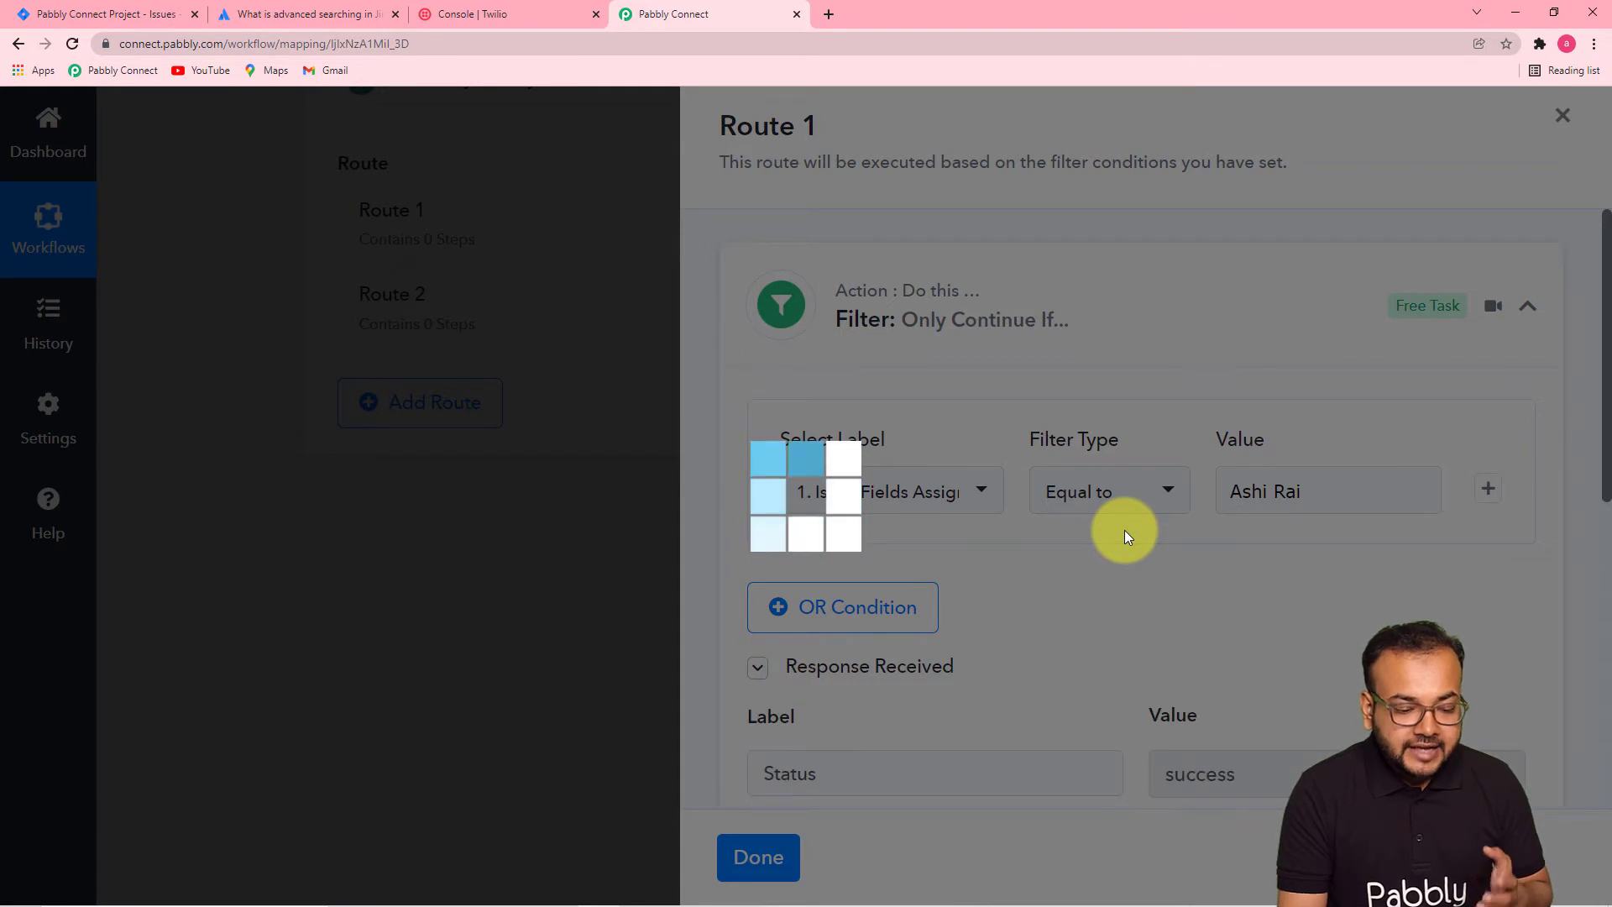
scroll(1125, 531, "down", 3)
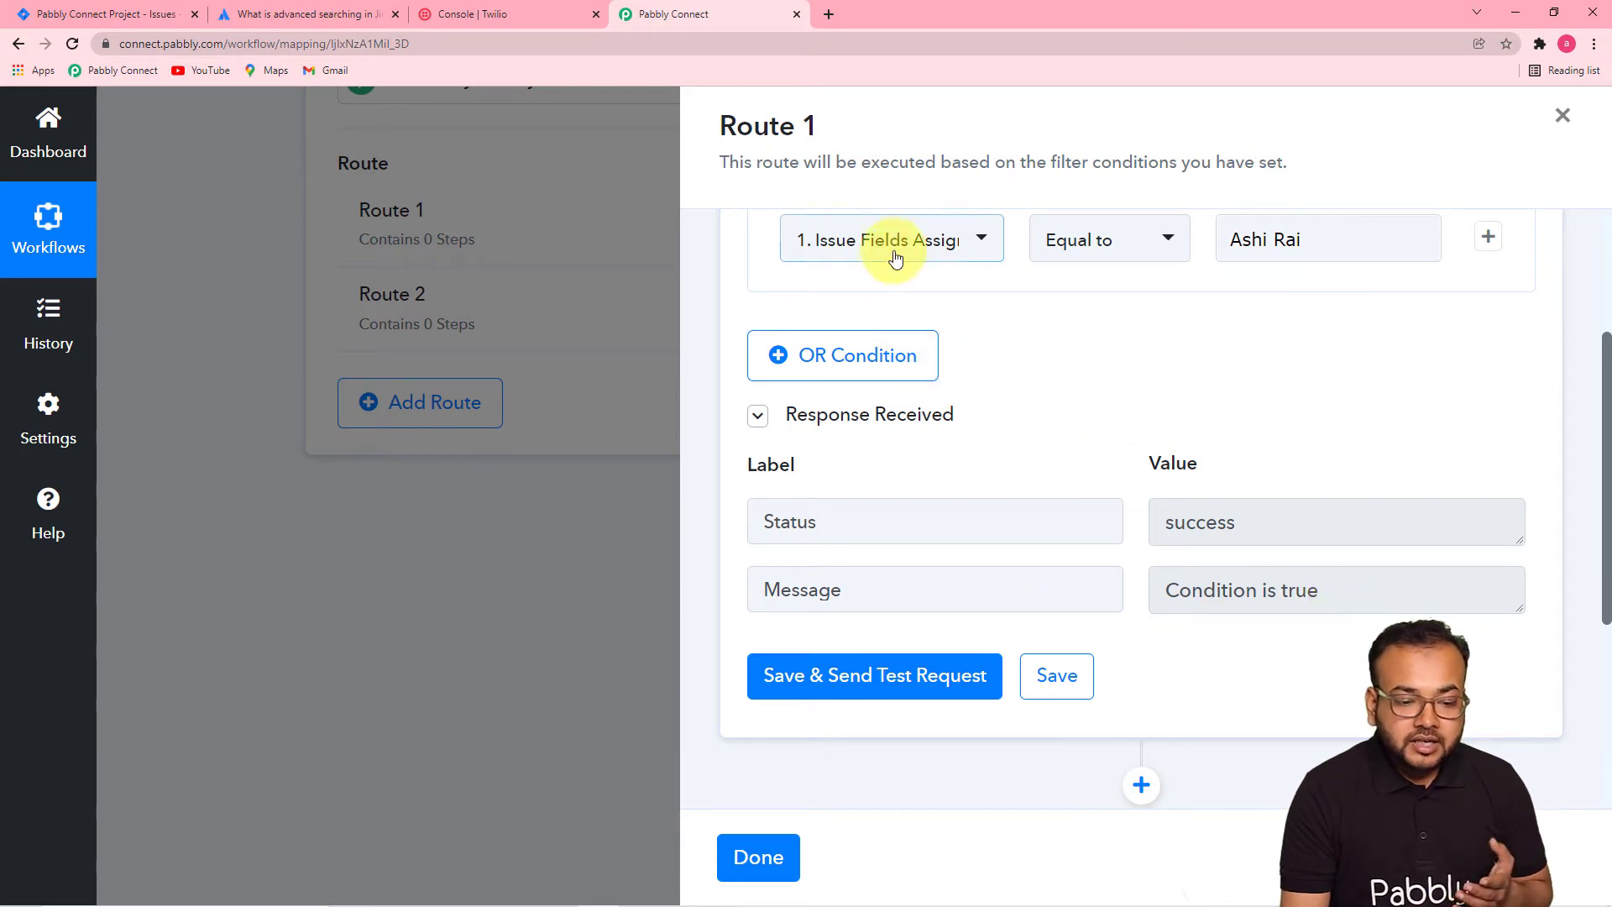
left_click(970, 253)
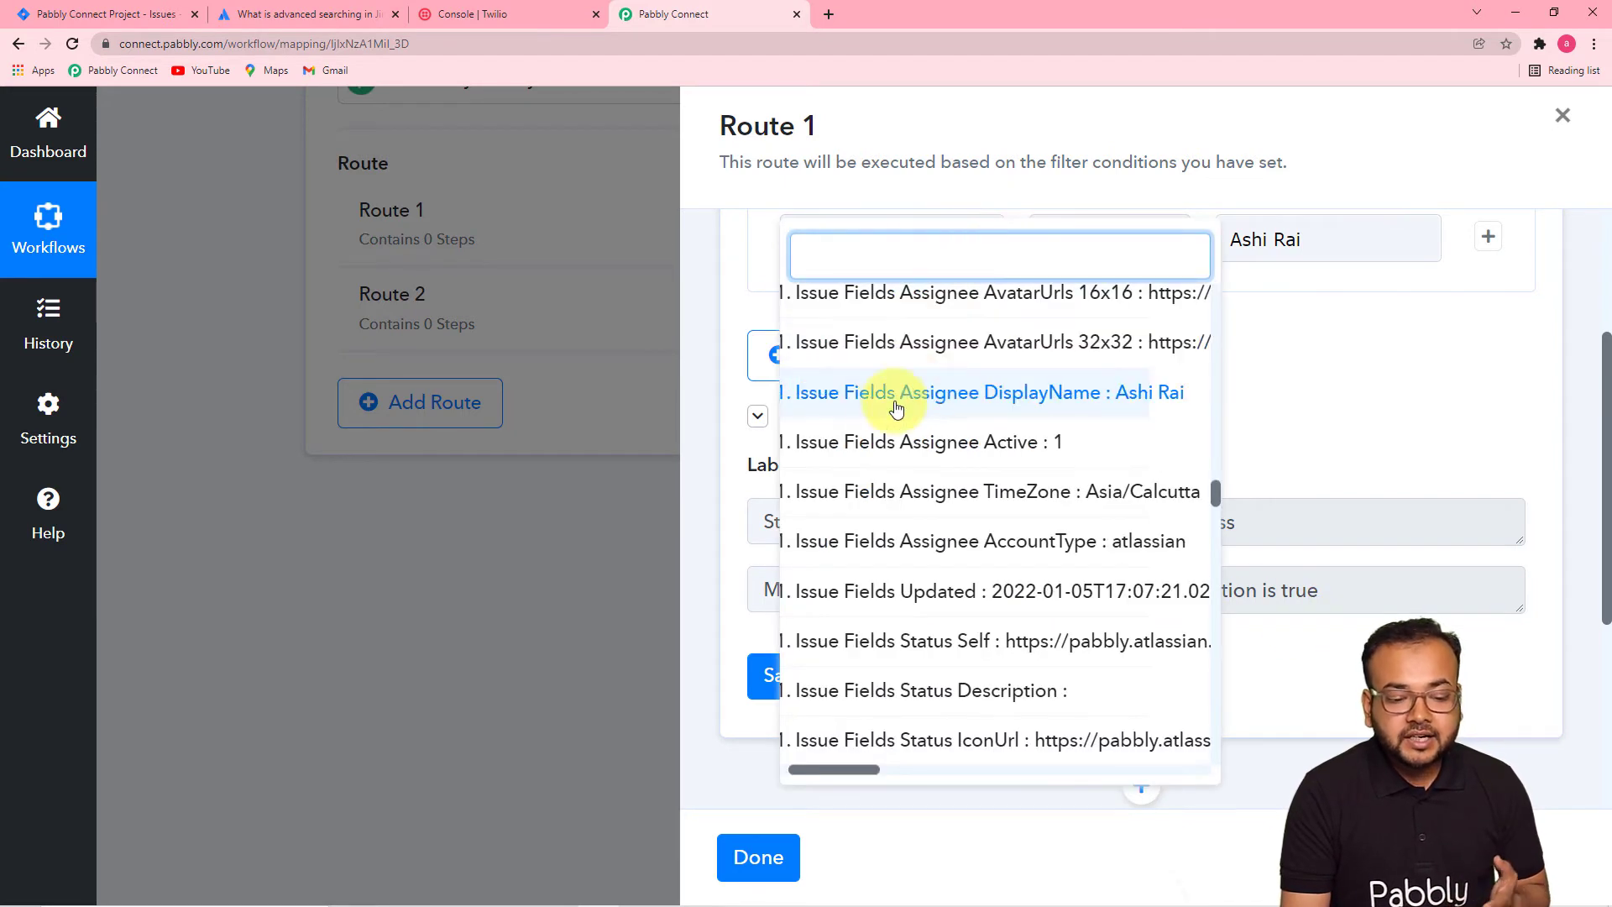
left_click(1124, 410)
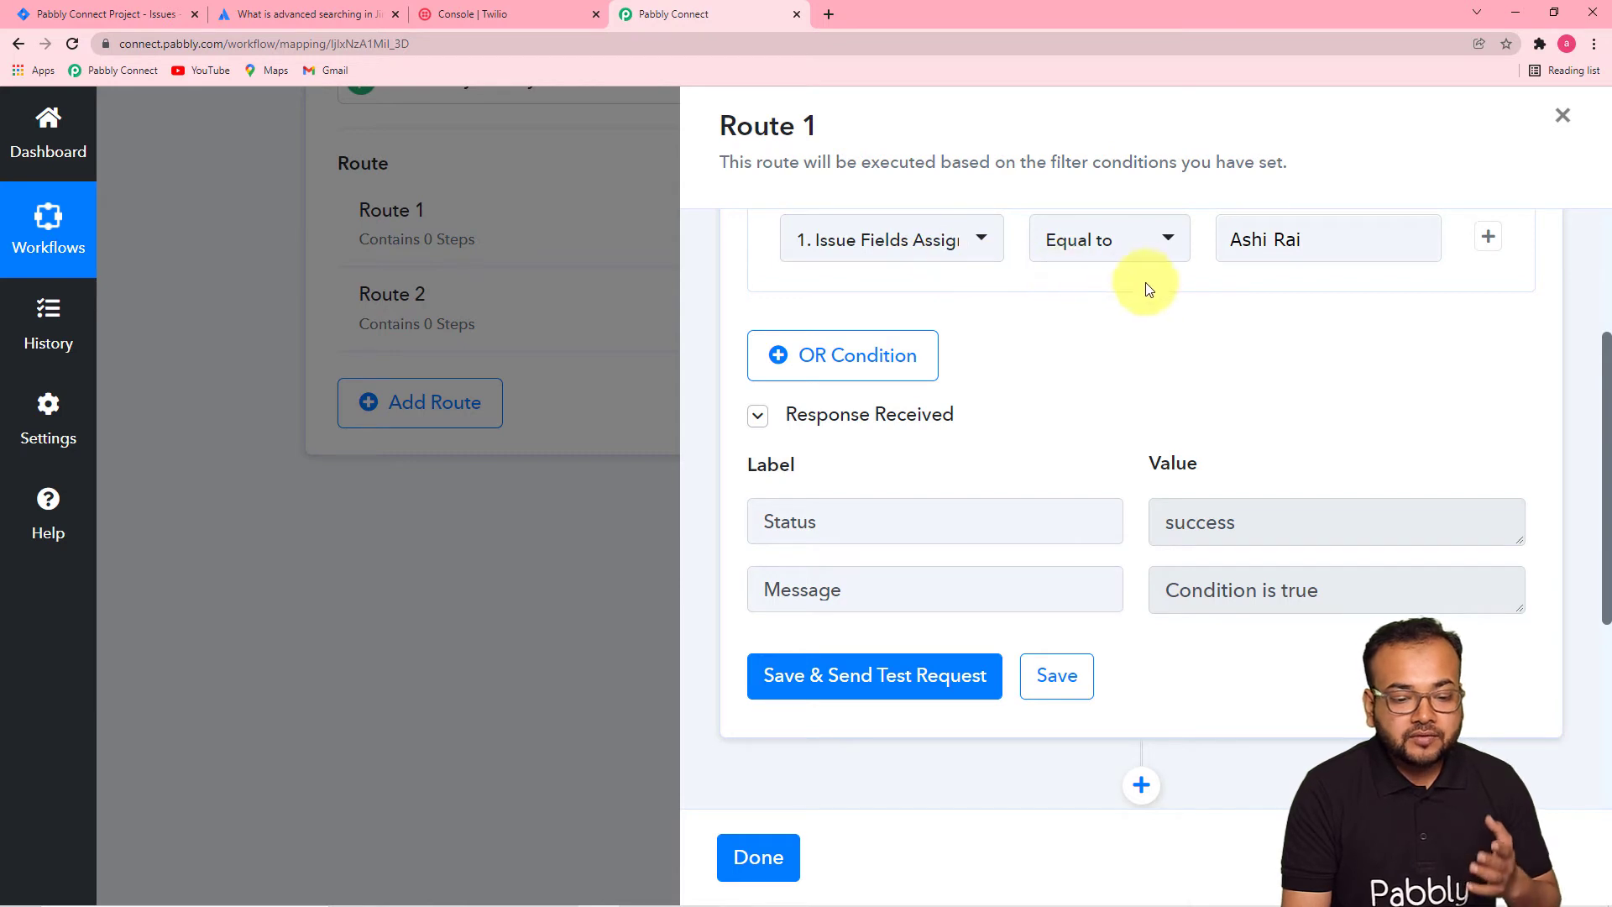
scroll(1176, 327, "down", 2)
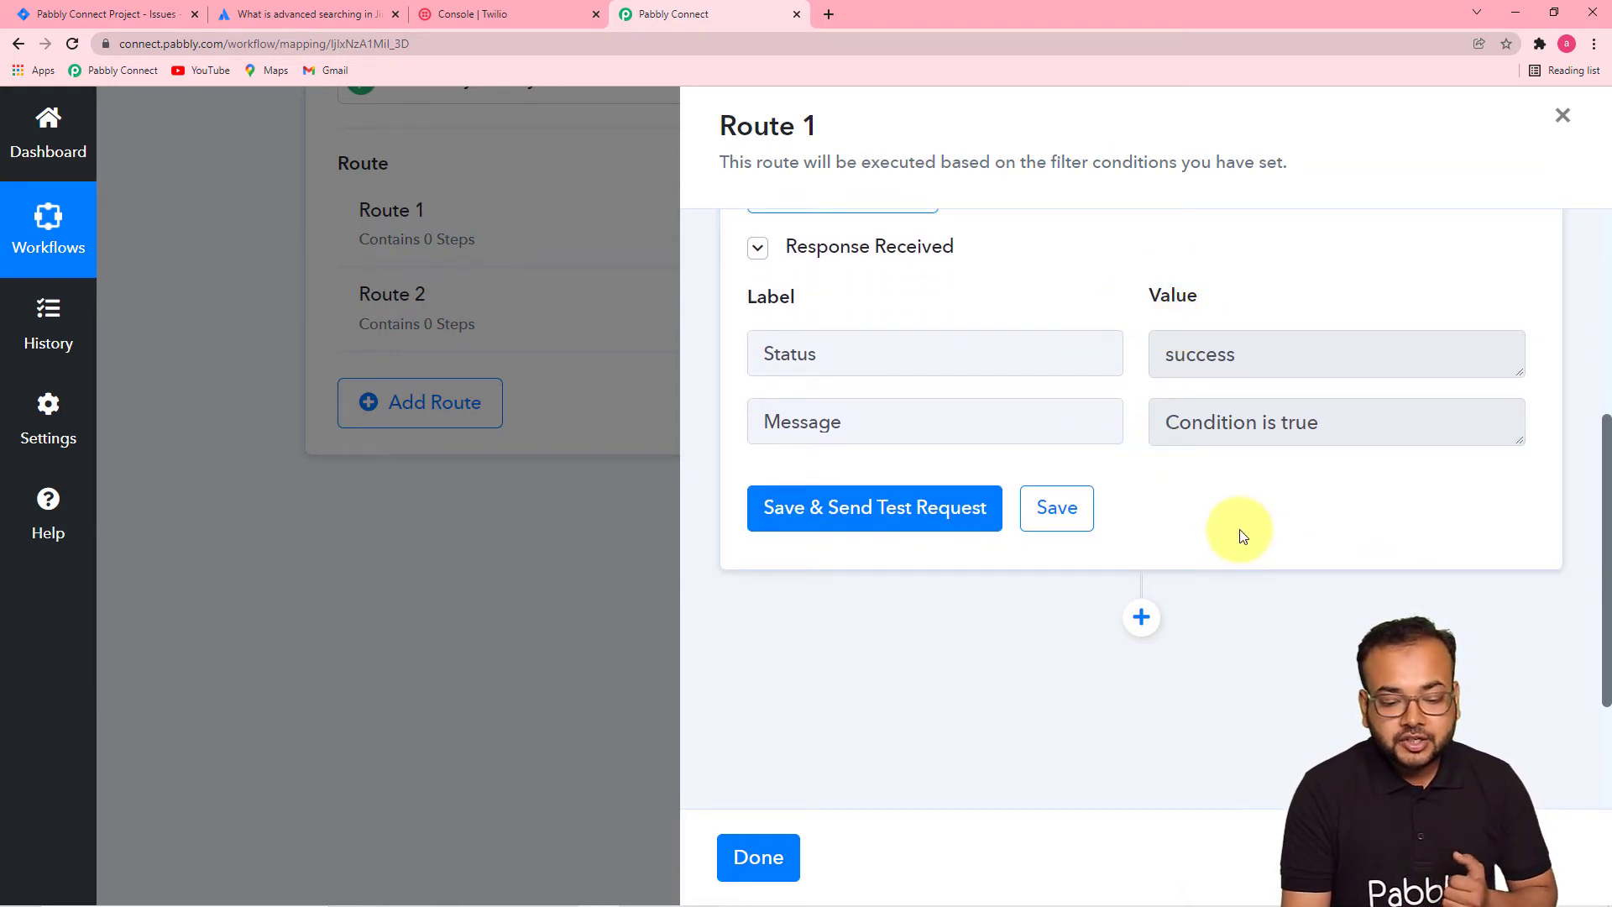
scroll(1219, 534, "down", 1)
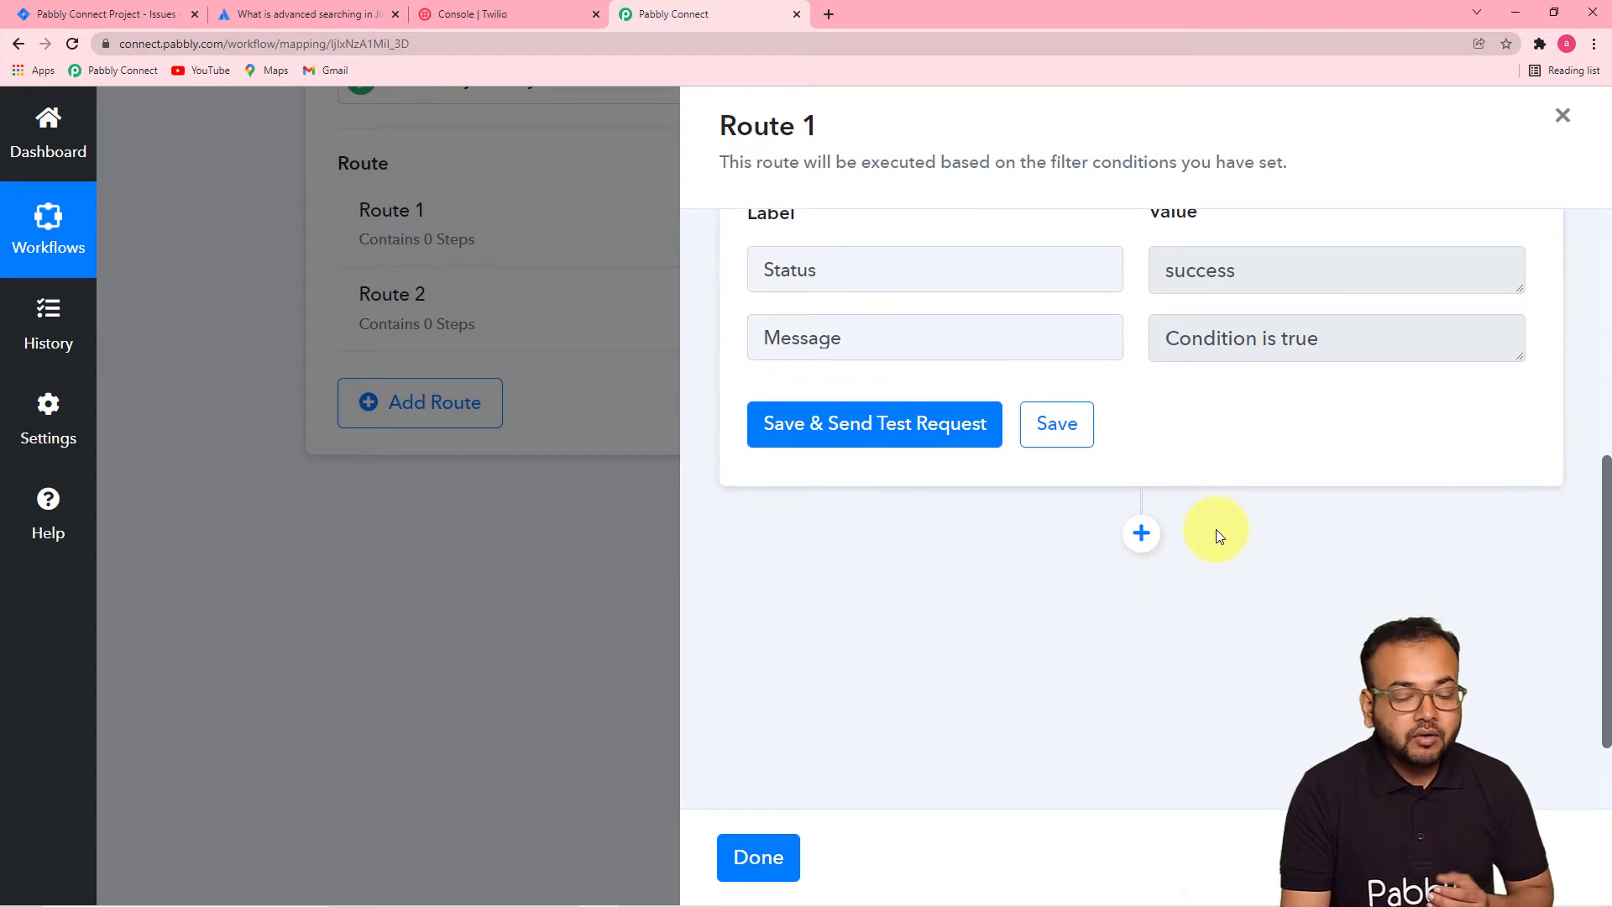
scroll(1242, 492, "up", 1)
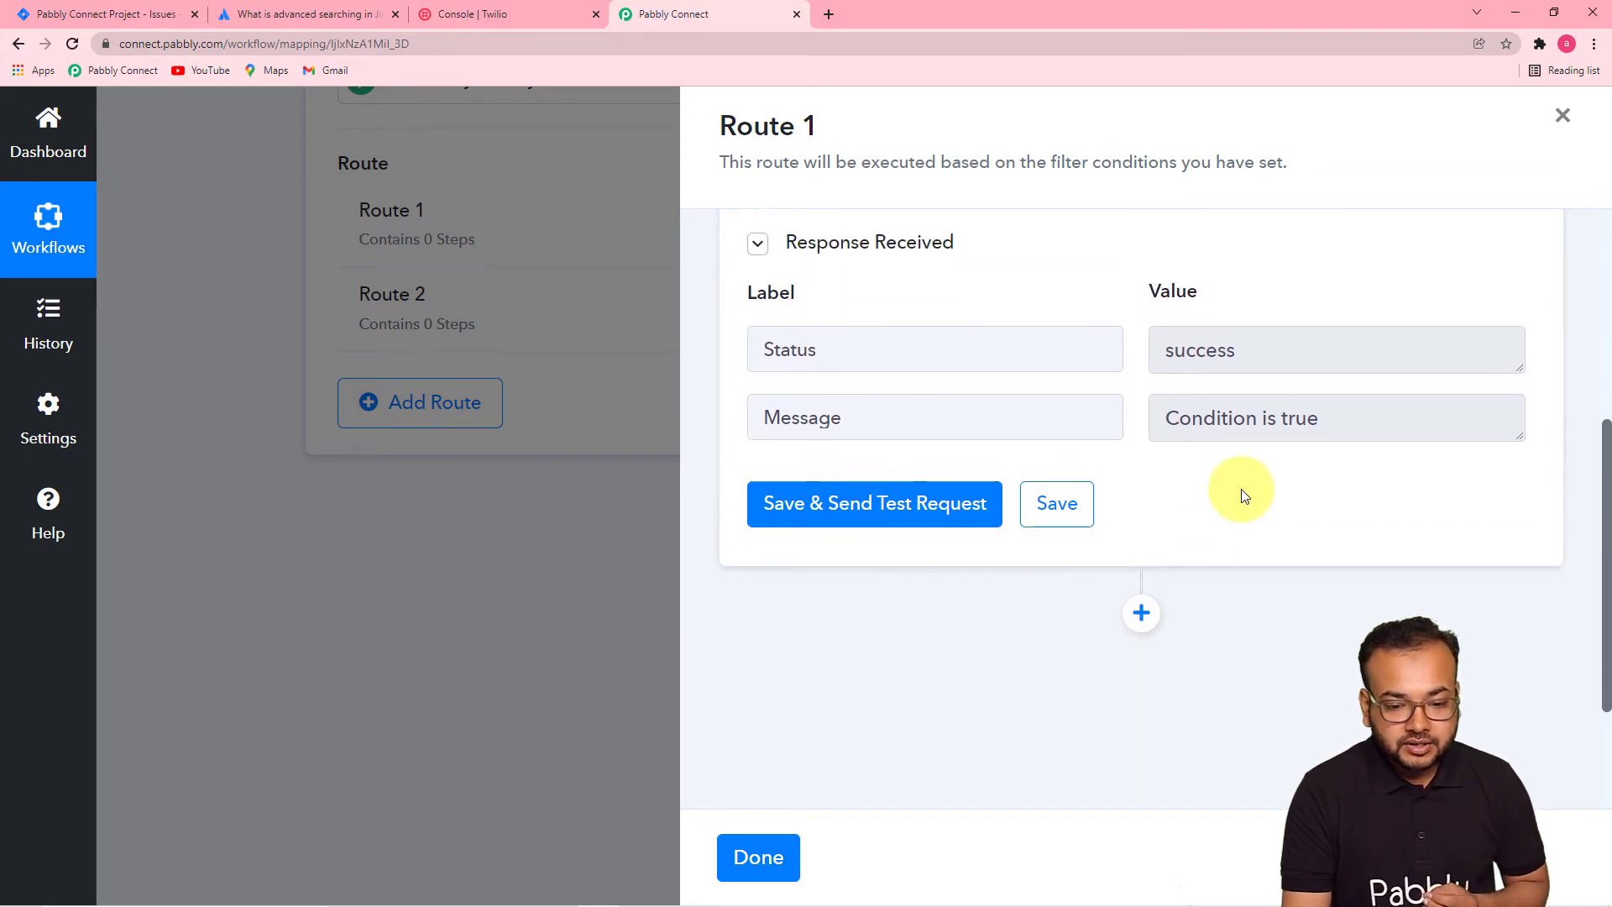
scroll(1242, 495, "up", 5)
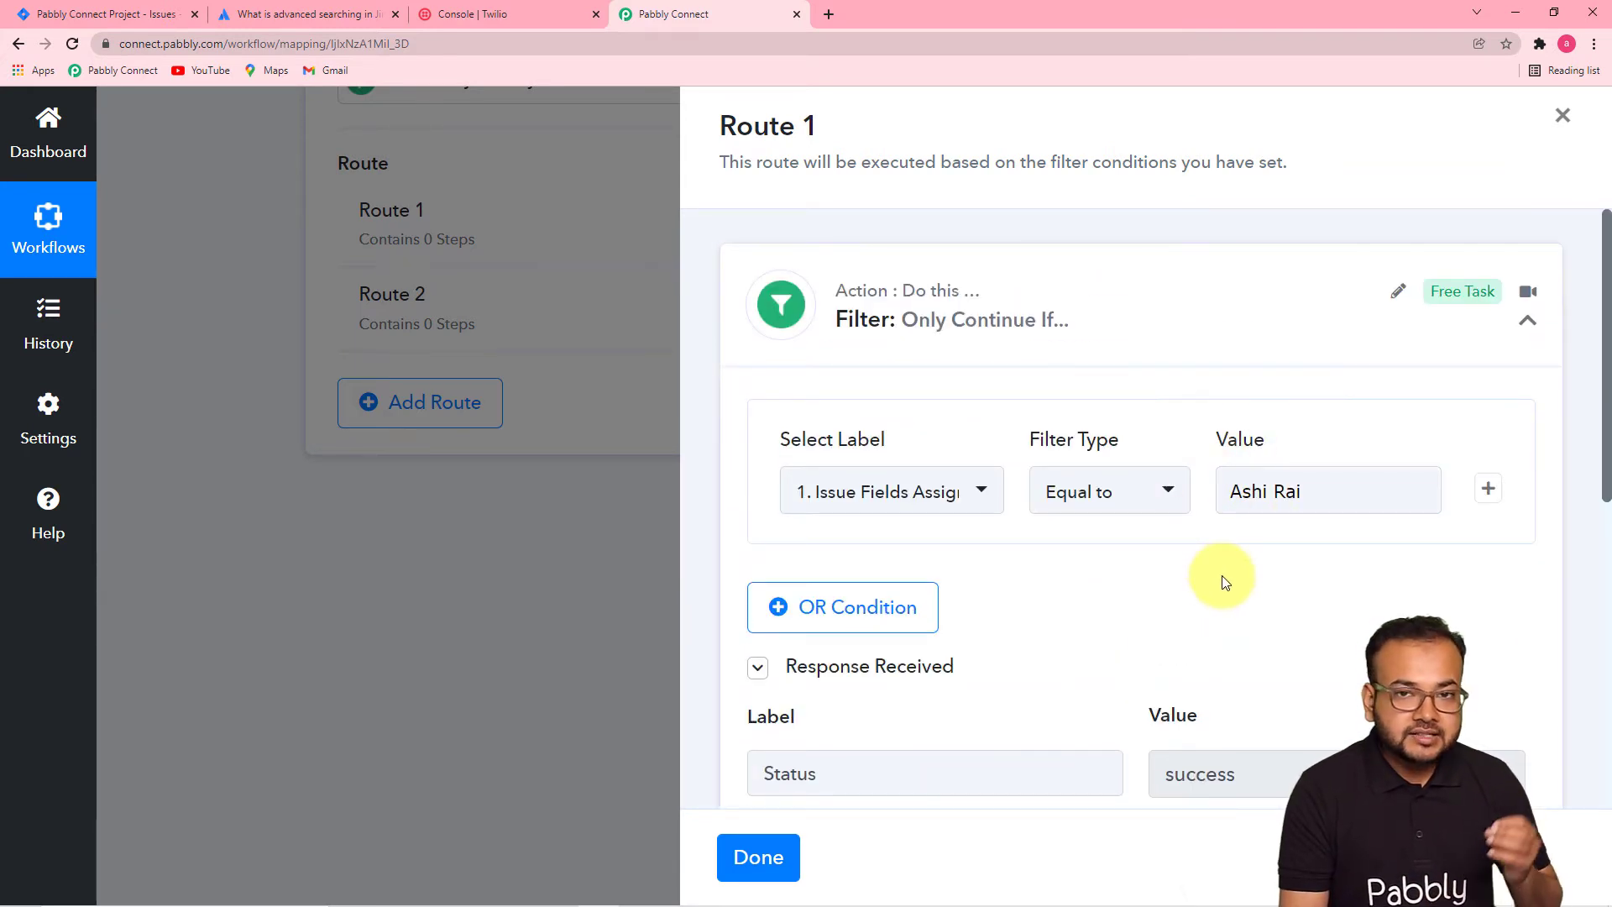
scroll(1222, 581, "down", 8)
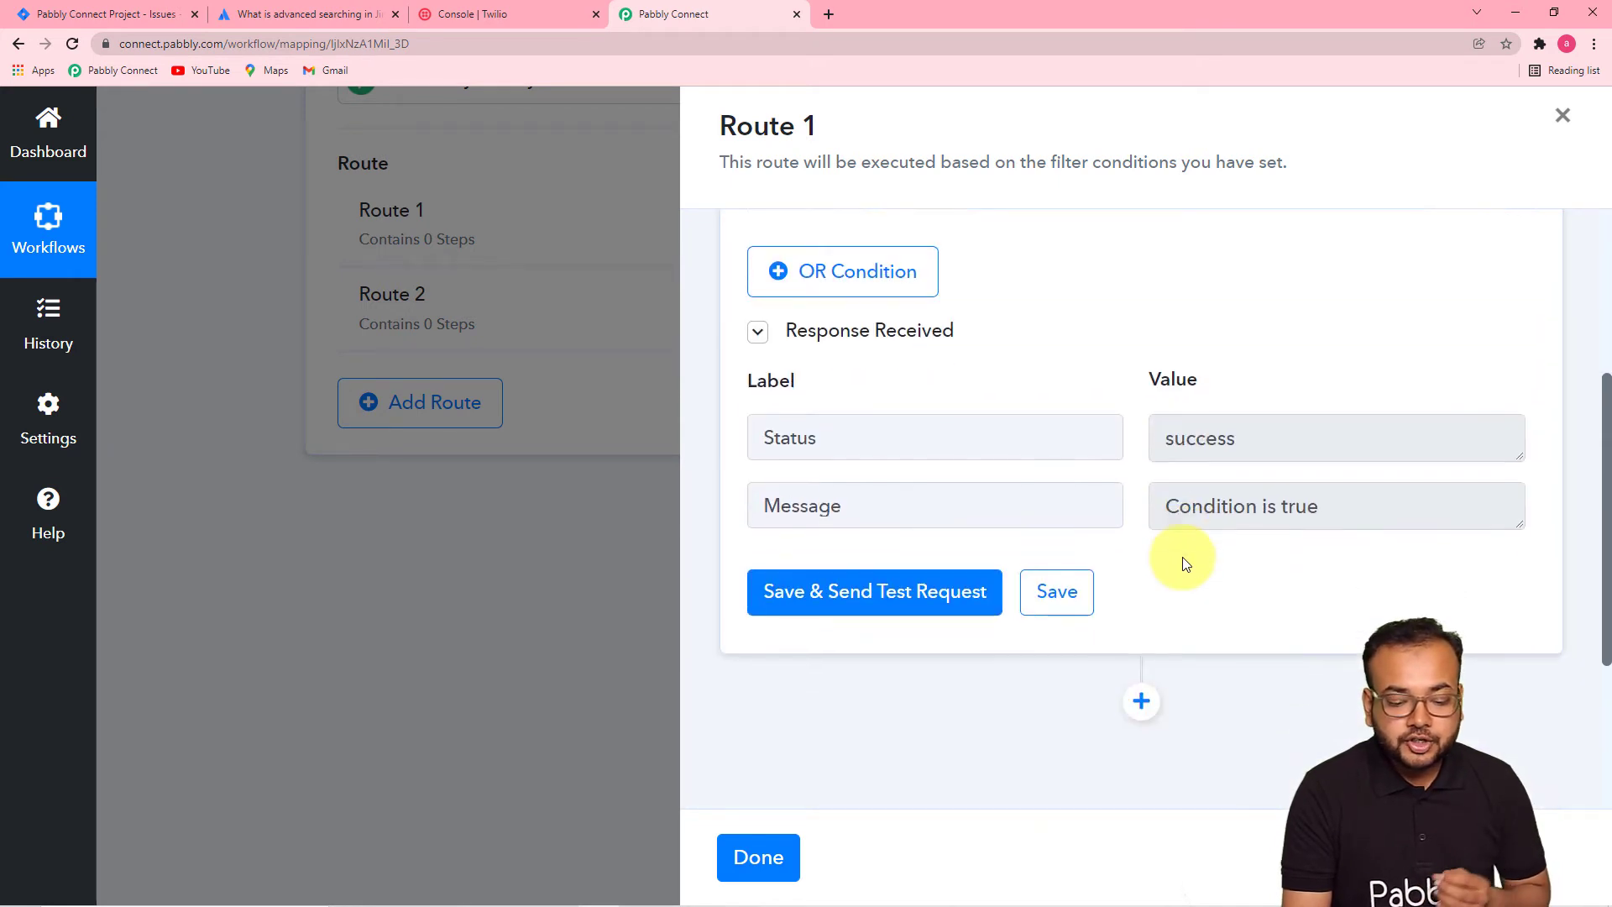
- Add a Twilio Send SMS Message action to Route 1 and start connecting an account
left_click(1140, 411)
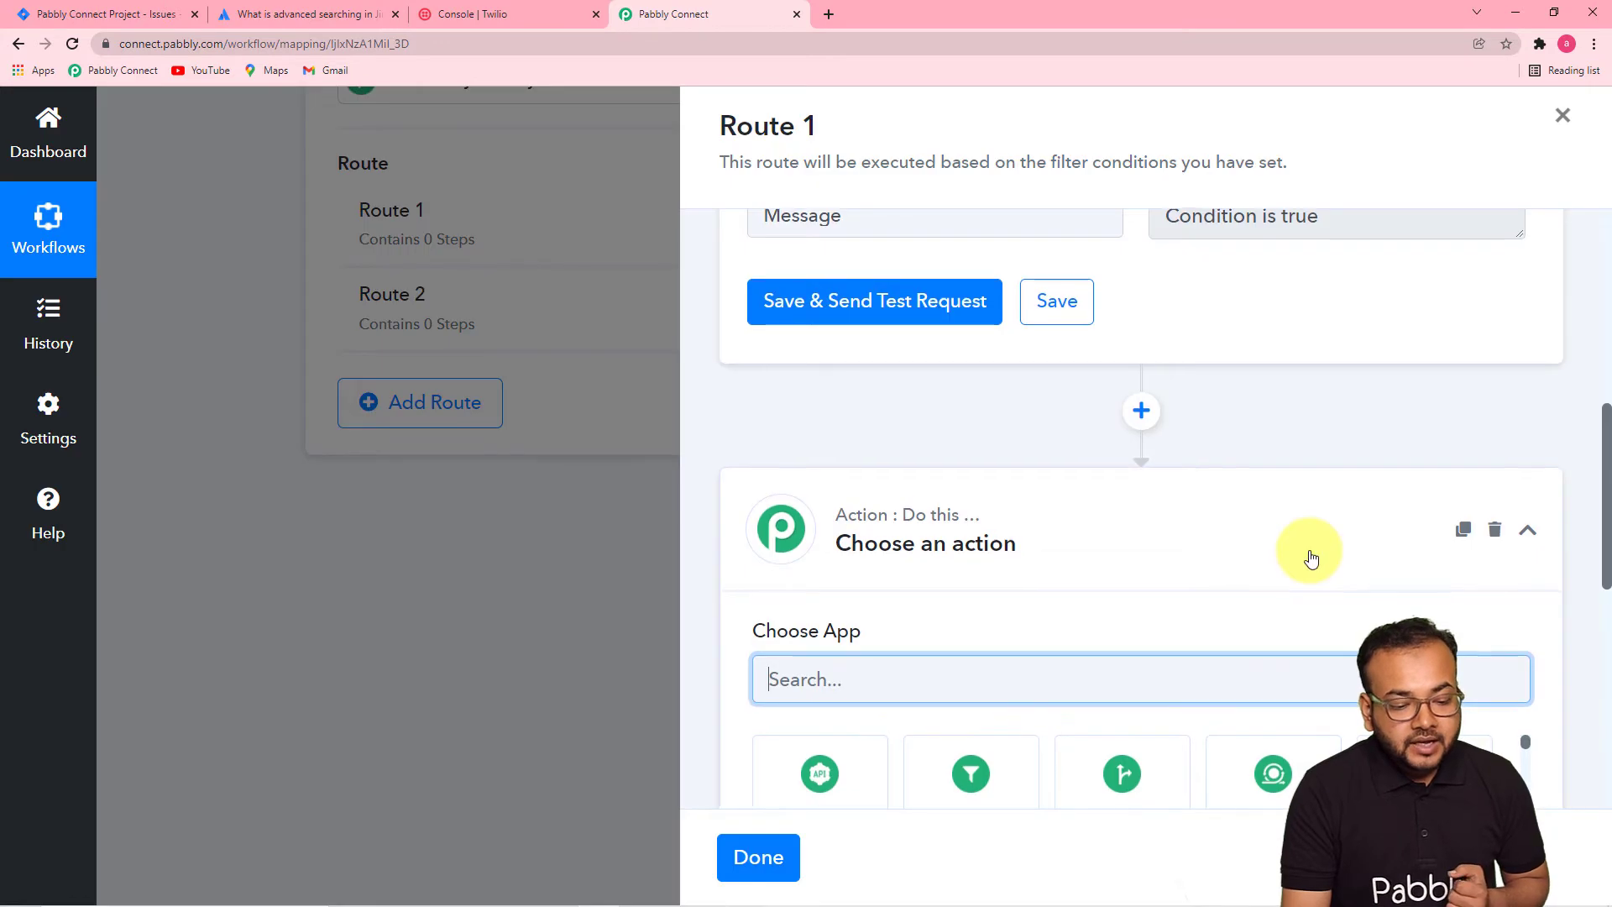
scroll(1038, 380, "down", 3)
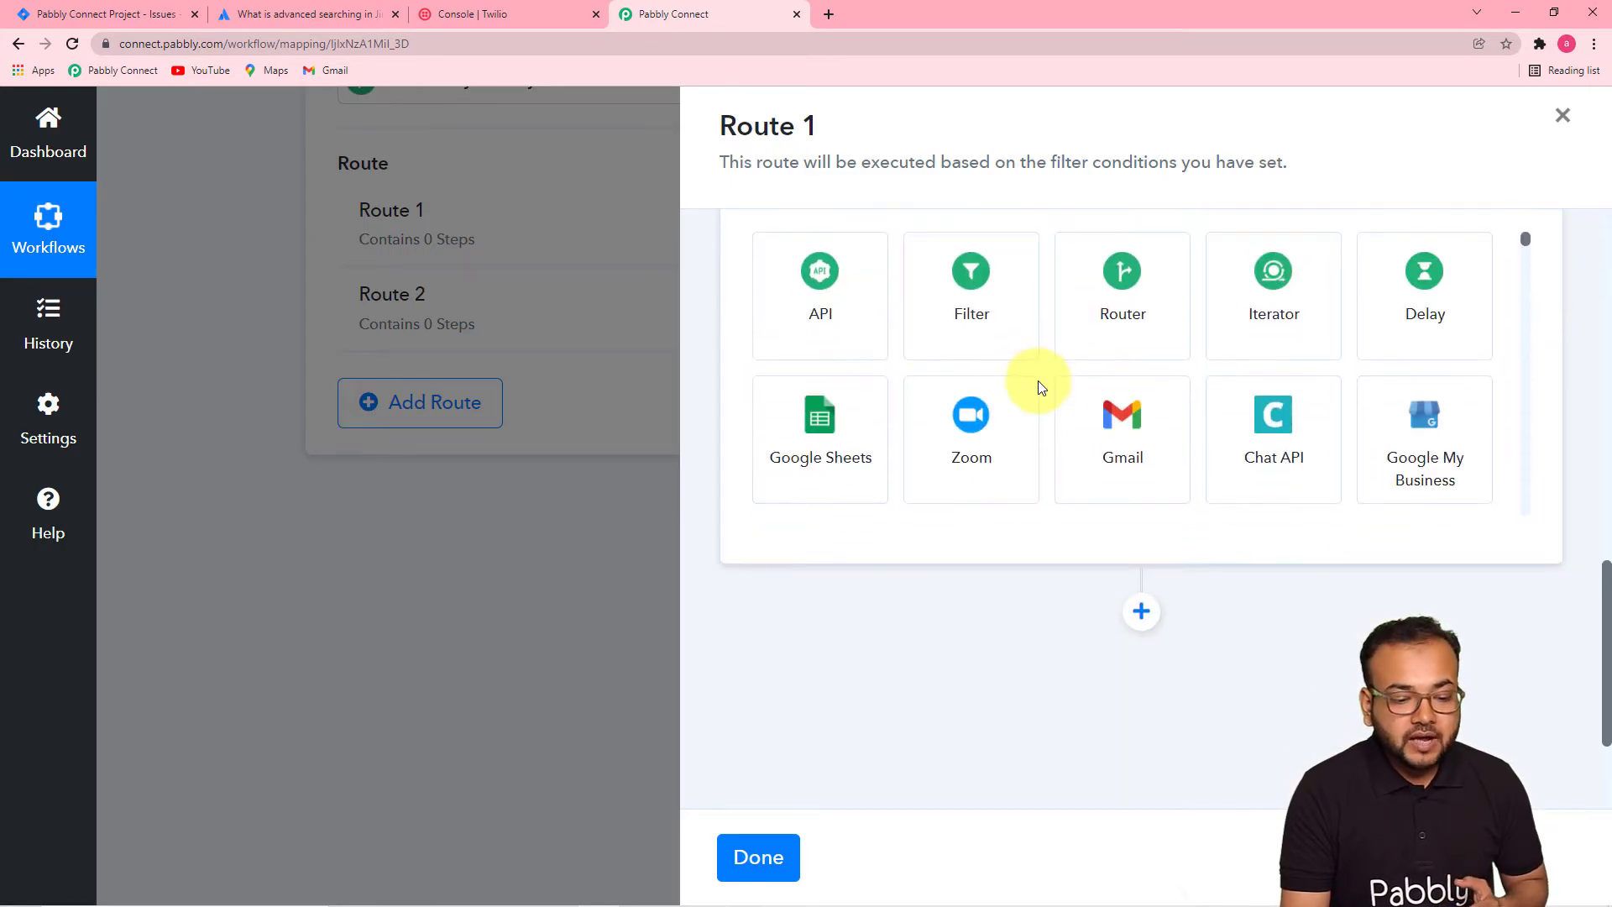
scroll(1038, 403, "up", 2)
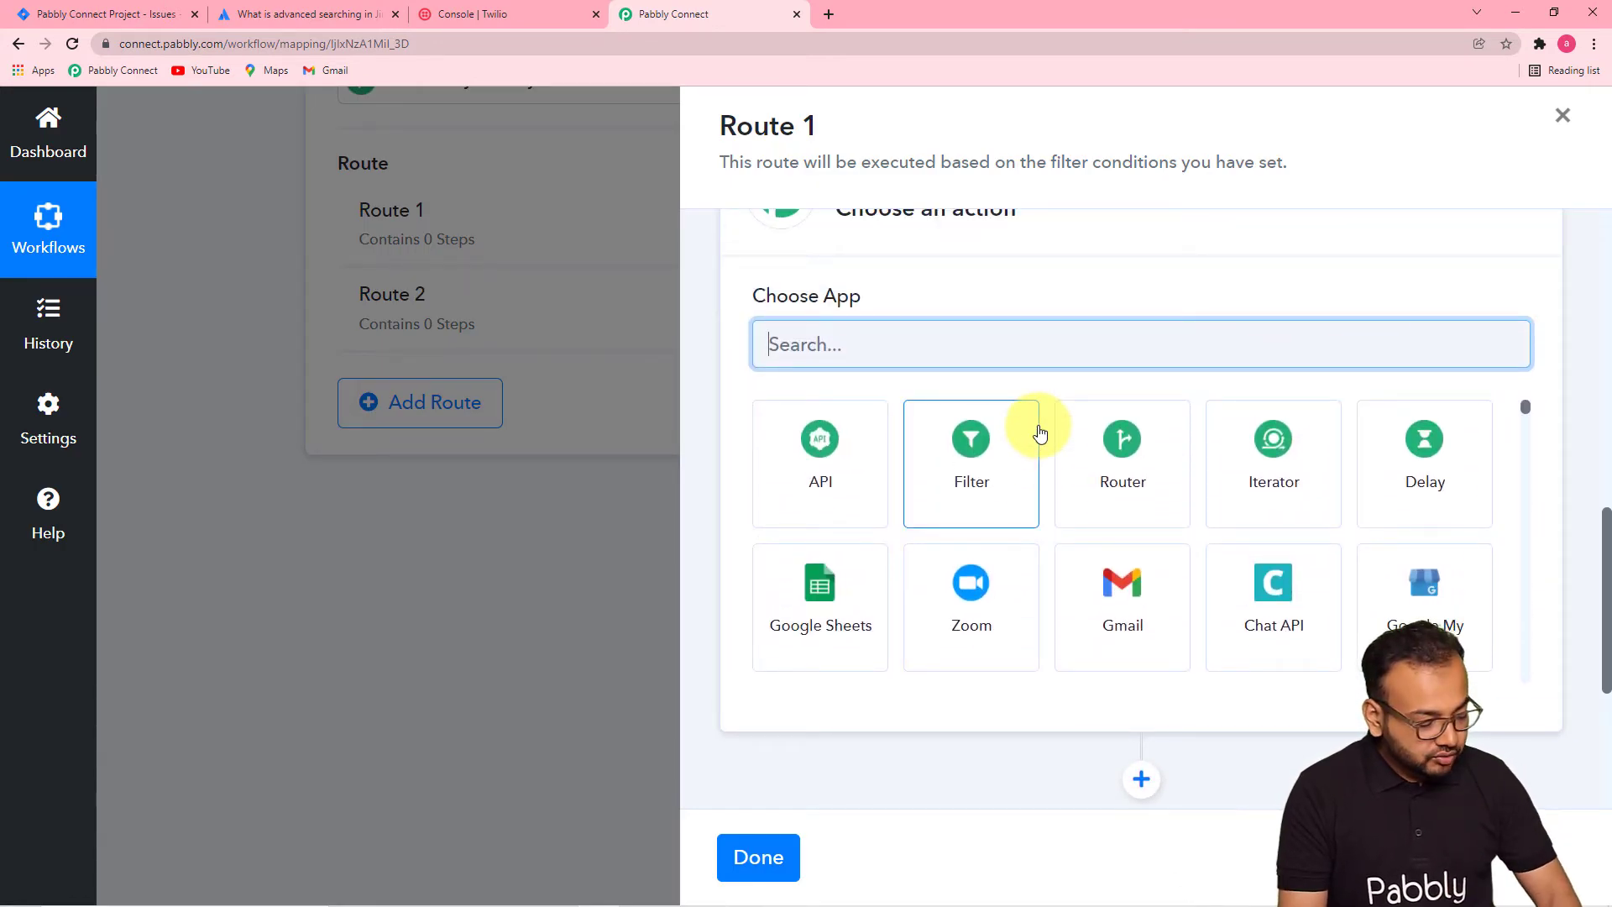
type("wili")
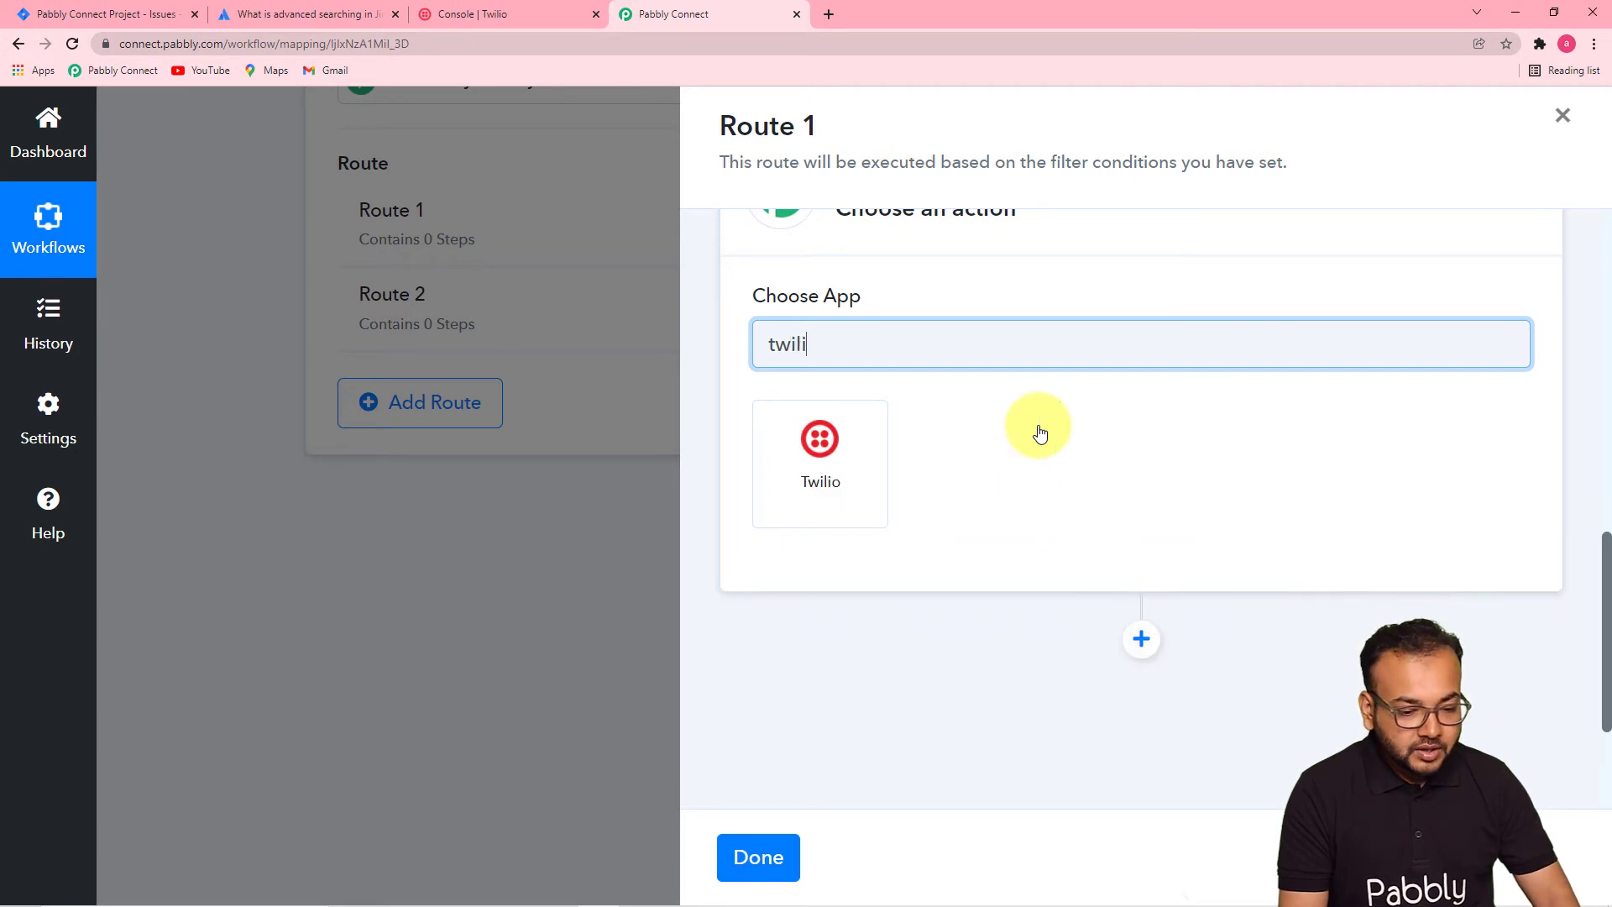
left_click(799, 489)
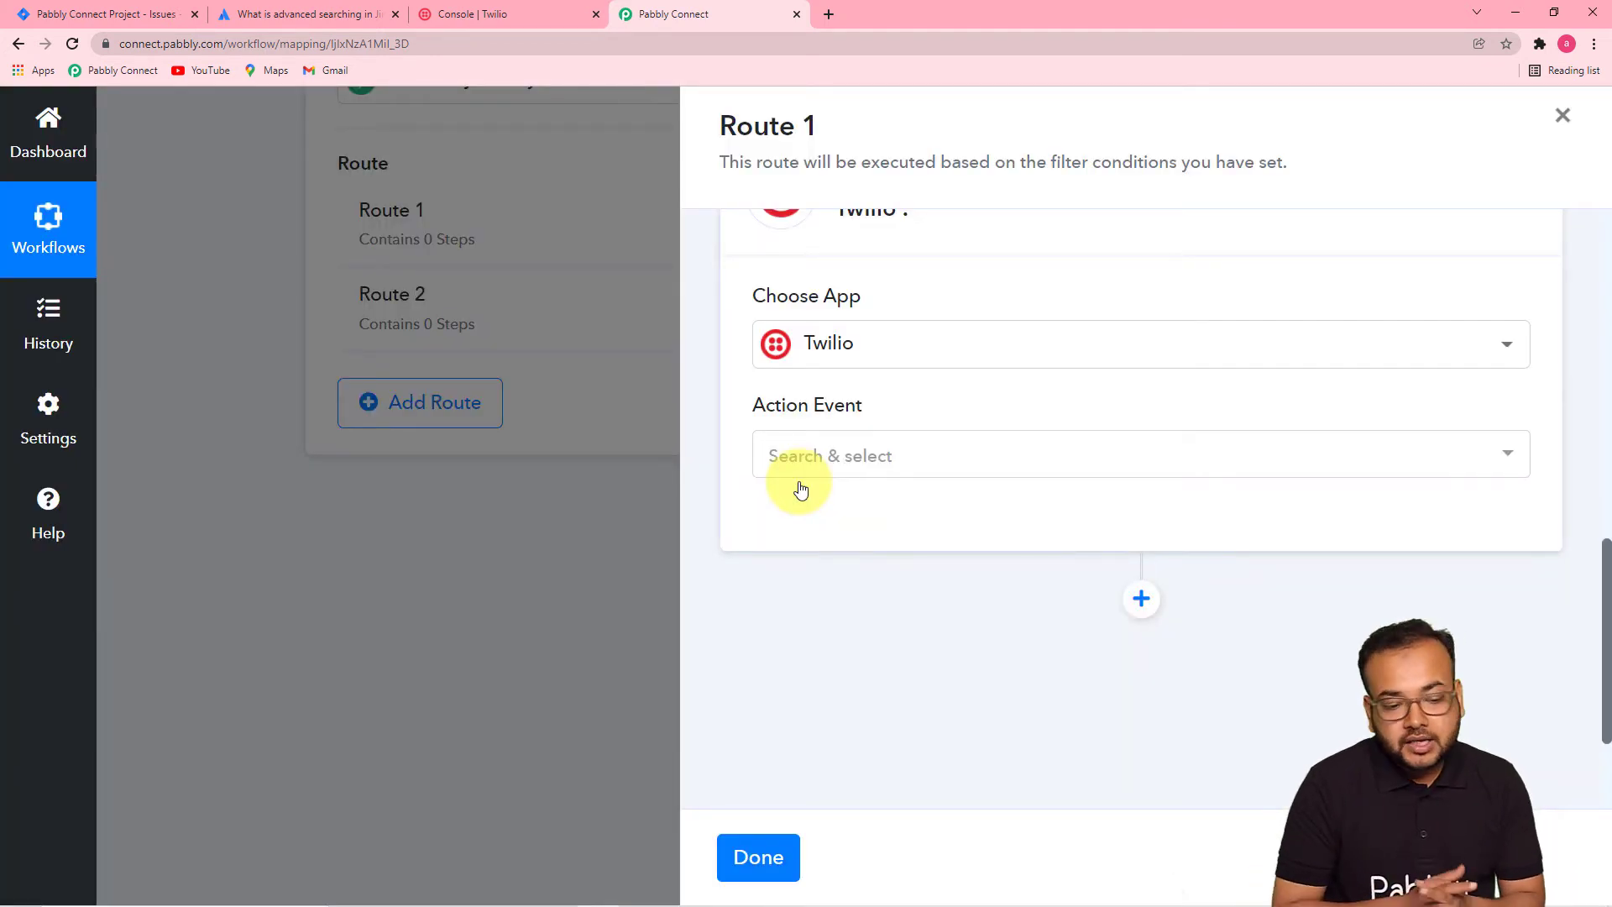
left_click(878, 461)
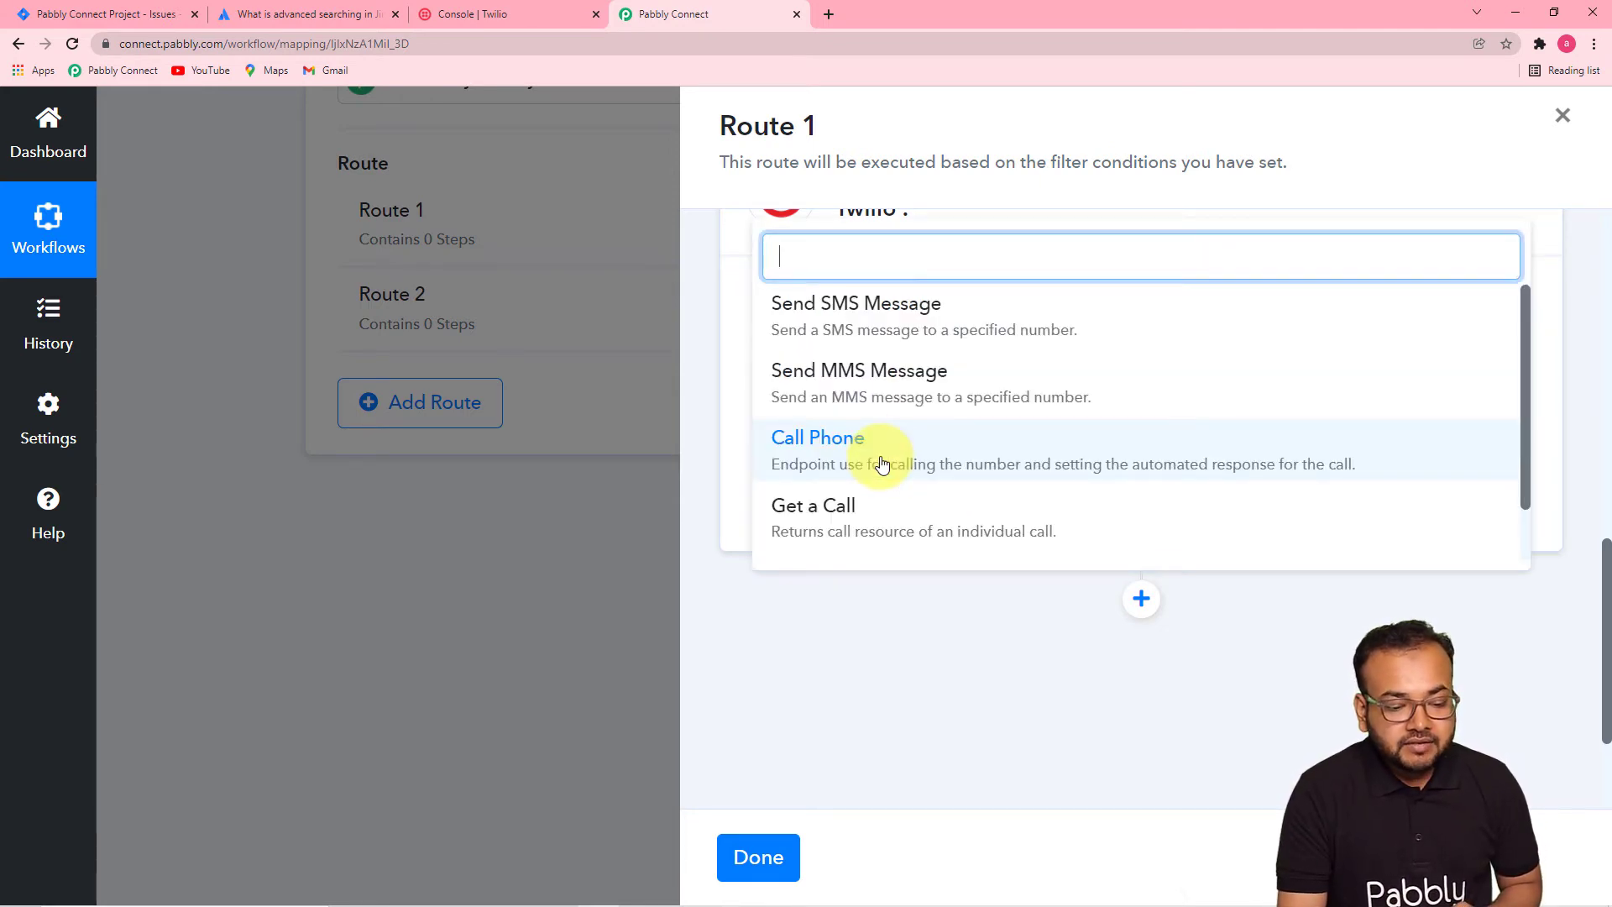
left_click(915, 328)
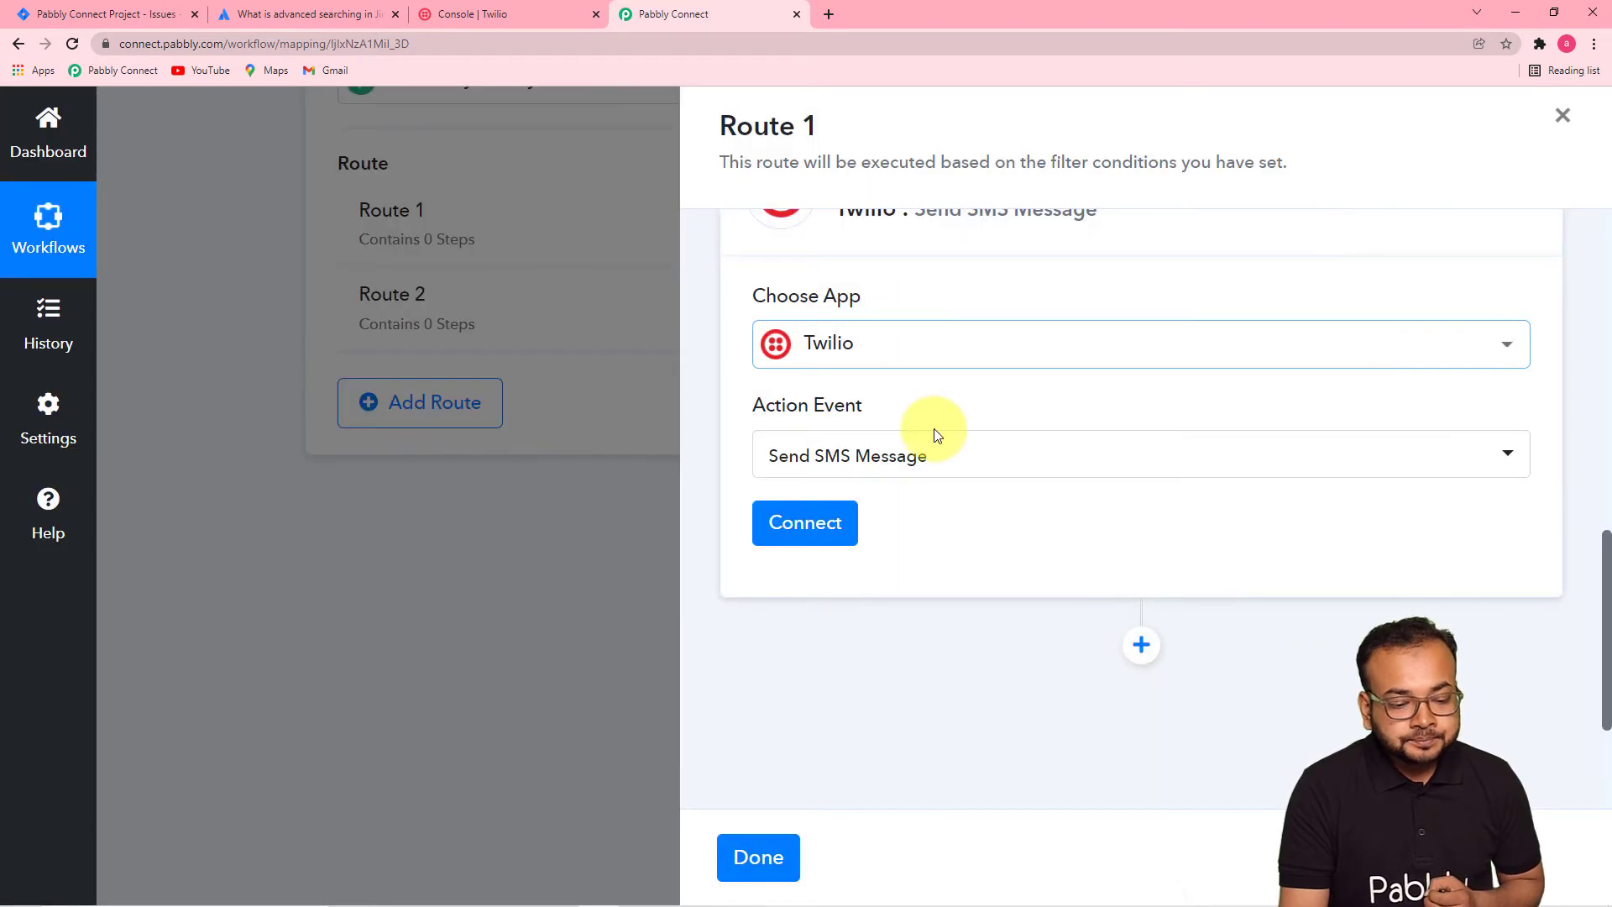
left_click(804, 523)
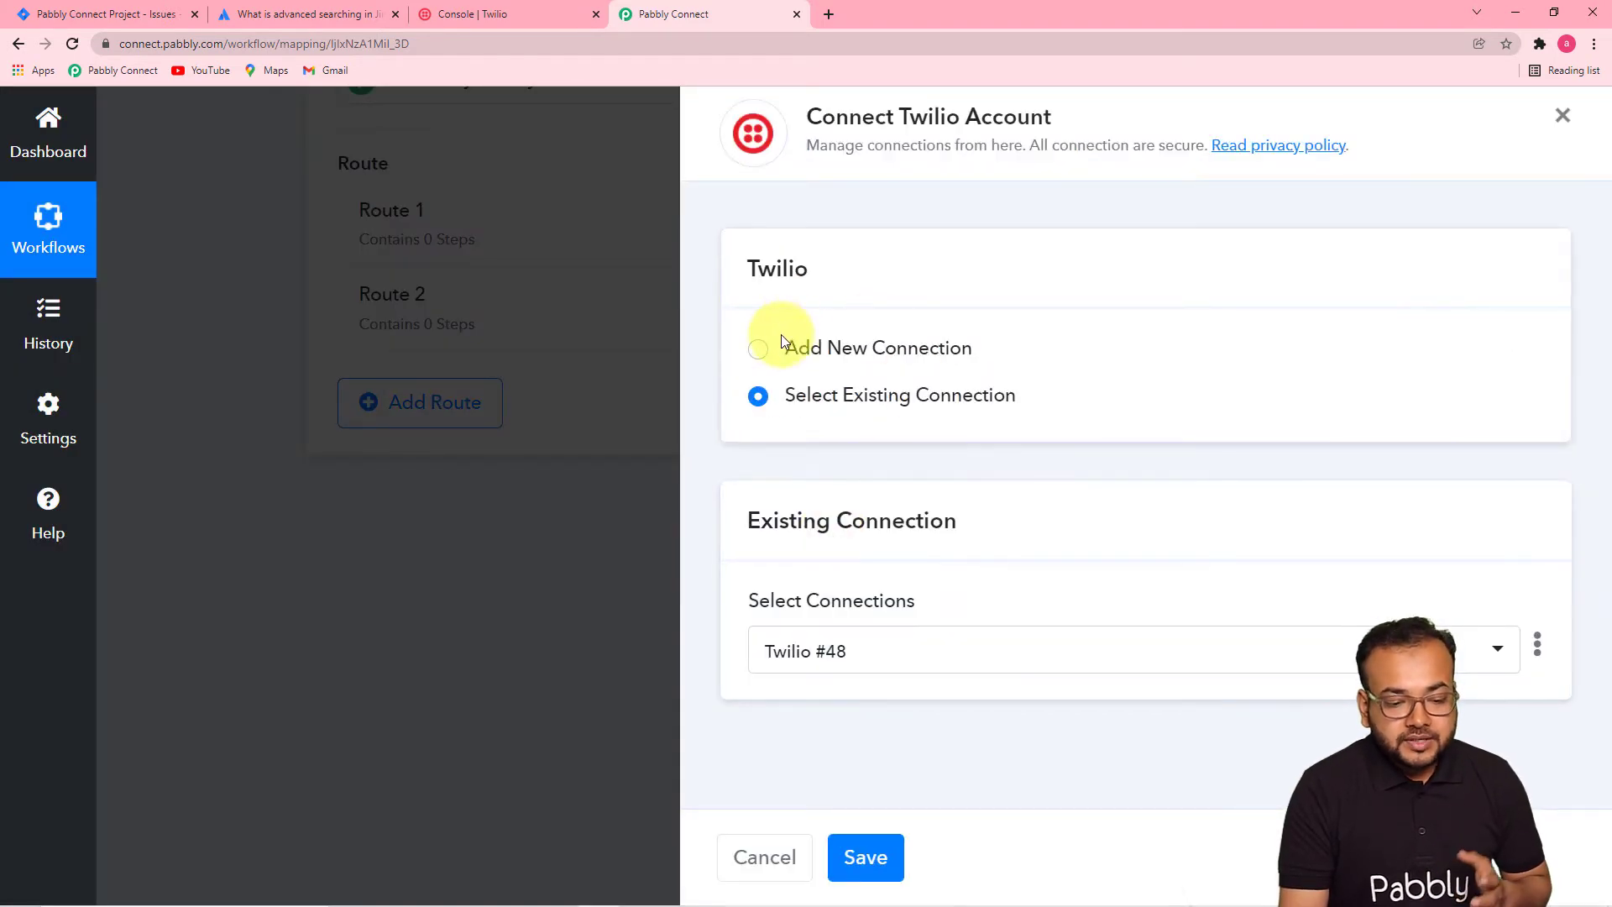
- Add a new Twilio connection and paste the Account SID from the Twilio console
left_click(760, 350)
scroll(798, 422, "down", 4)
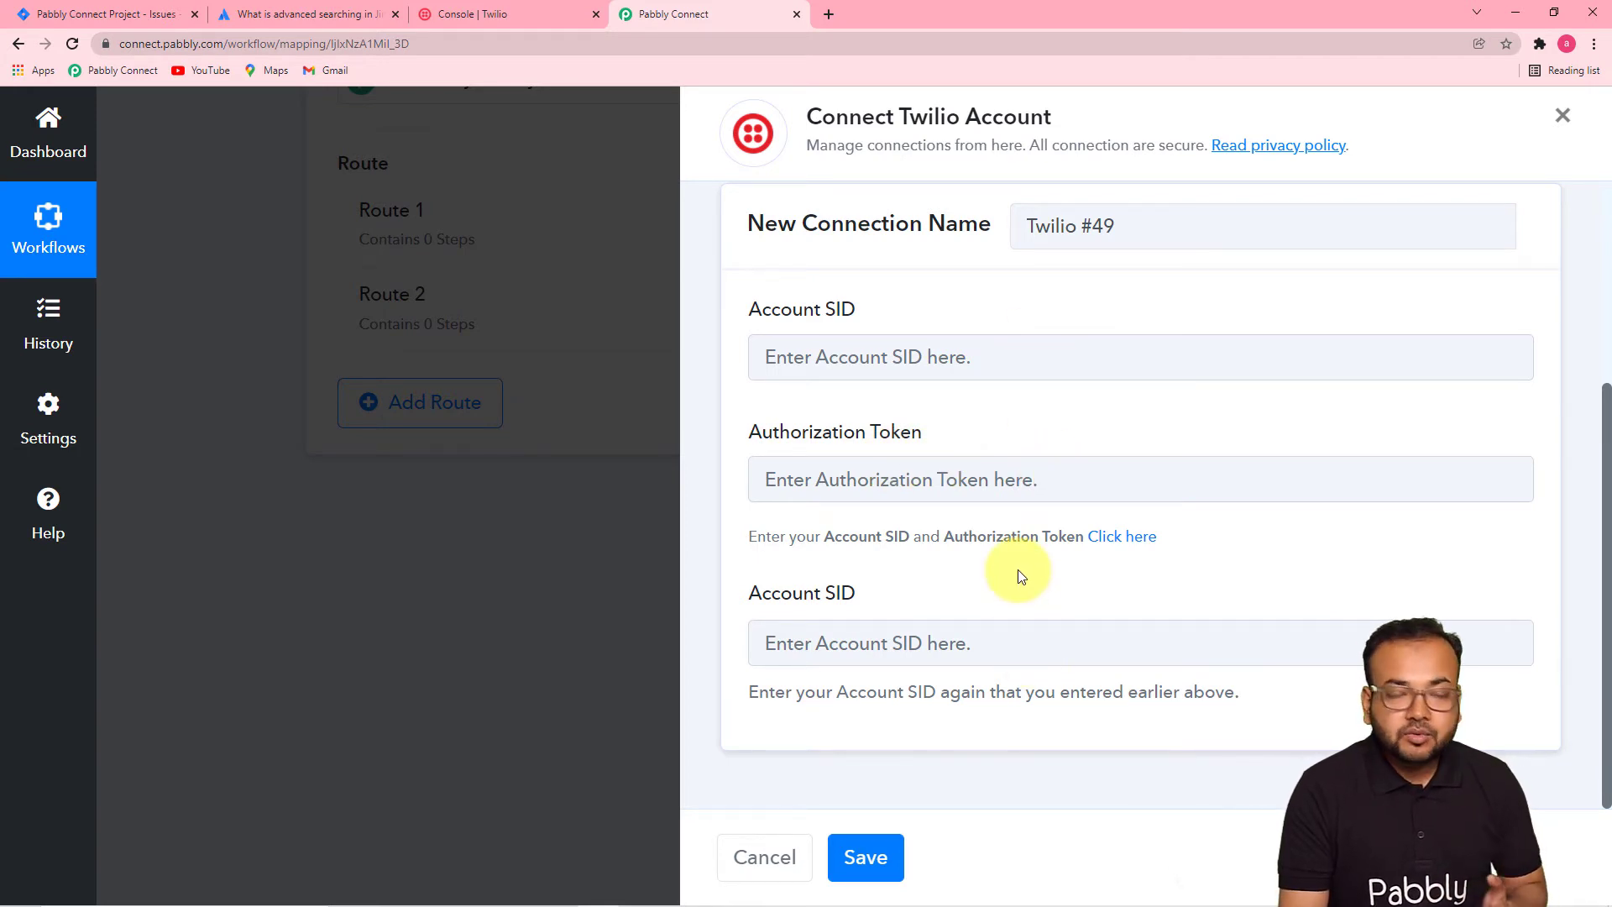
left_click(539, 13)
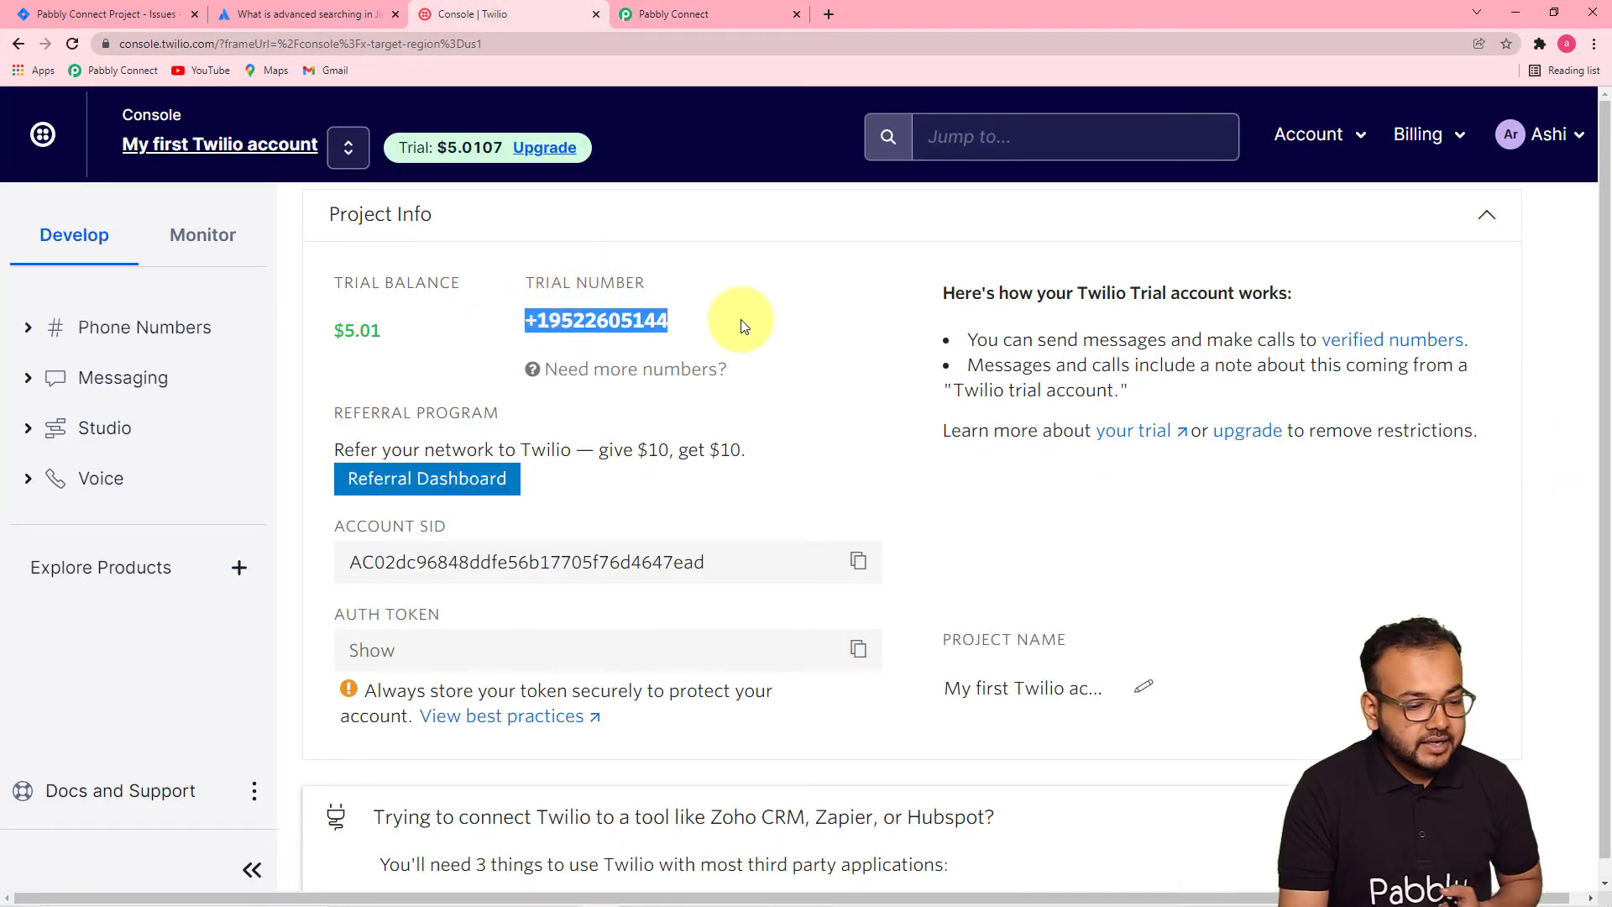
scroll(740, 319, "down", 2)
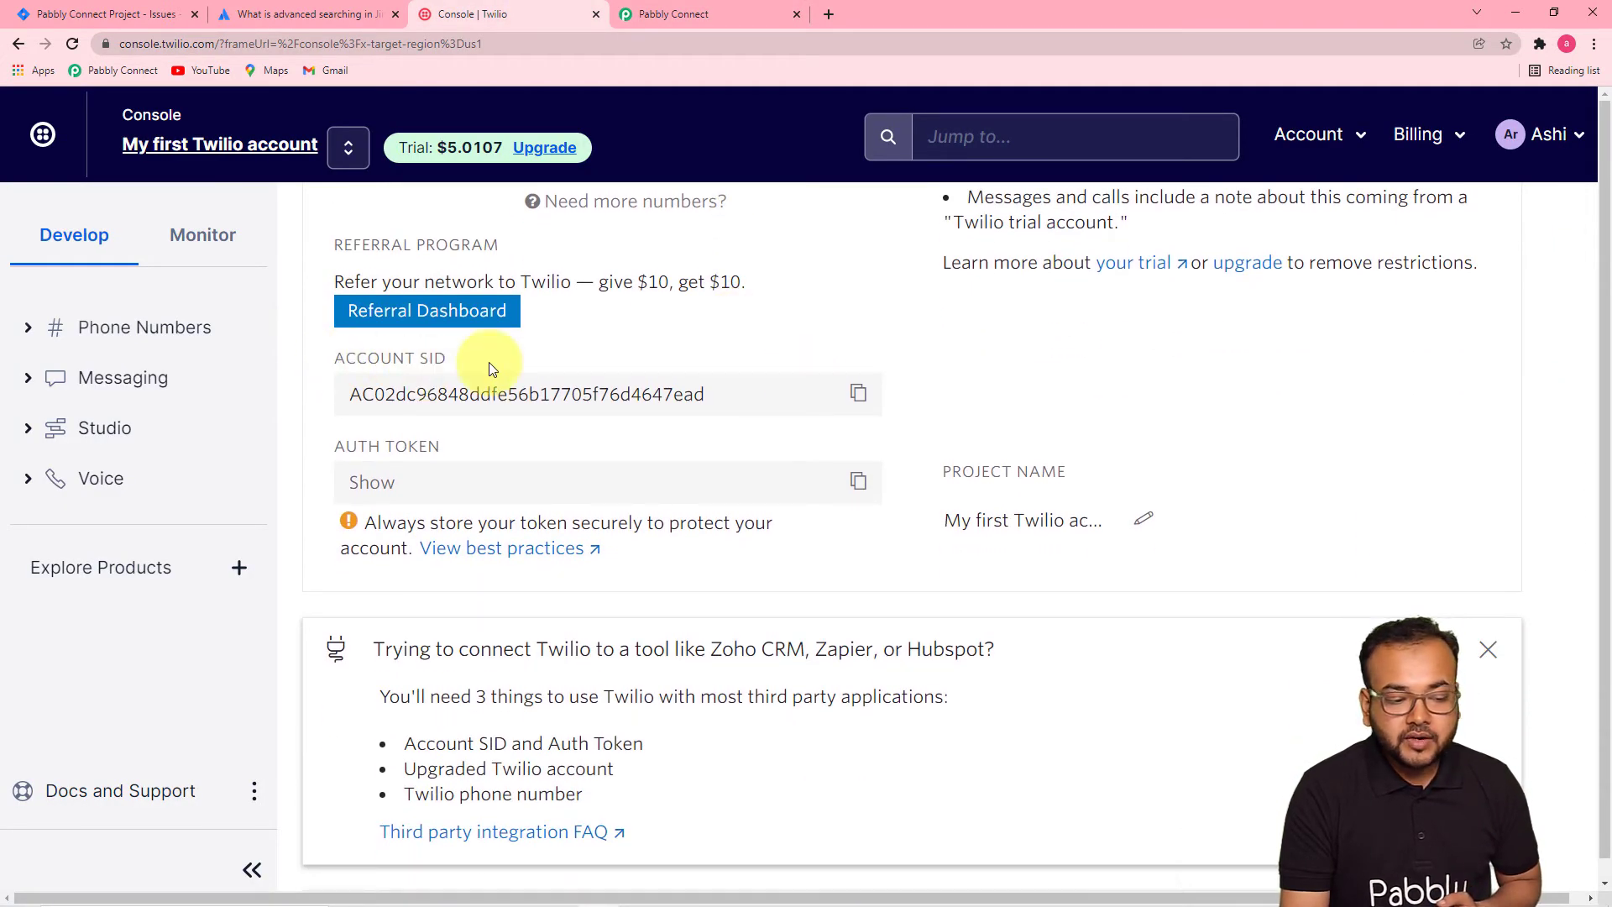
left_click(860, 398)
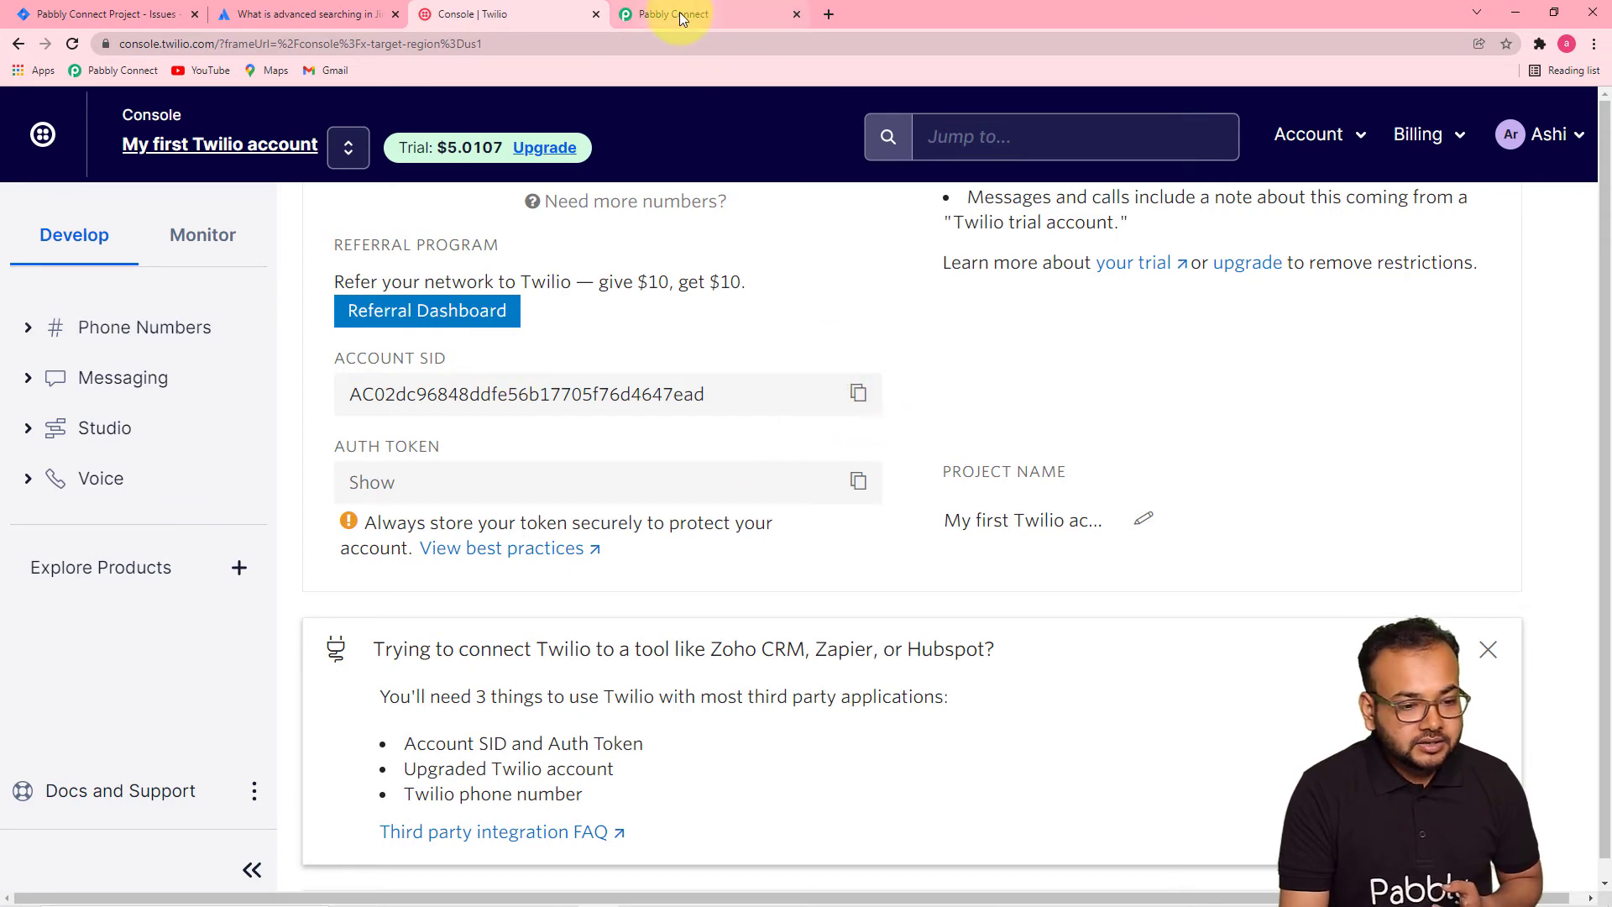
left_click(678, 13)
right_click(873, 366)
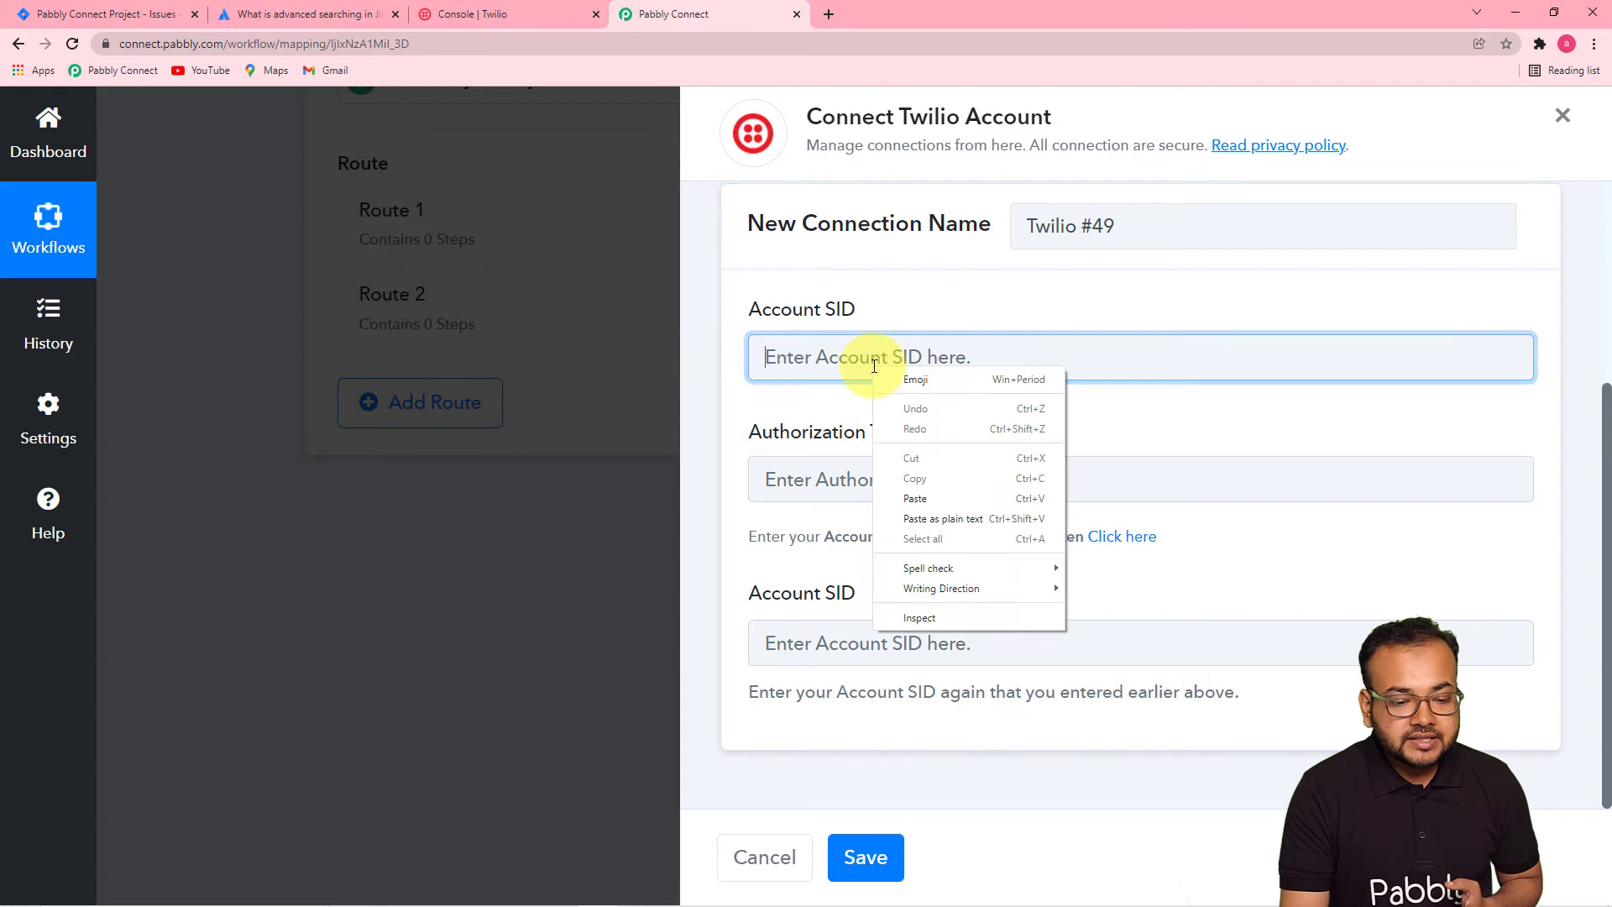
left_click(914, 498)
right_click(862, 653)
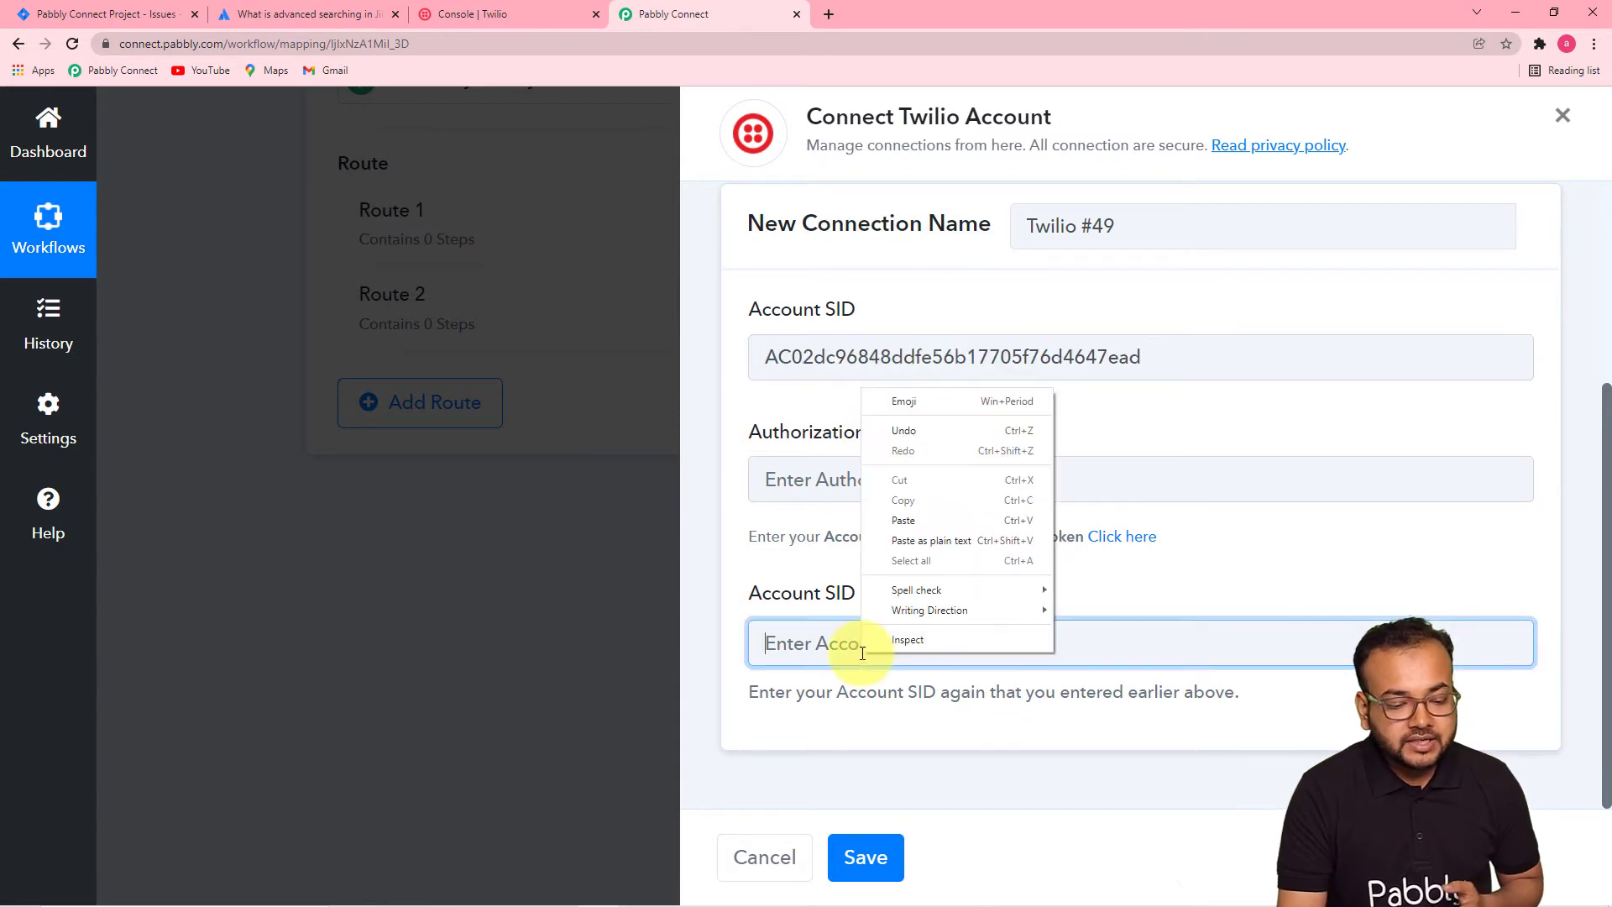
left_click(912, 518)
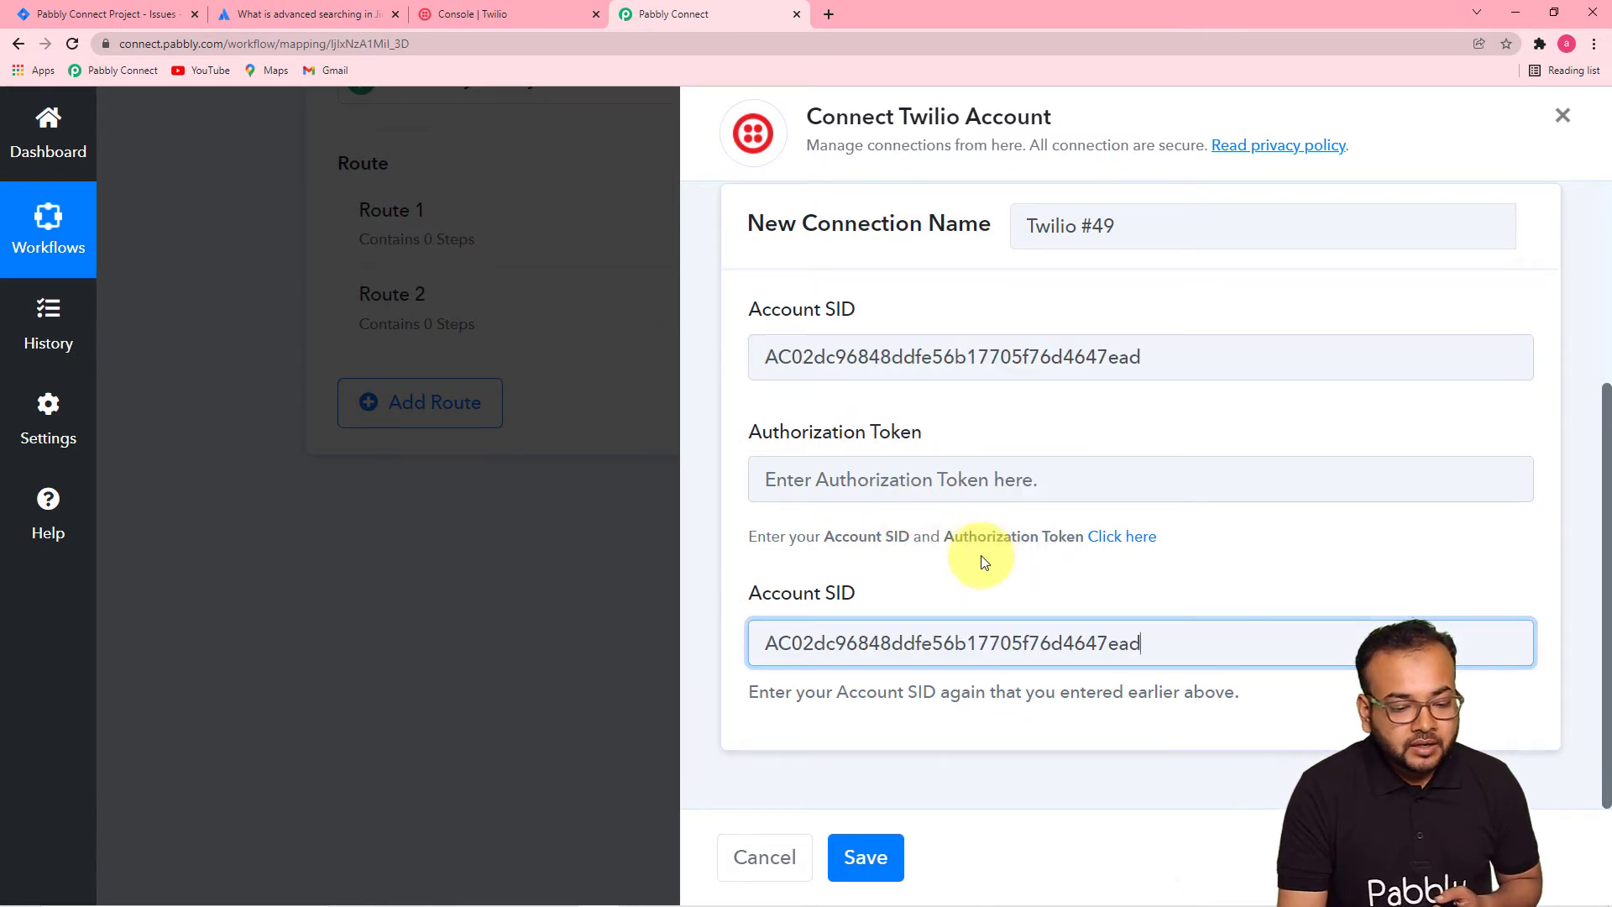
left_click(684, 281)
- Paste the Twilio auth token into the connection form and save the connection
left_click(500, 17)
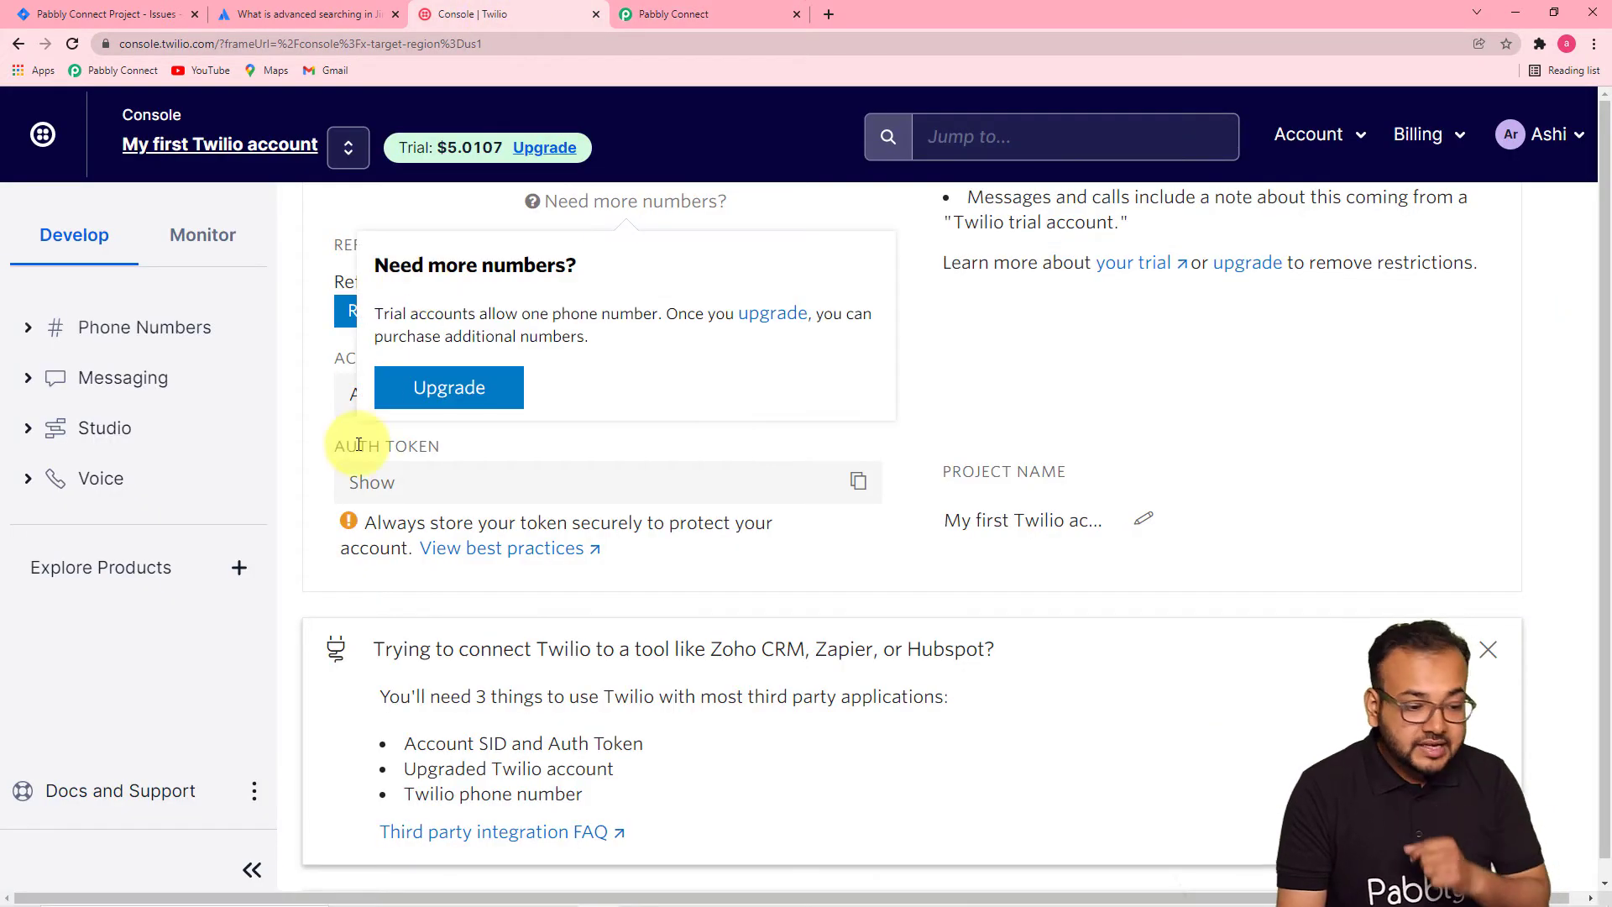
left_click(858, 481)
left_click(680, 14)
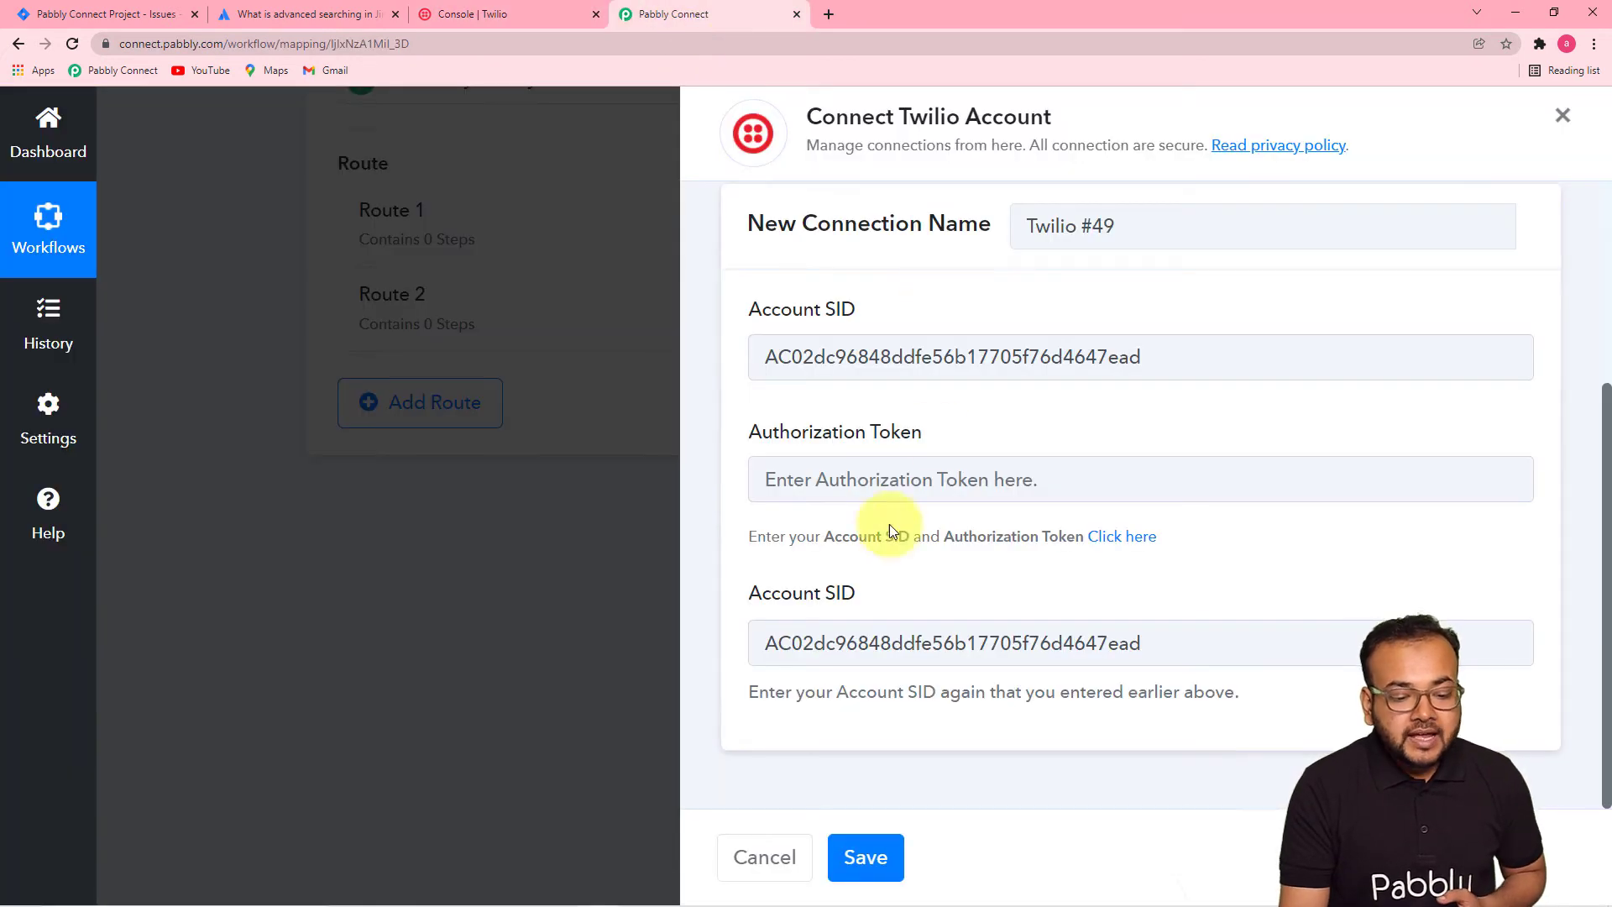
right_click(880, 483)
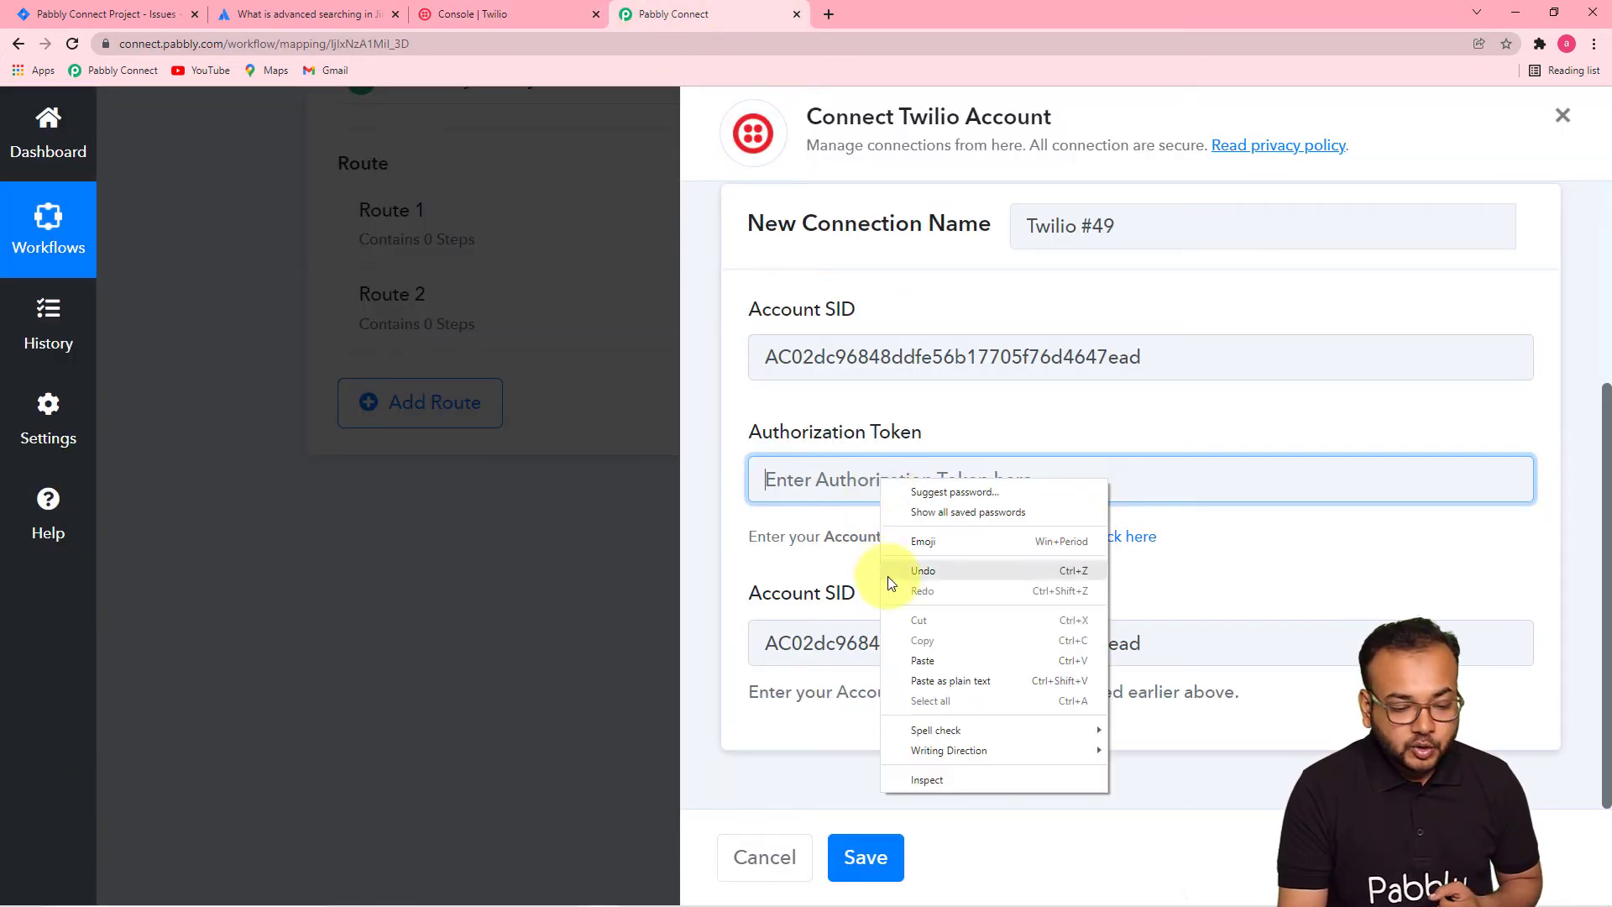
left_click(913, 653)
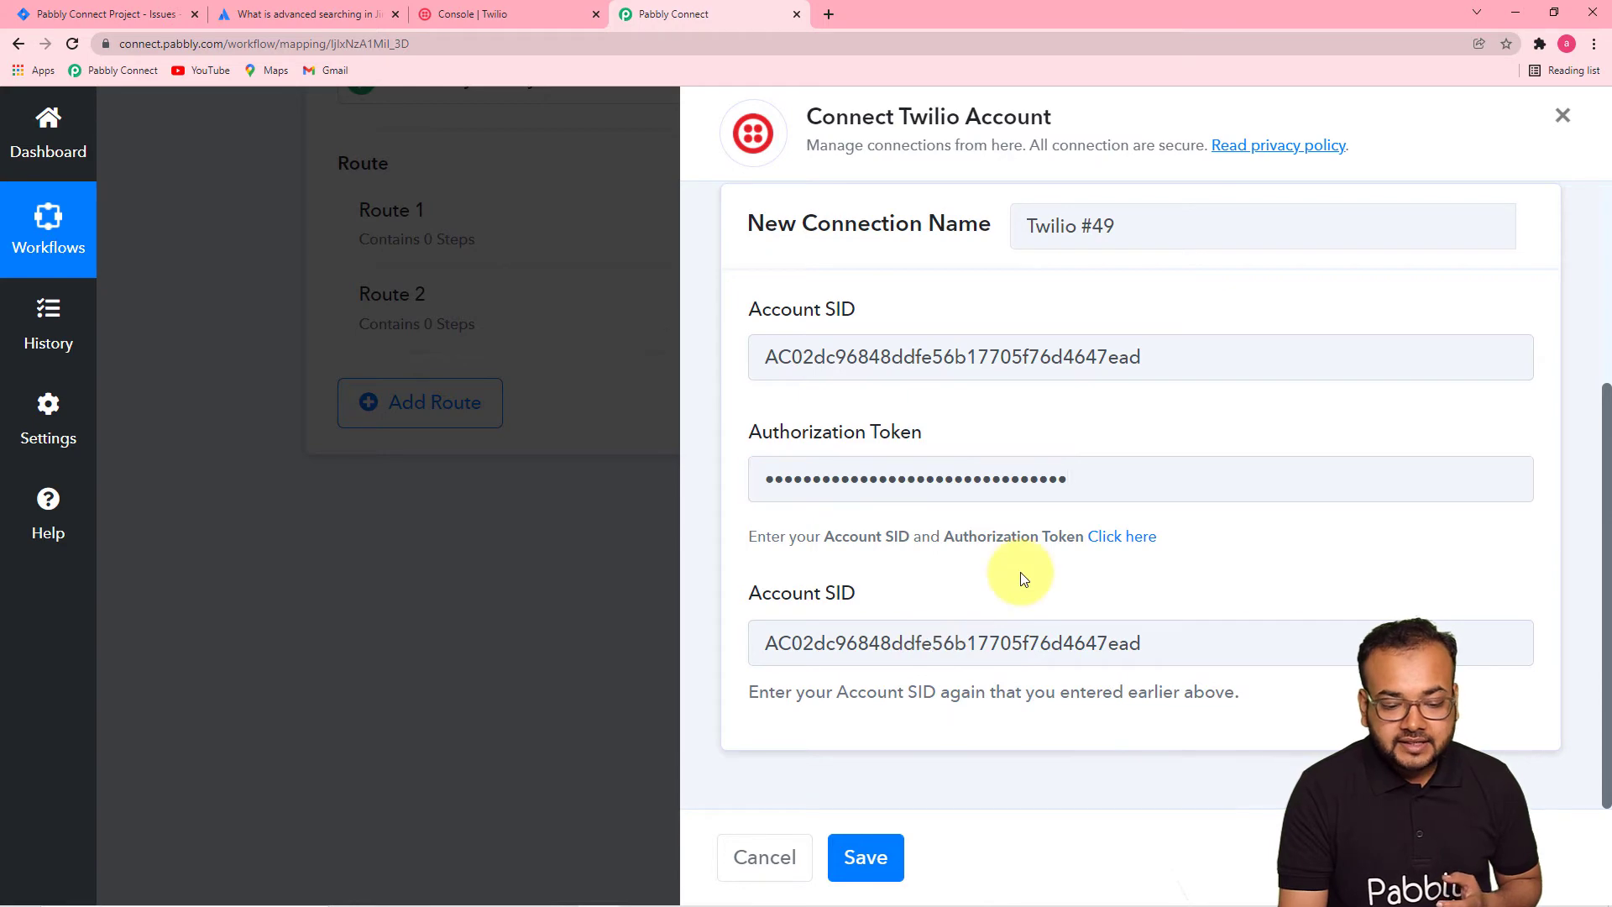
left_click(883, 856)
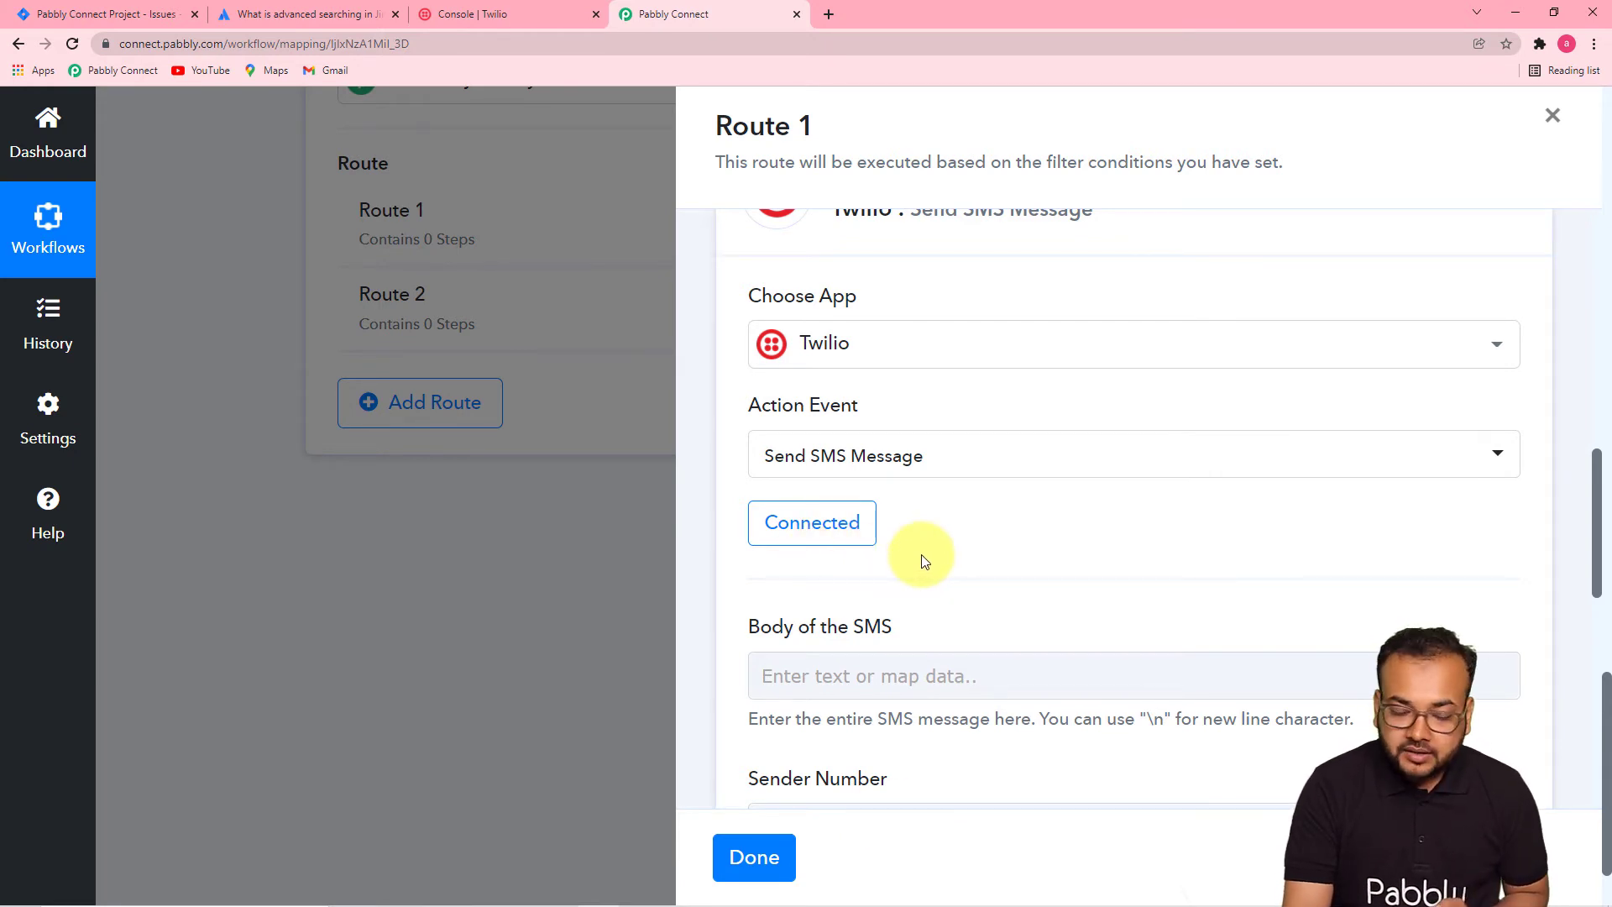
- Place the cursor in Route 1's Body of the SMS field
scroll(923, 558, "down", 5)
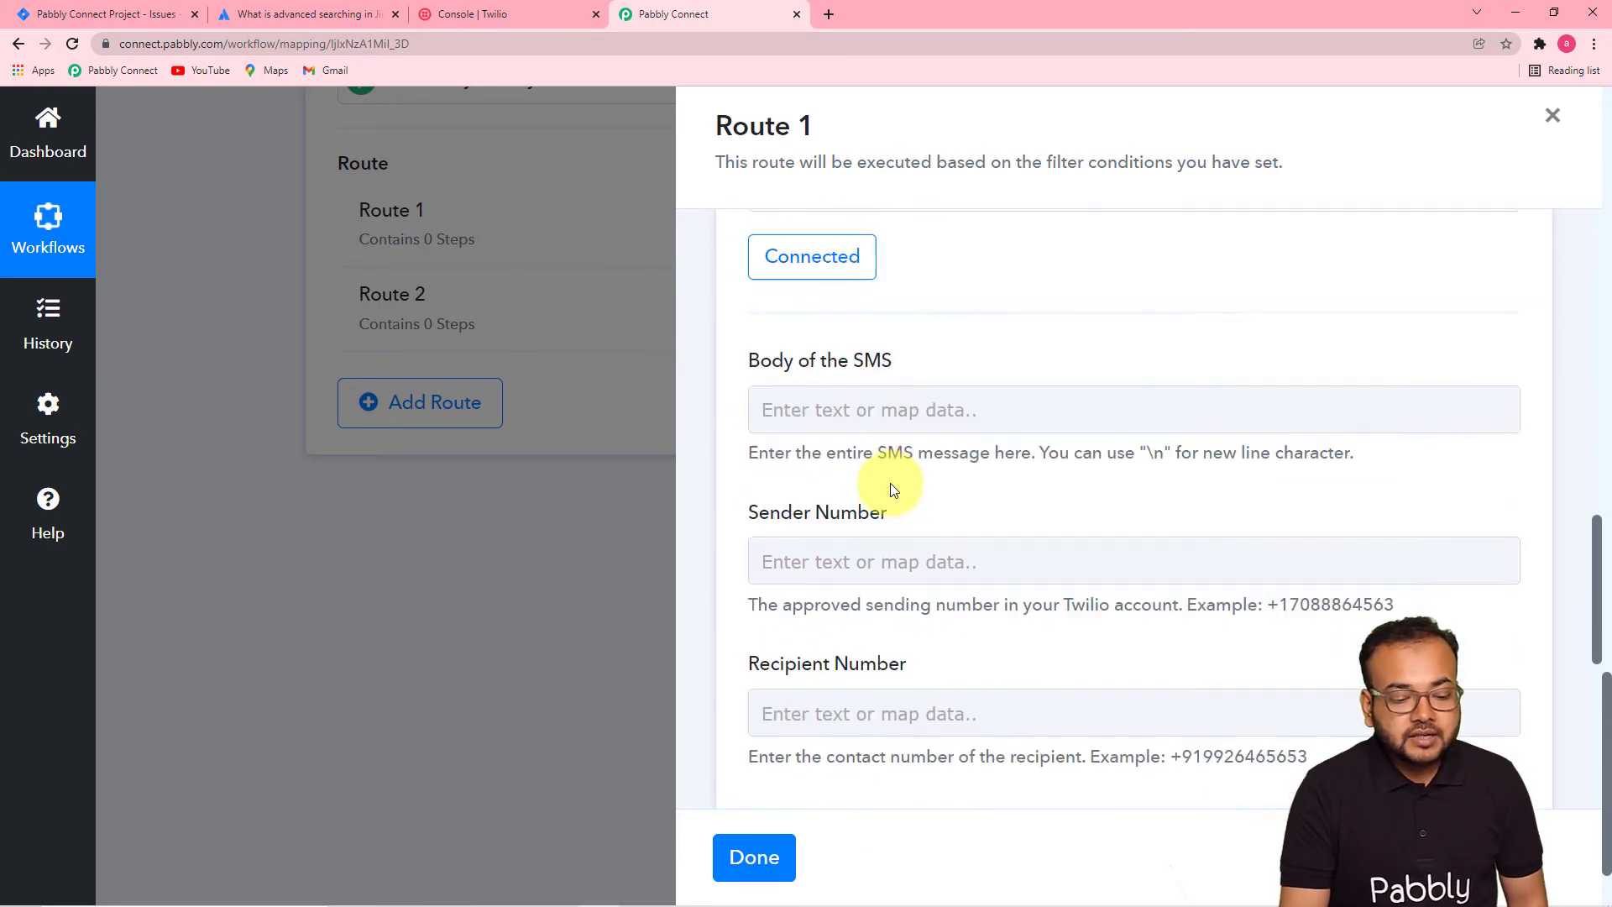
scroll(888, 290, "up", 3)
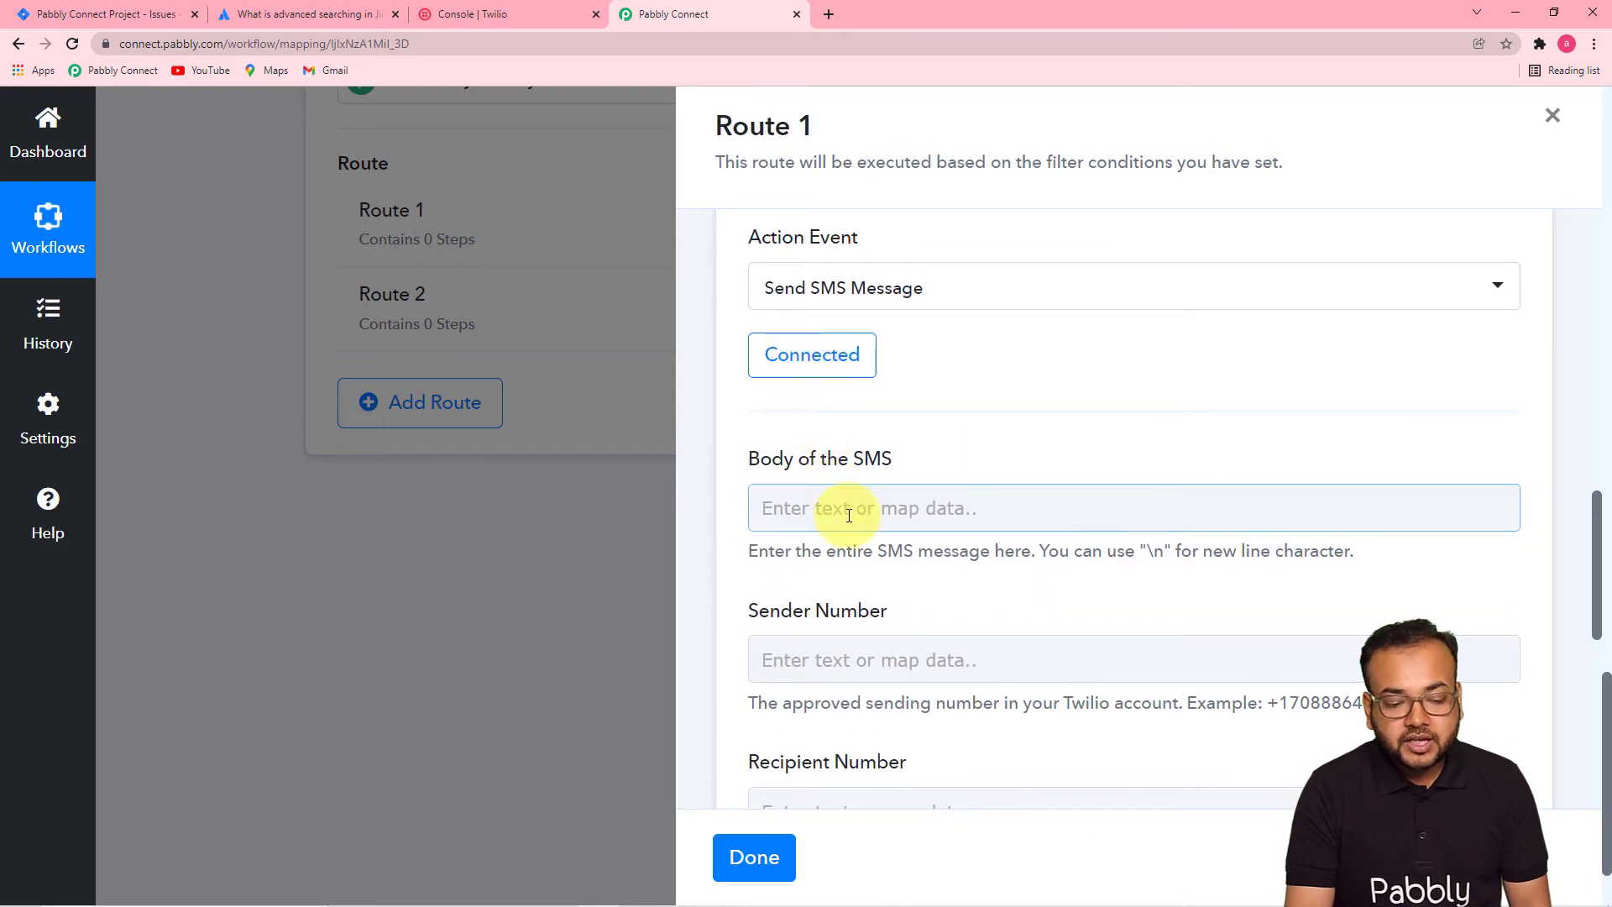
left_click(848, 515)
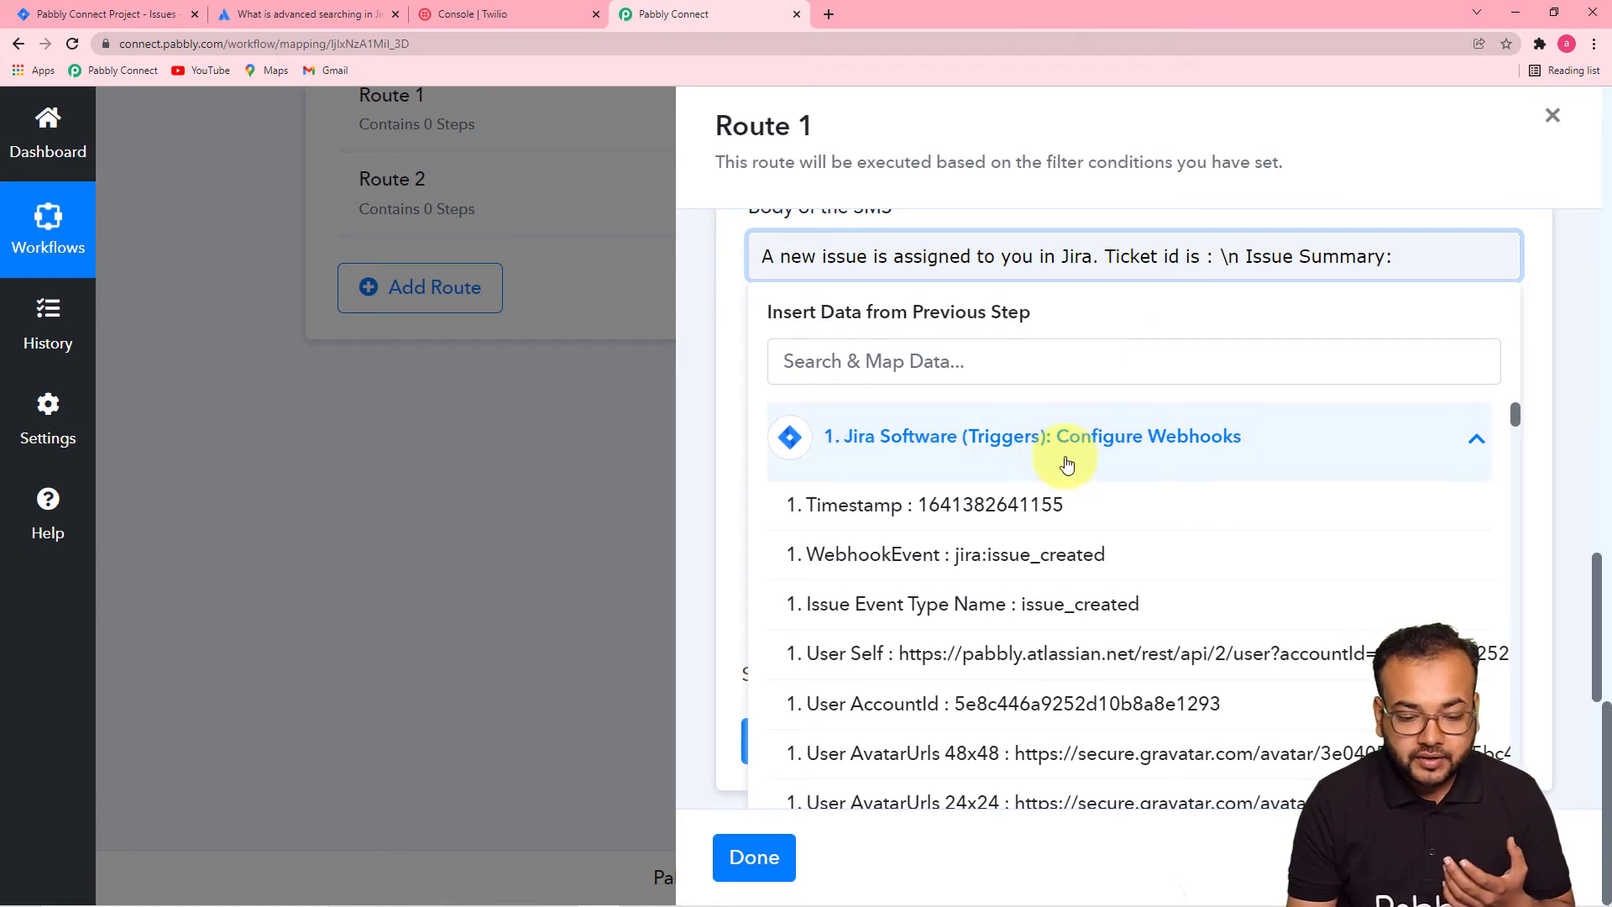
- Insert the Jira Issue Id into the SMS body
left_click(1353, 452)
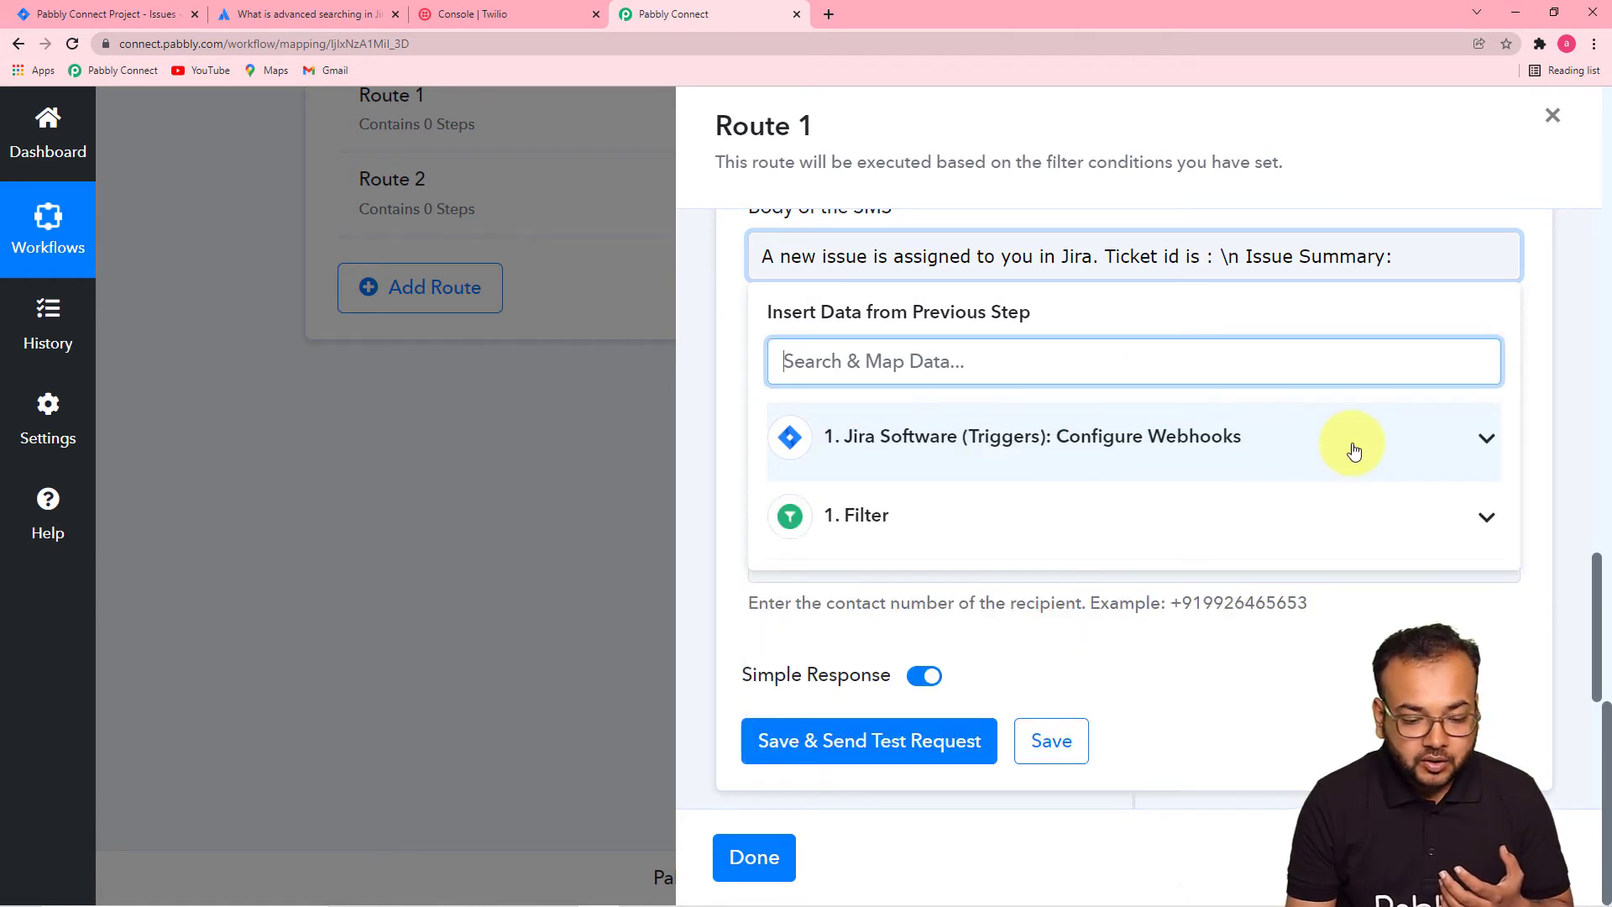
left_click(1234, 445)
scroll(1164, 576, "down", 1)
scroll(1164, 575, "down", 4)
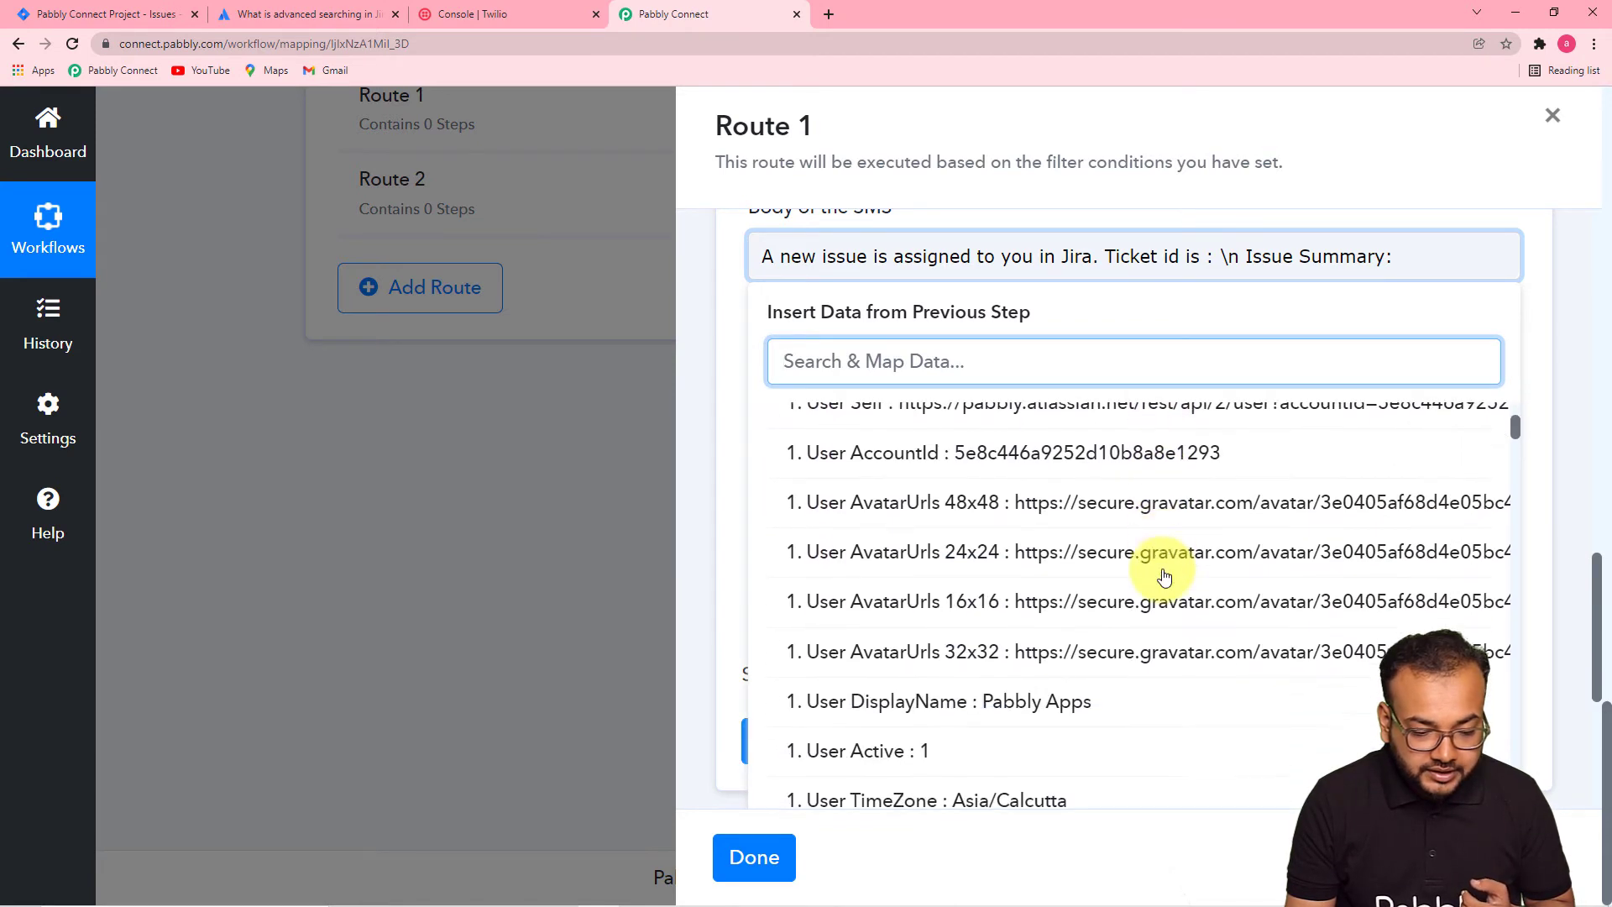
scroll(1164, 576, "down", 1)
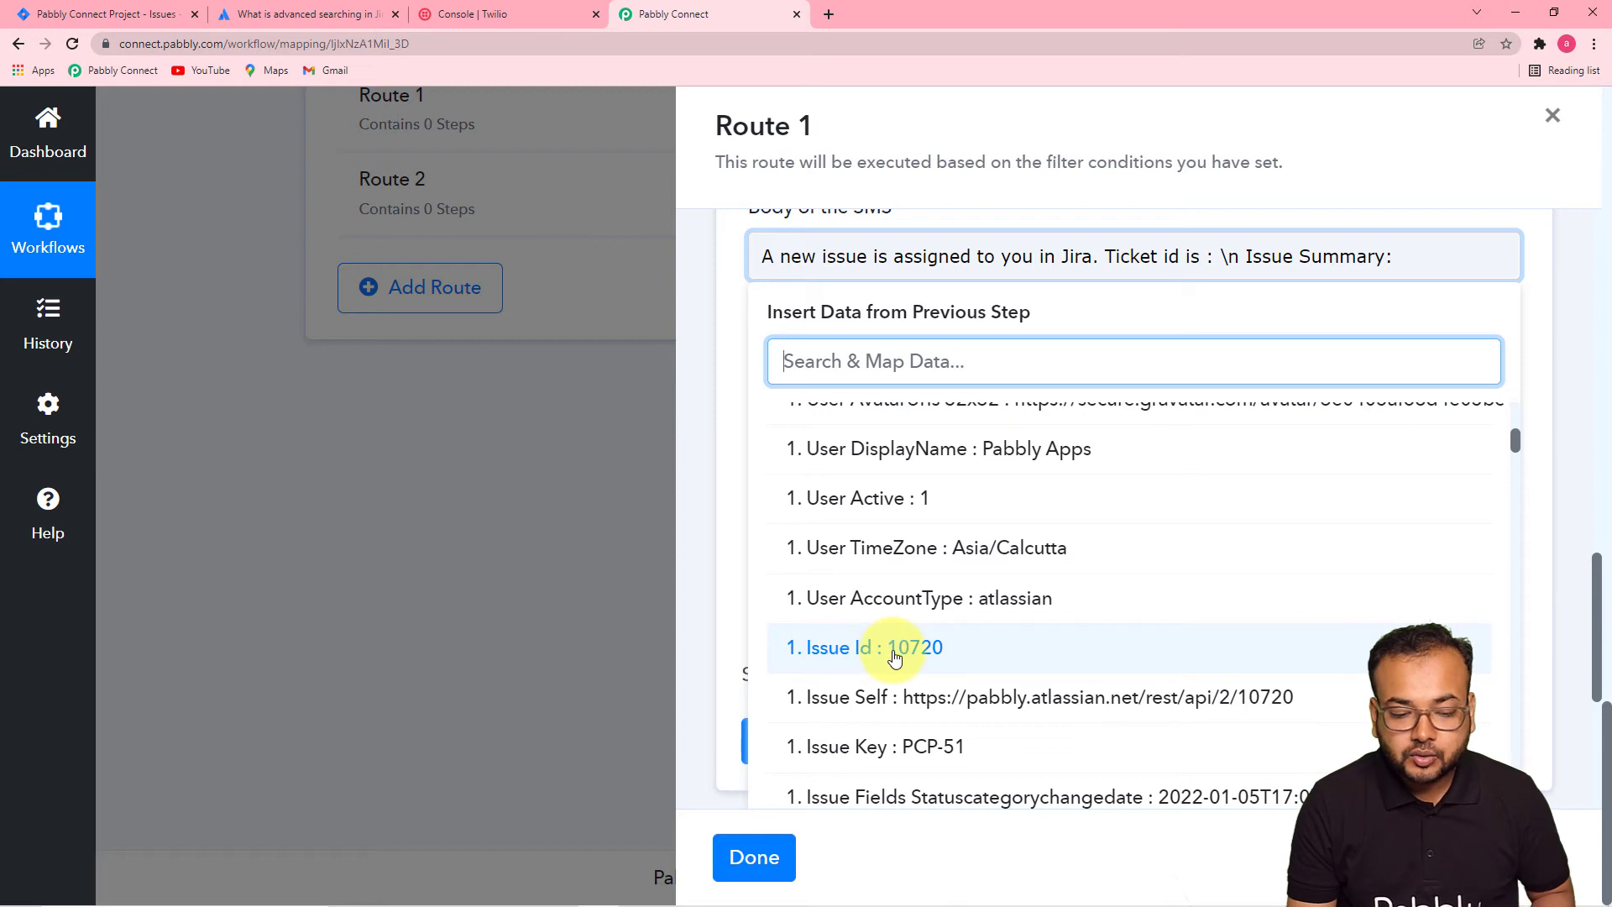
left_click(862, 653)
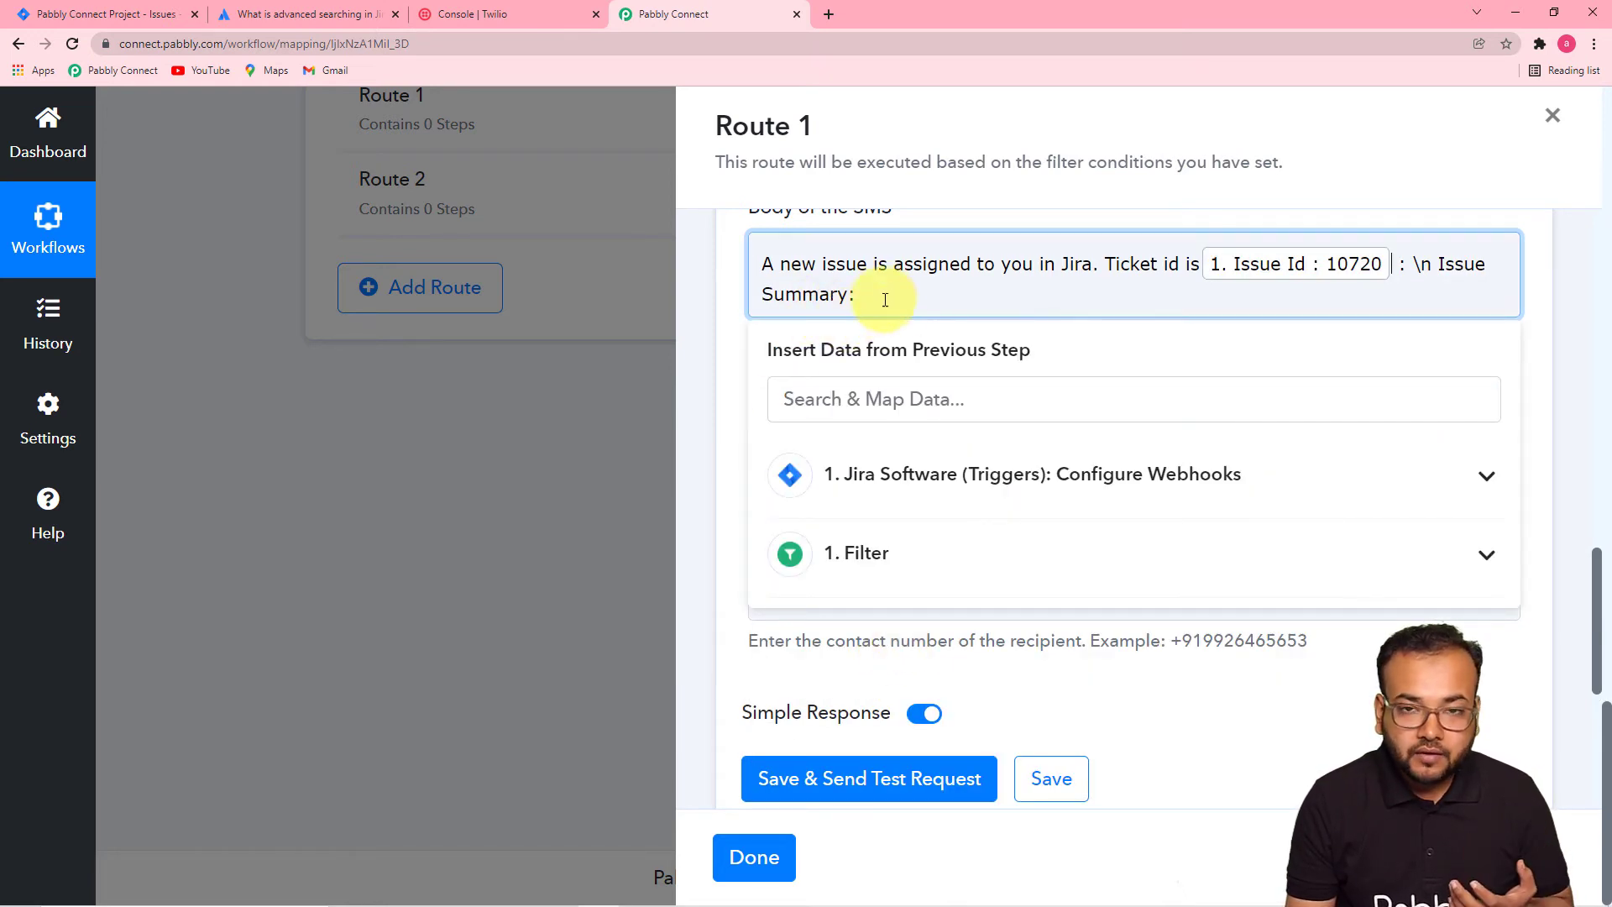
- Insert the Jira Issuetype Description into the SMS body
left_click(874, 463)
scroll(882, 529, "down", 5)
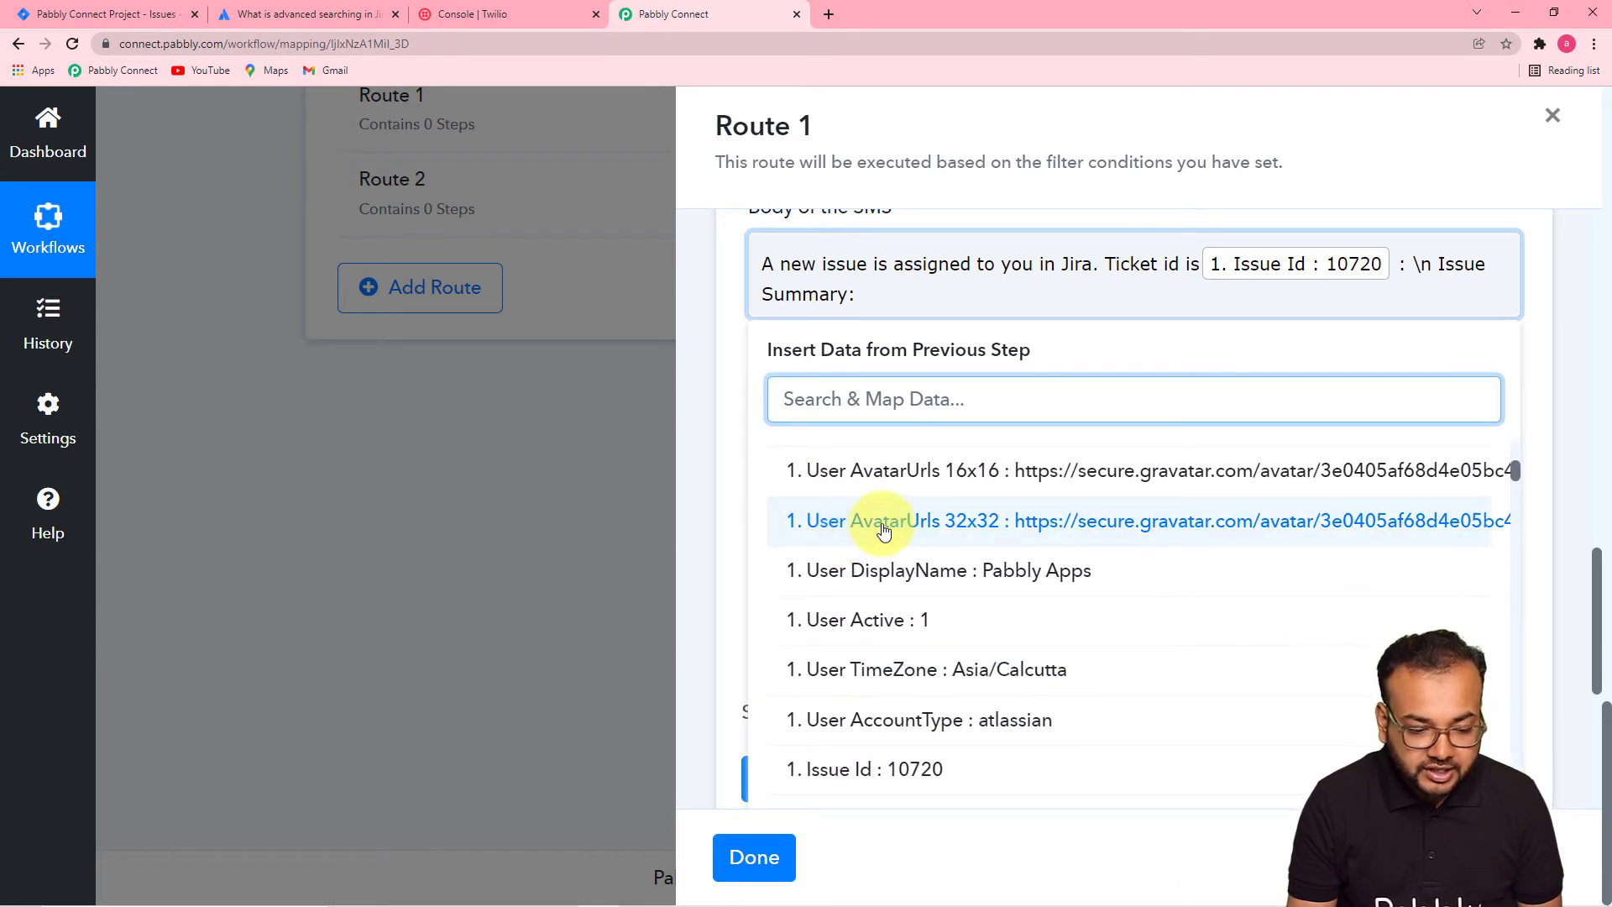
scroll(883, 531, "up", 2)
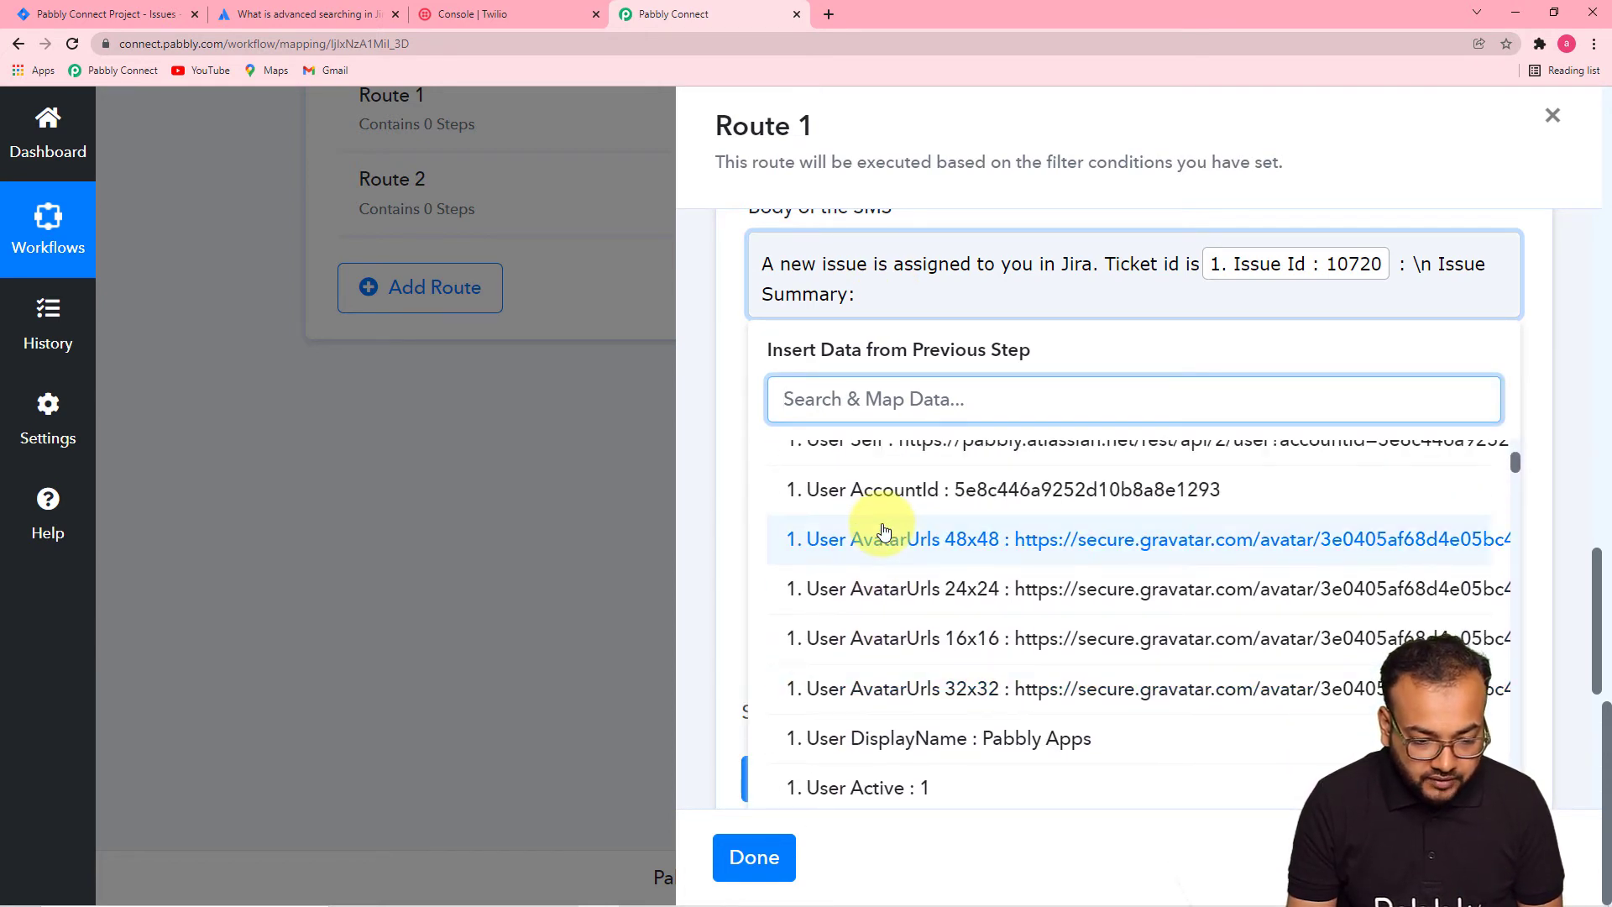
scroll(883, 531, "up", 2)
scroll(883, 530, "down", 3)
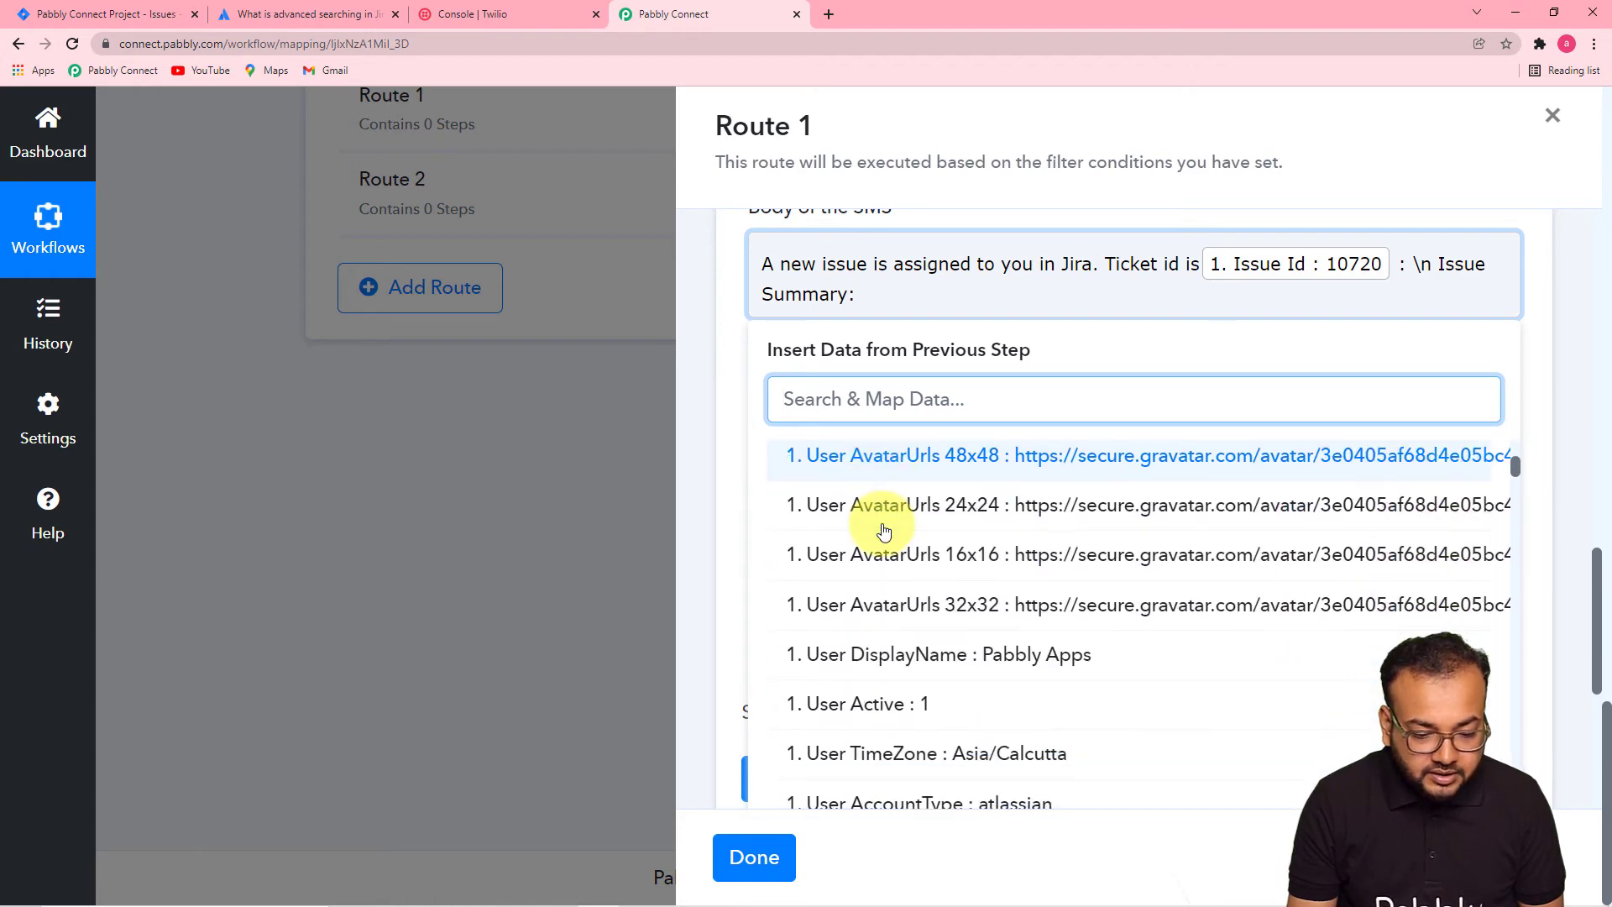
scroll(883, 531, "down", 3)
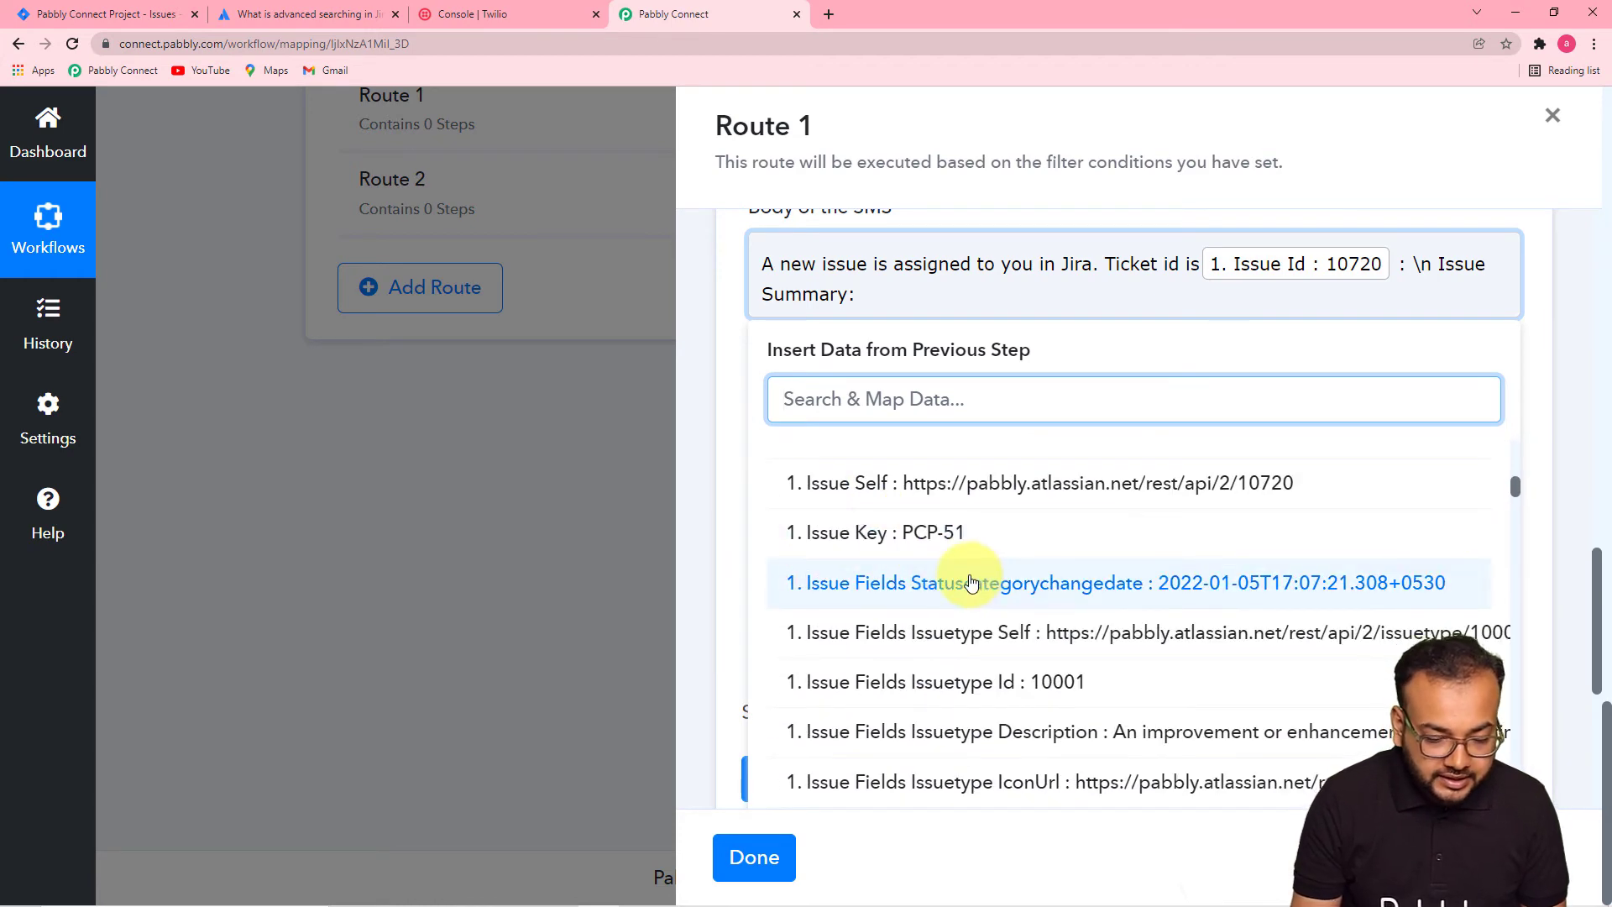
scroll(983, 747, "down", 2)
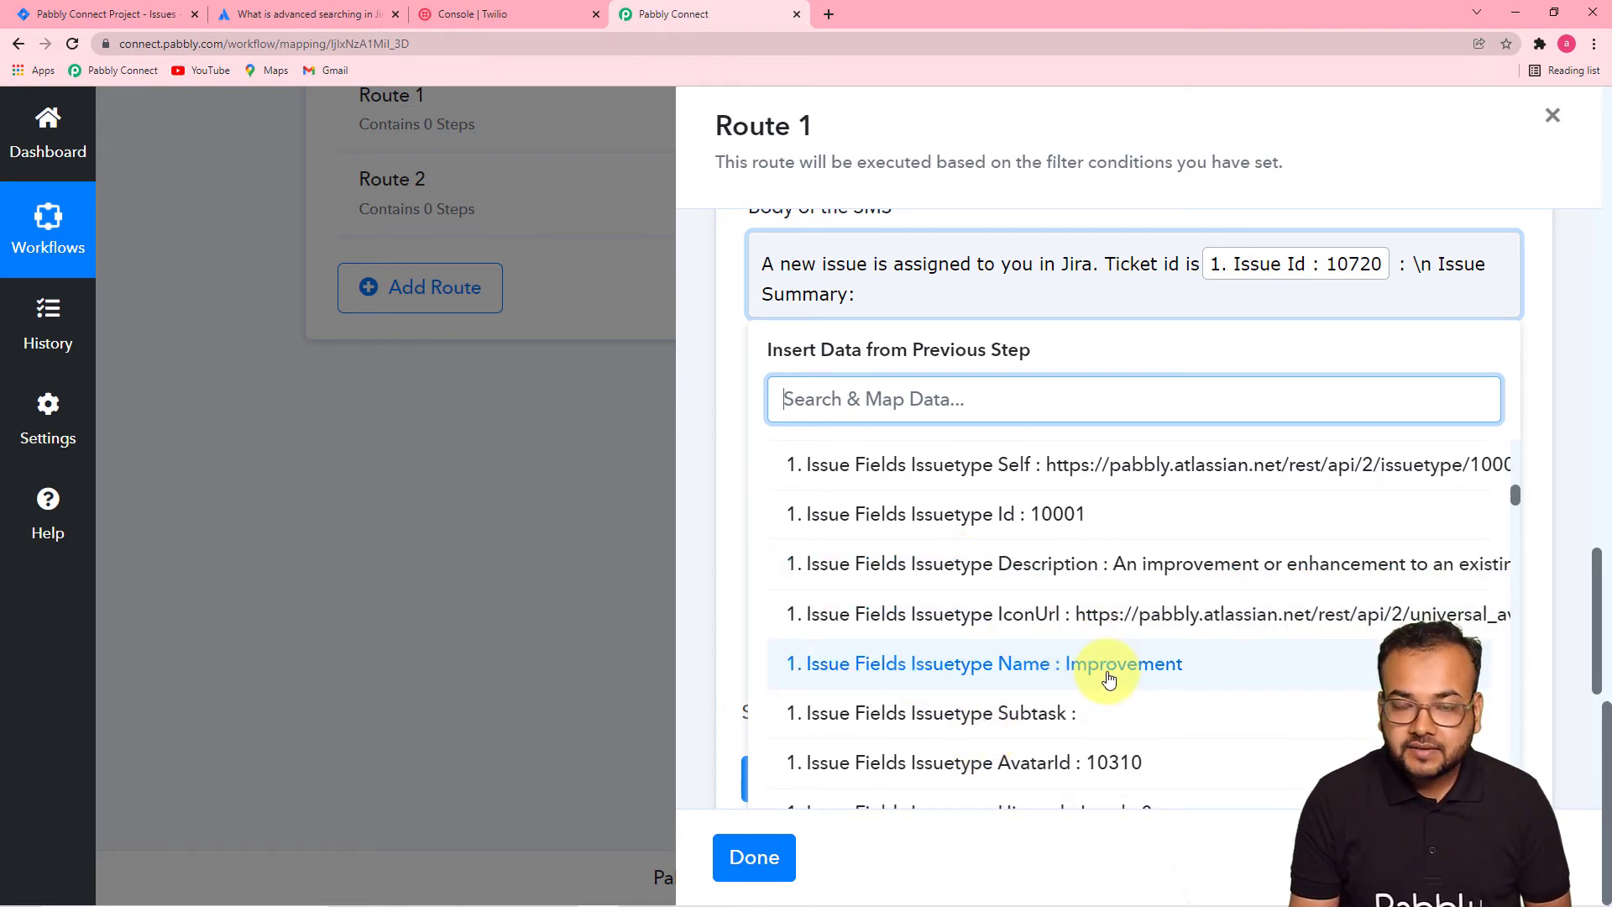
left_click(1044, 565)
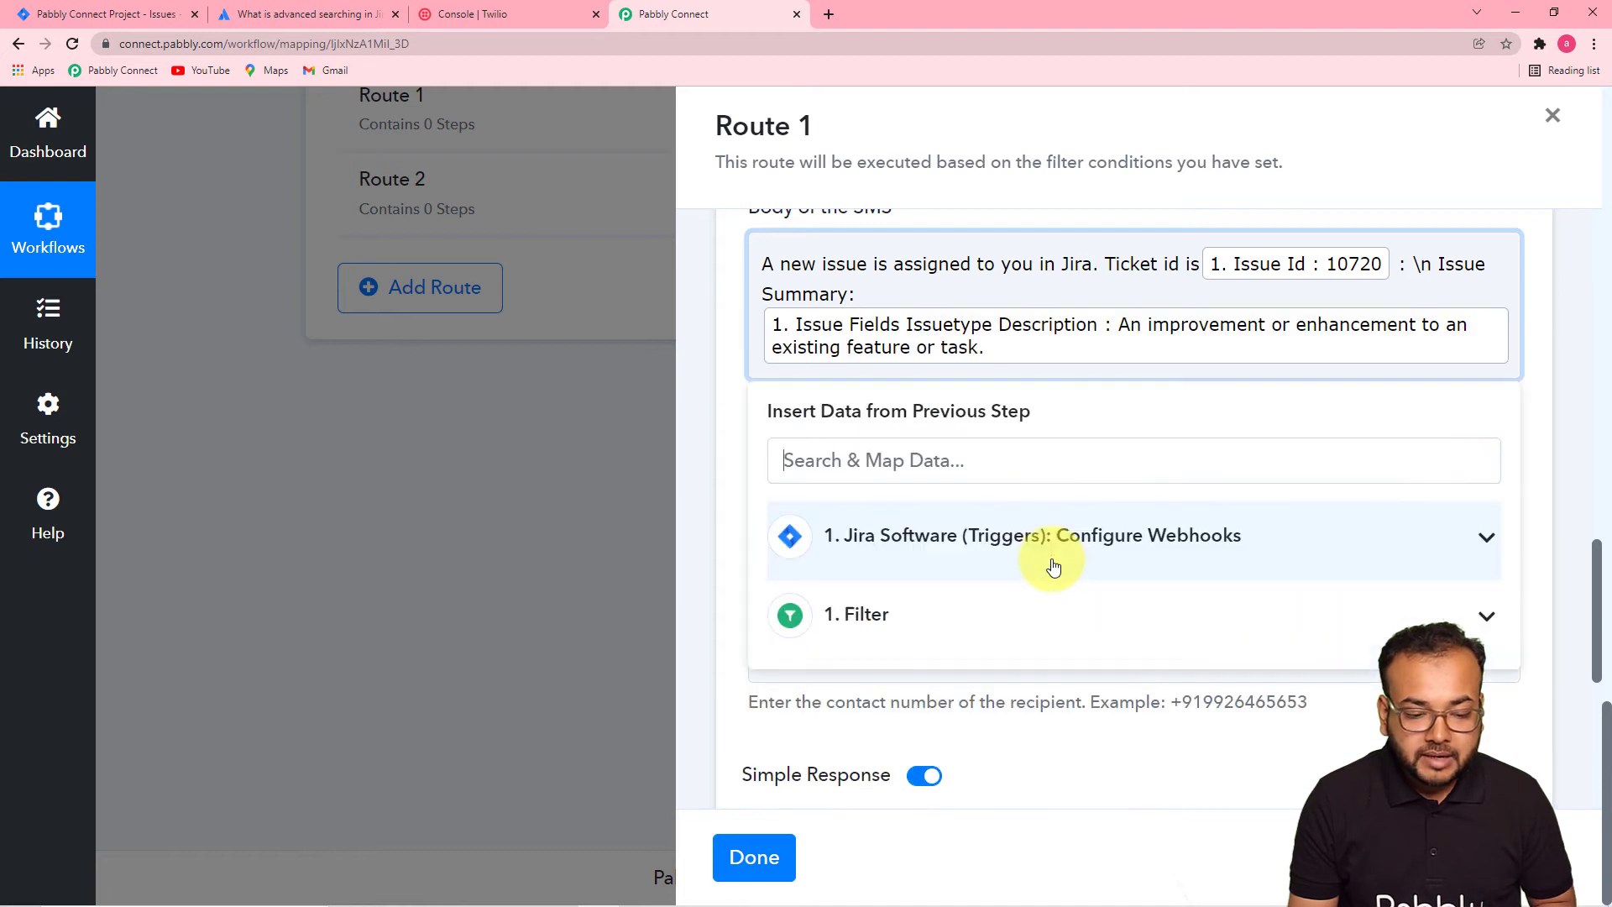
left_click(739, 405)
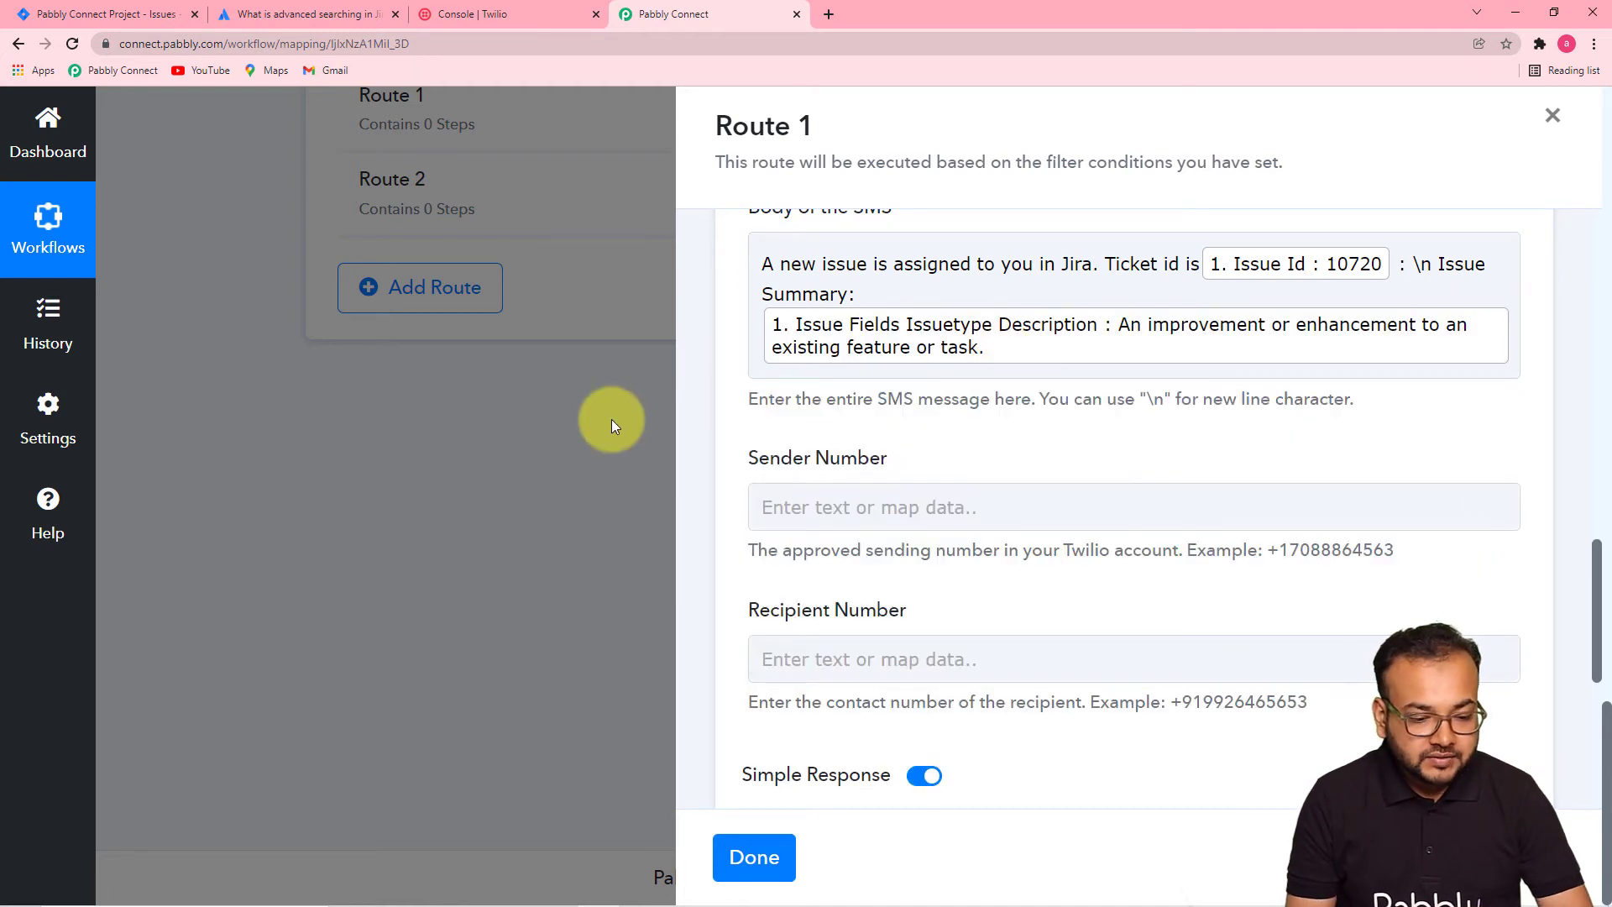
- Focus the Sender Number field and switch to the Twilio console
scroll(718, 518, "down", 3)
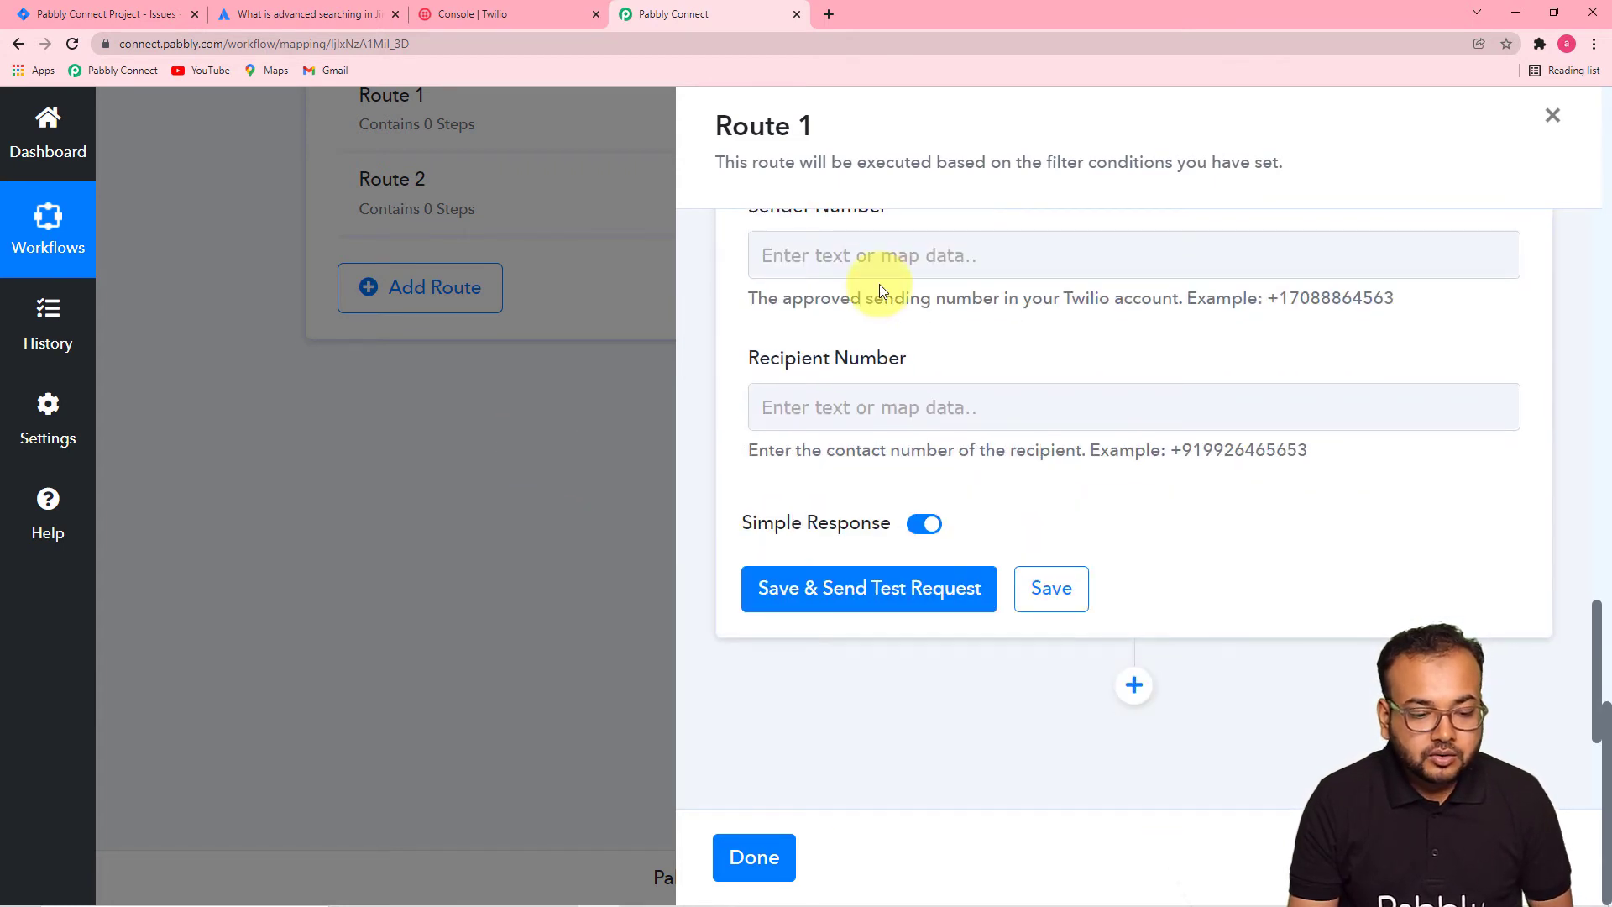
left_click(904, 276)
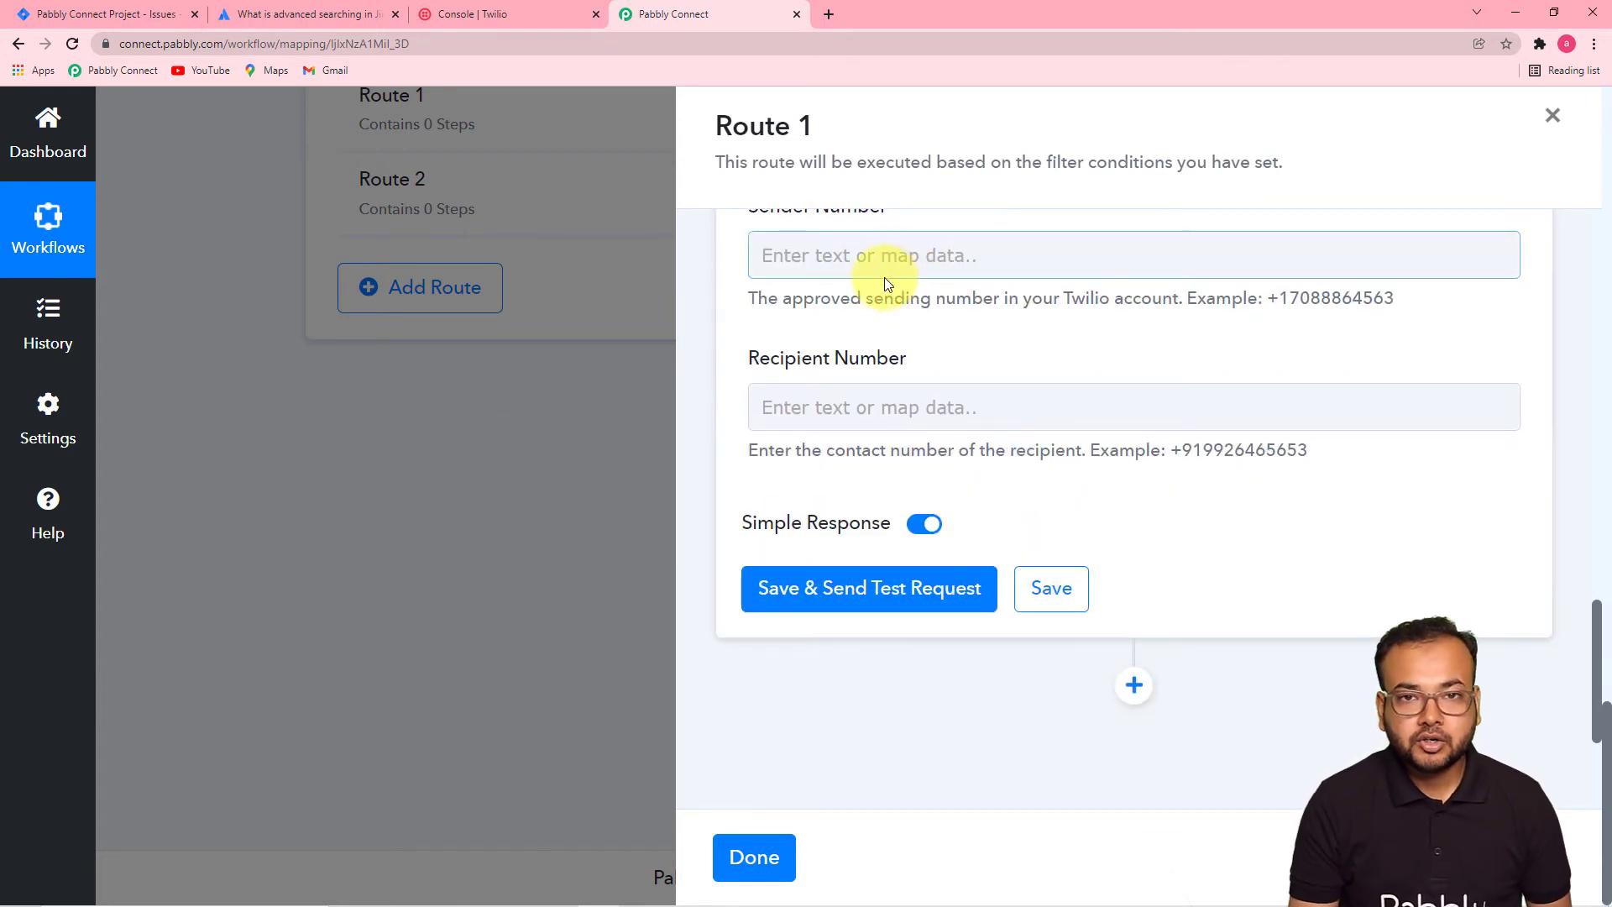
left_click(446, 13)
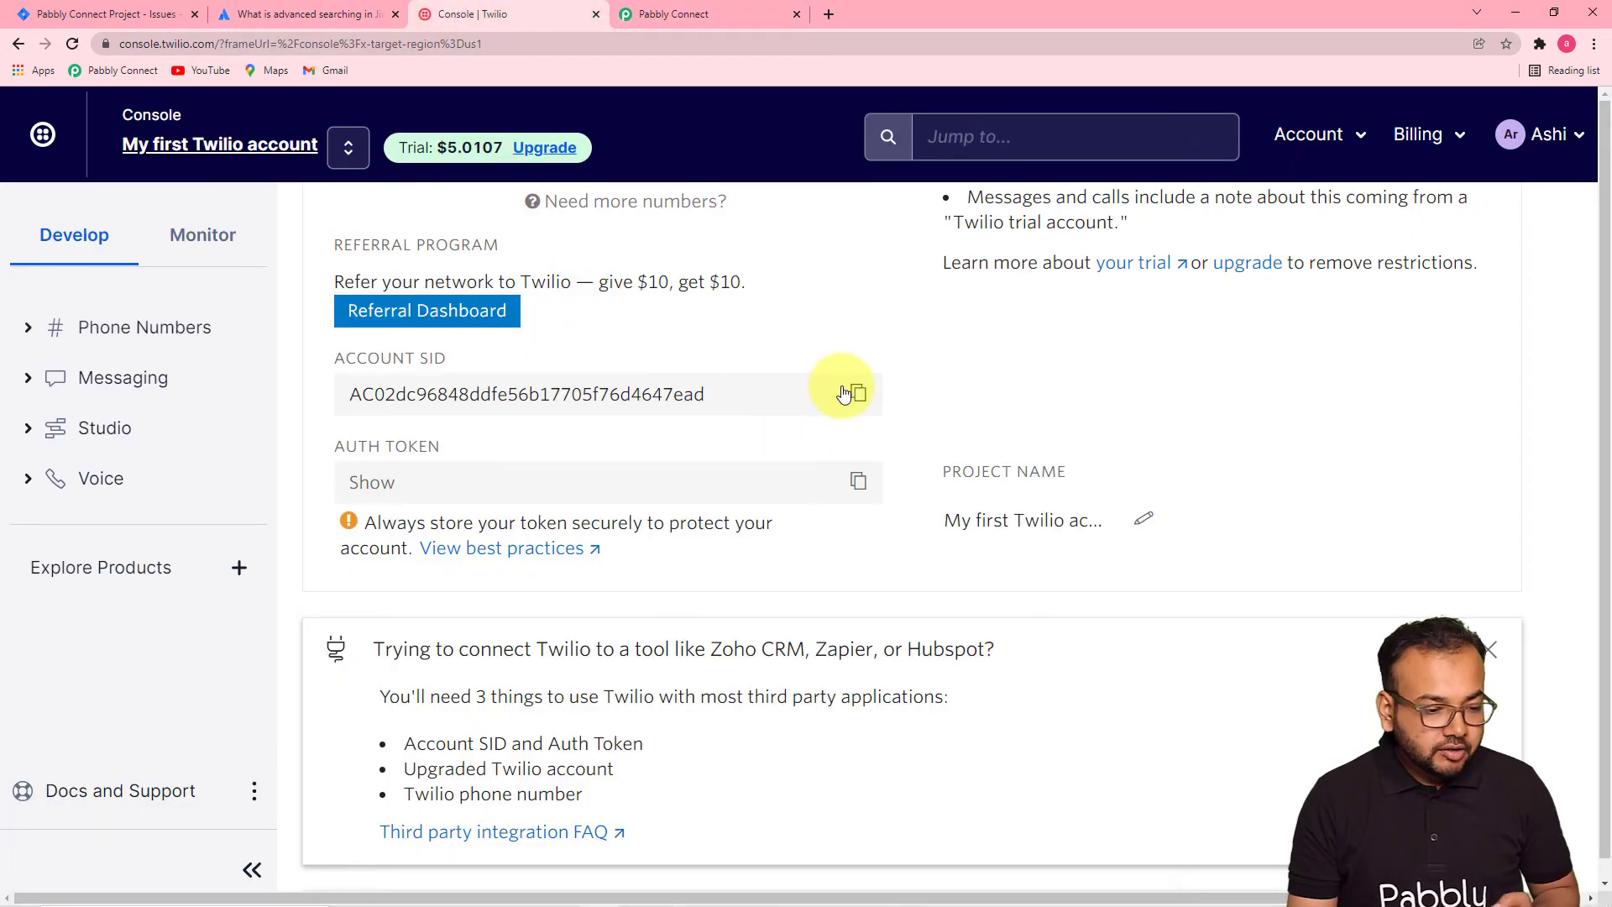
- Copy the Twilio trial phone number from Project Info and return to Pabbly Connect
scroll(842, 390, "up", 5)
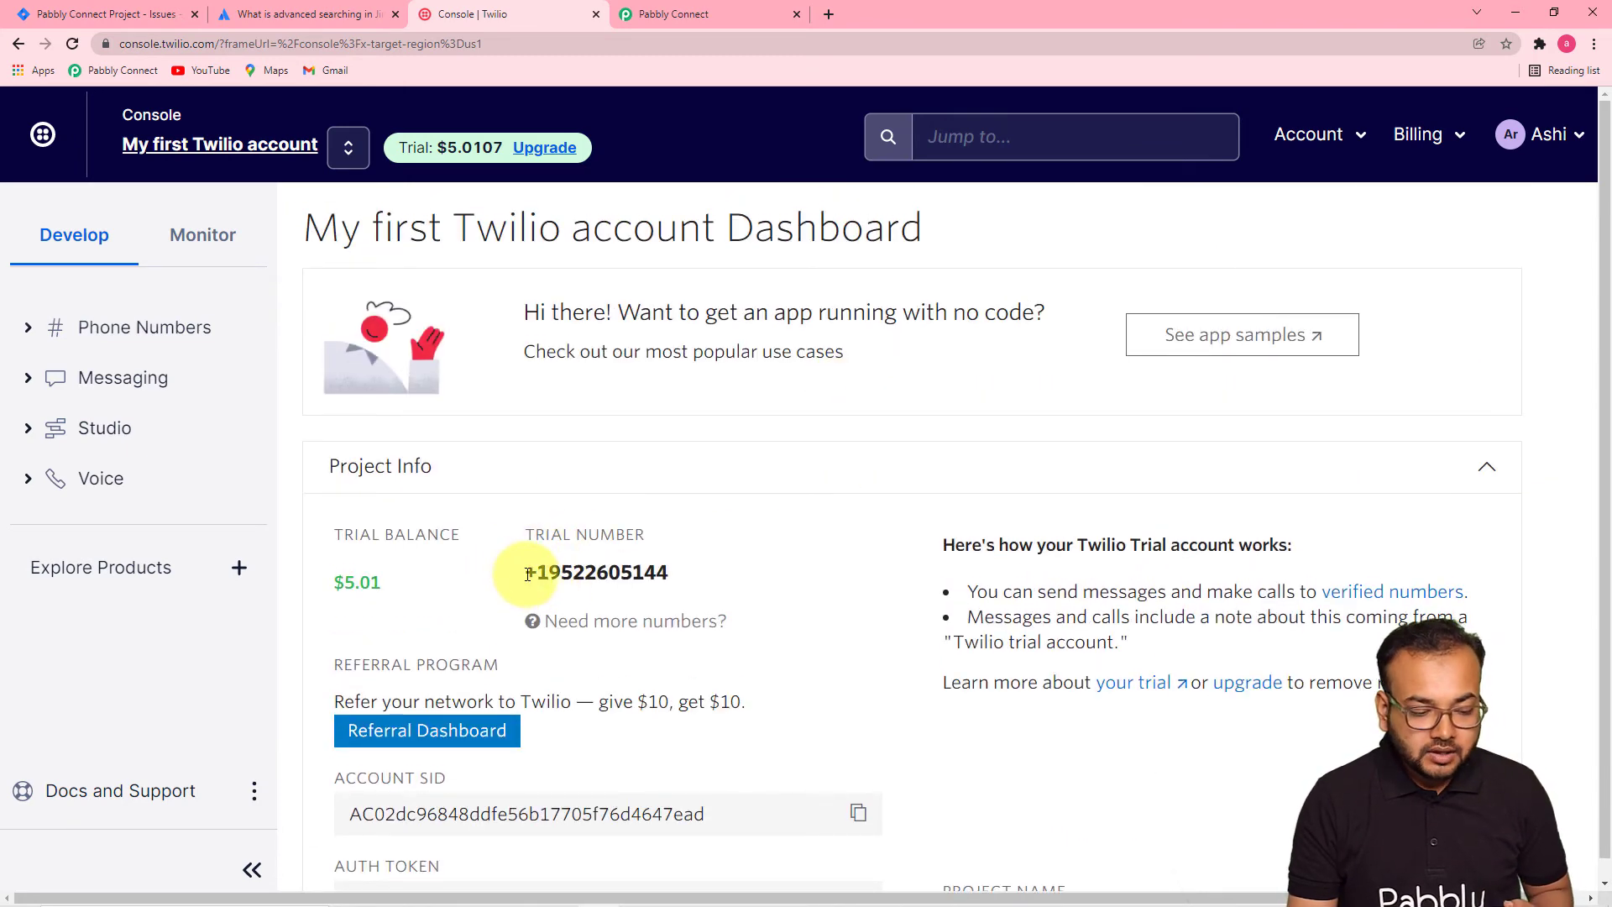
left_click_drag(528, 573, 672, 574)
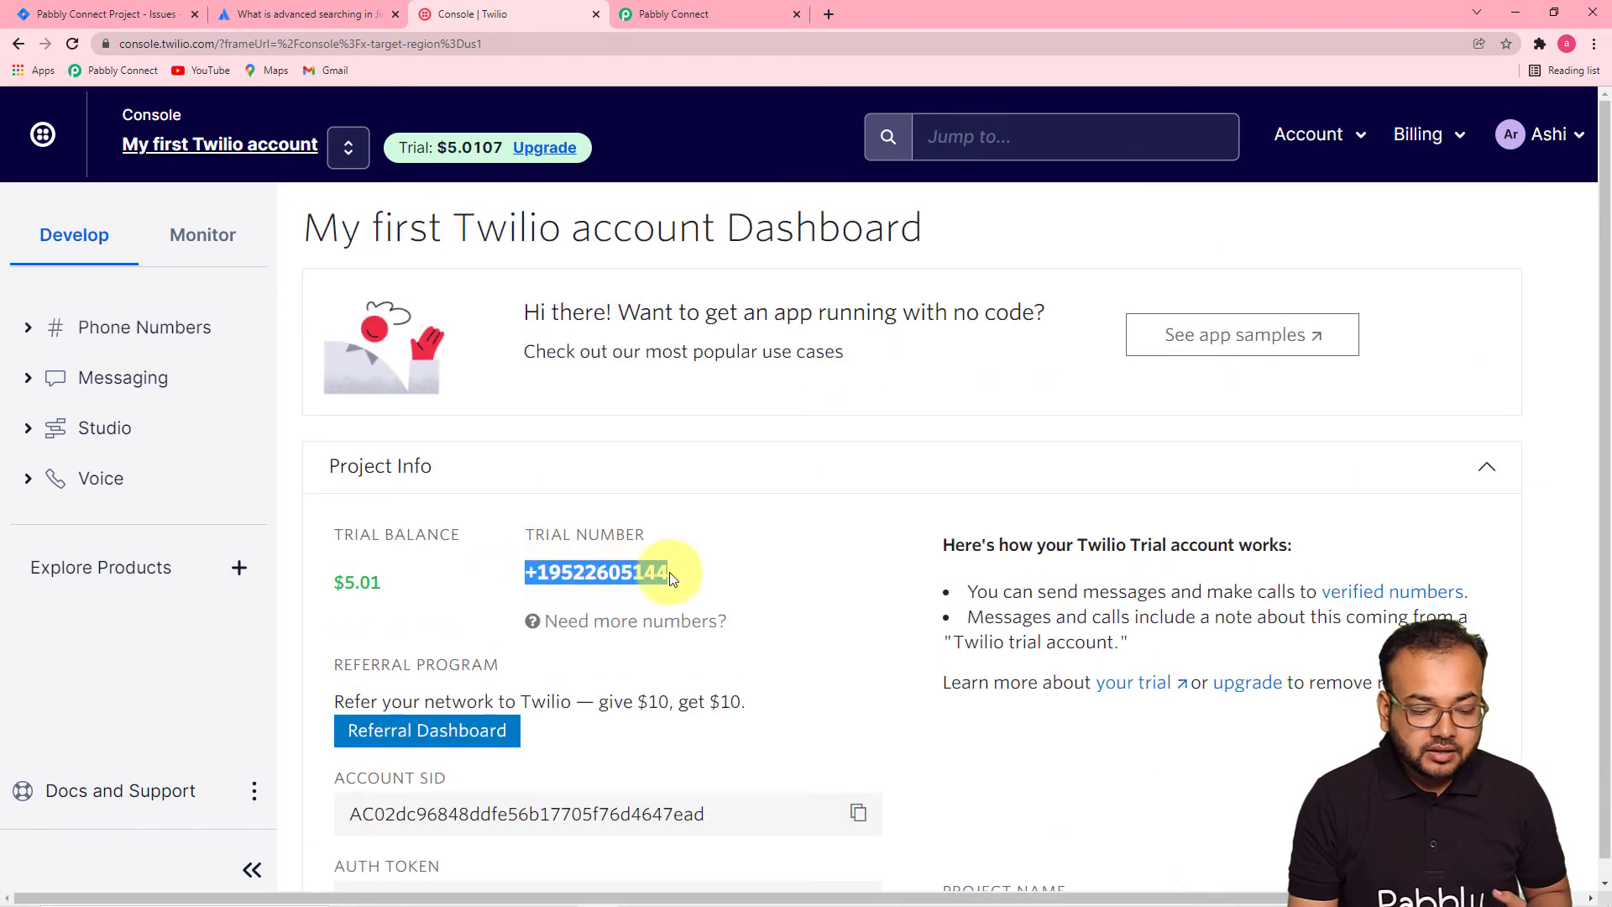
right_click(646, 573)
left_click(658, 589)
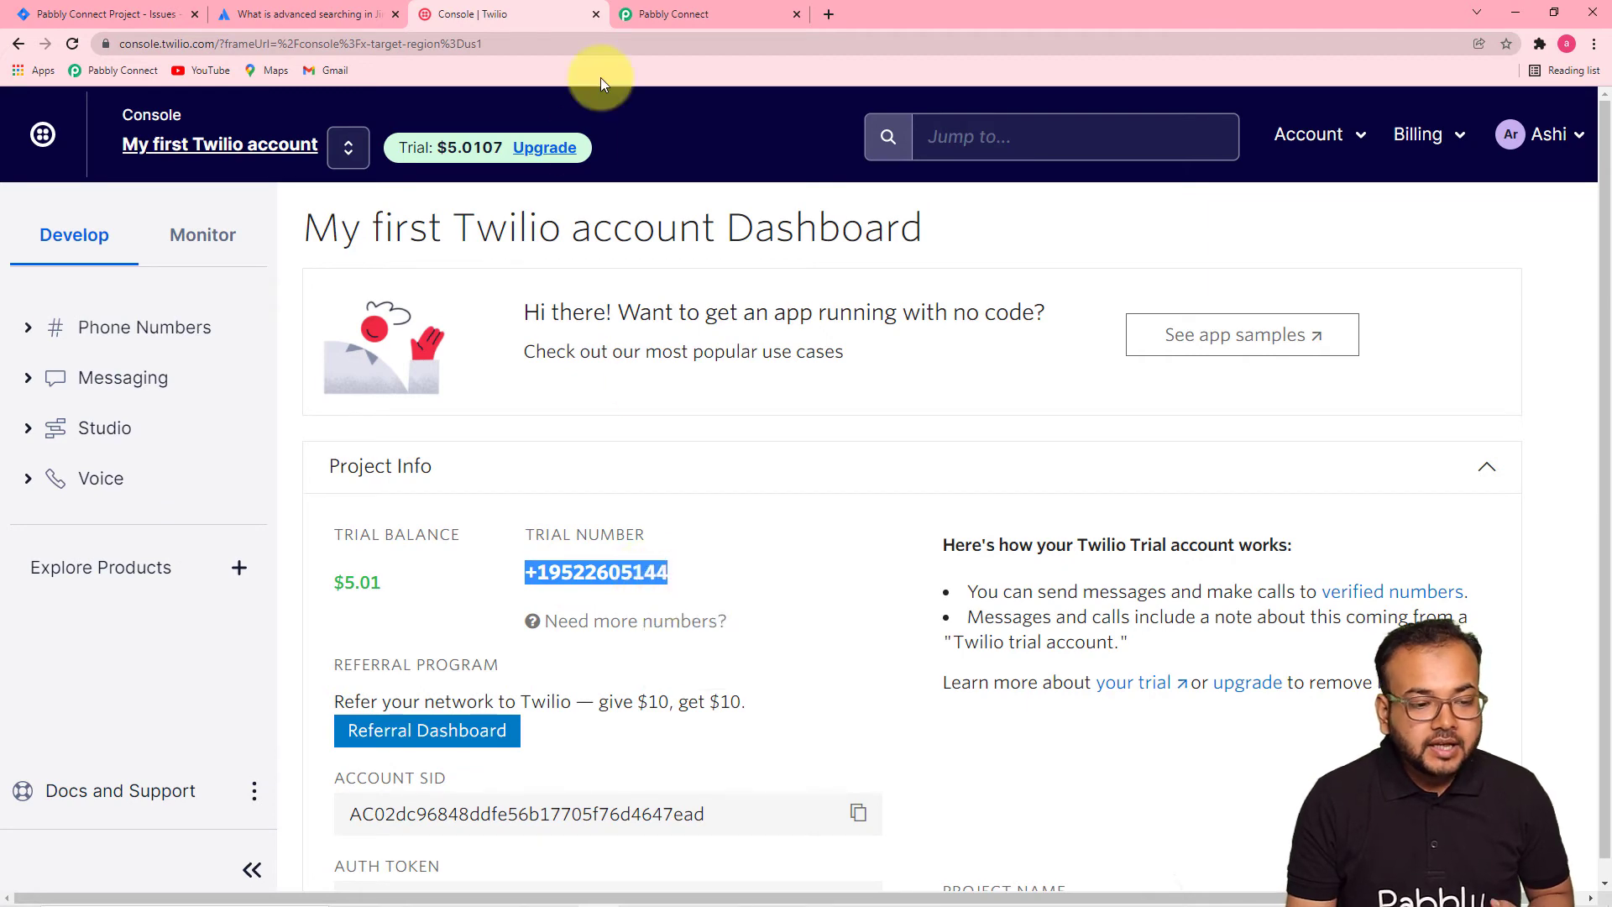
left_click(663, 18)
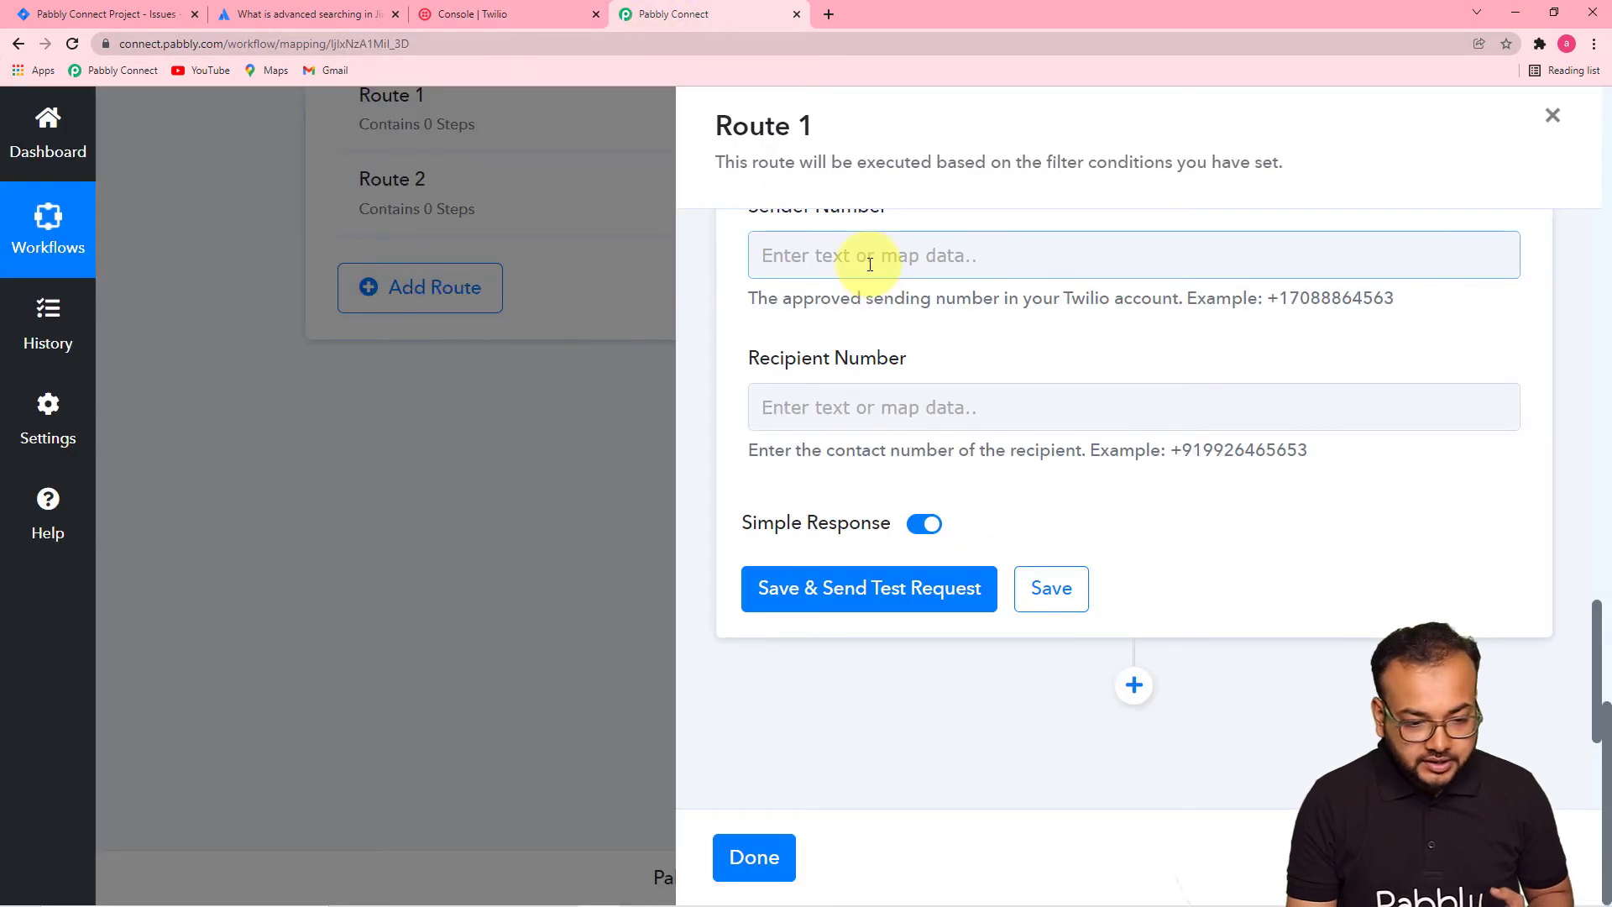
- Paste the copied Twilio trial number into the Sender Number field
scroll(870, 265, "up", 1)
scroll(869, 264, "up", 1)
right_click(803, 419)
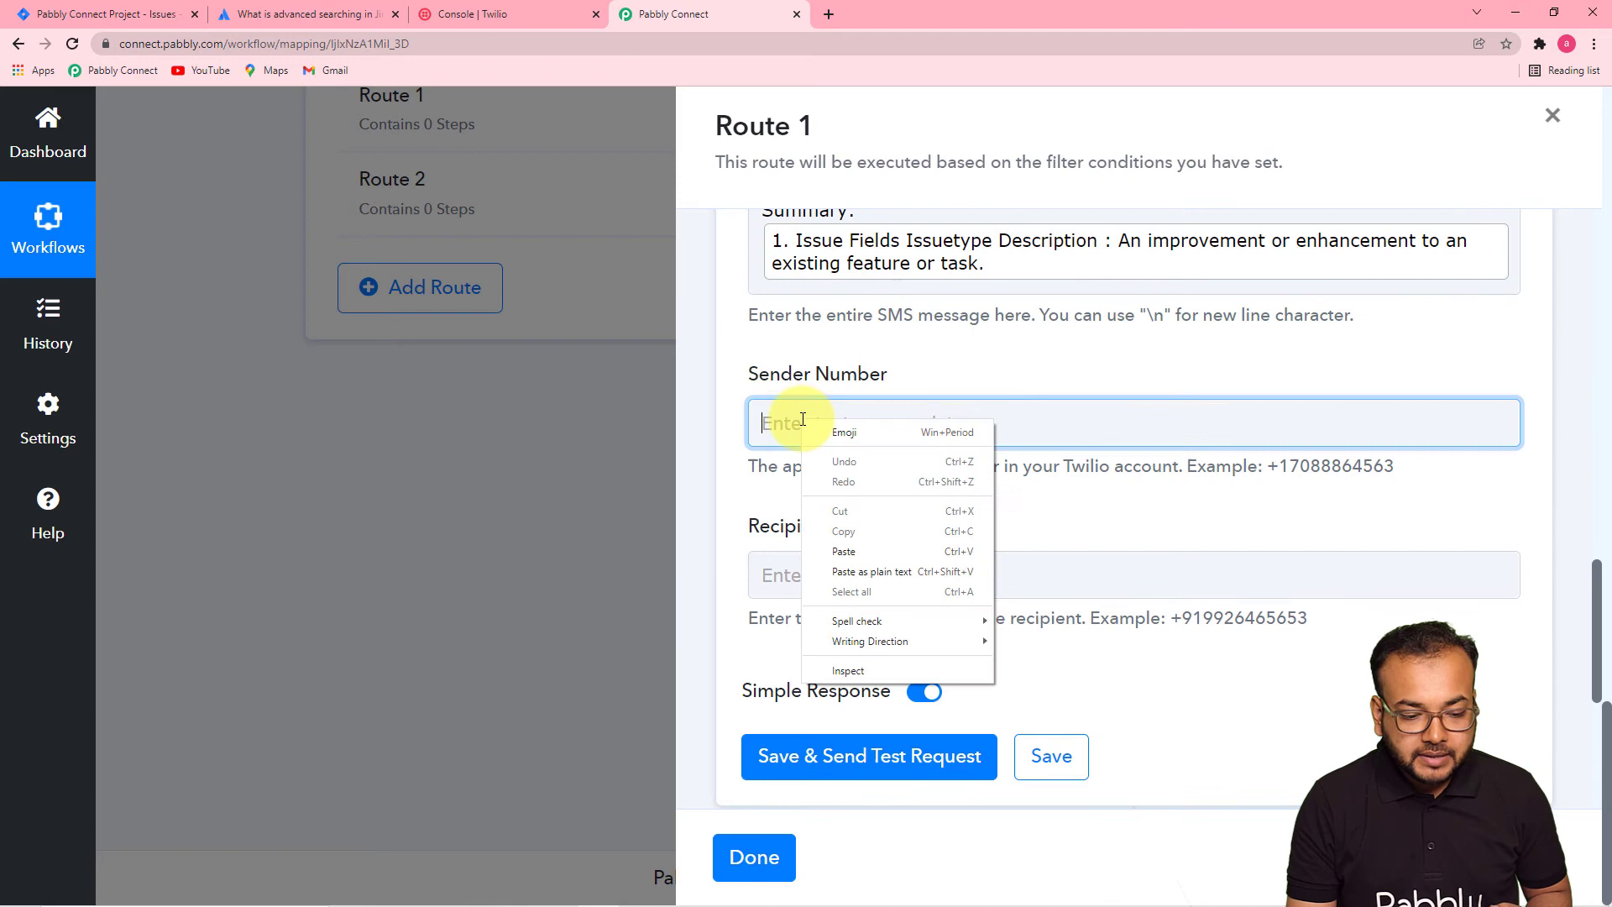
left_click(844, 551)
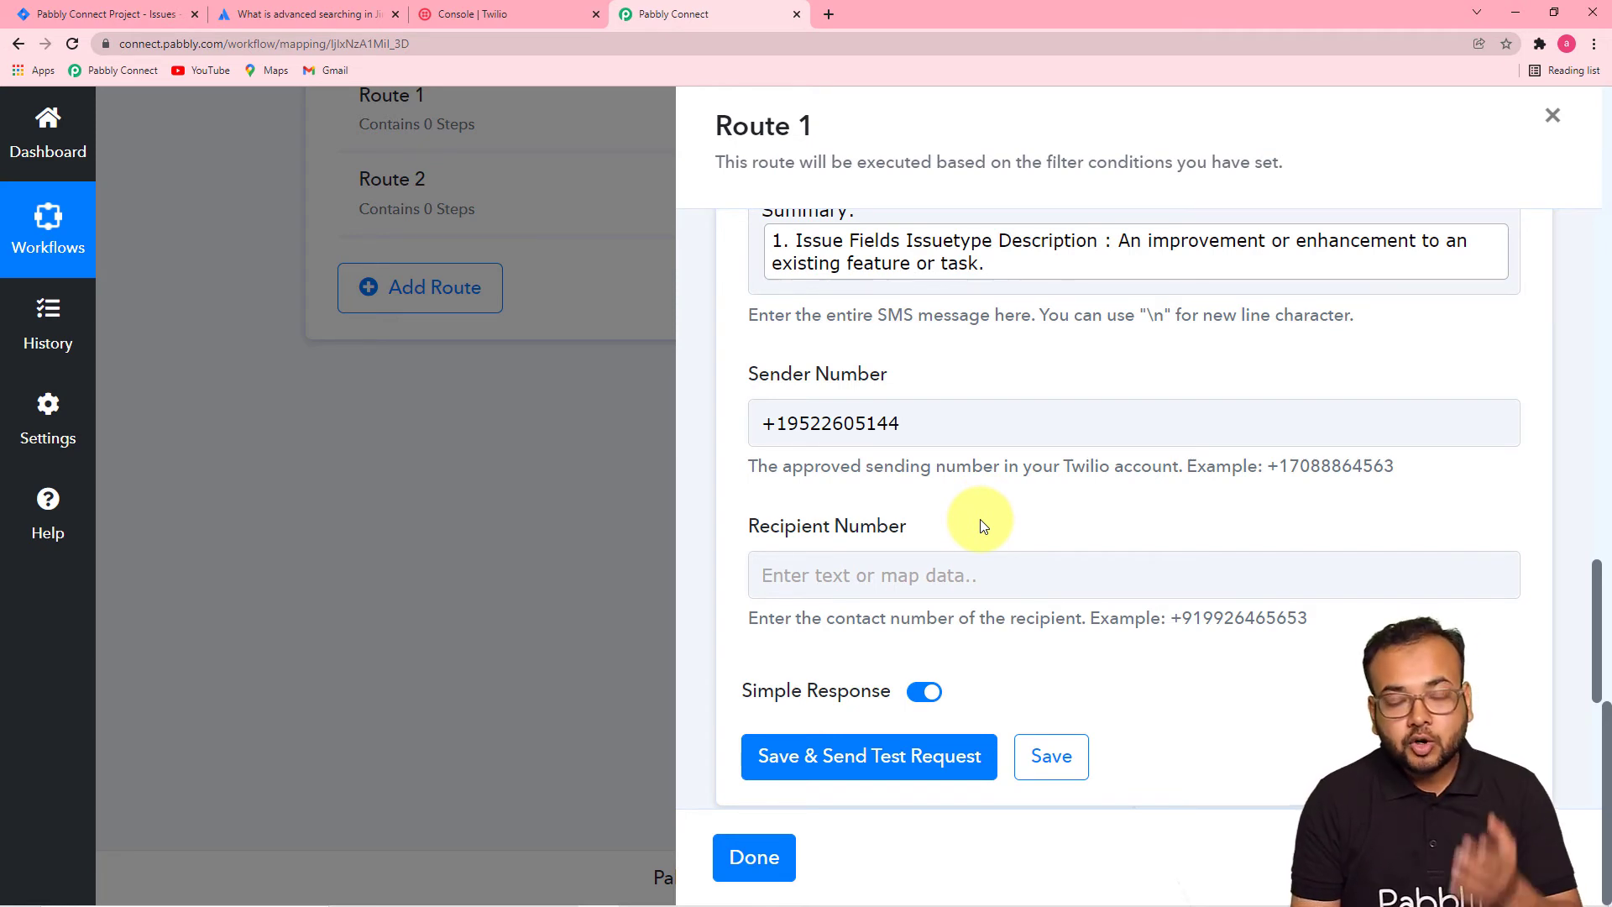
- Enter the recipient's phone number in the Recipient Number field
scroll(984, 526, "up", 5)
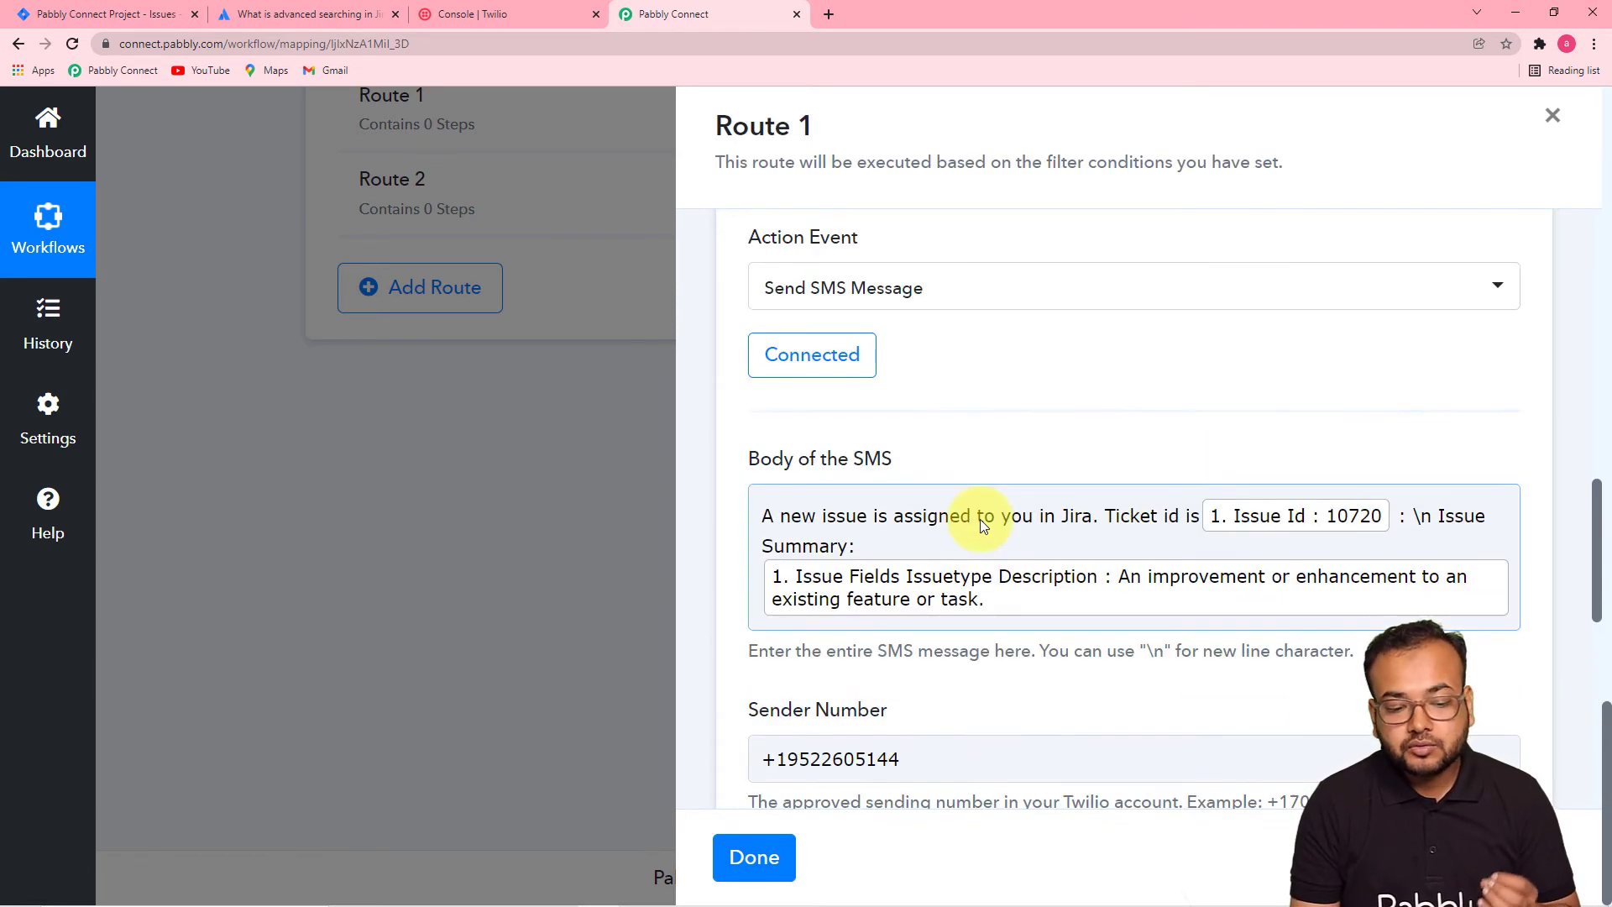
scroll(981, 520, "up", 2)
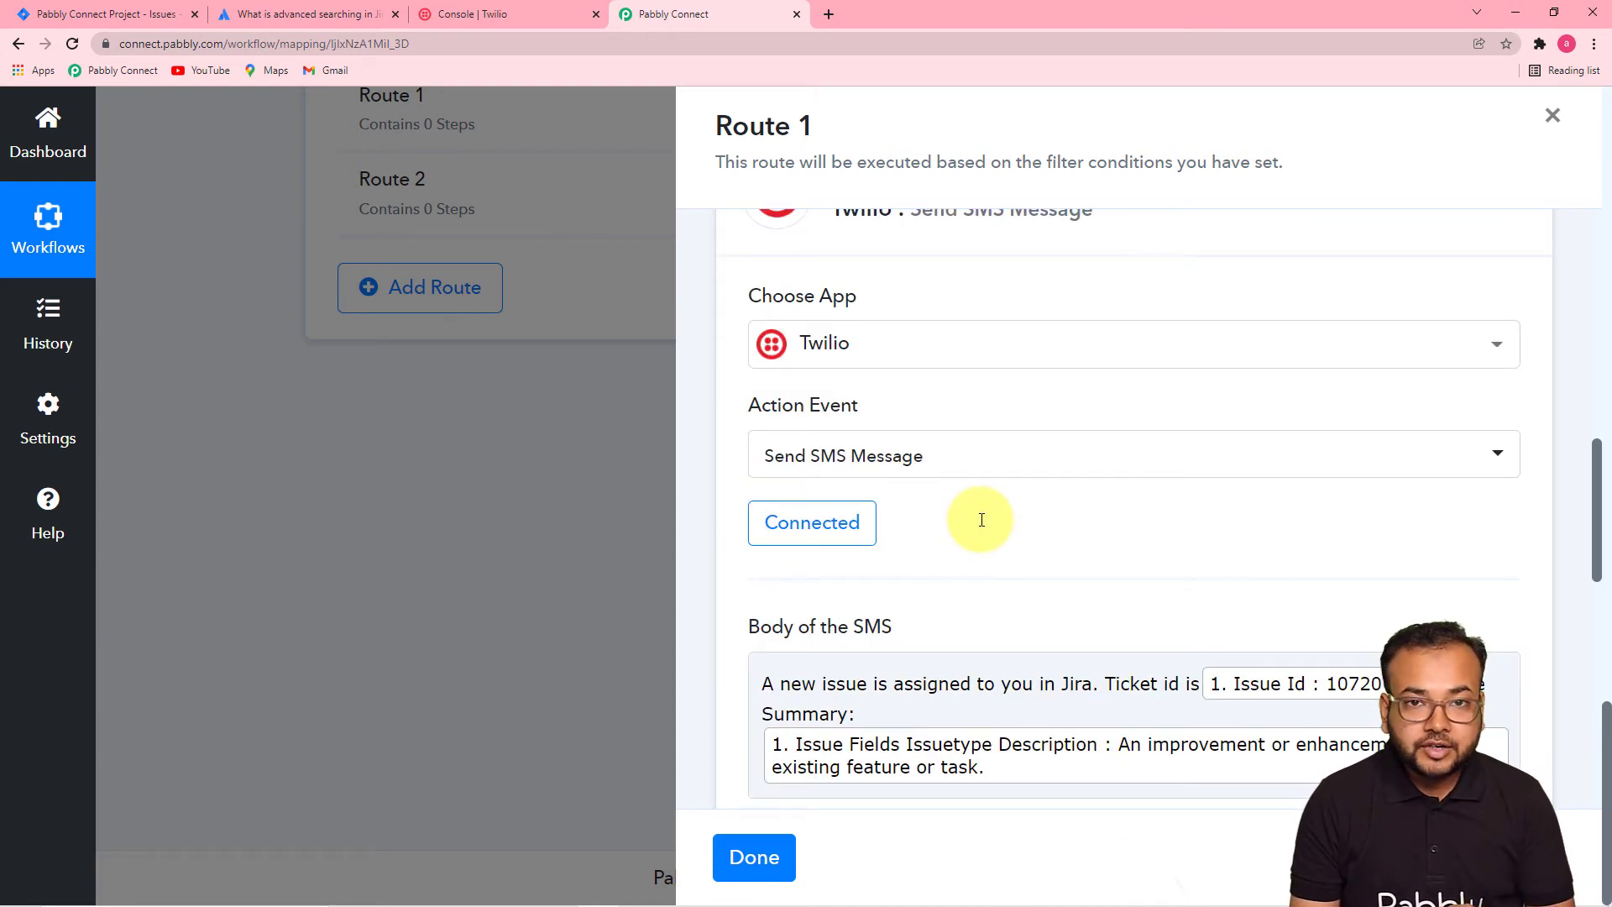
scroll(982, 520, "up", 6)
scroll(979, 519, "down", 7)
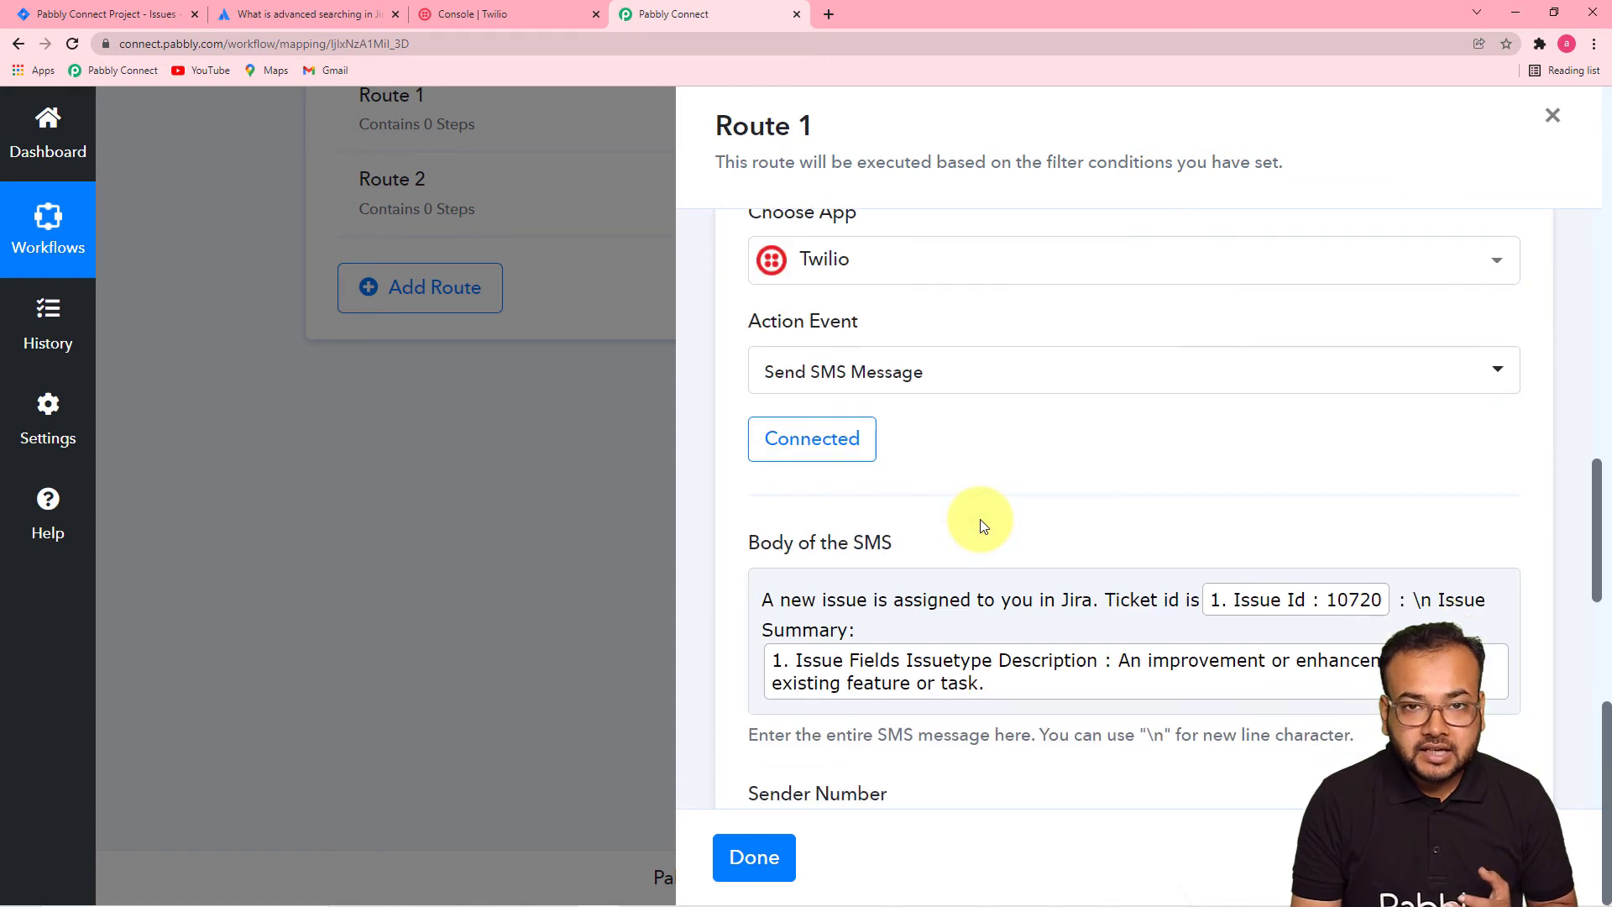
scroll(980, 519, "down", 10)
left_click(960, 252)
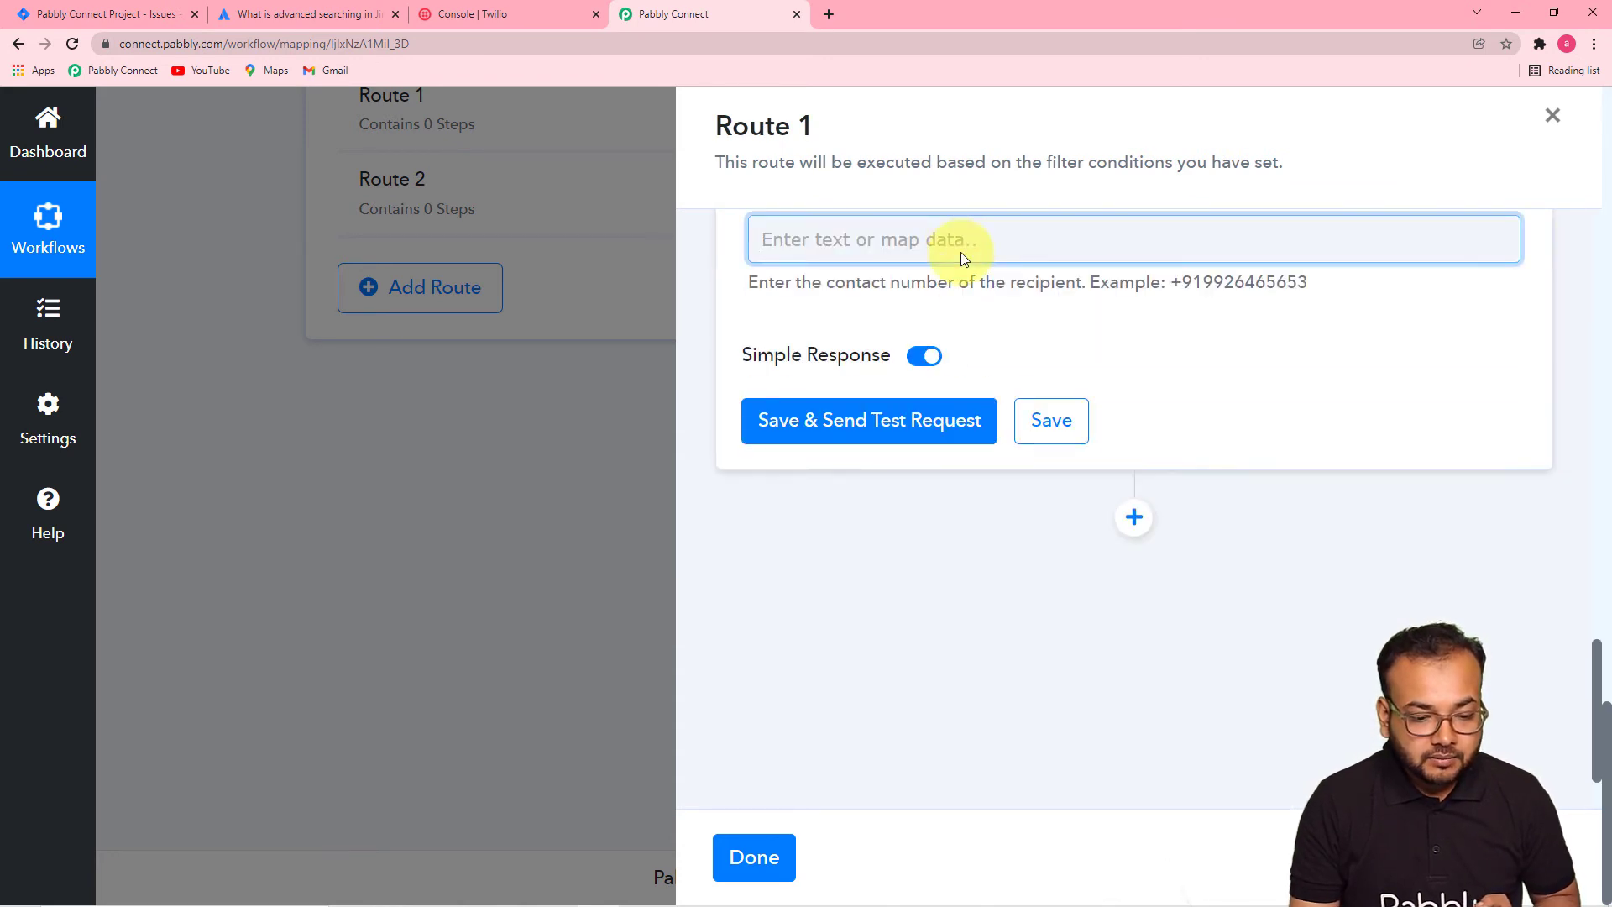
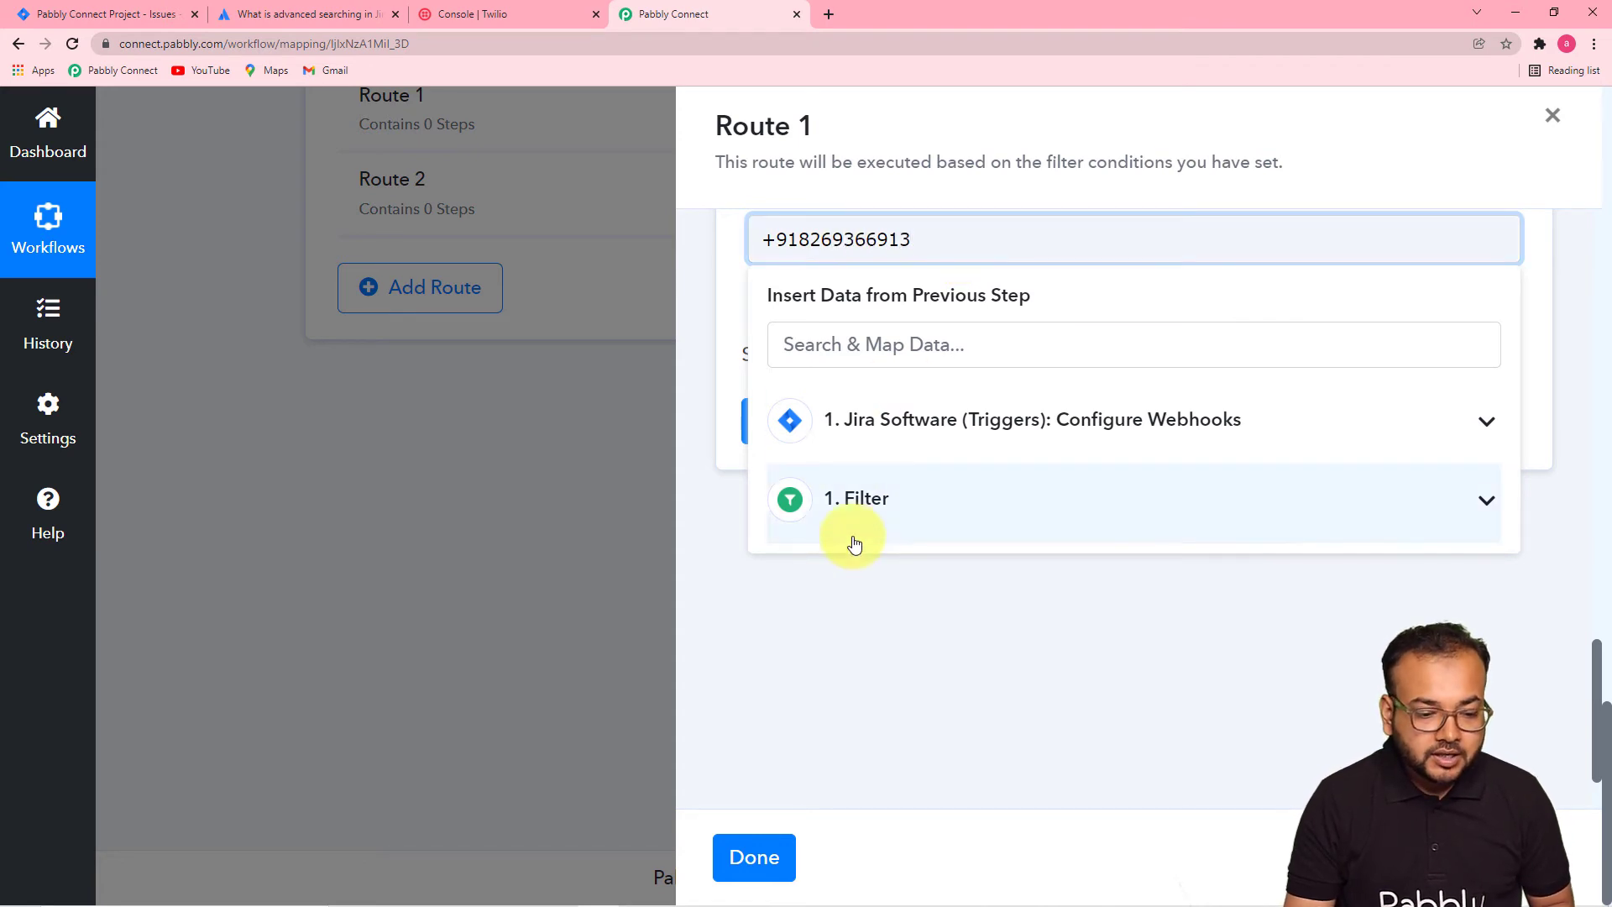
left_click(840, 588)
scroll(1033, 403, "down", 1)
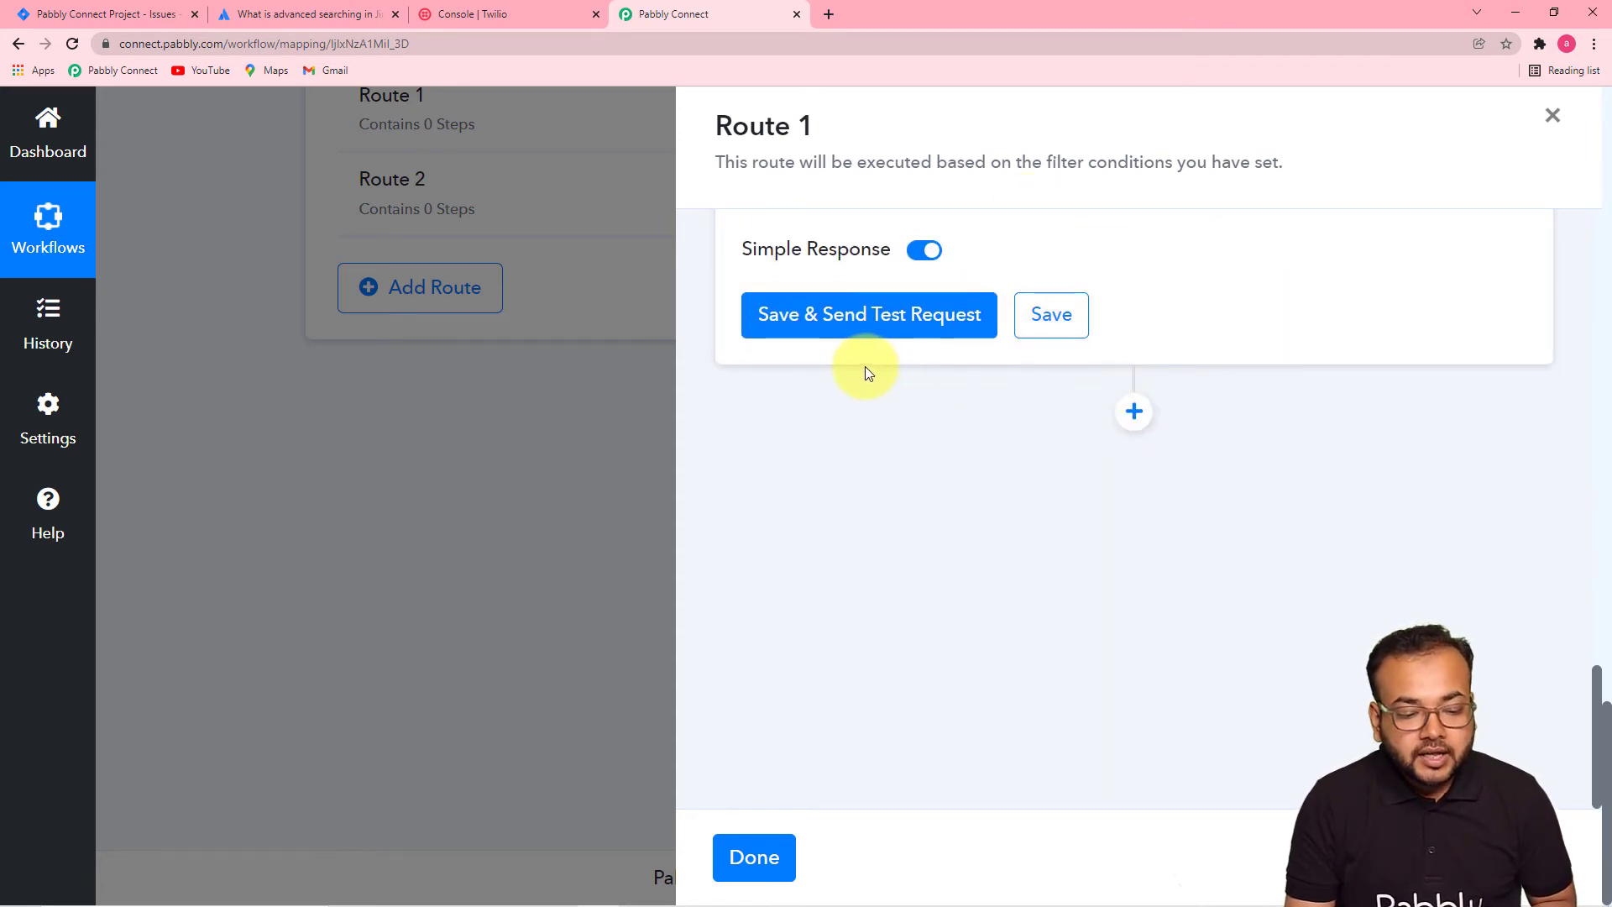
- Save Route 1's Twilio SMS step, confirm the test SMS arrived on the phone, and close Route 1
left_click(1049, 337)
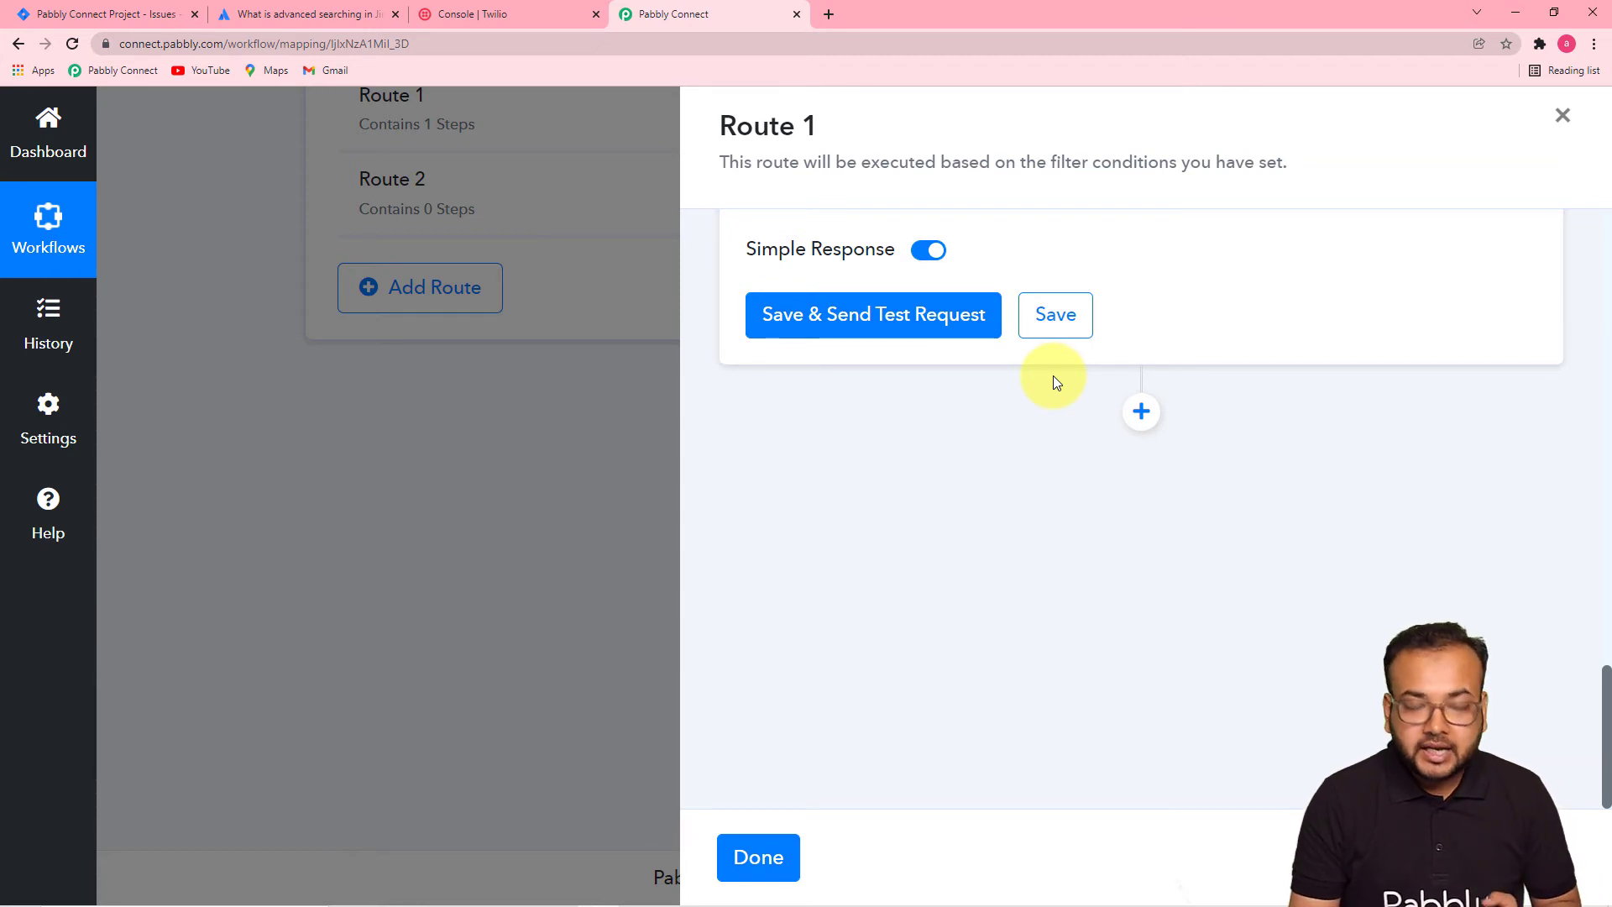
left_click(1514, 13)
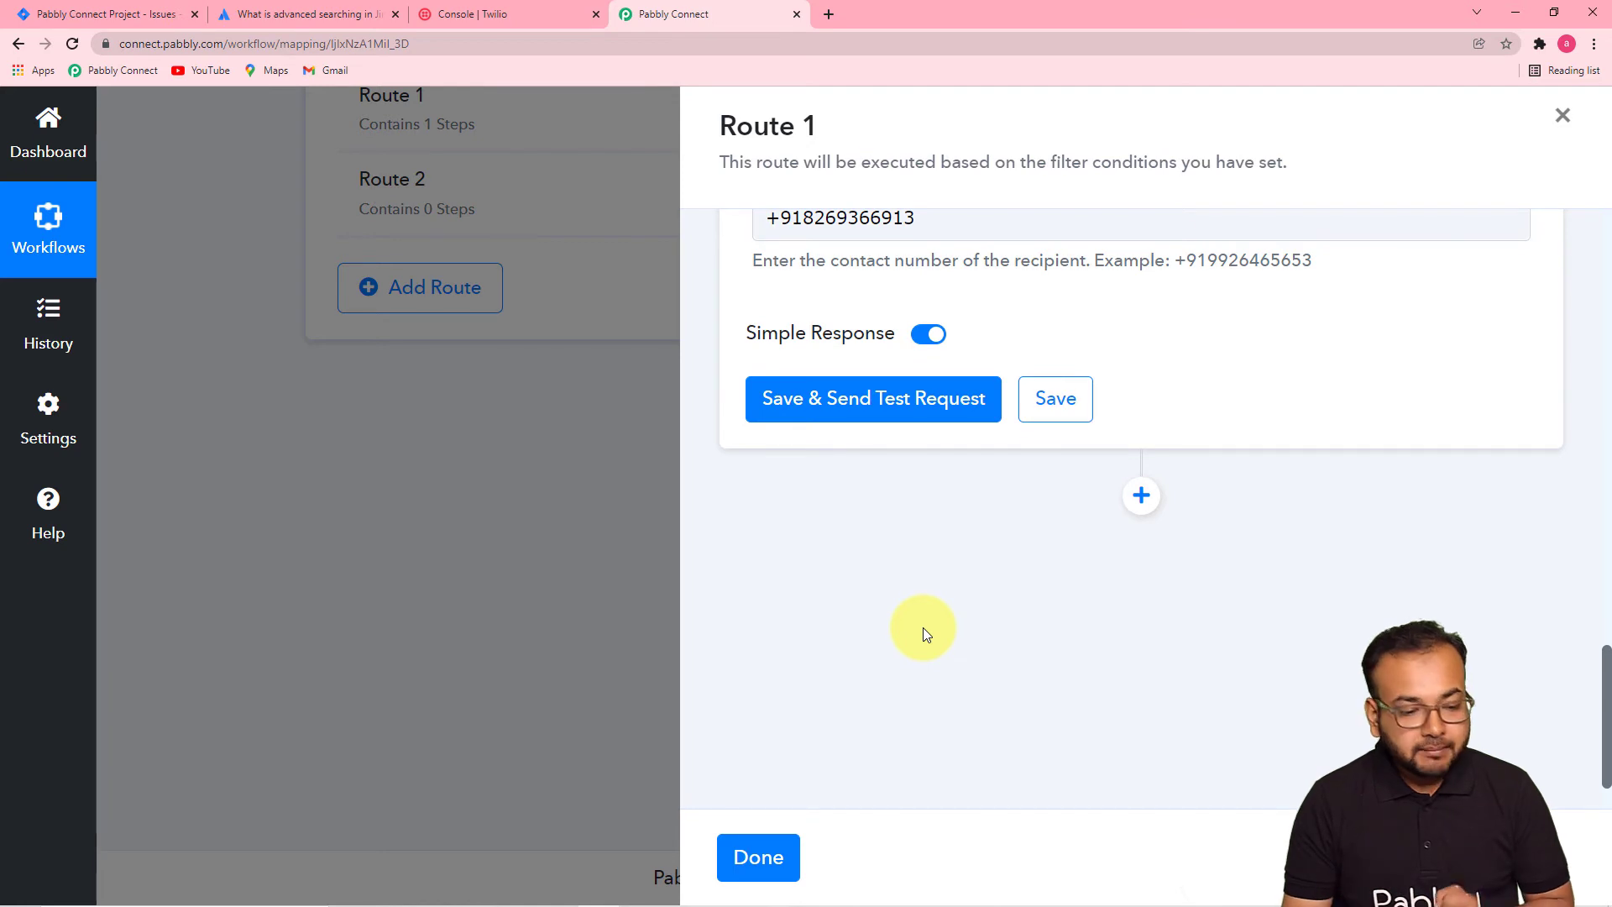
left_click(768, 860)
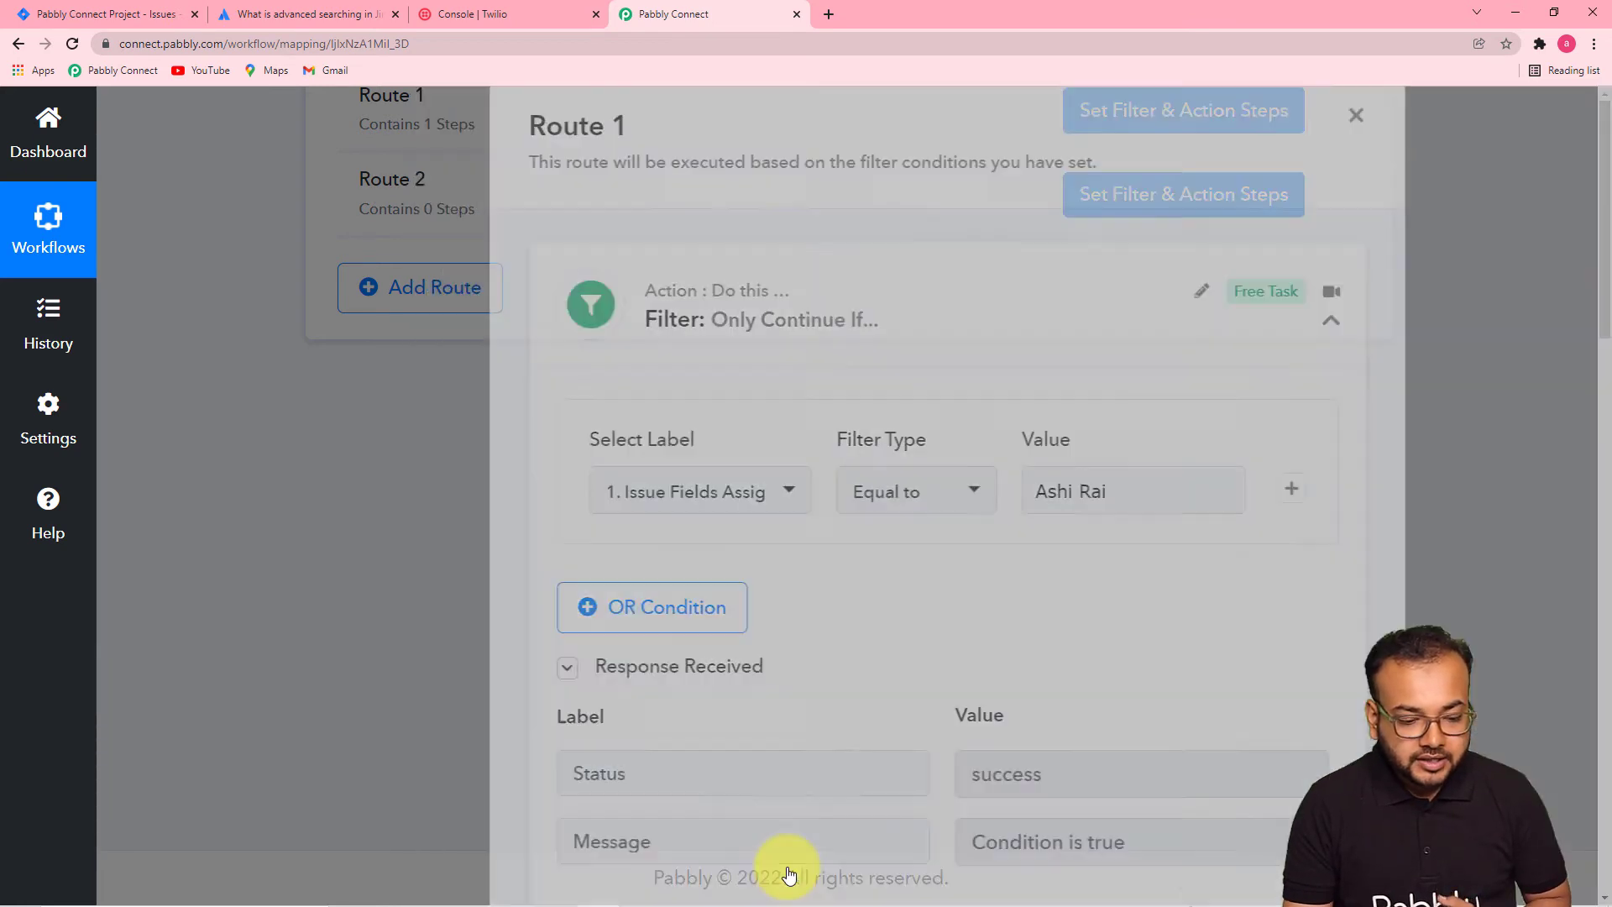
scroll(643, 660, "up", 2)
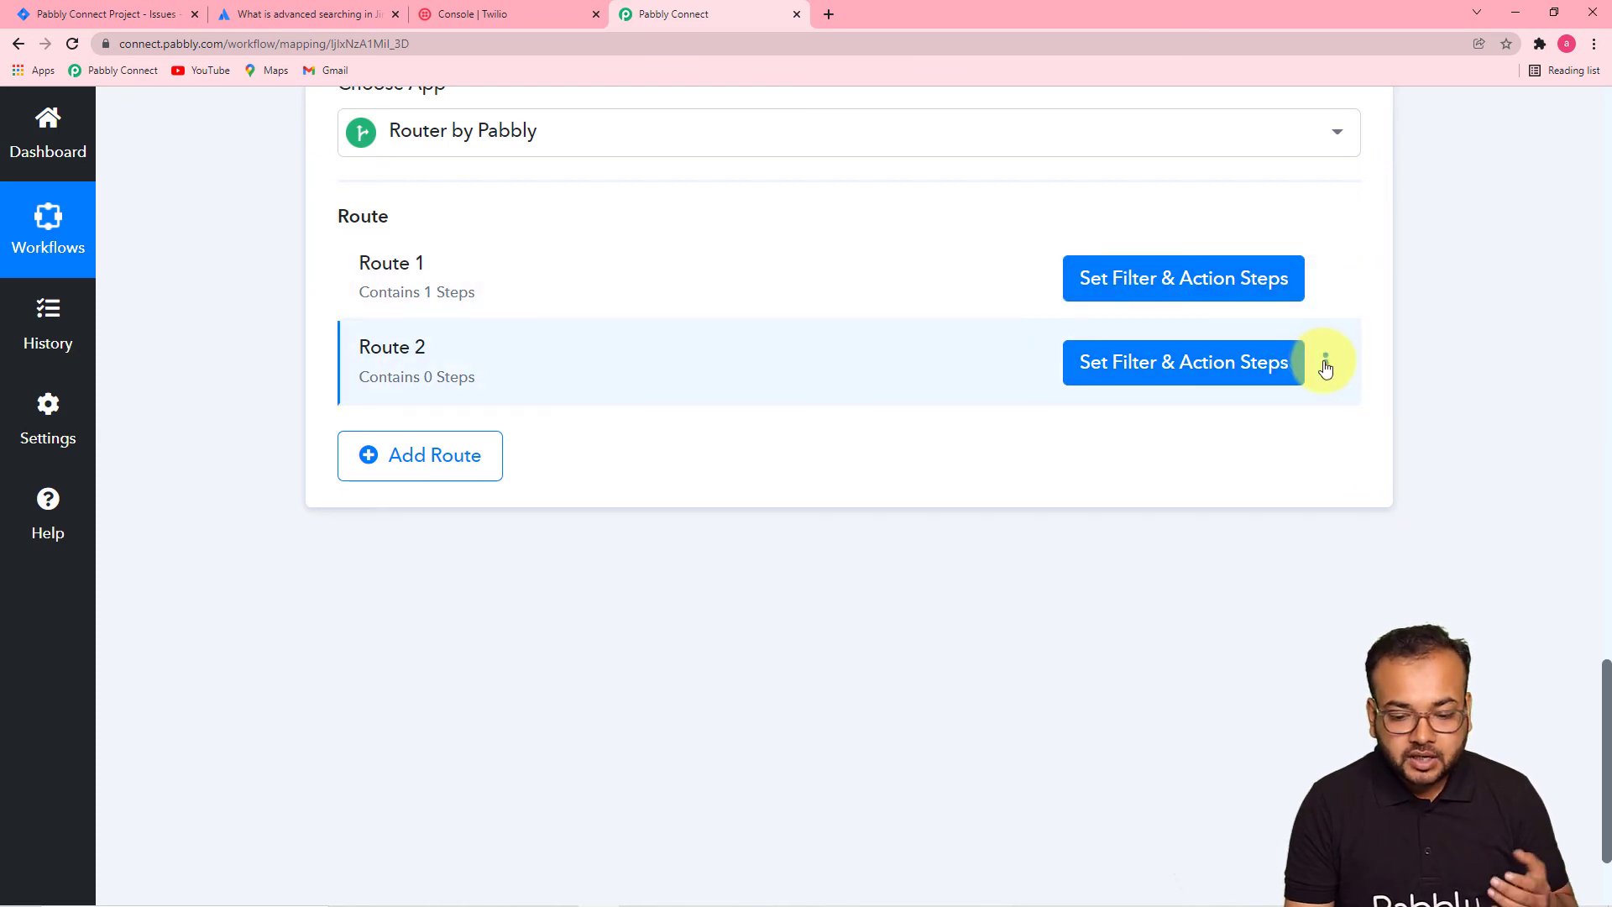
- Delete the empty Route 2 from the Router
left_click(1325, 366)
left_click(1187, 470)
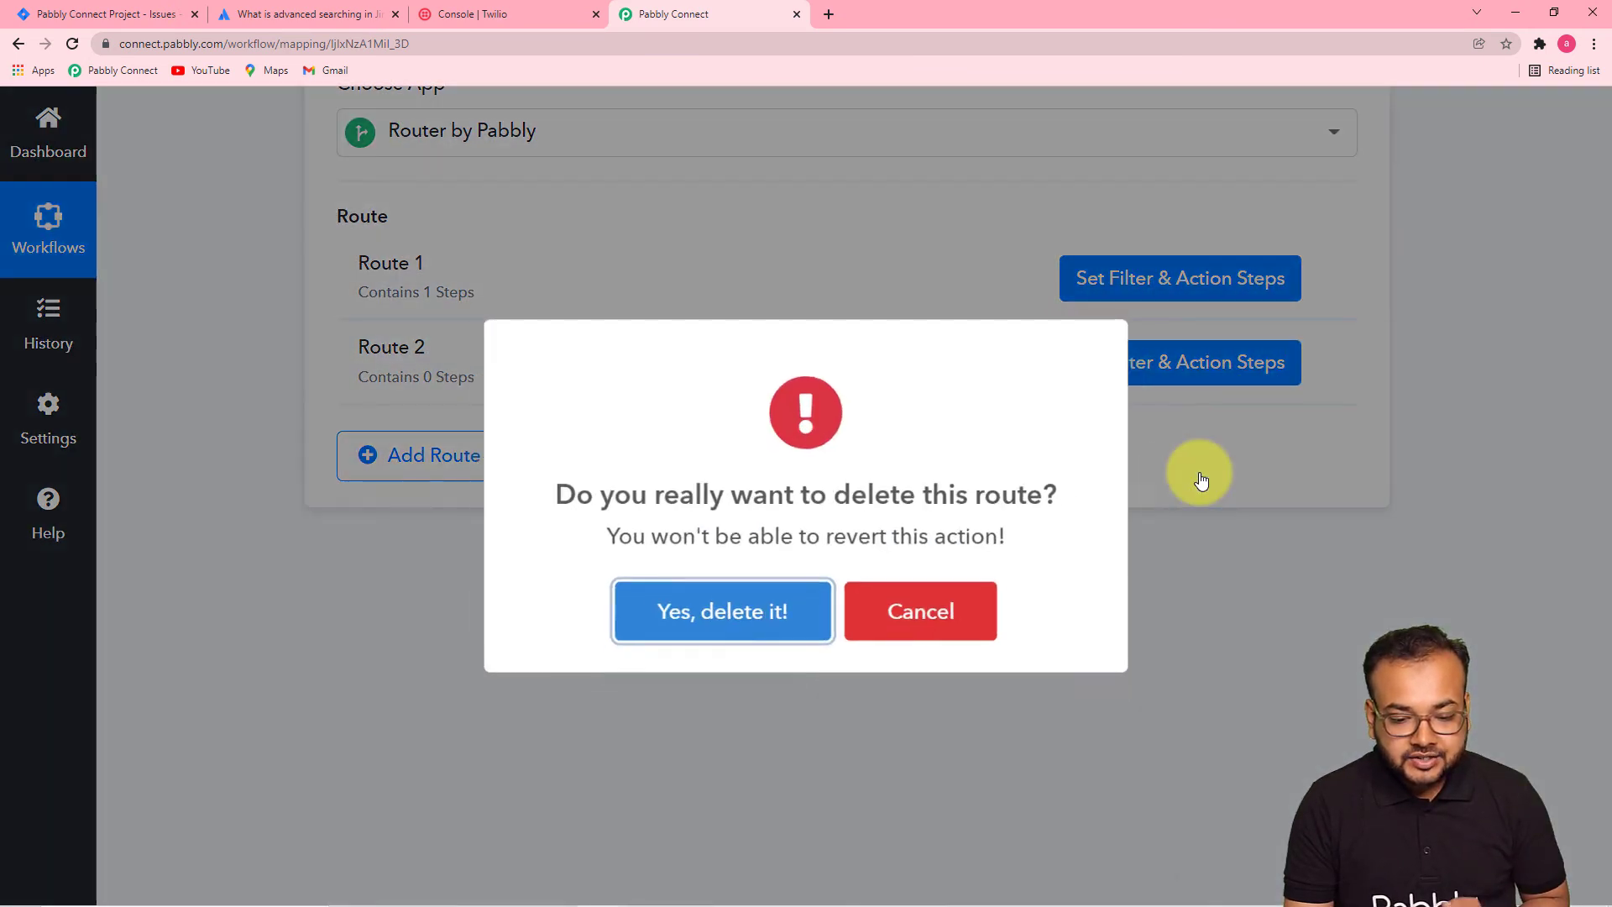
left_click(814, 599)
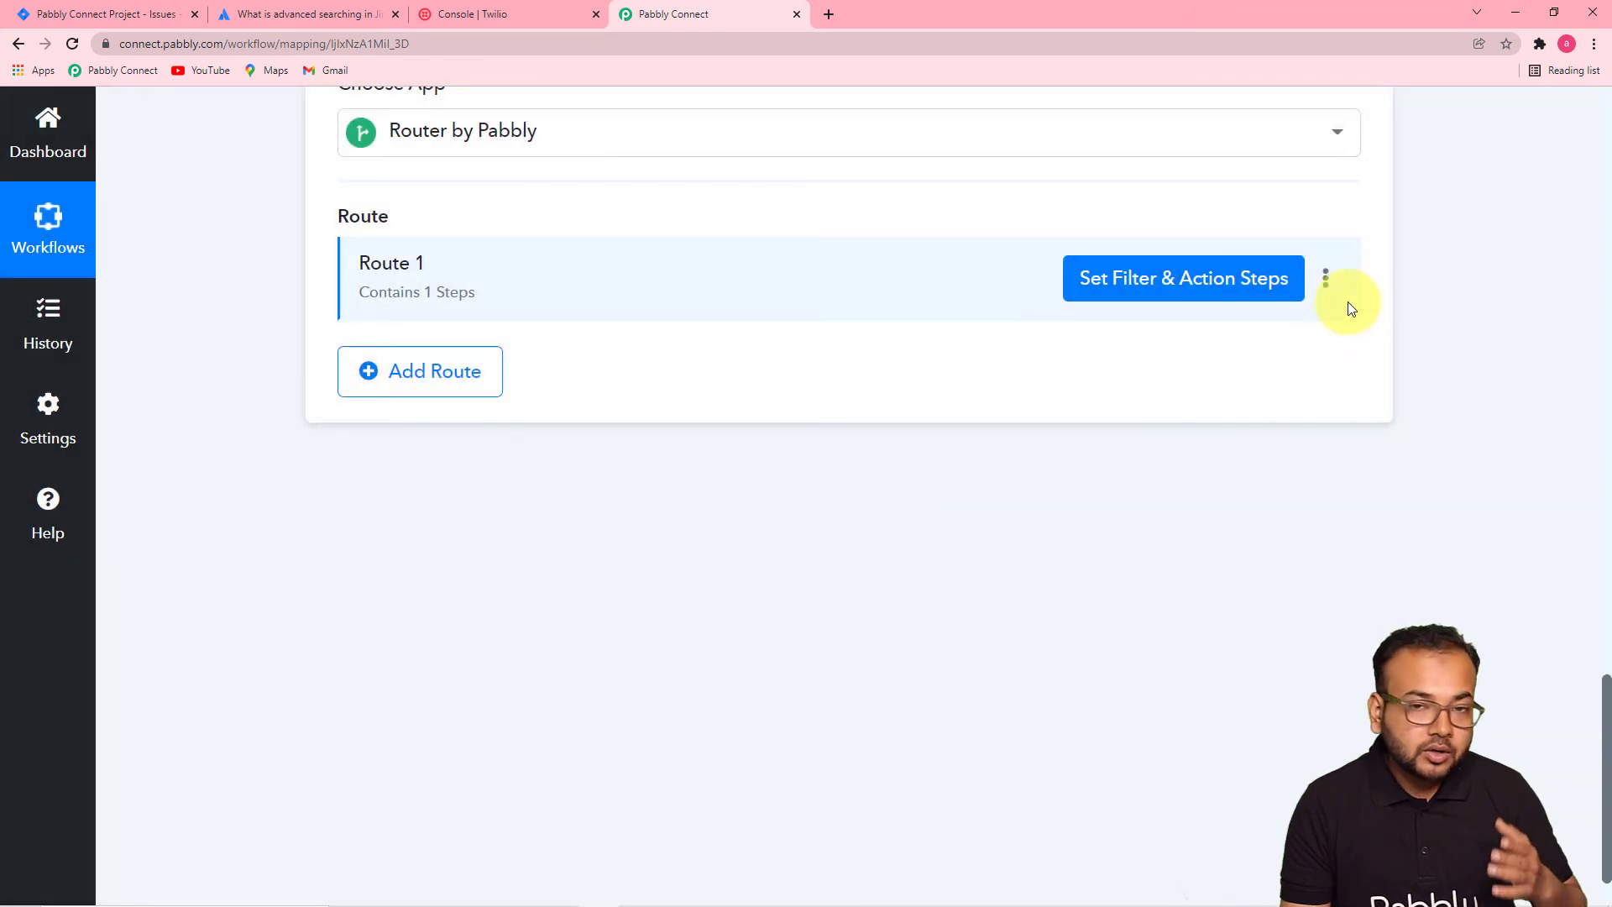
- Clone Route 1 twice so the Router has three routes
left_click(1325, 284)
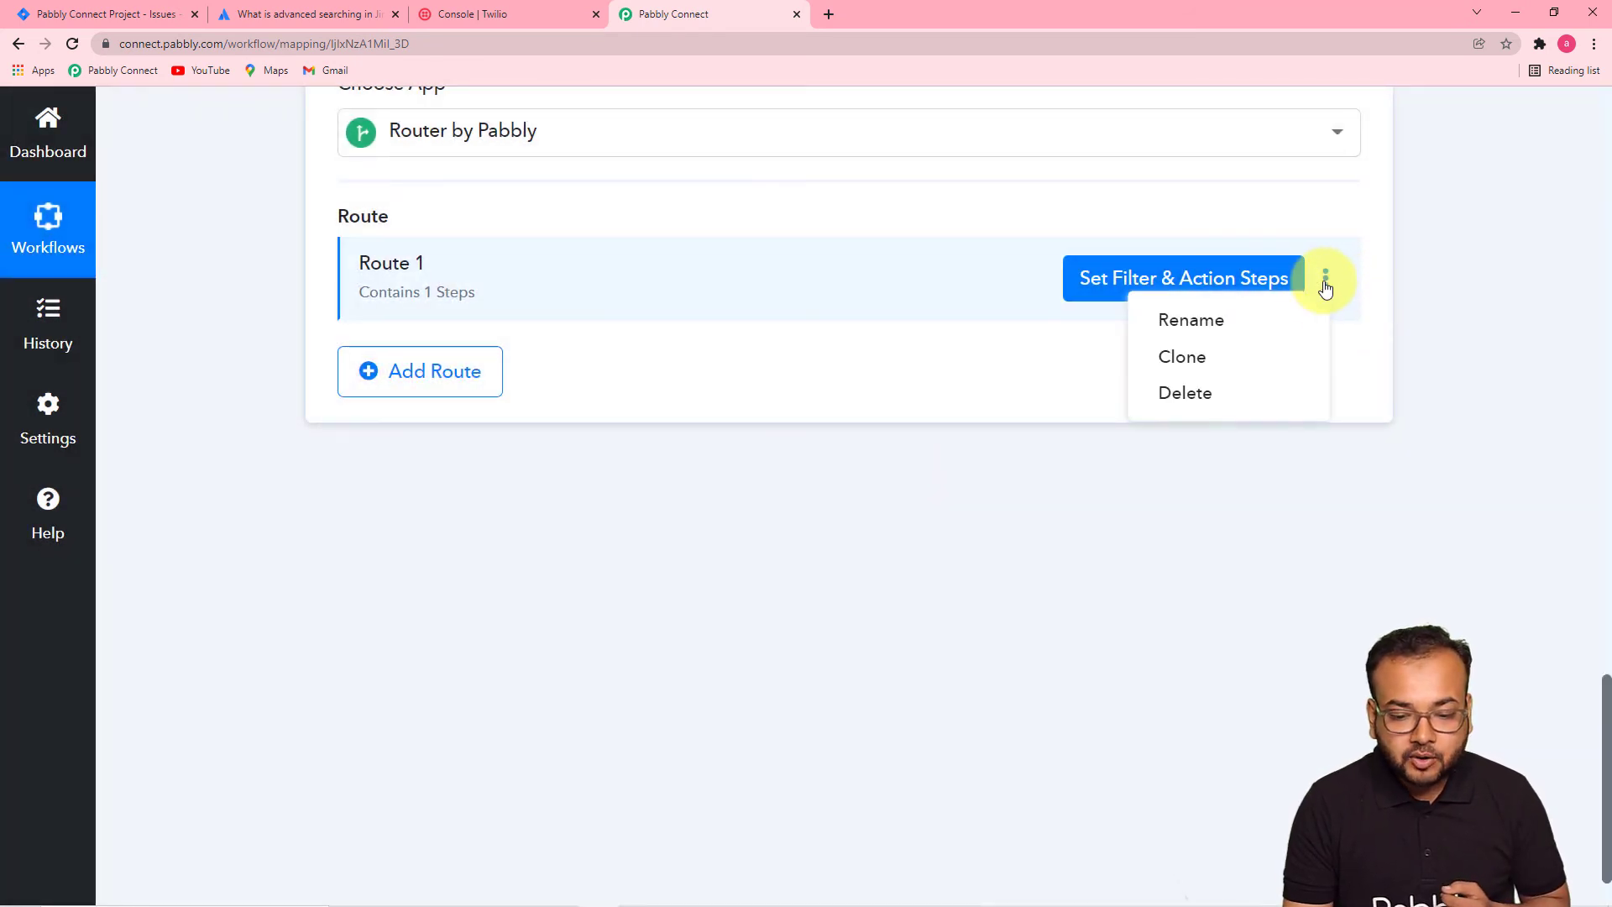
left_click(1226, 367)
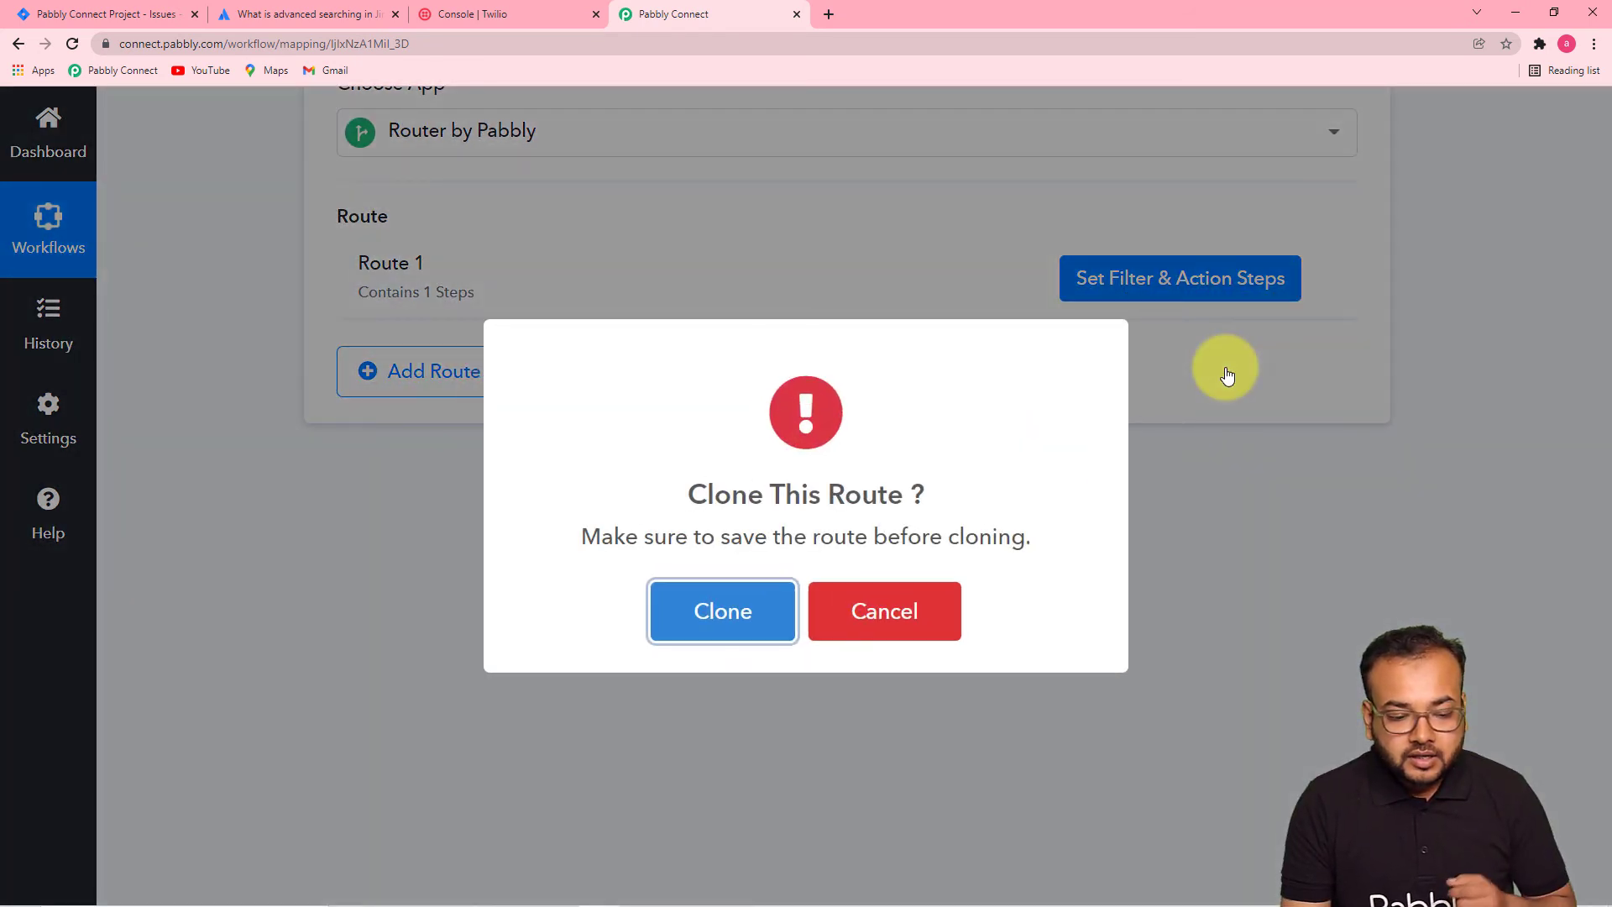
left_click(709, 612)
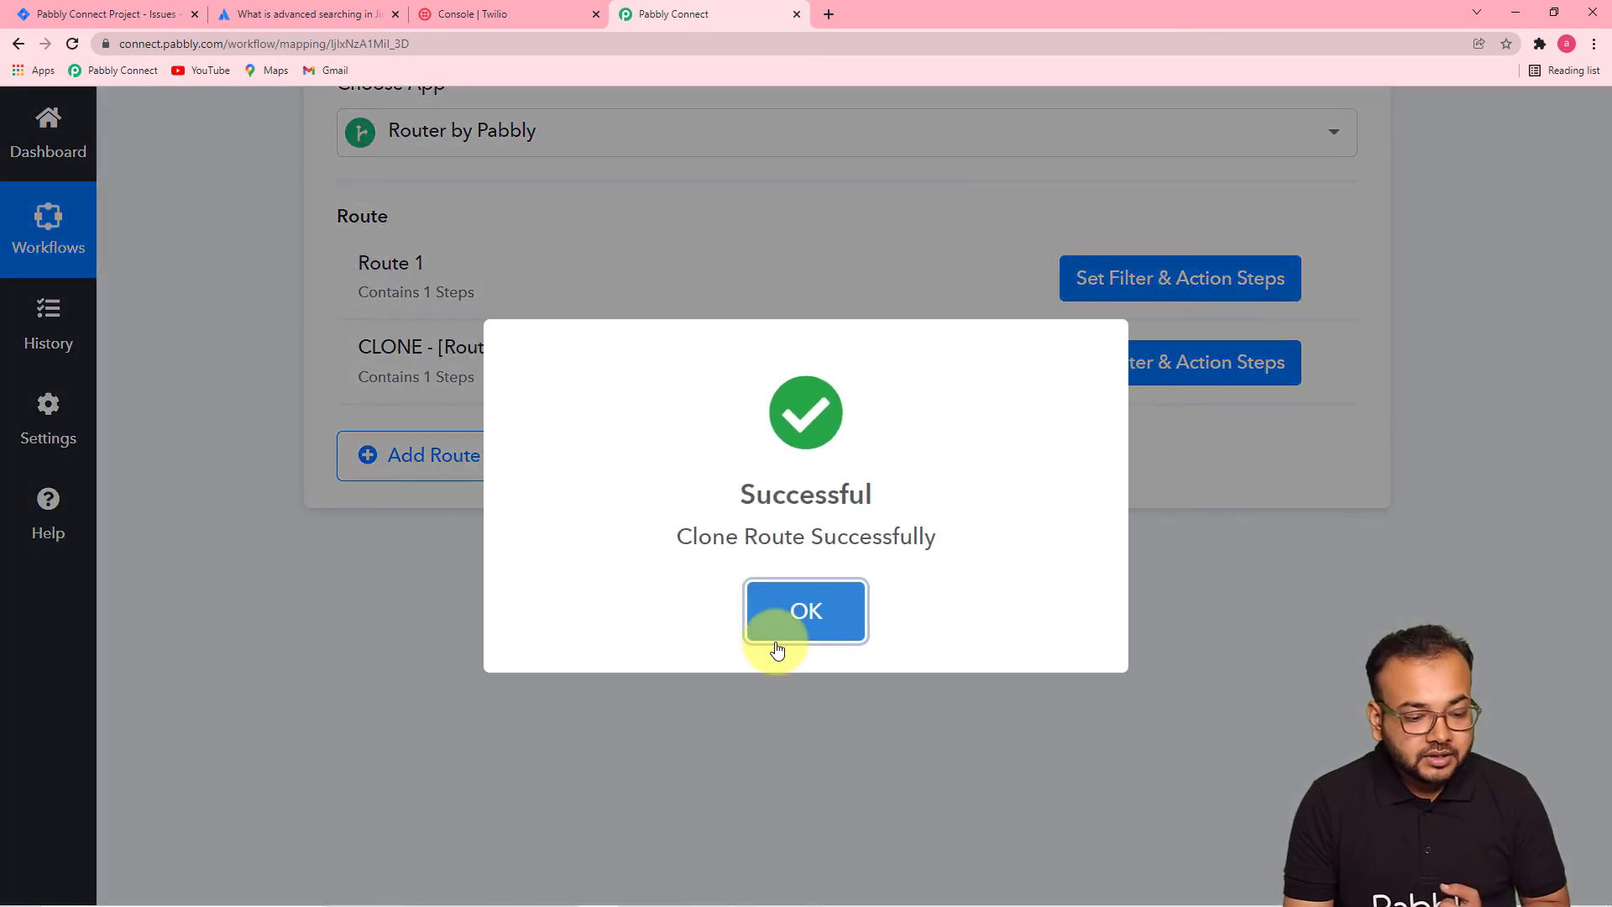
left_click(785, 630)
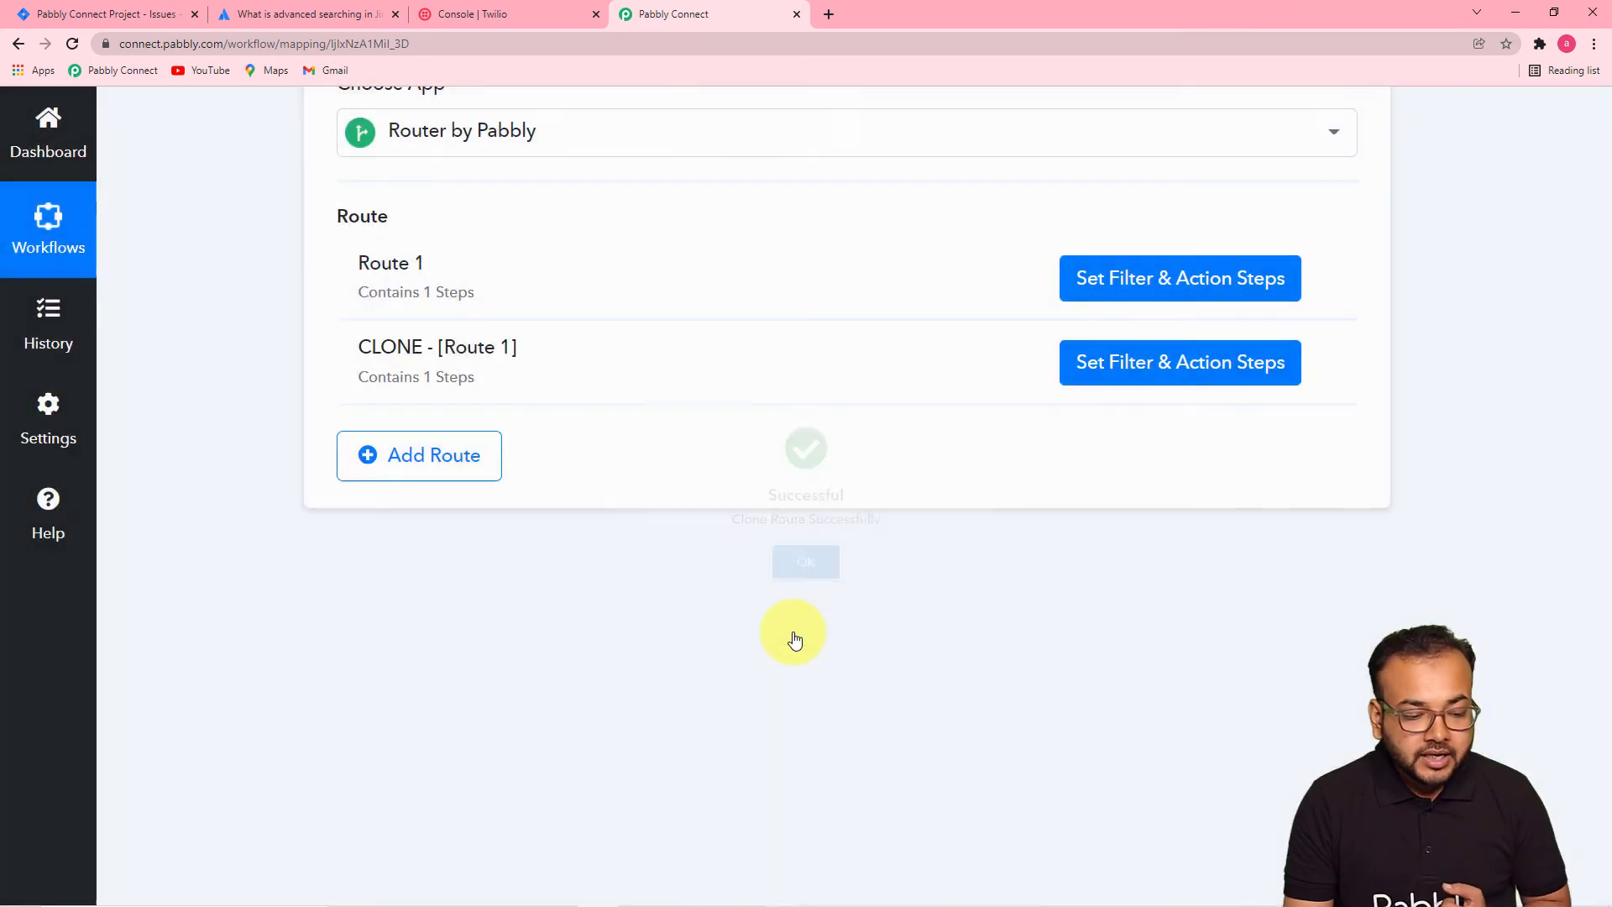
left_click(1325, 367)
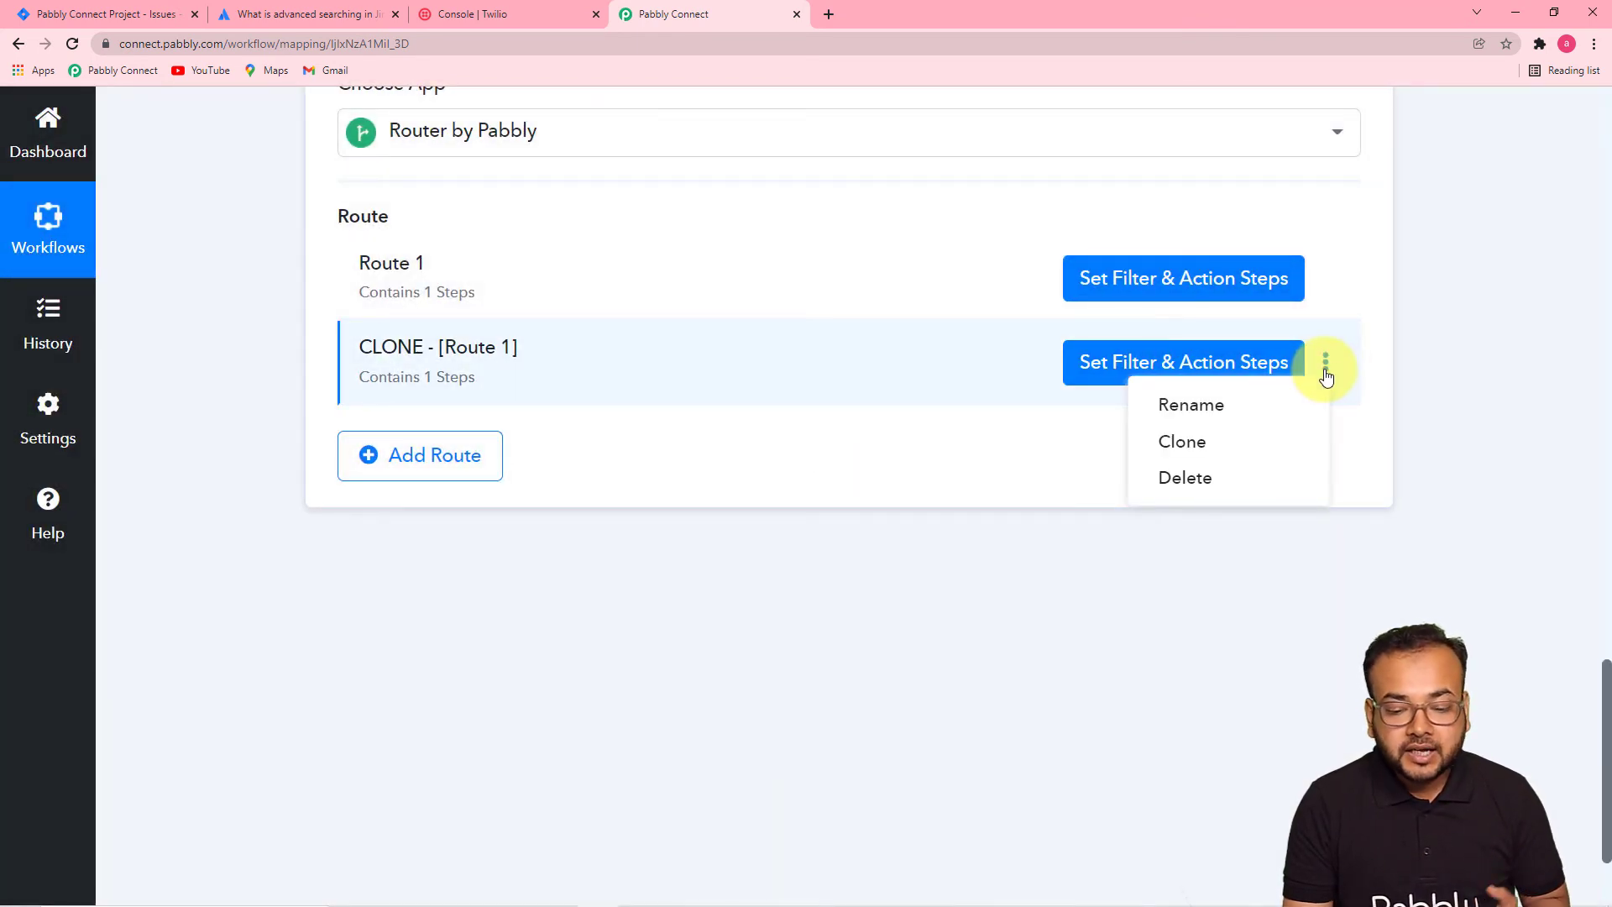
left_click(1240, 450)
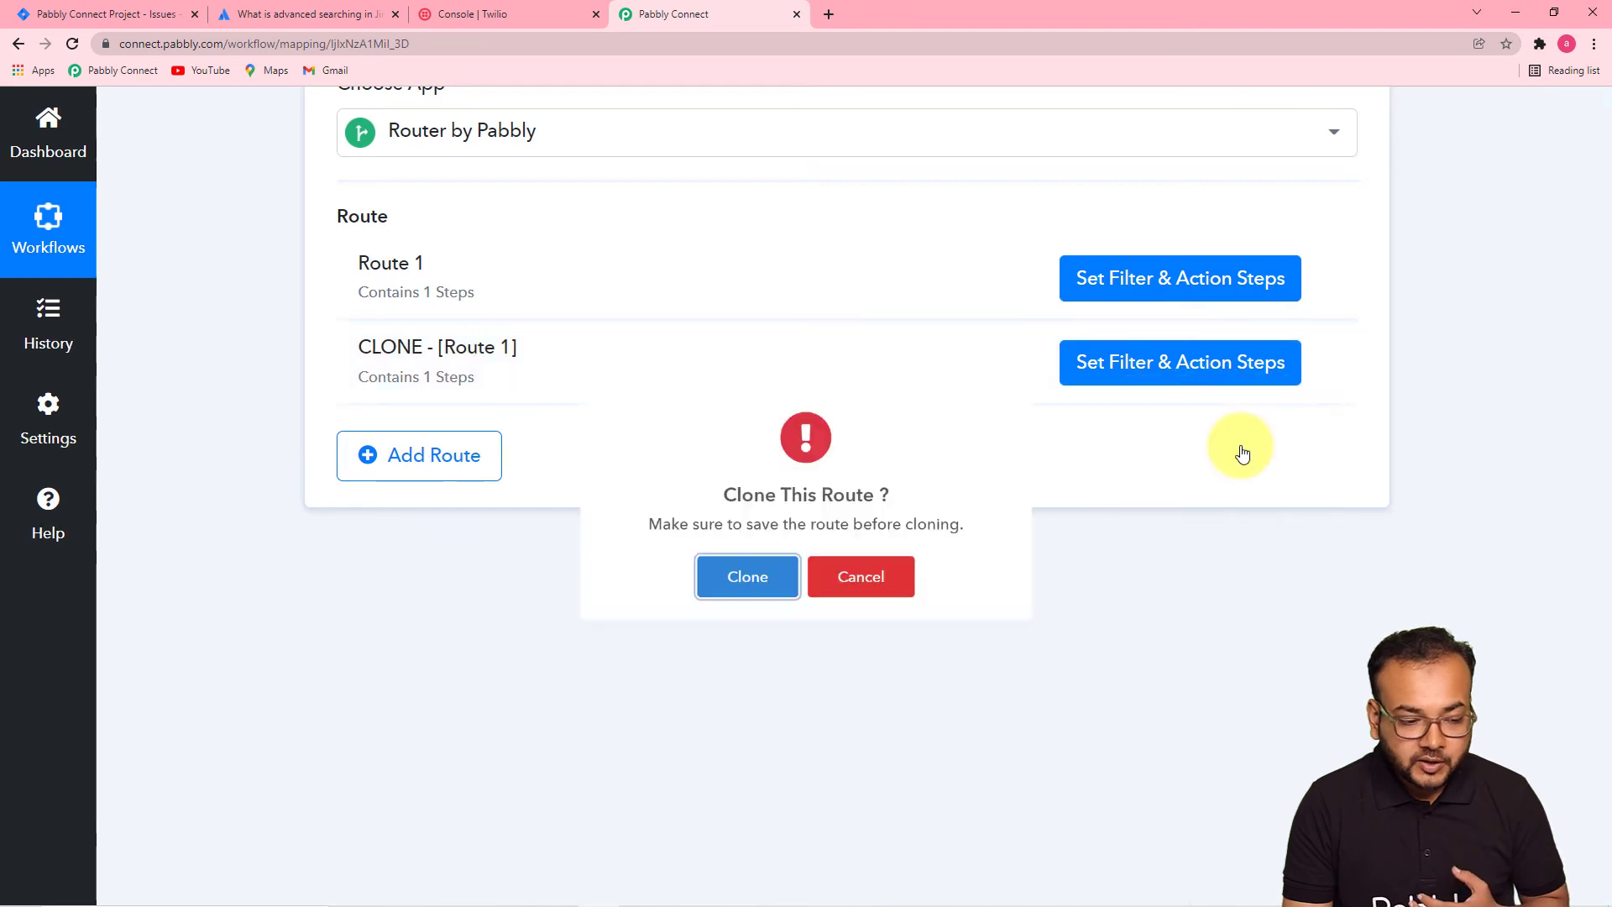
left_click(720, 611)
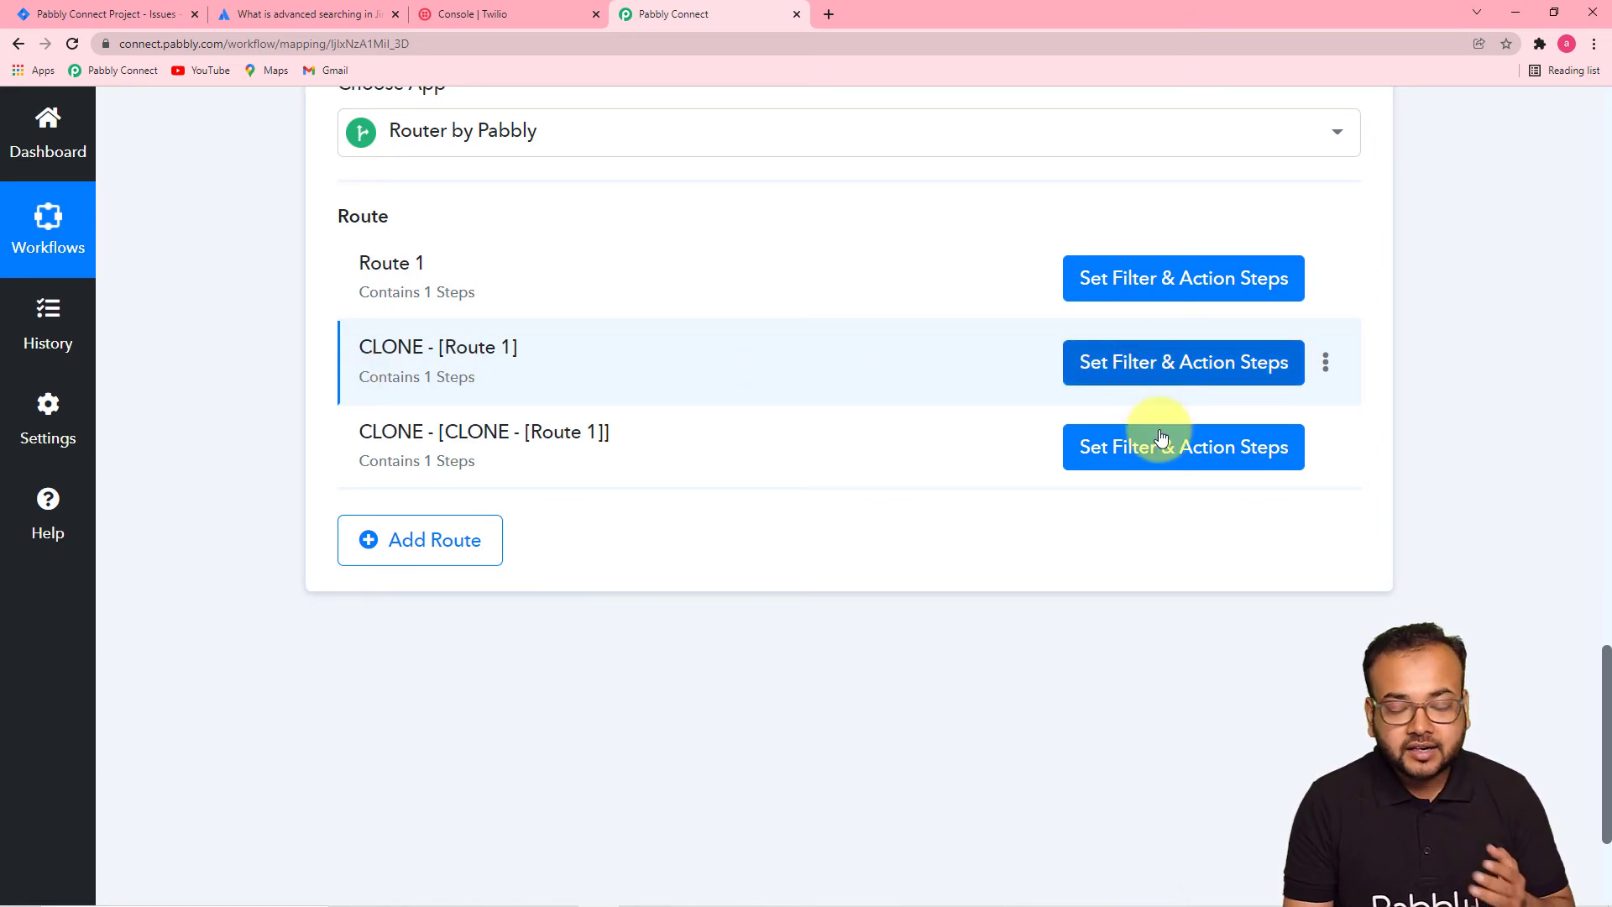
- In CLONE - [Route 1]'s filter, clear the old assignee and start typing the new name
left_click(1170, 382)
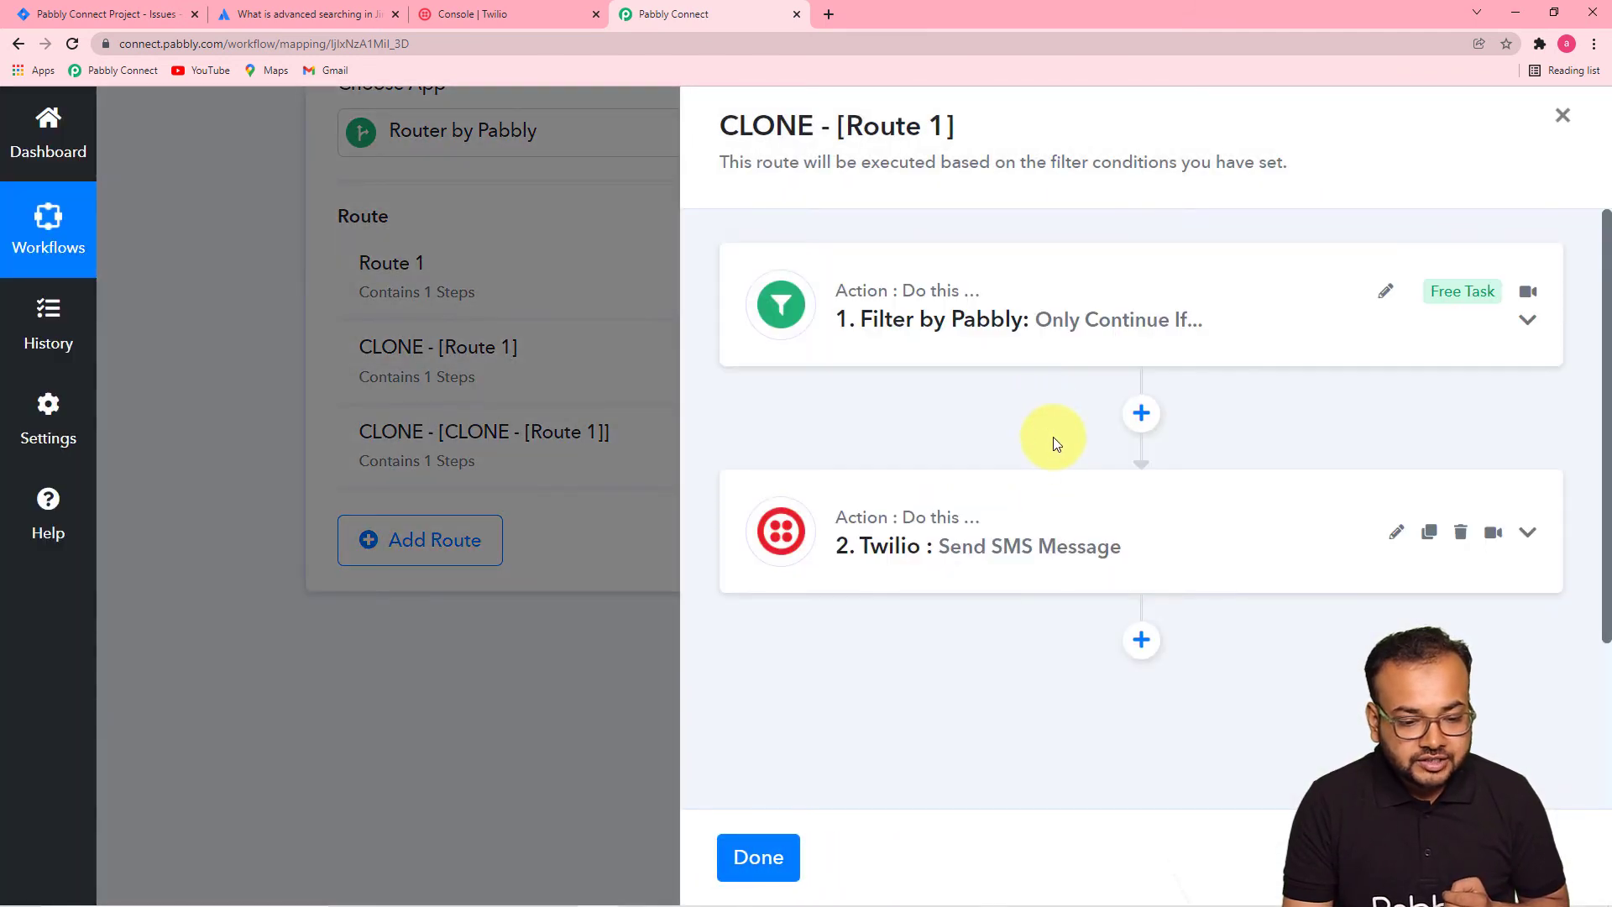
left_click(968, 329)
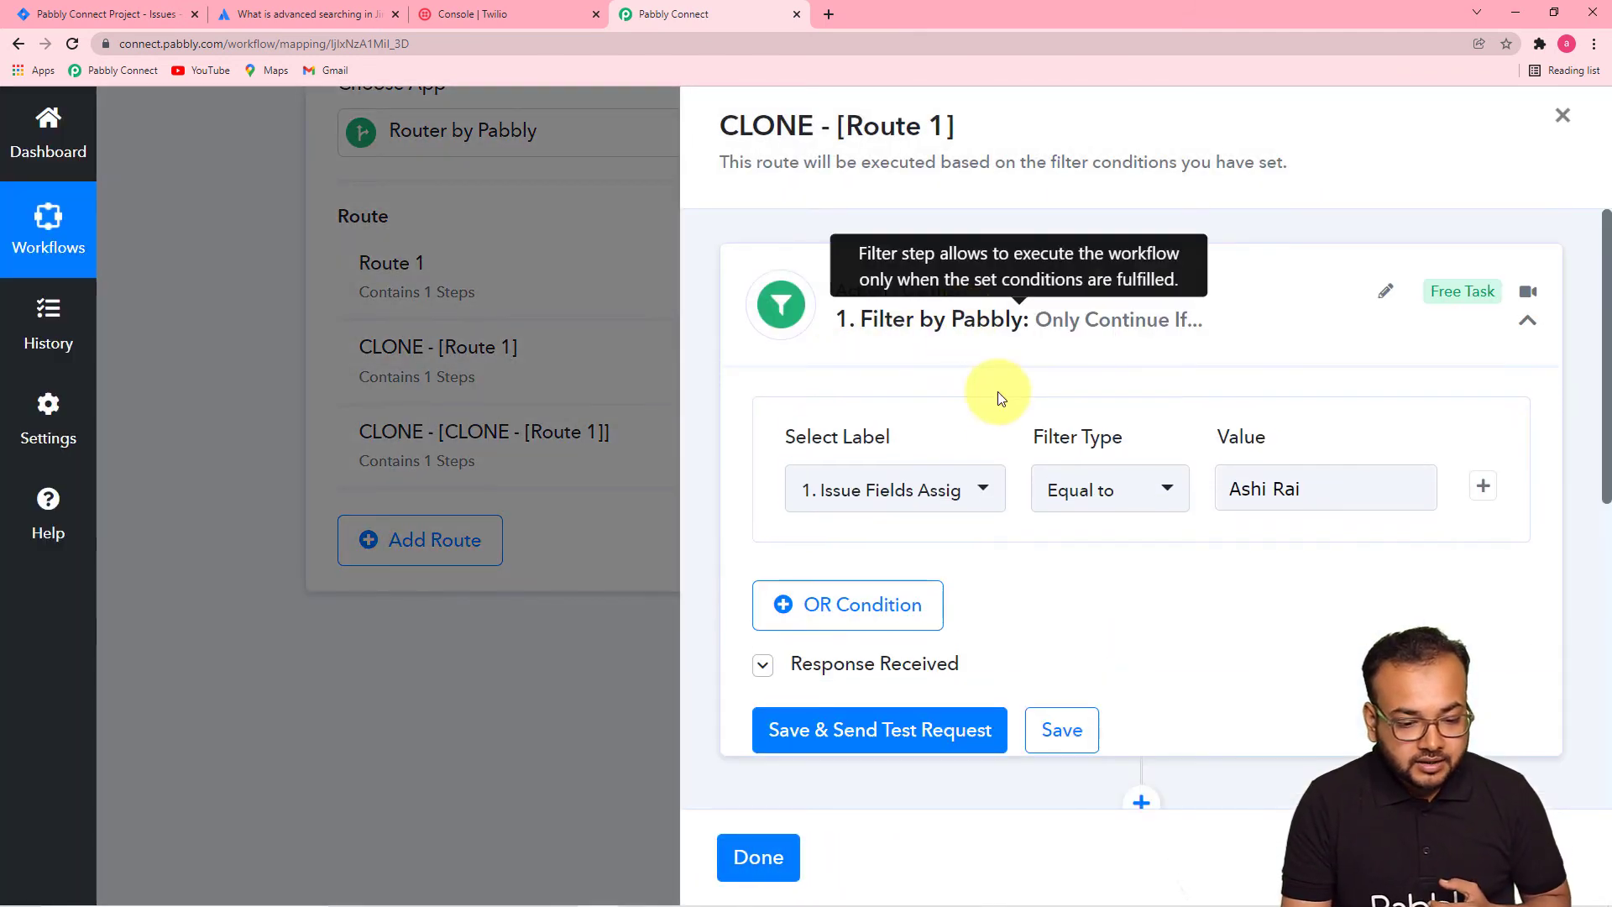
left_click(1320, 496)
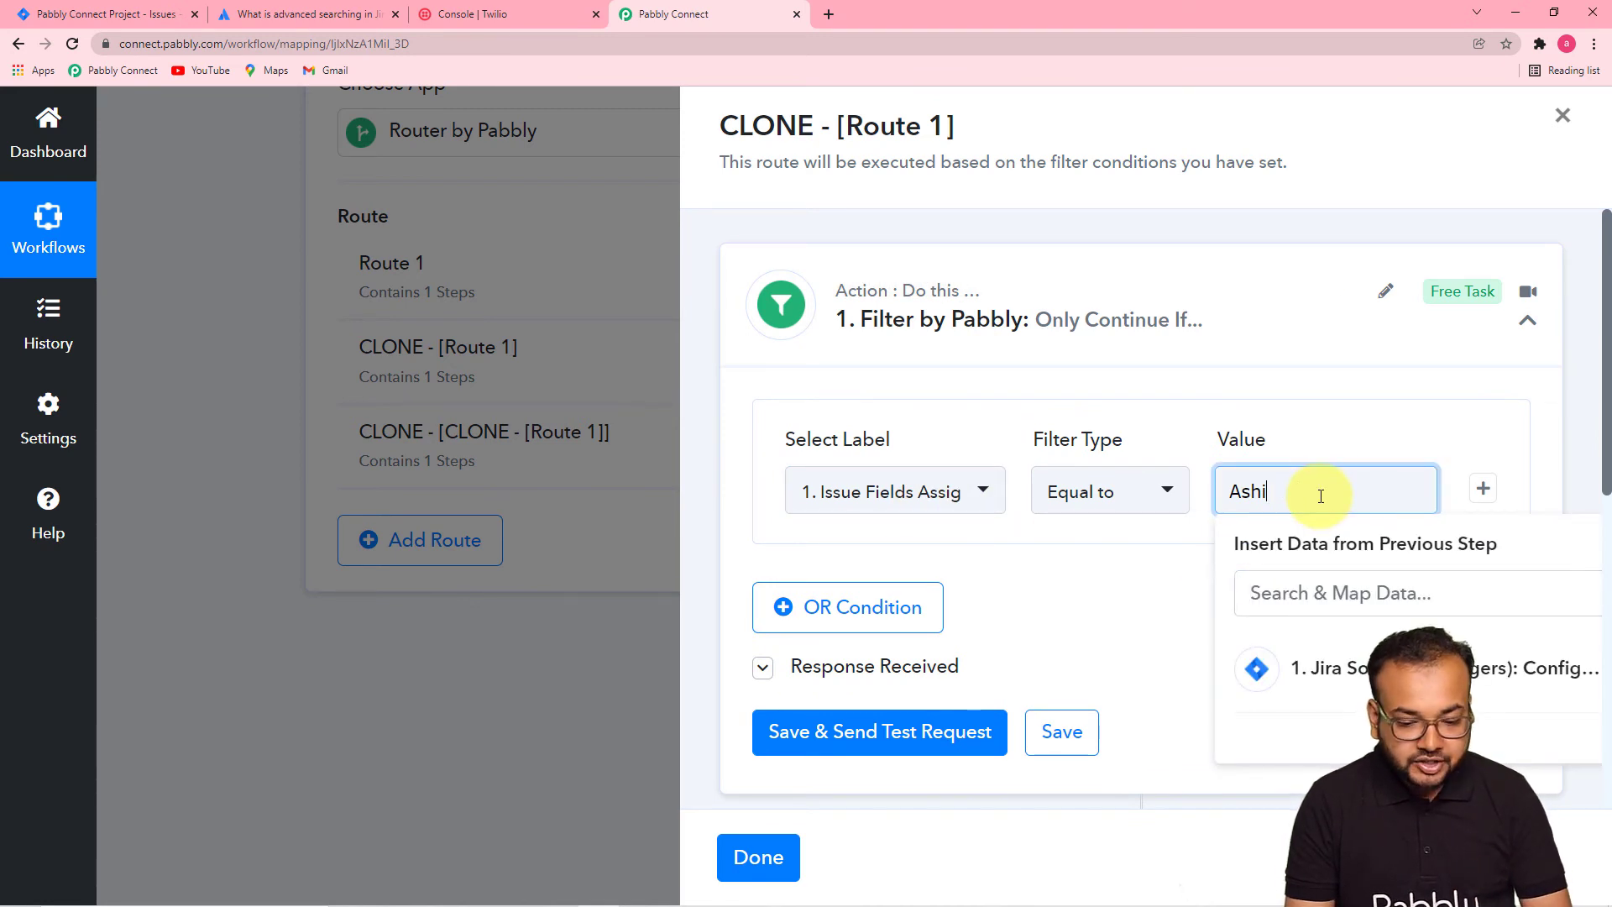
key("BackSpace")
key("BackSpace")
key("BackSpace")
key("BackSpace")
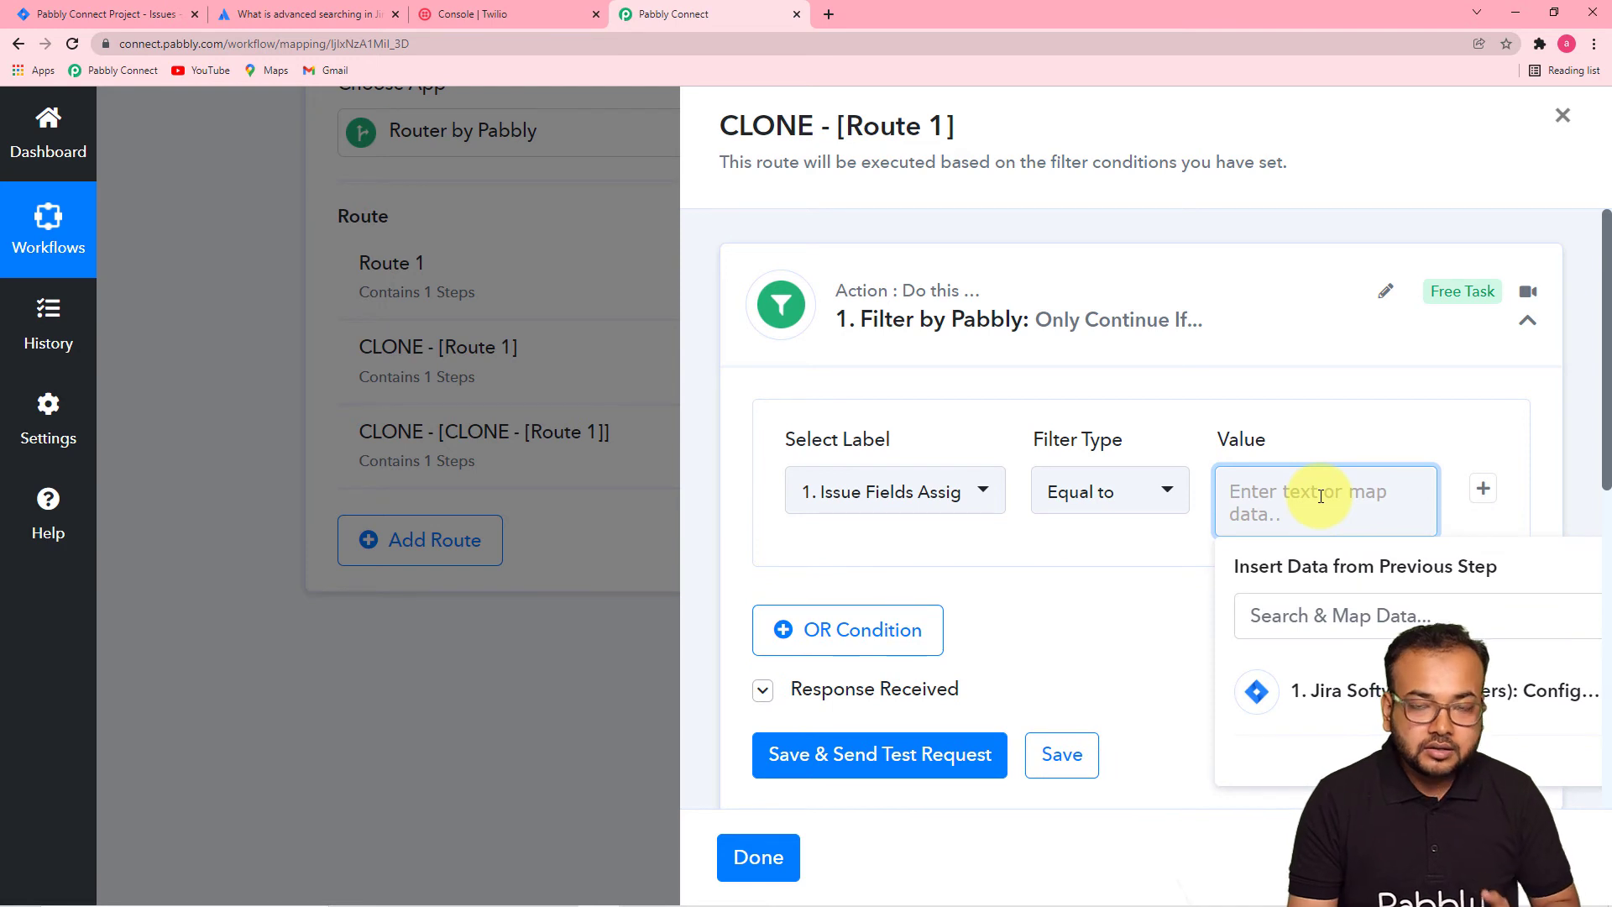
type("A")
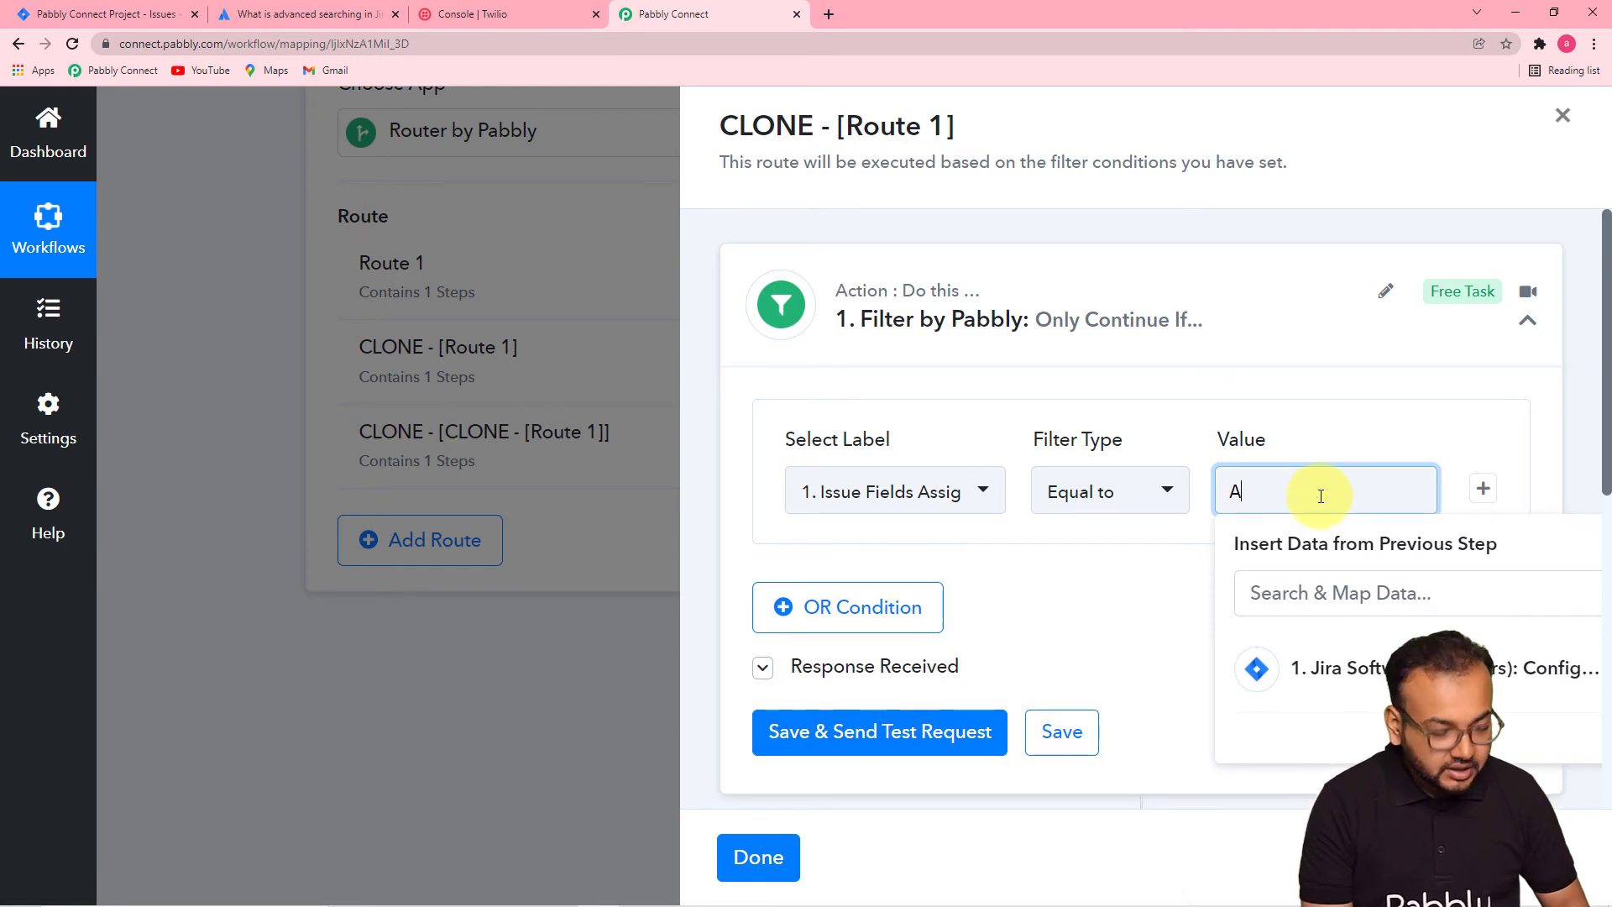
left_click(120, 17)
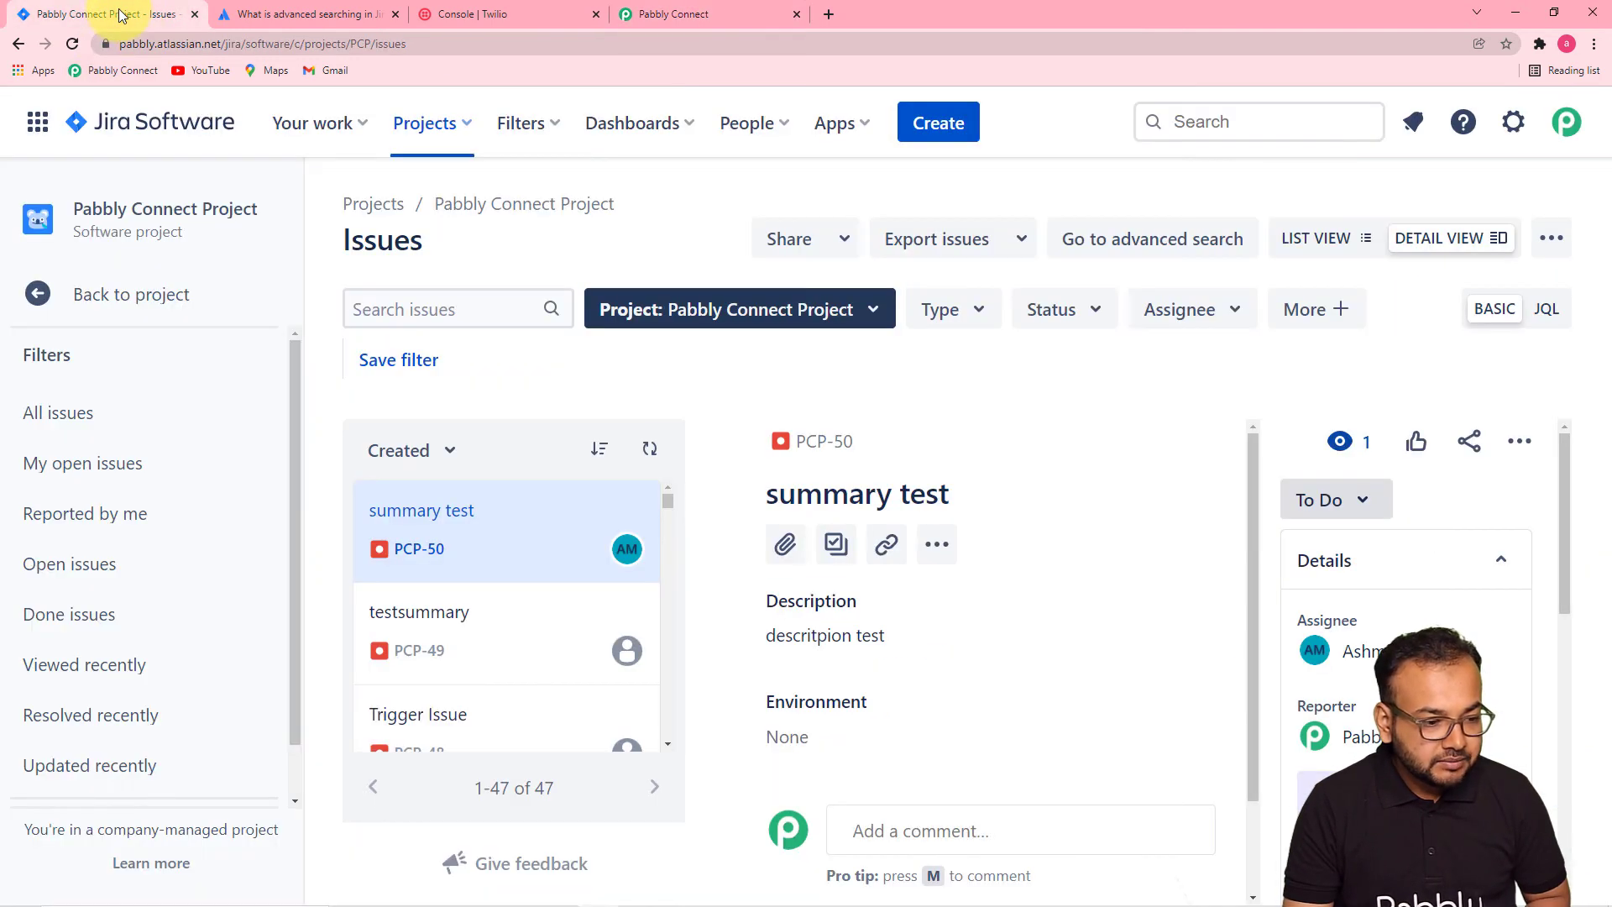
- Look up the teammate's exact name on Jira's Search people and teams page, then return to Pabbly Connect
left_click(748, 123)
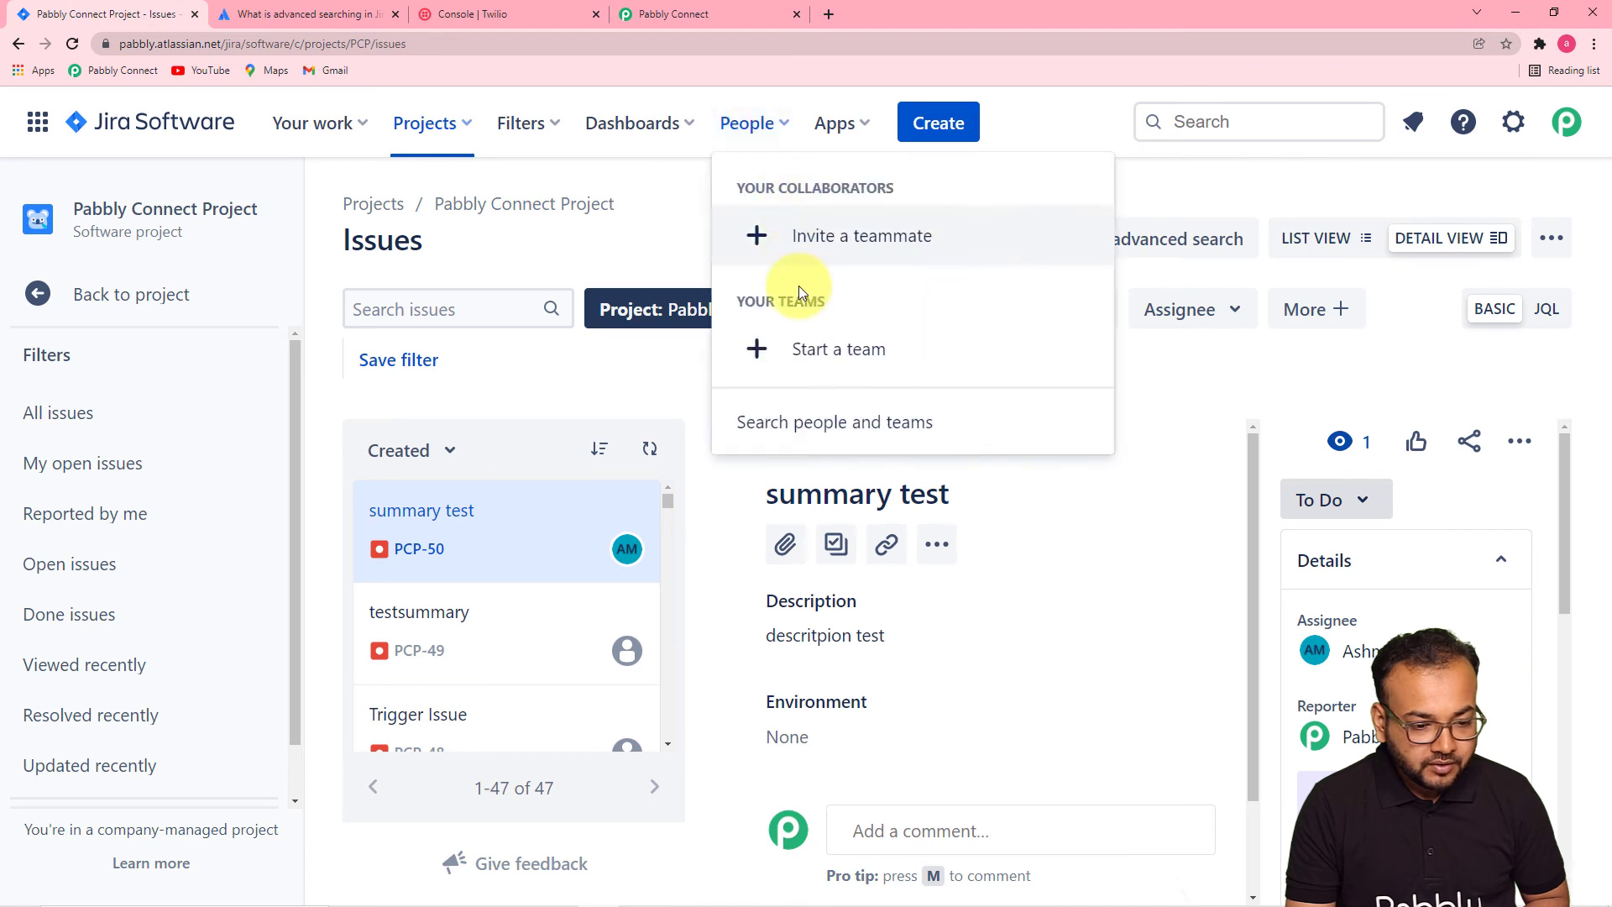
left_click(839, 422)
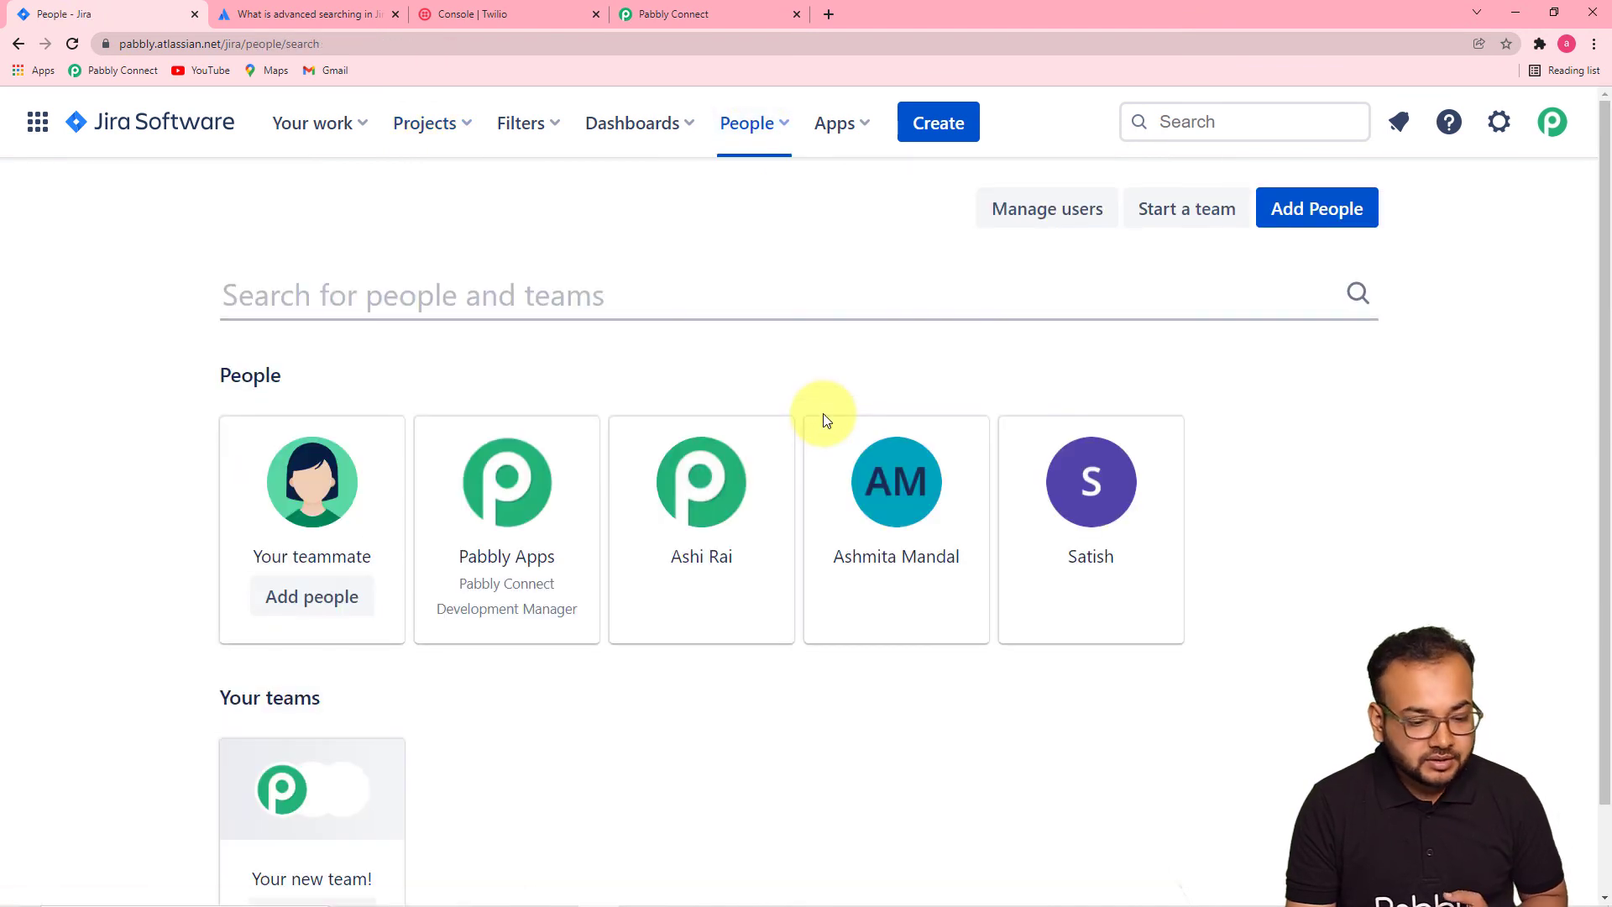
scroll(671, 546, "down", 1)
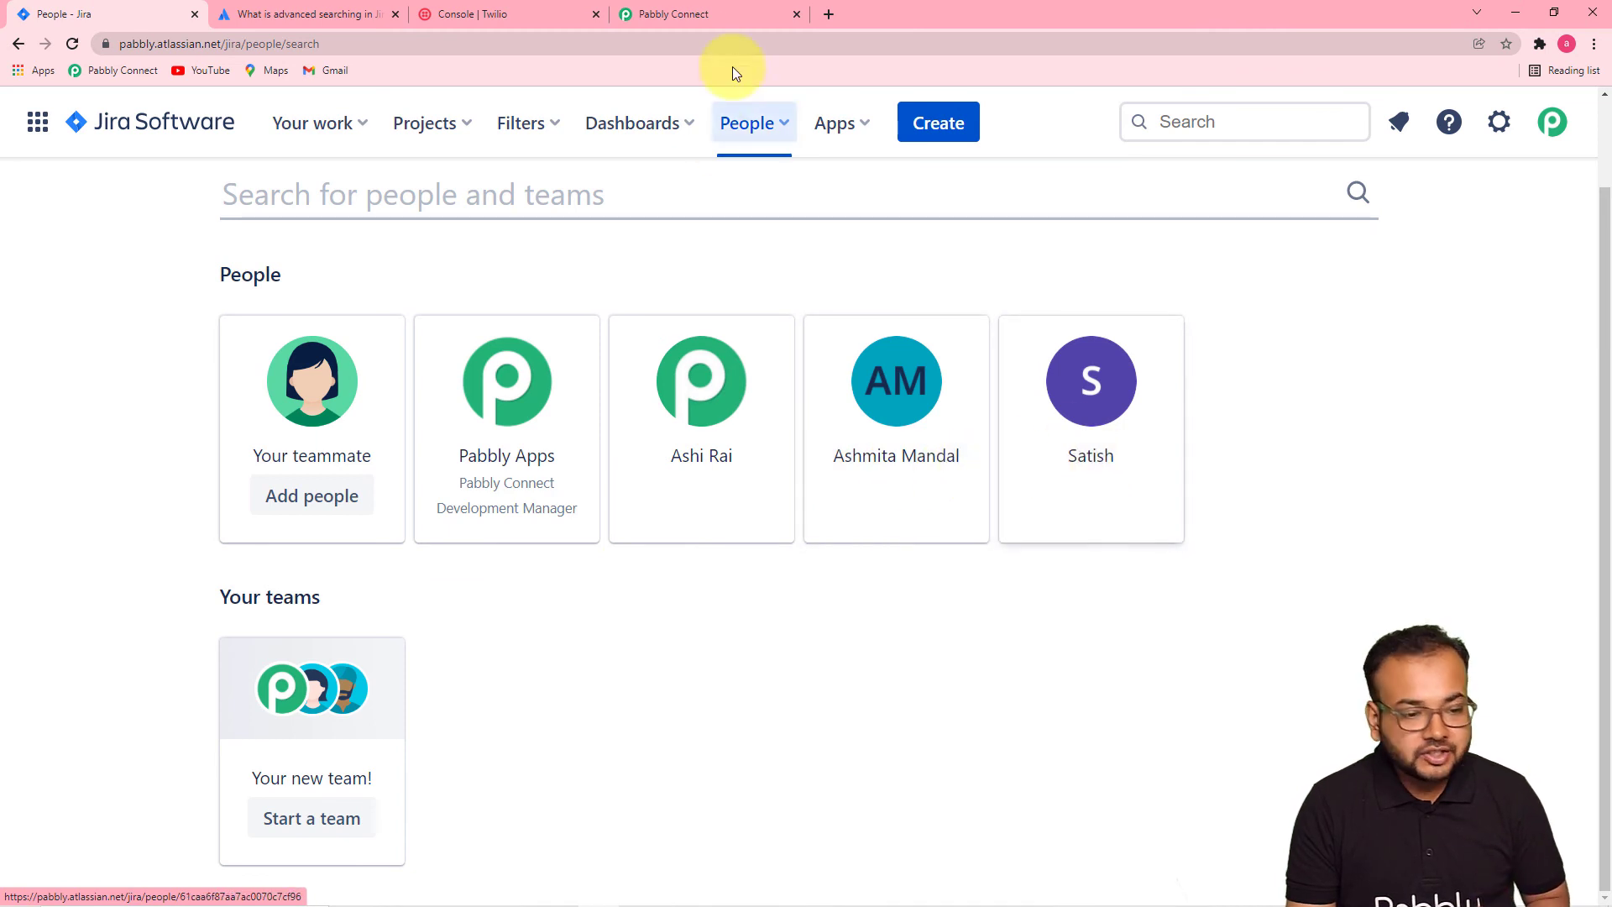
left_click(735, 14)
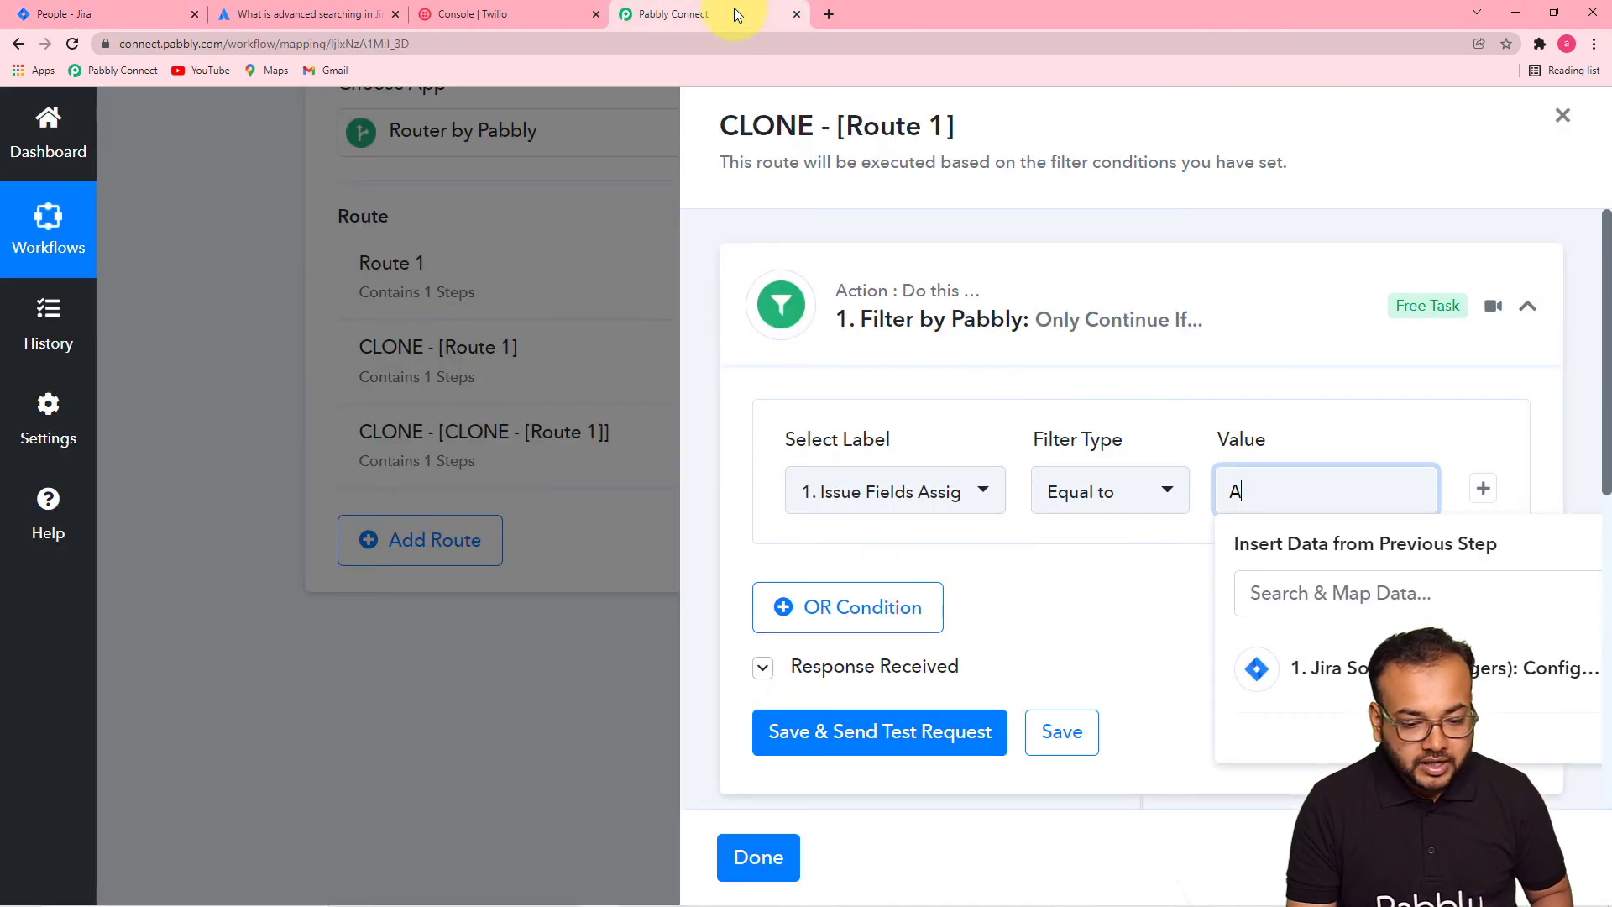
- Set CLONE - [Route 1]'s filter value to the second assignee's full name and save it
left_click(1222, 491)
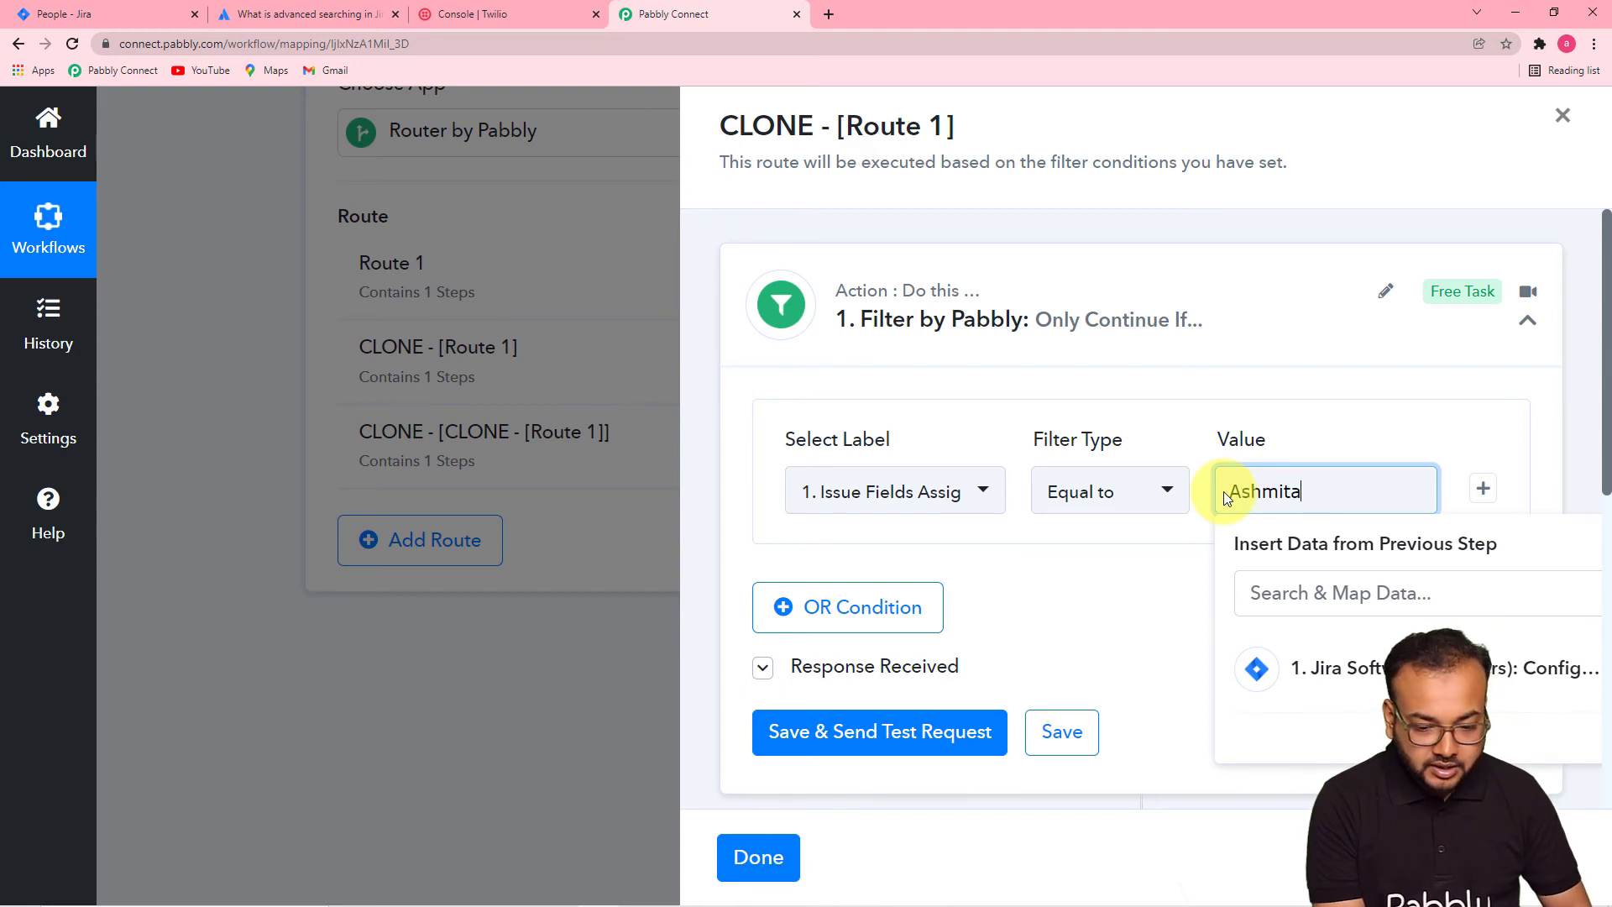
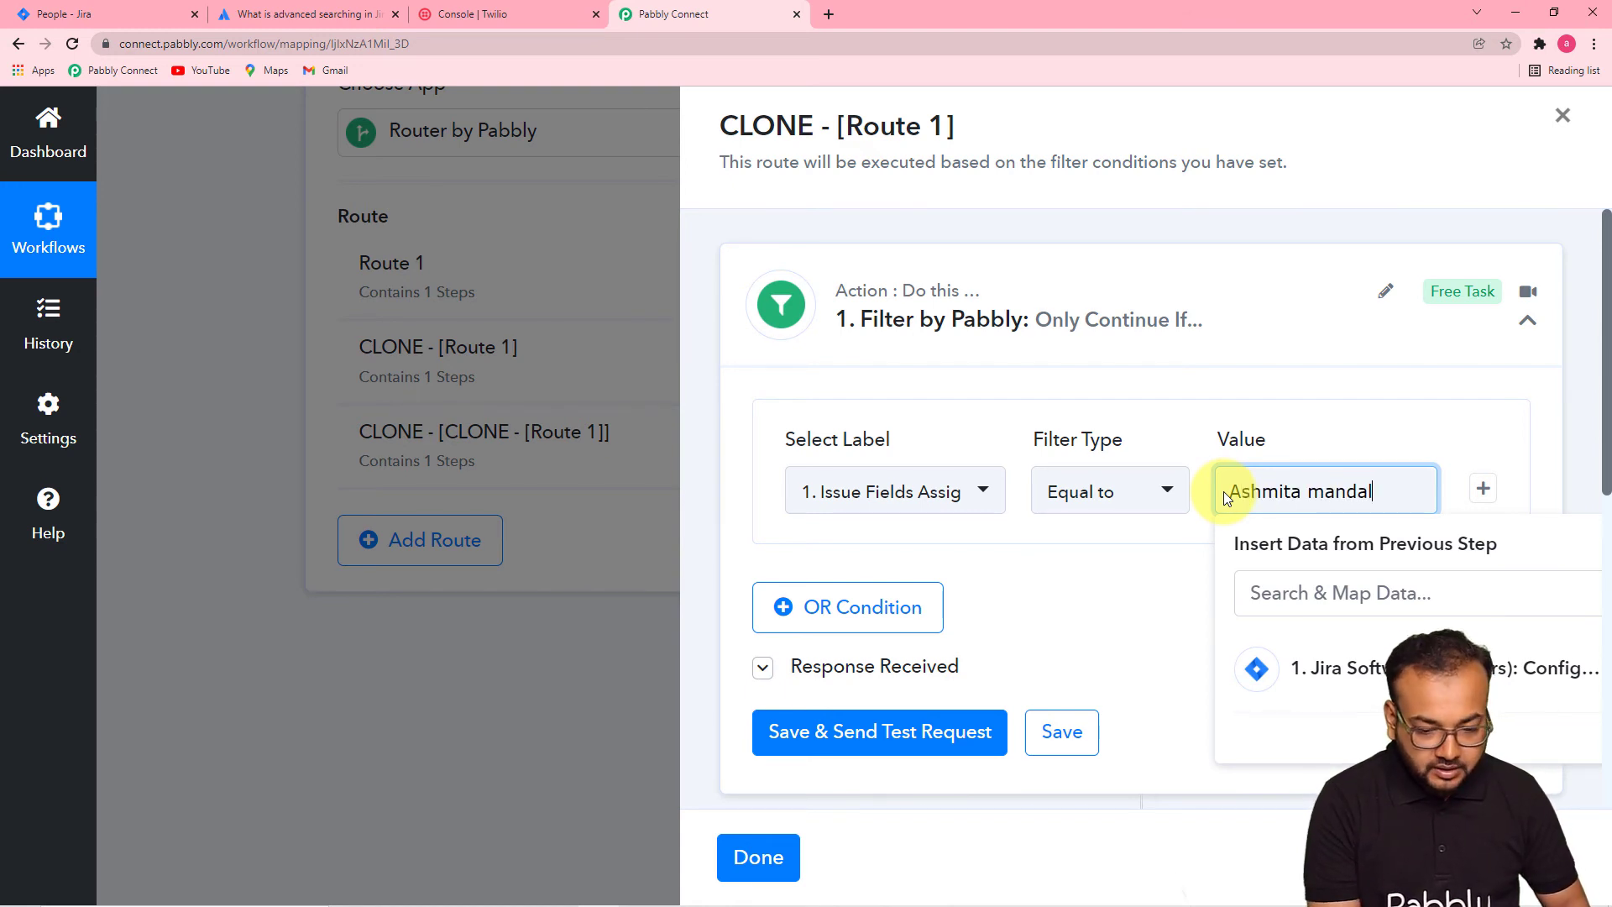
left_click(1116, 637)
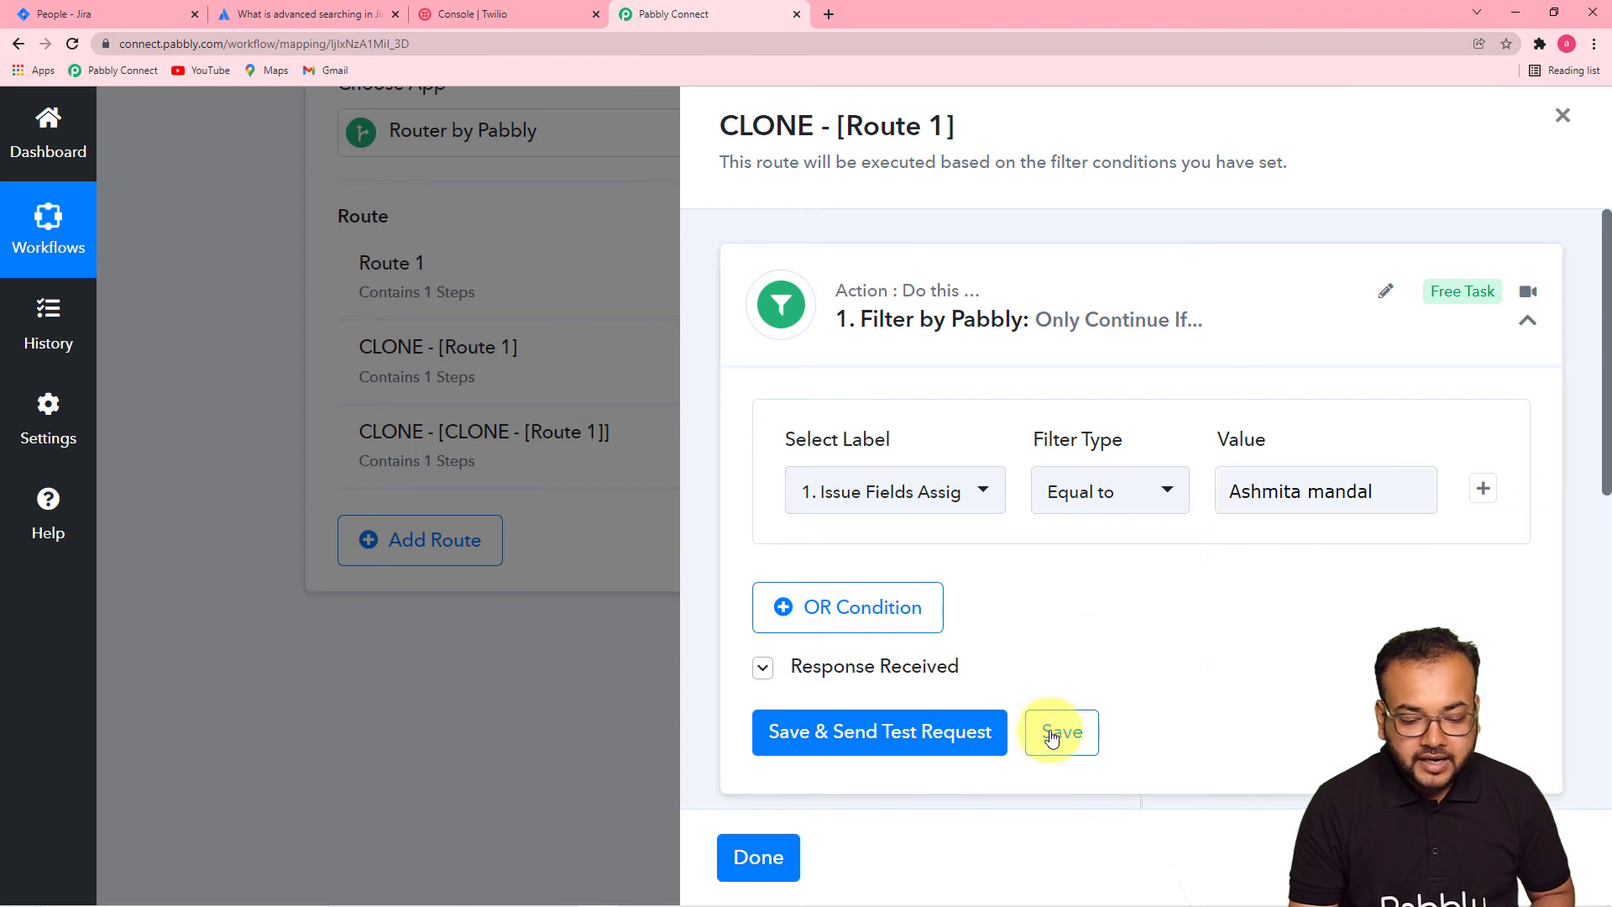
left_click(1059, 731)
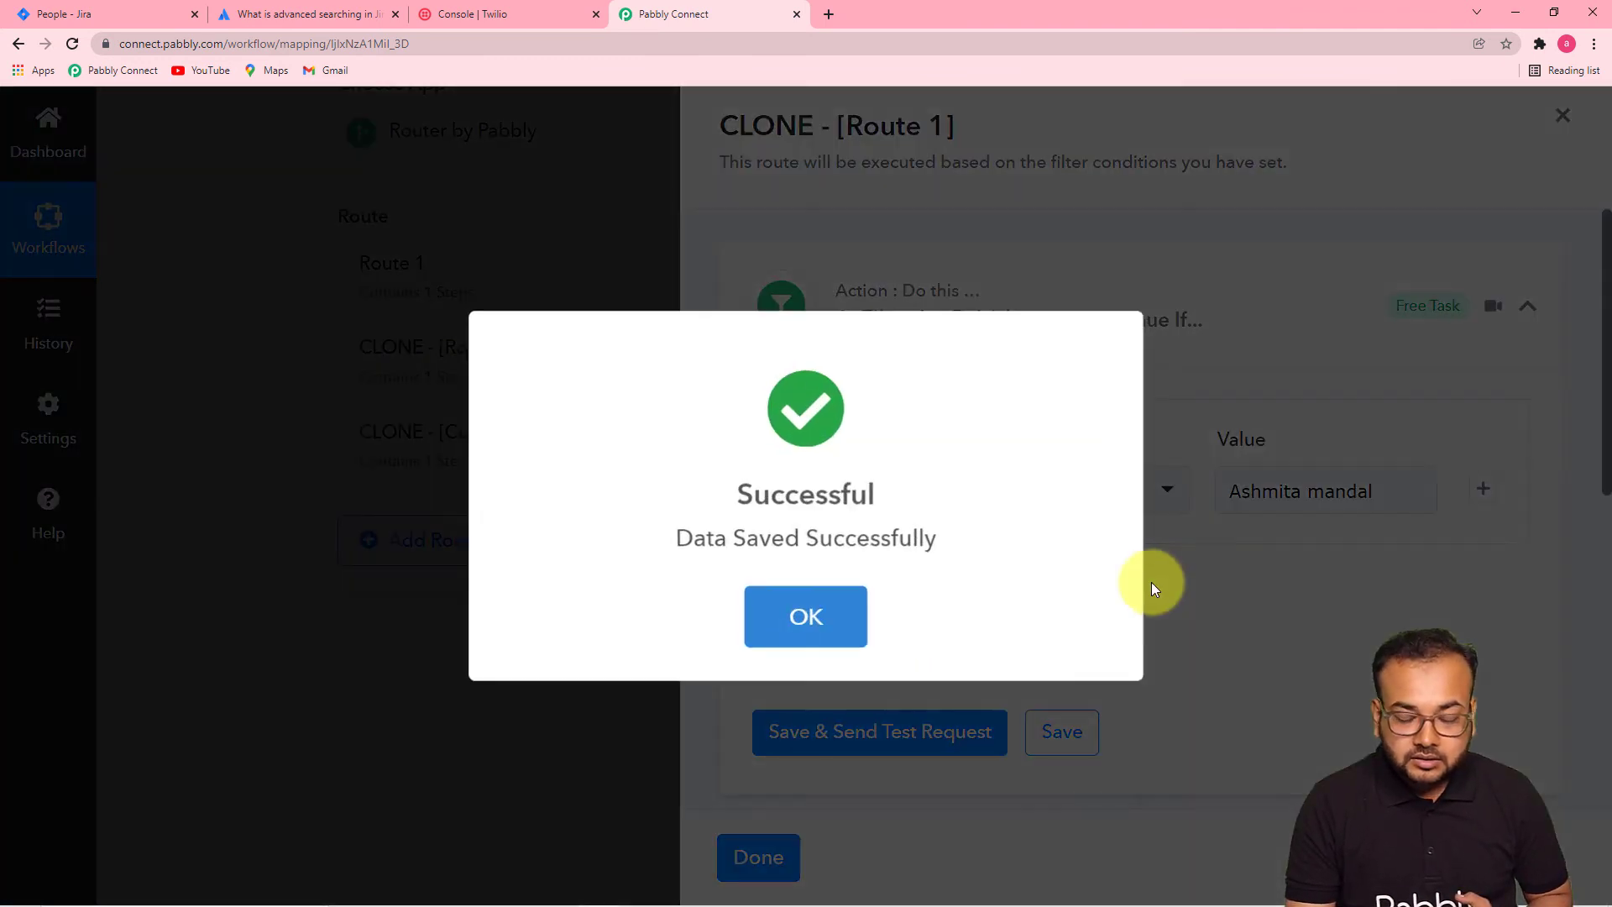
left_click(852, 607)
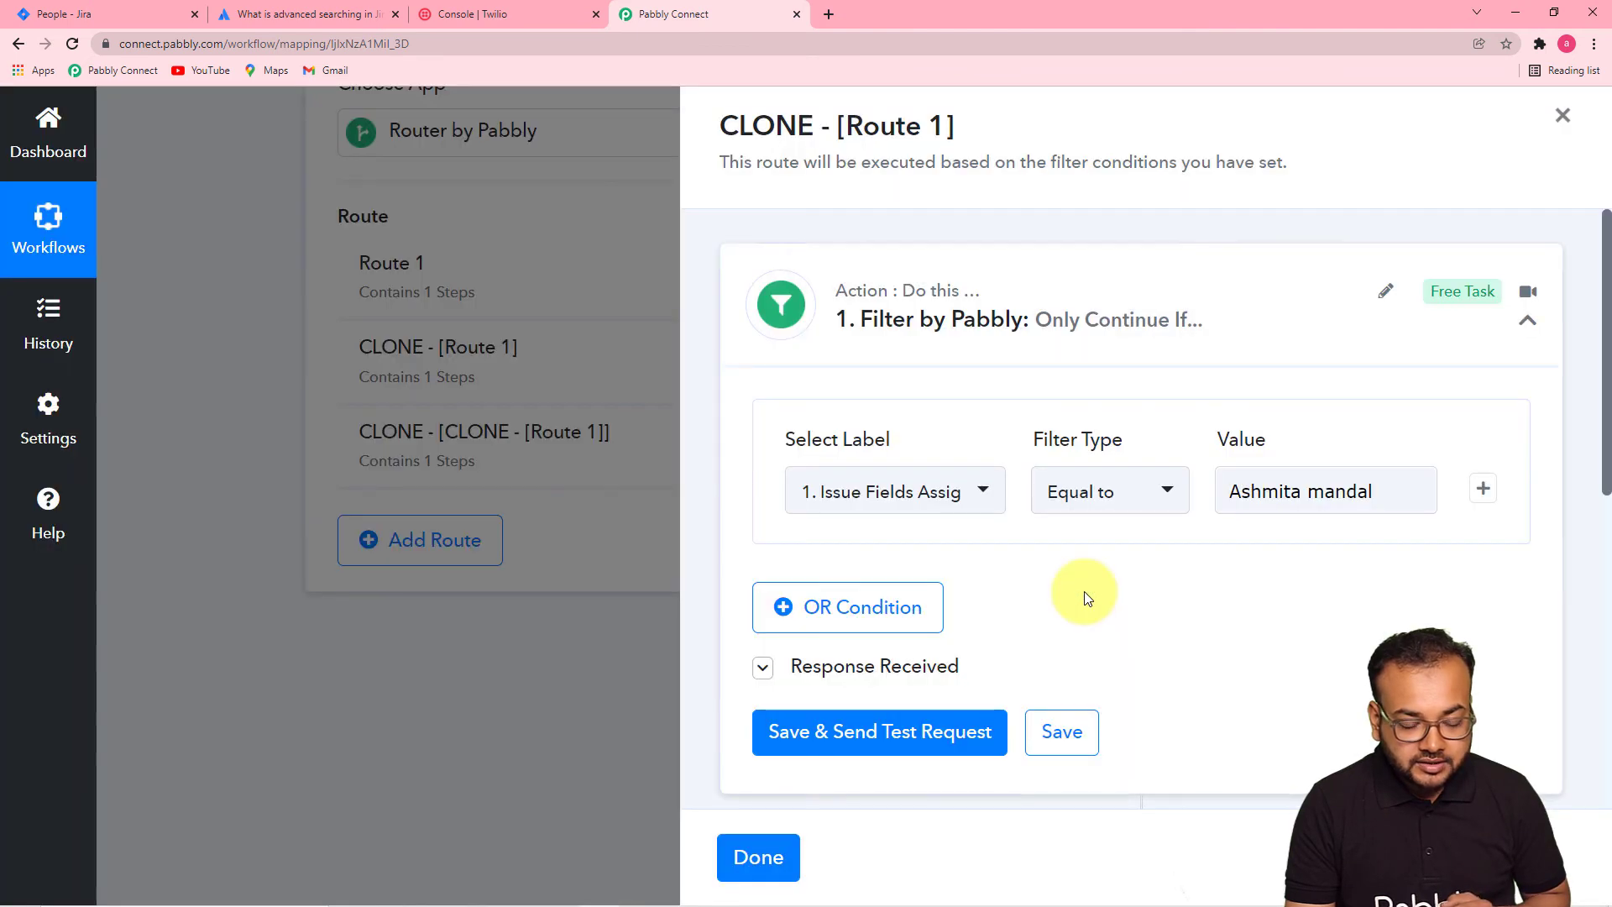
- Change the Twilio step's recipient number, save it, and close the route editor
scroll(1084, 591, "down", 4)
left_click(1084, 597)
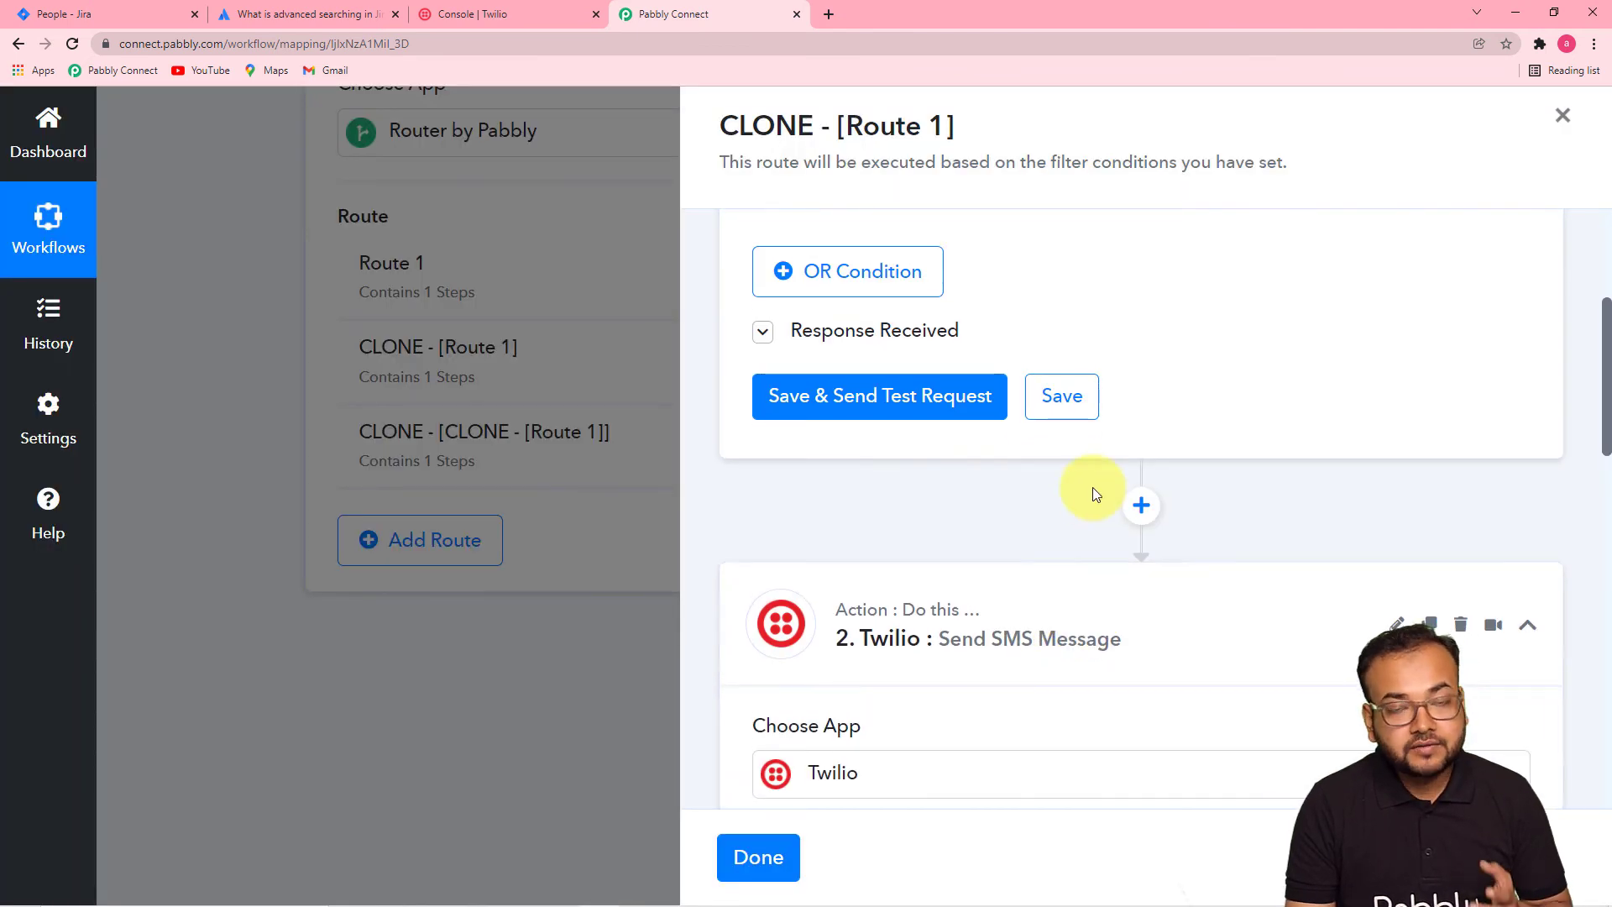
scroll(1083, 494, "down", 1)
scroll(823, 524, "down", 4)
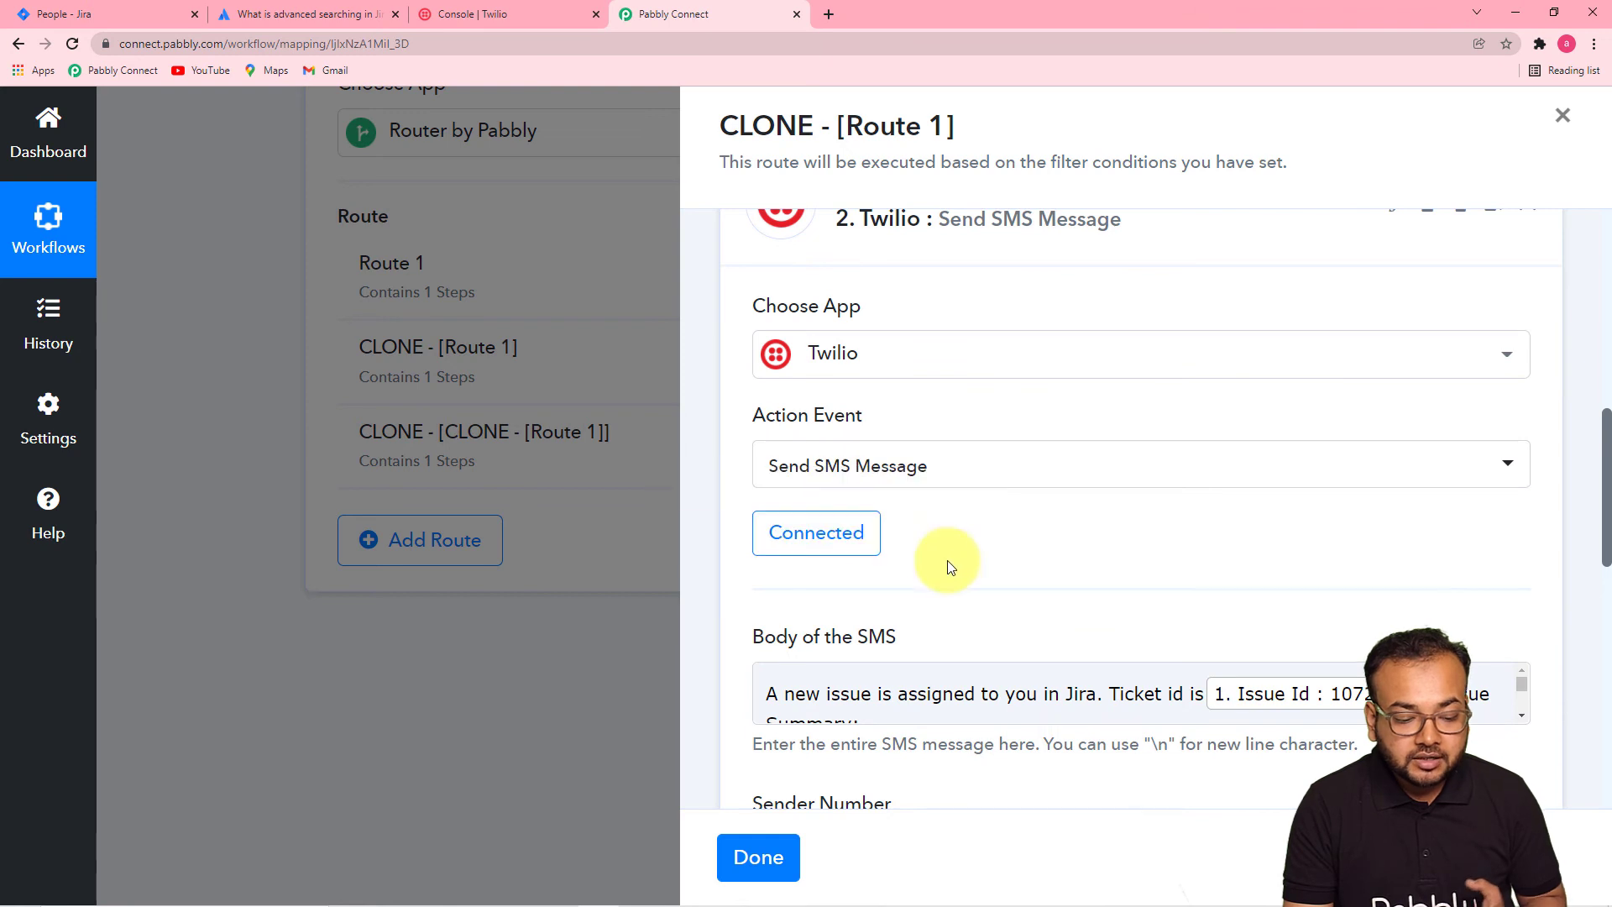
scroll(947, 561, "down", 5)
scroll(947, 561, "down", 4)
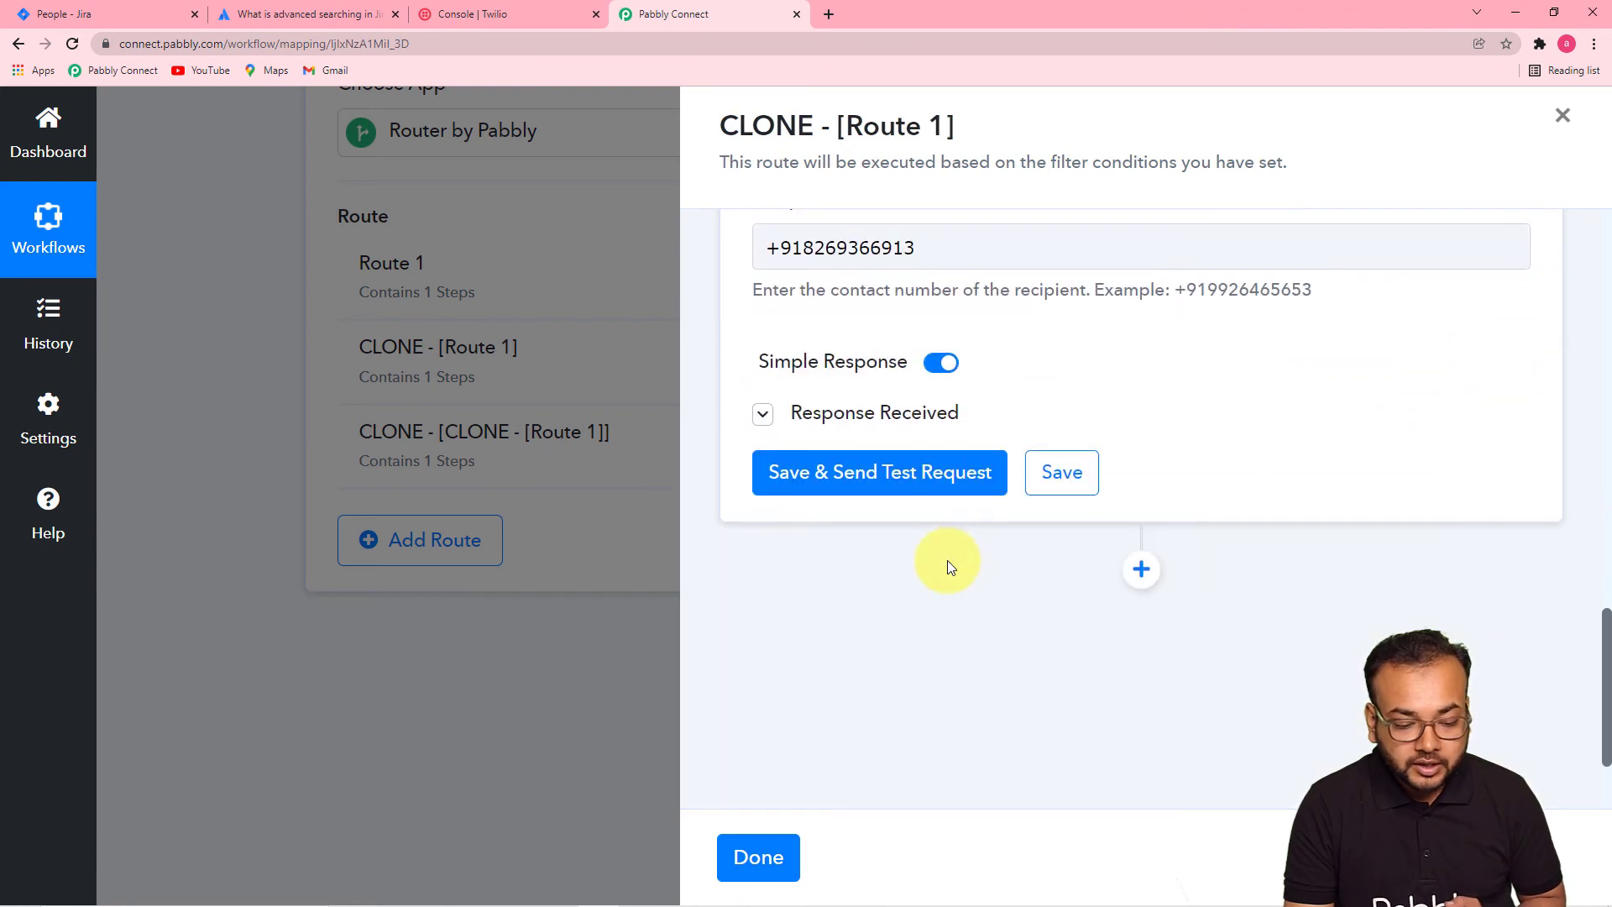
left_click(939, 254)
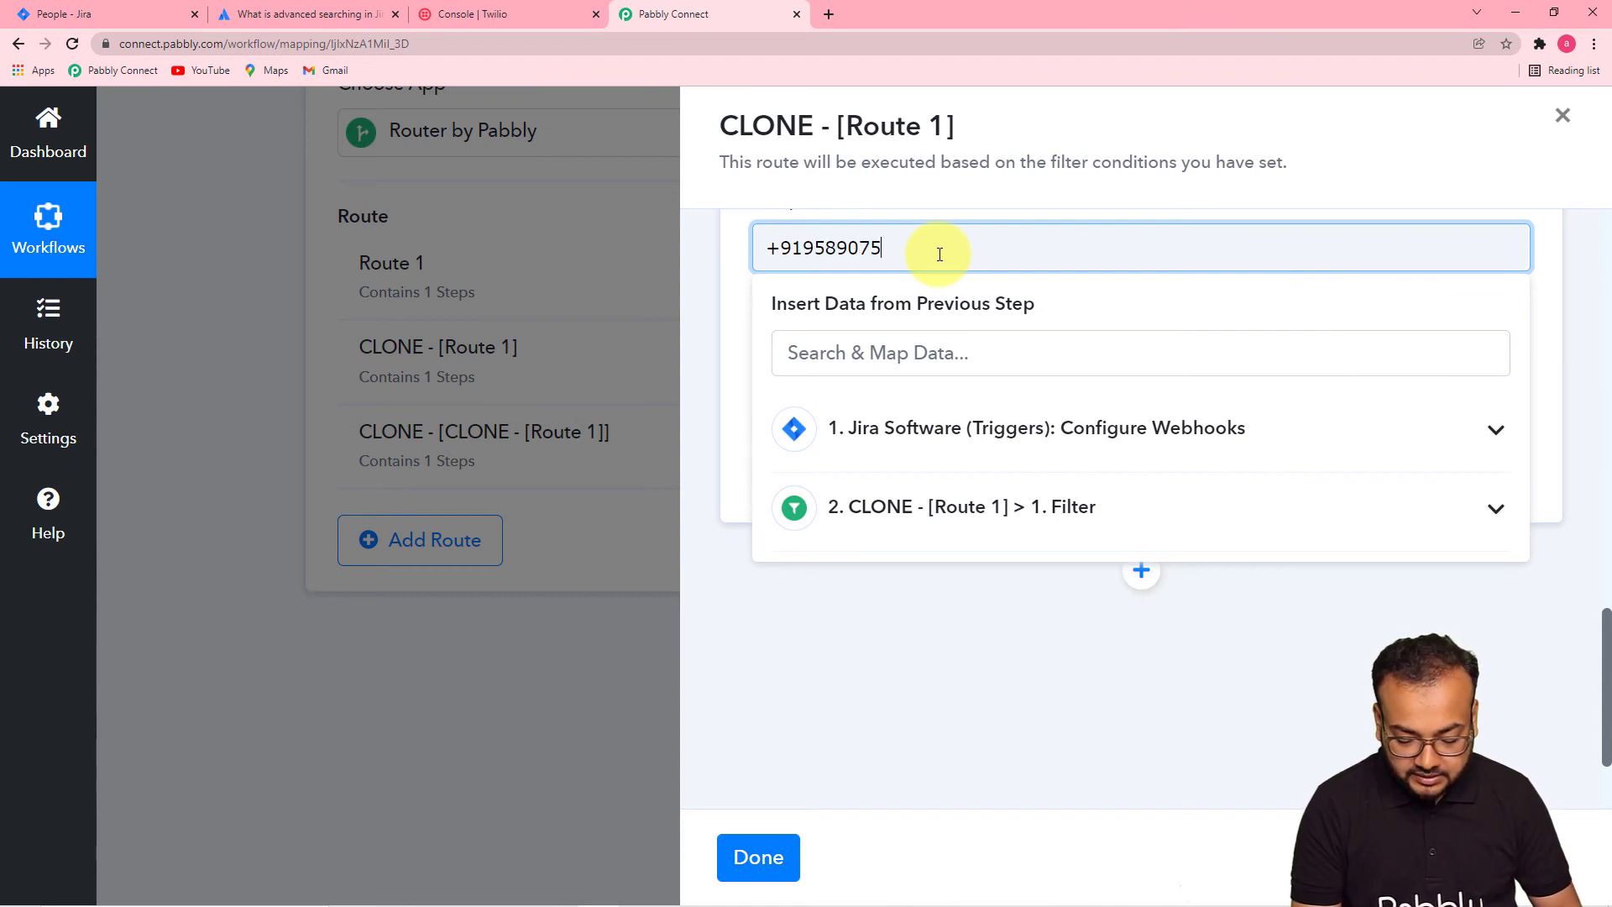
left_click(873, 700)
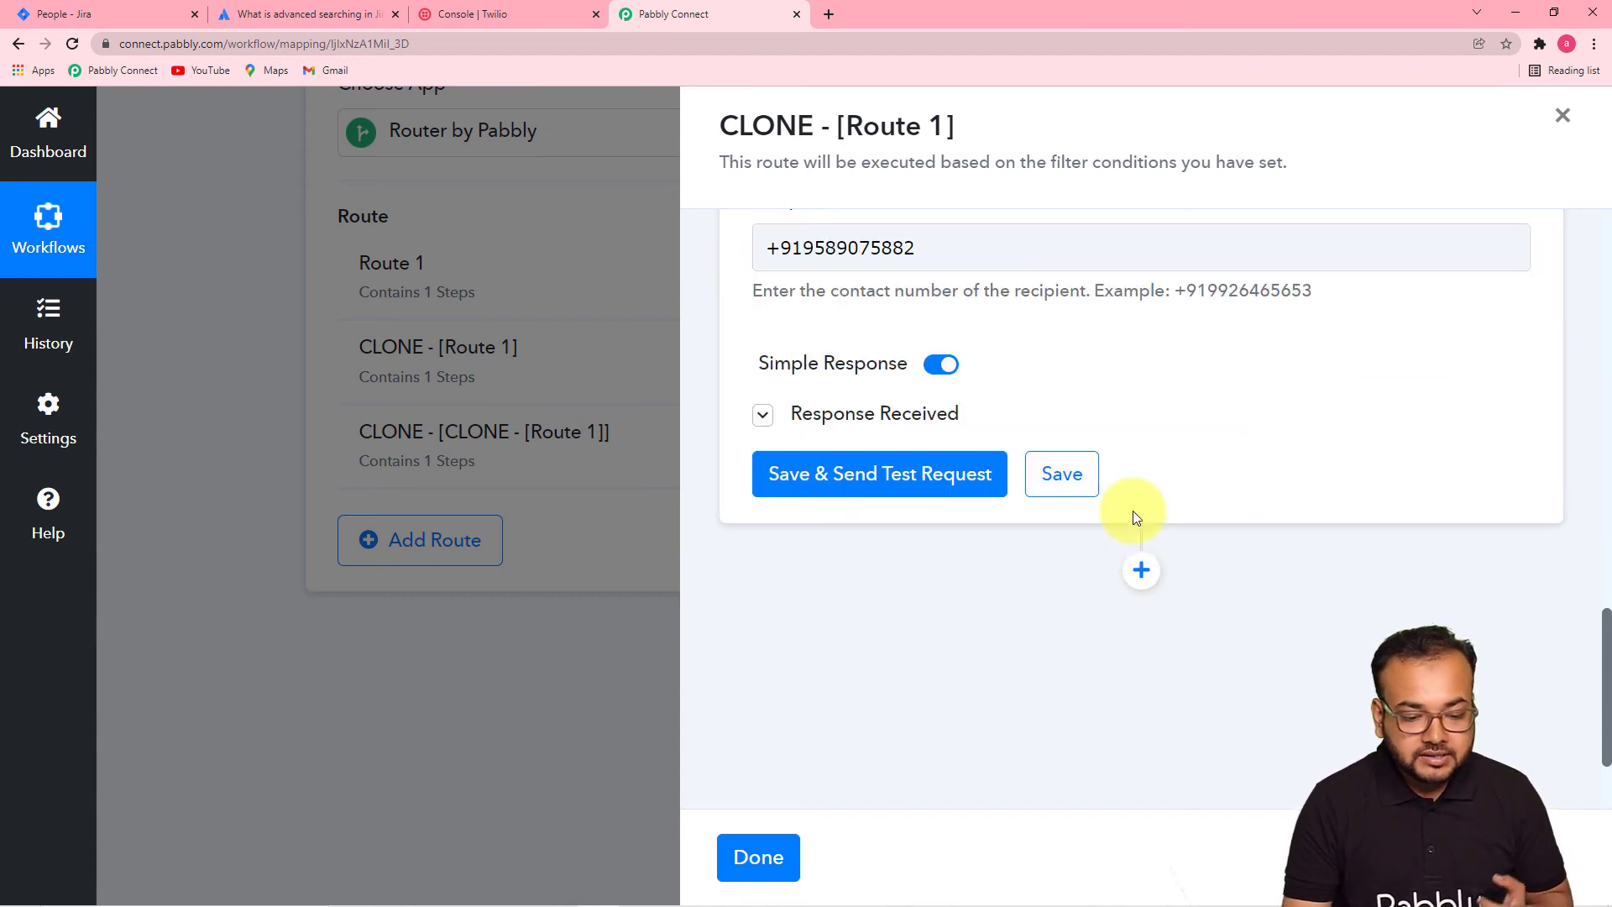
left_click(1062, 473)
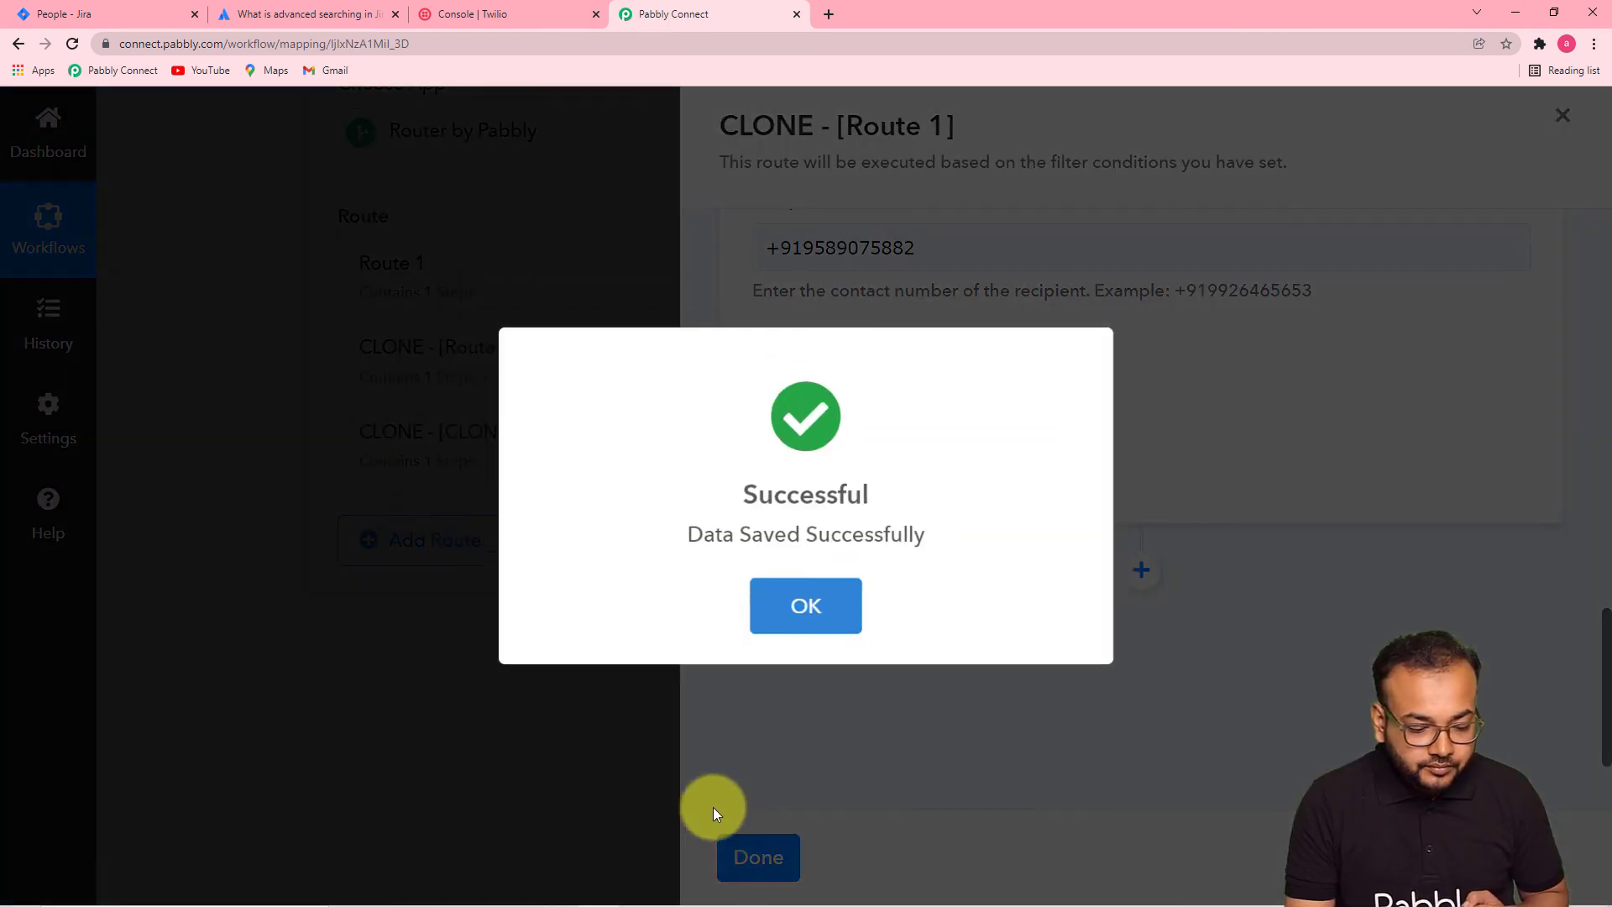
left_click(814, 622)
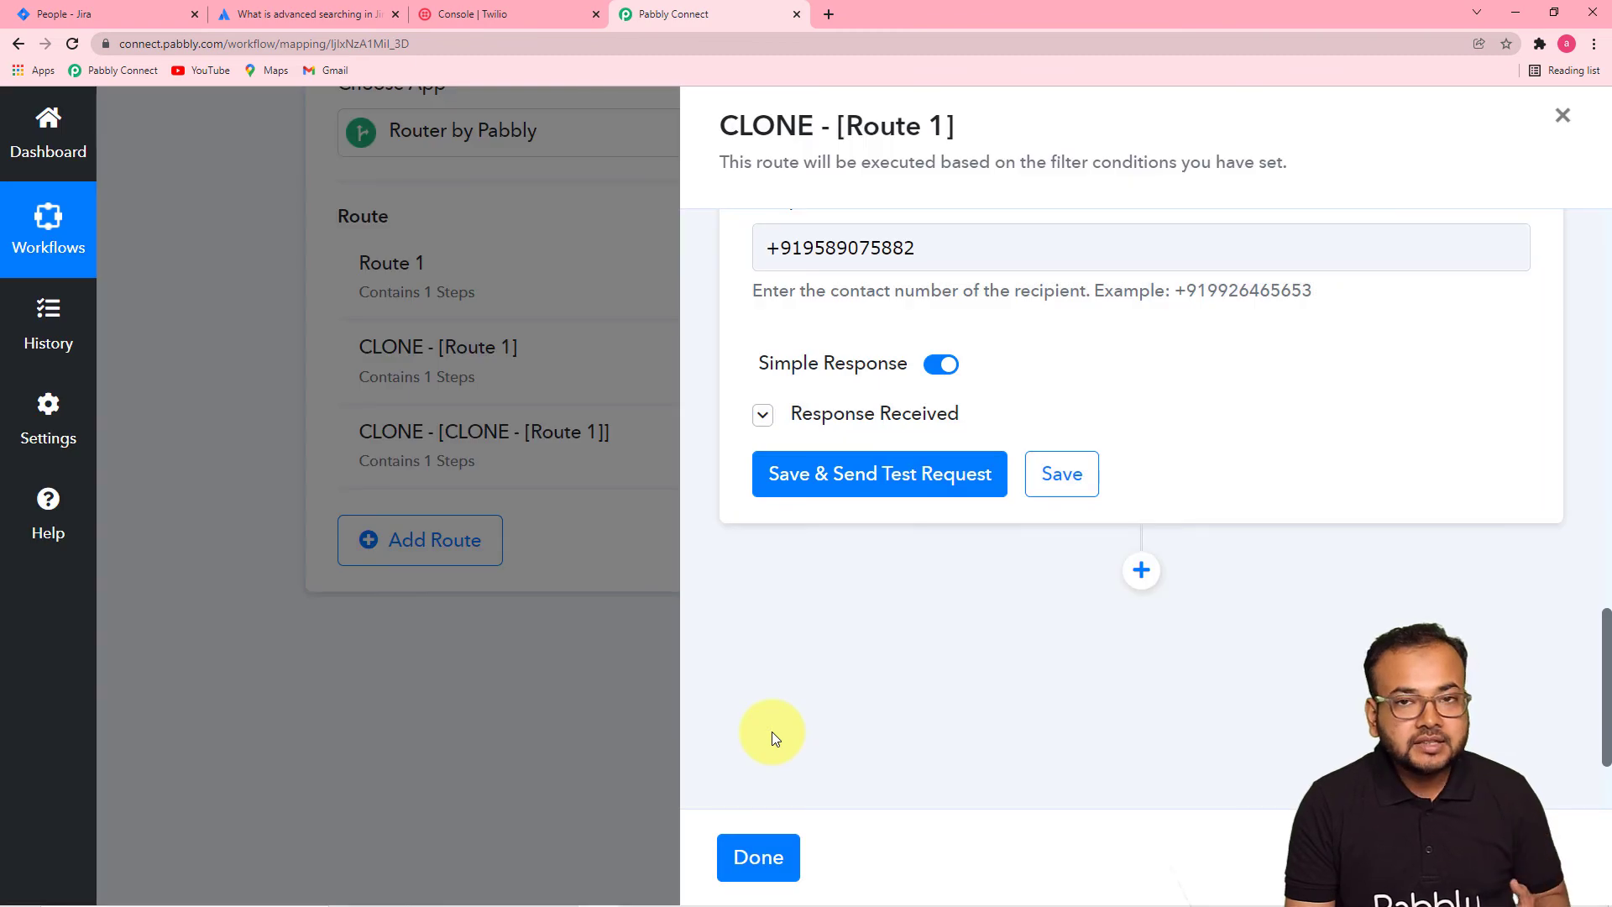
left_click(760, 861)
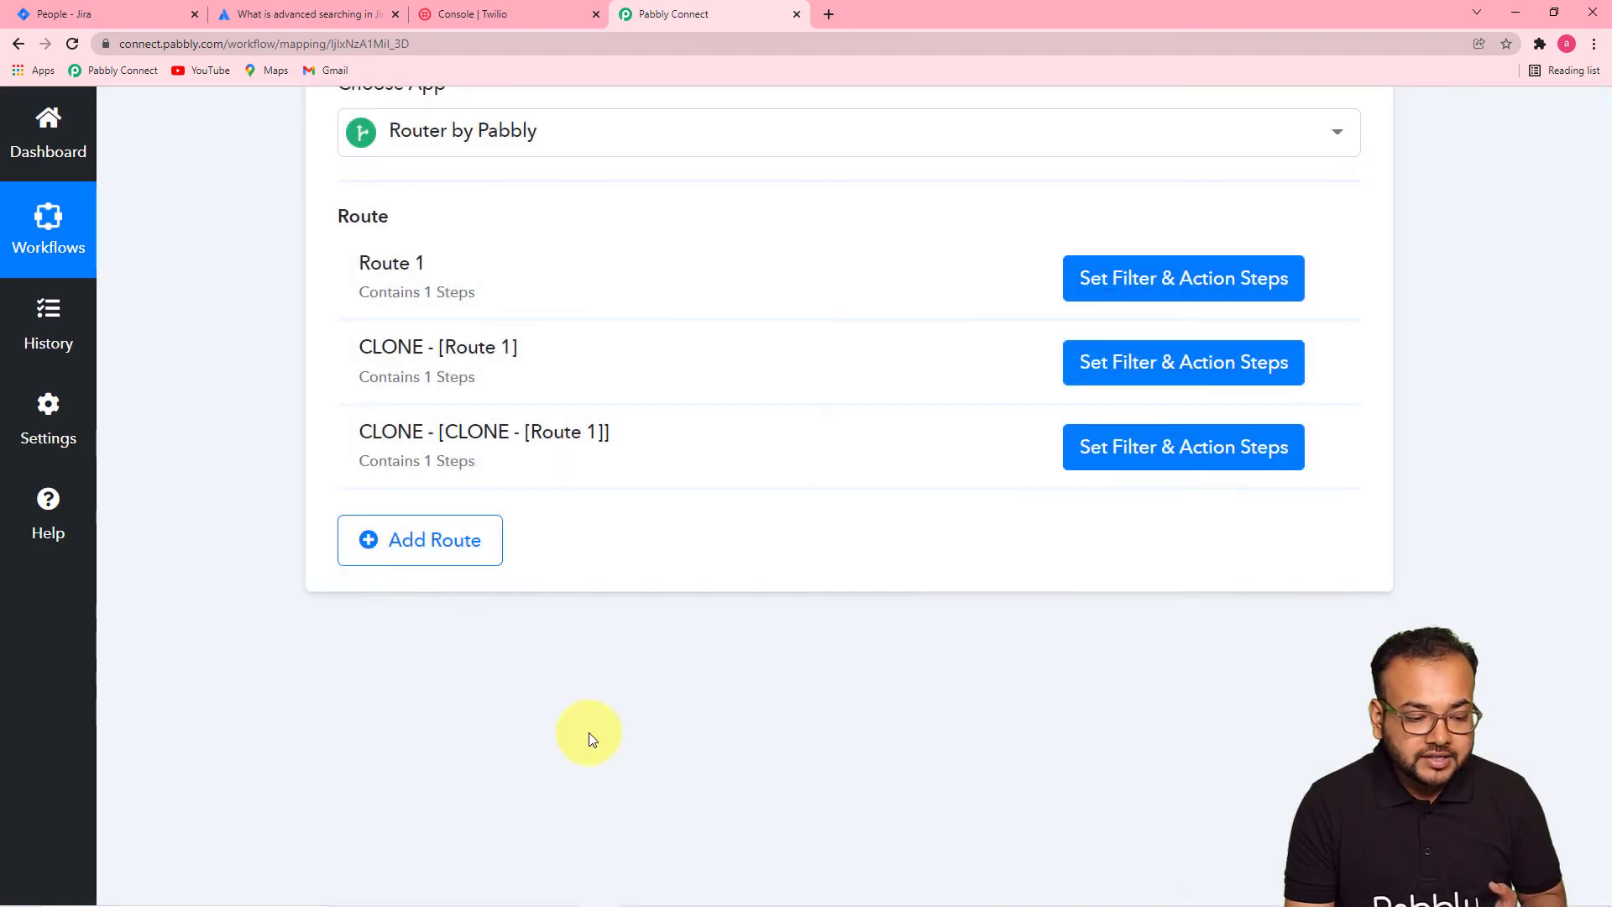
- Set the third route's filter value to the third assignee's name, then save and test it
left_click(1187, 453)
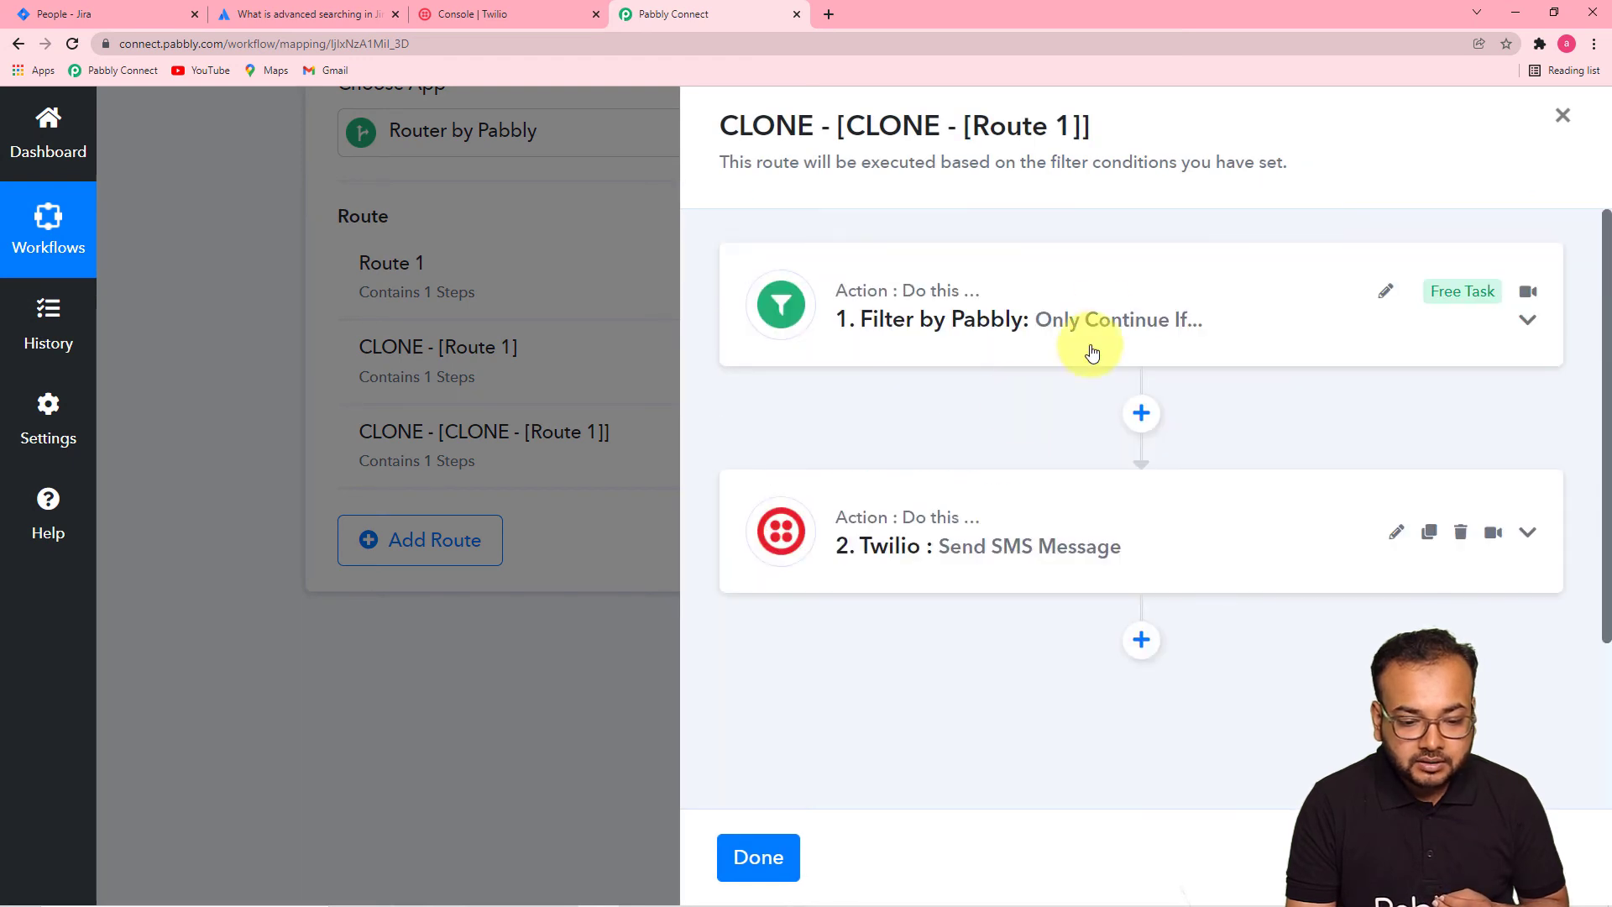
left_click(1091, 323)
left_click(1326, 492)
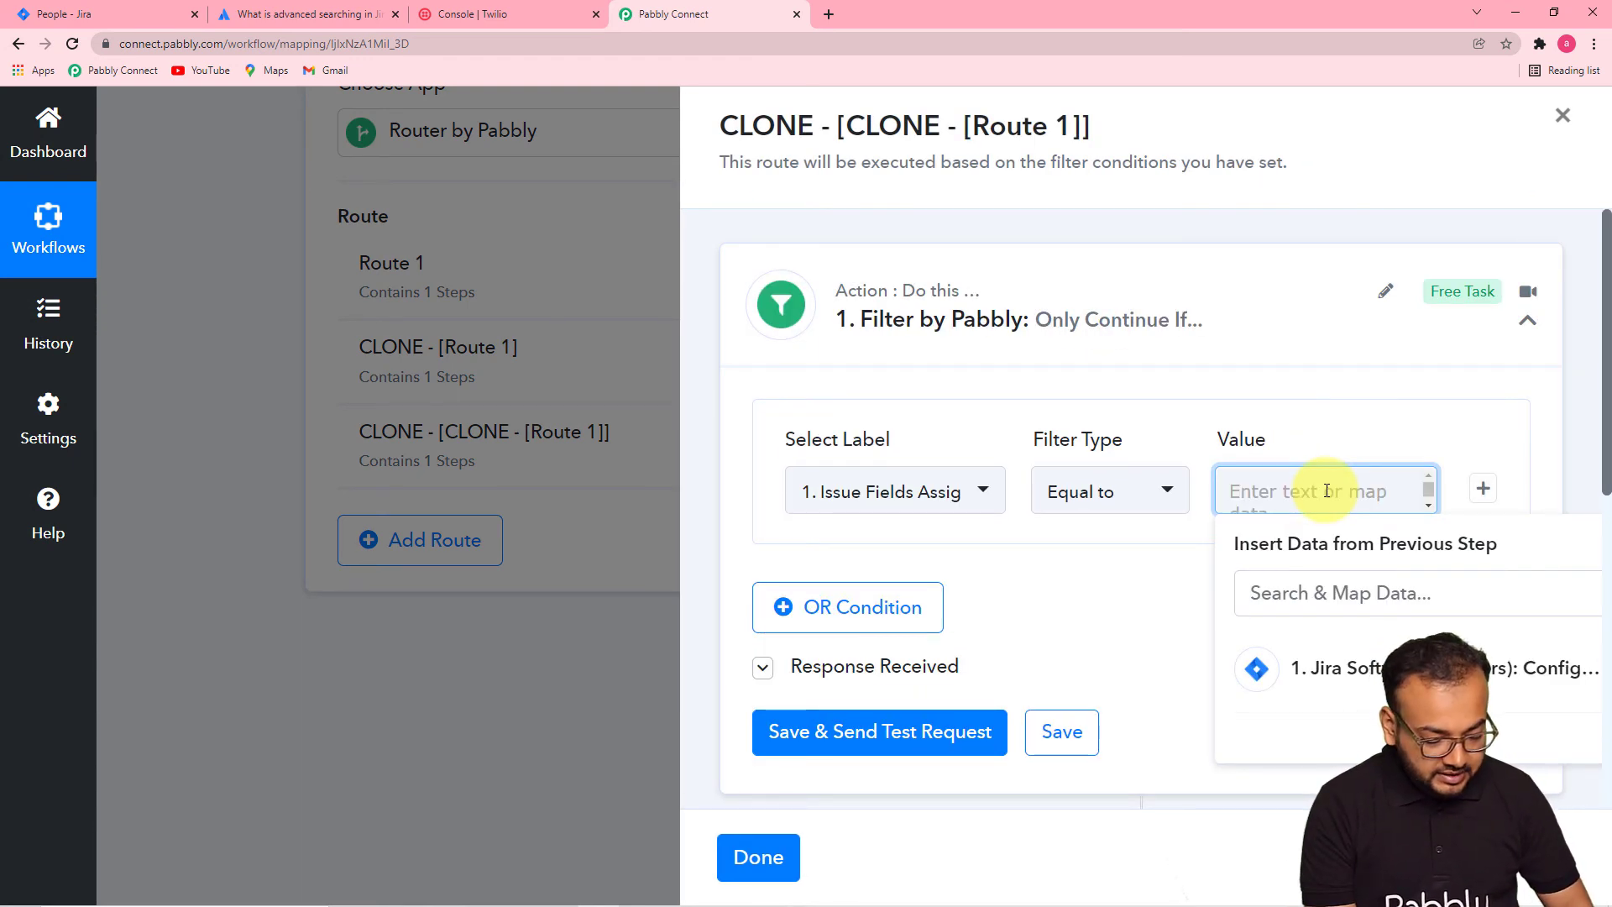
type("a")
key("BackSpace")
type("Satish")
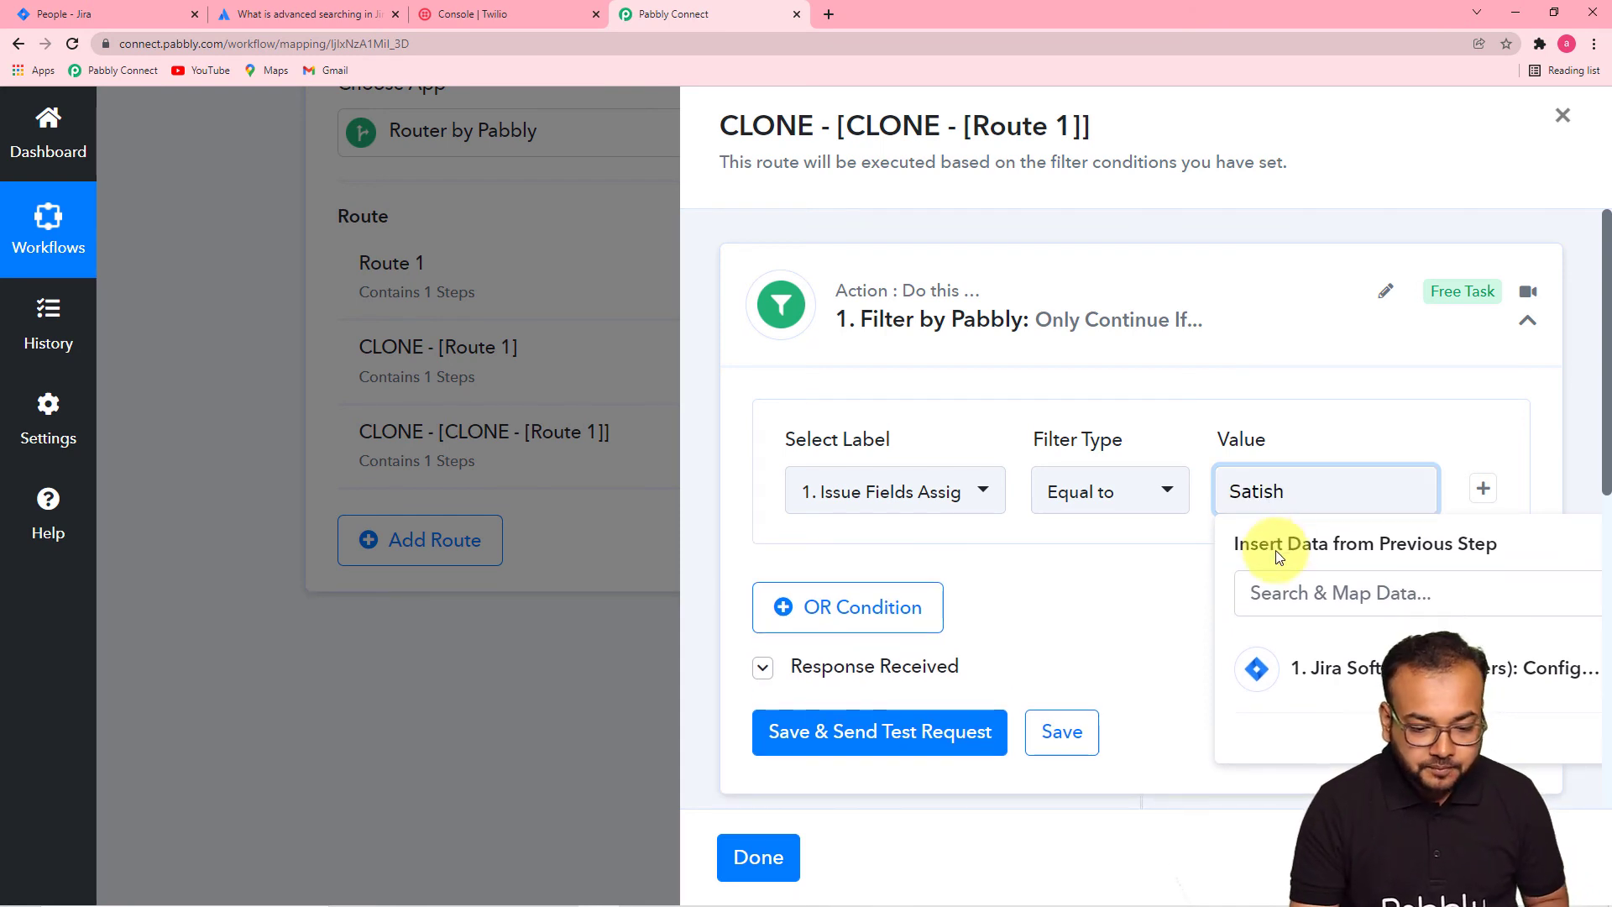
left_click(1151, 596)
scroll(1150, 598, "down", 4)
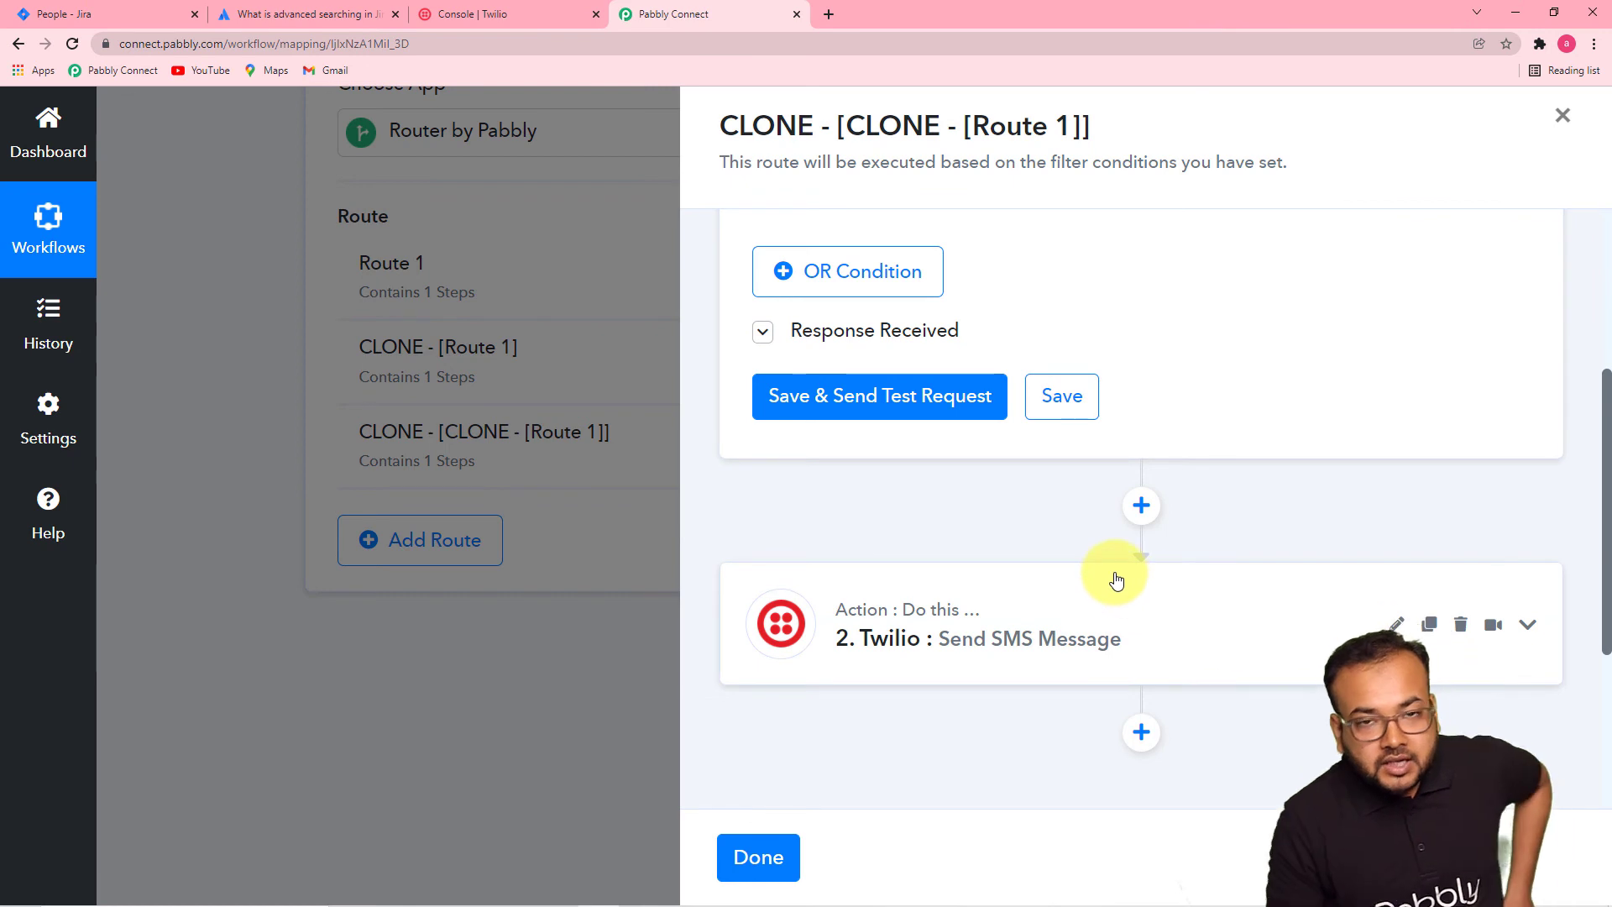
scroll(1198, 352, "up", 3)
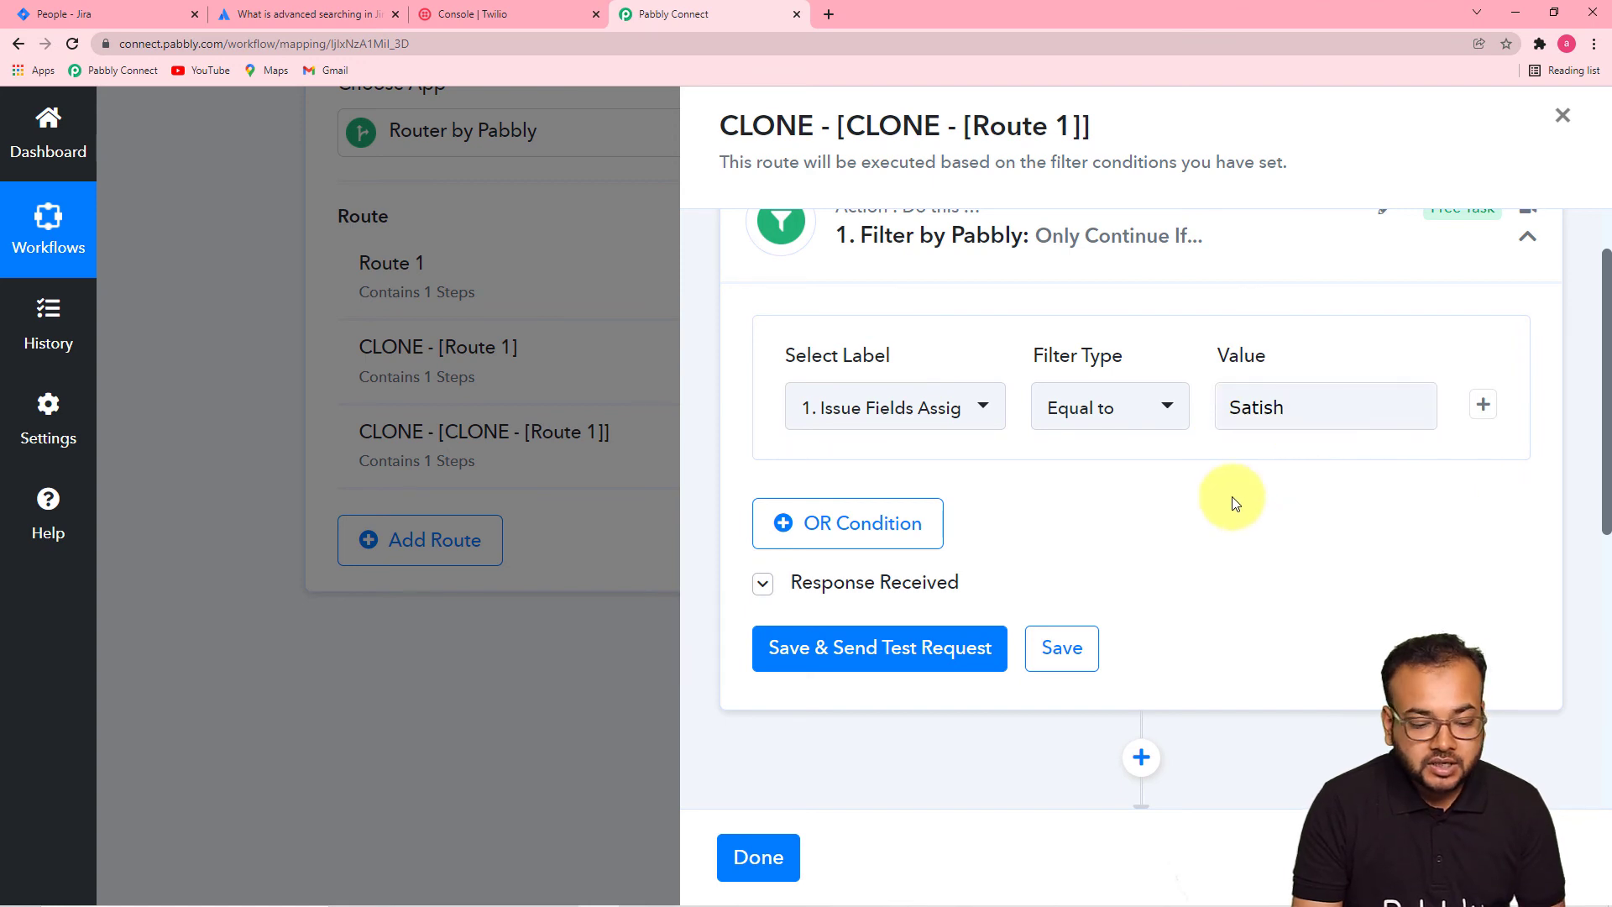
scroll(1175, 479, "down", 3)
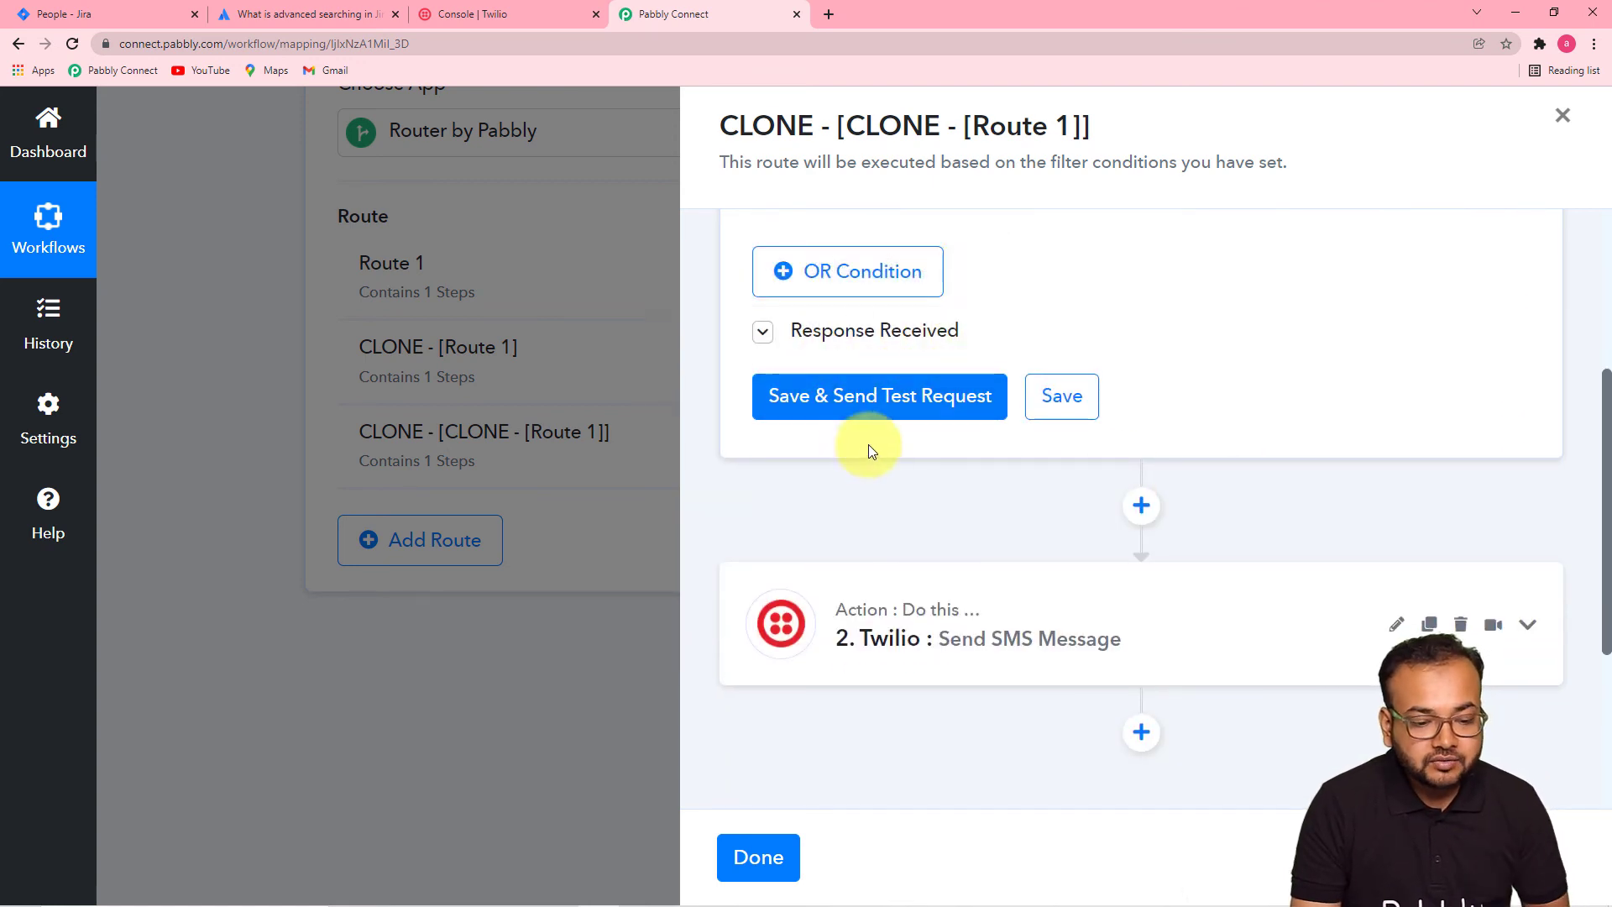
left_click(869, 403)
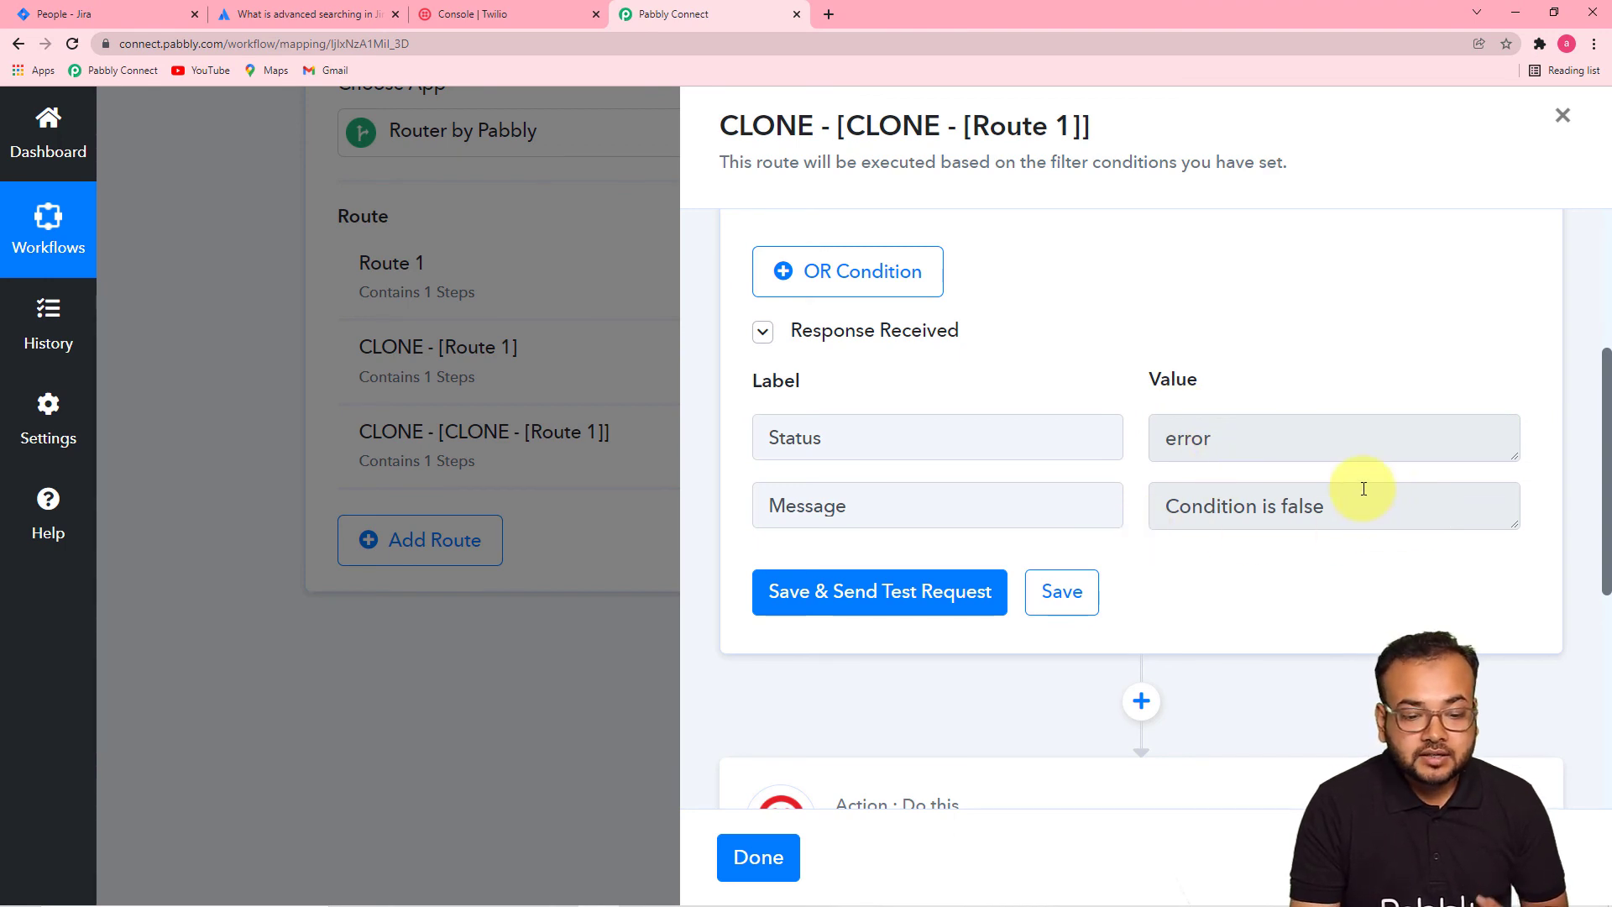
- Expand the third route's Twilio Send SMS Message step and review its body, sender and recipient
scroll(1356, 487, "up", 3)
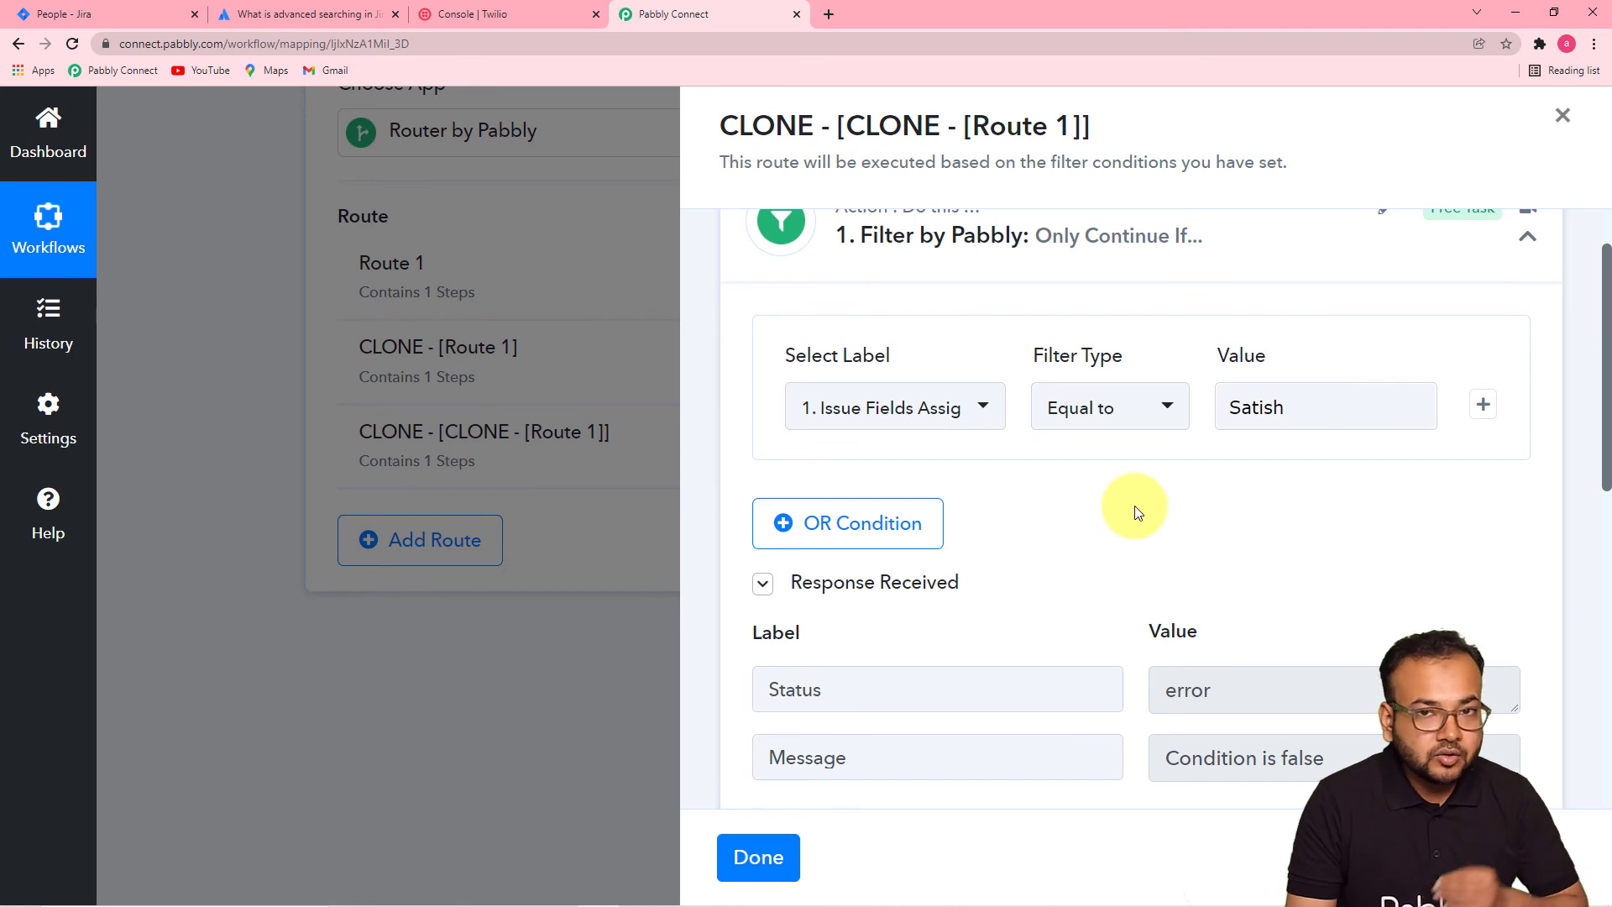
scroll(1139, 504, "down", 3)
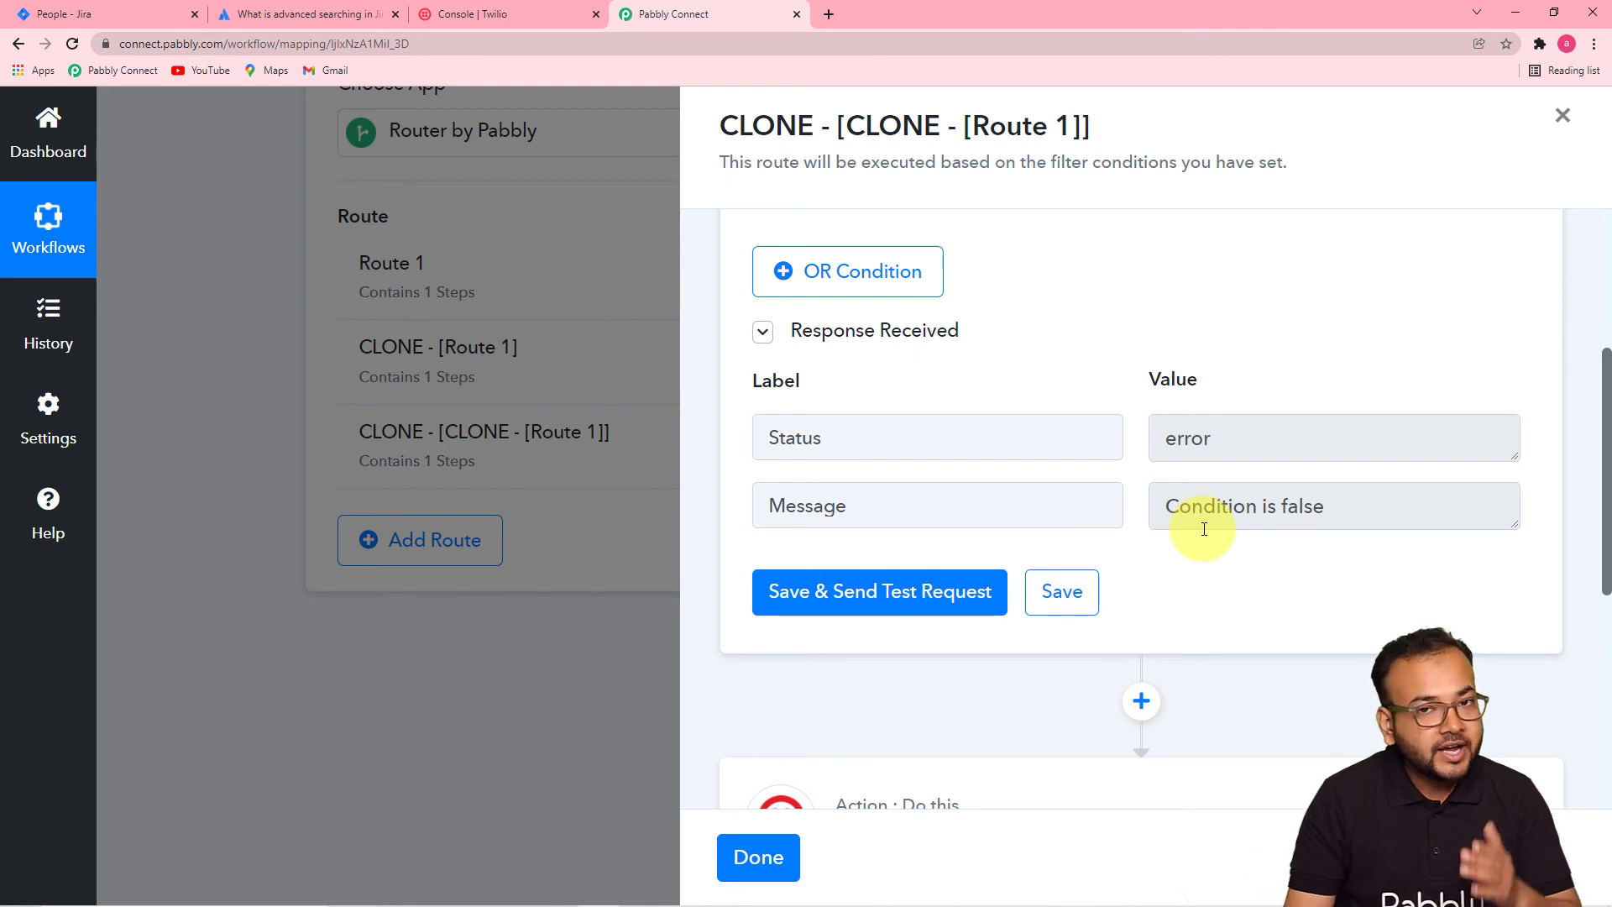
scroll(1202, 527, "down", 6)
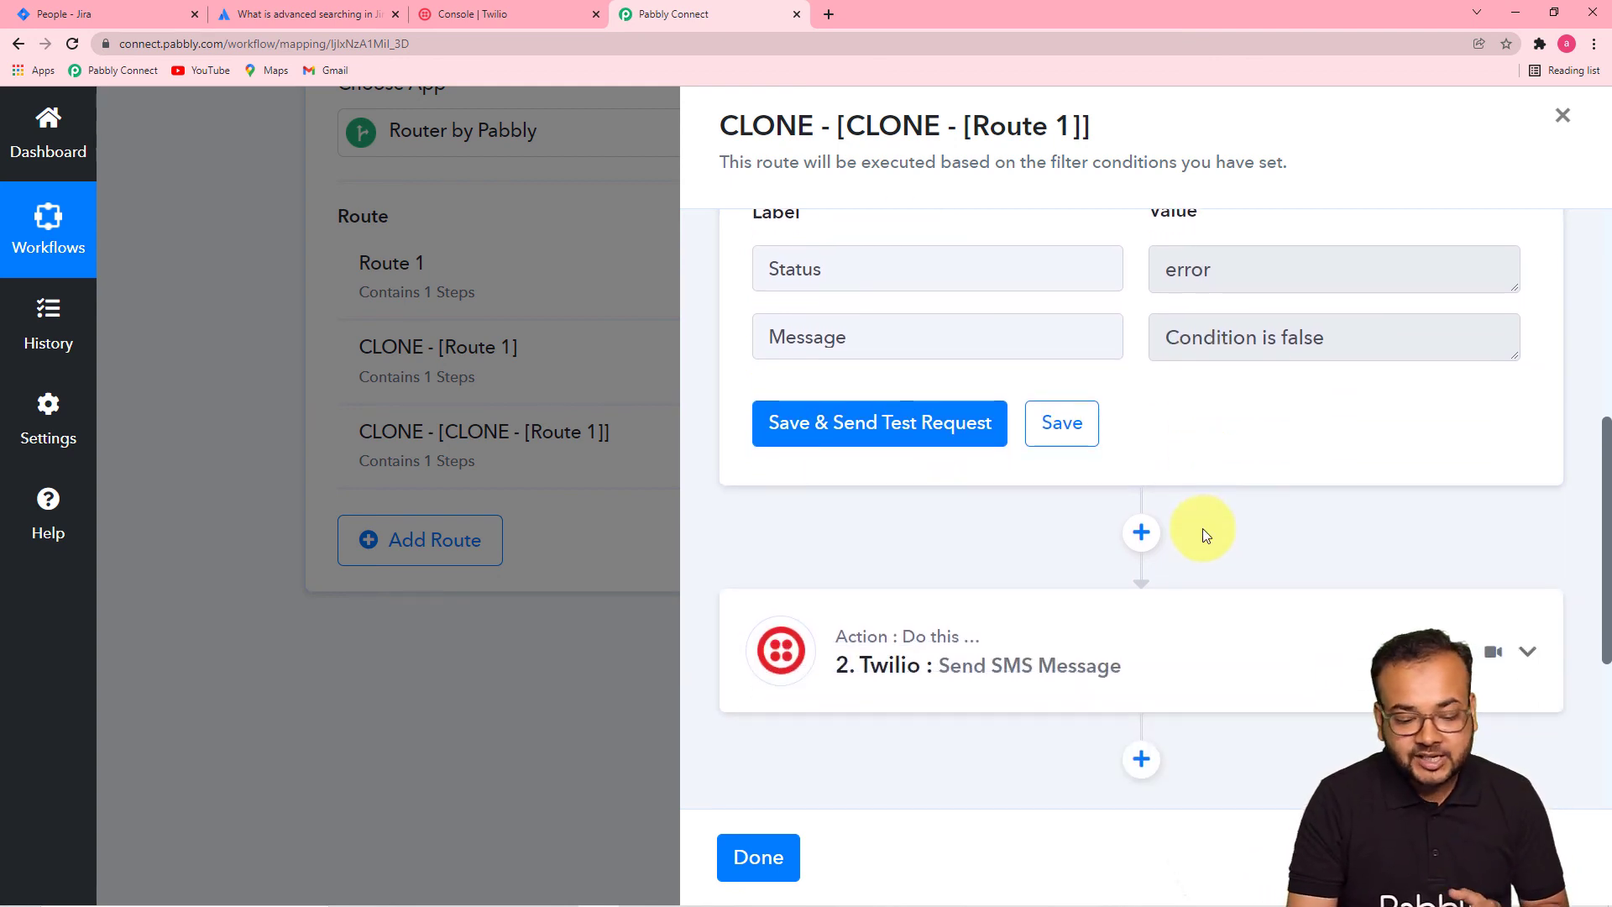
left_click(1034, 332)
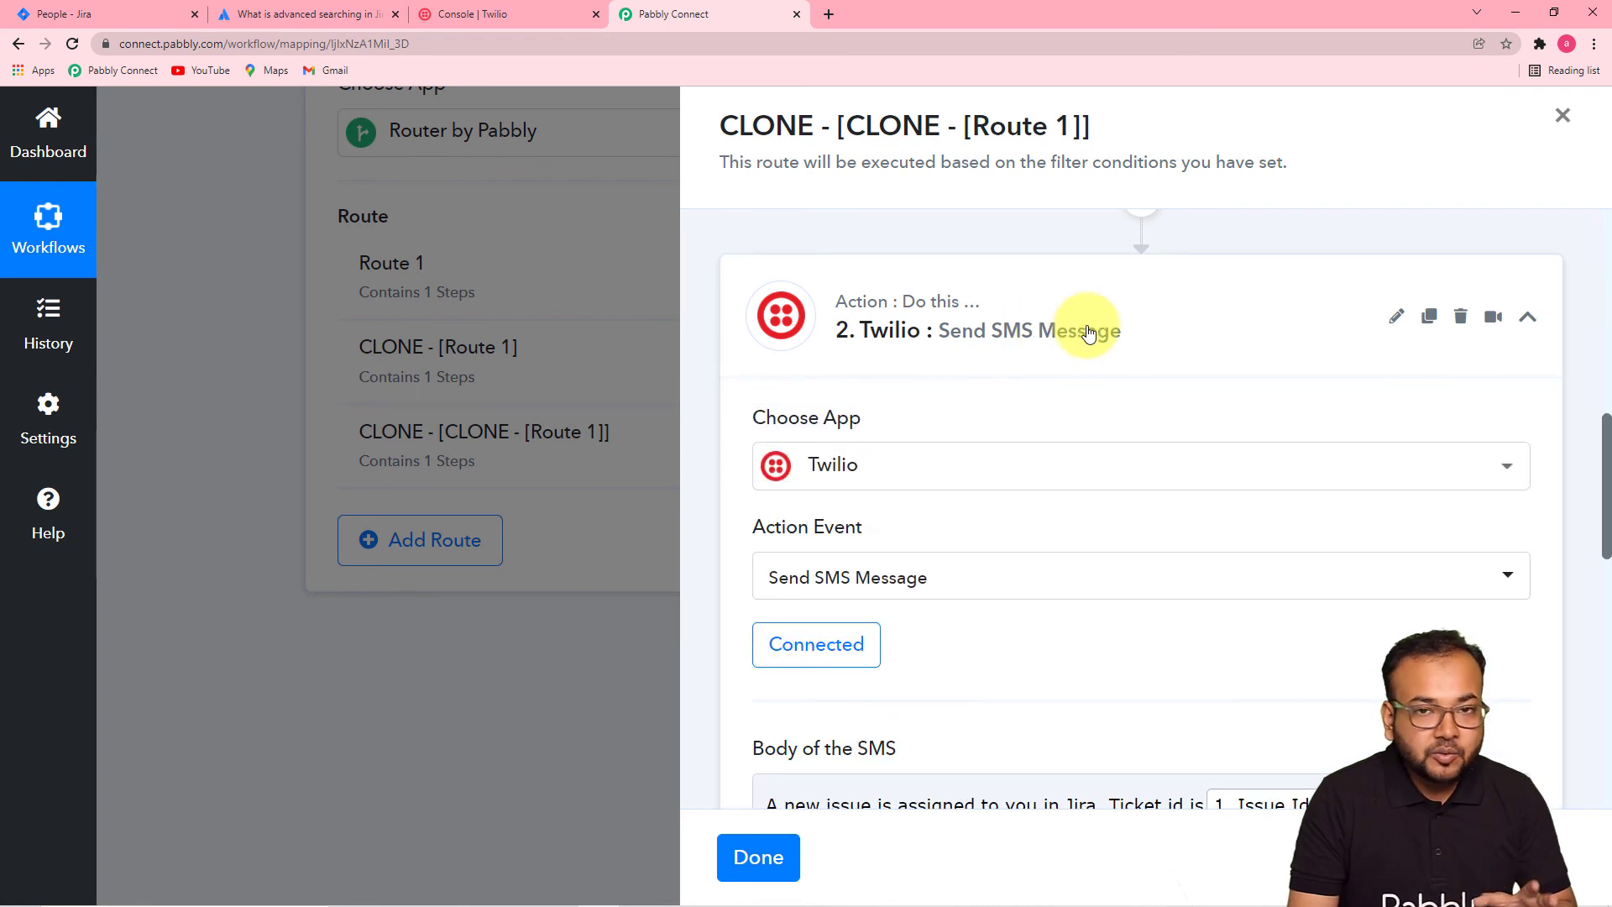
scroll(1089, 333, "down", 1)
scroll(1086, 329, "down", 5)
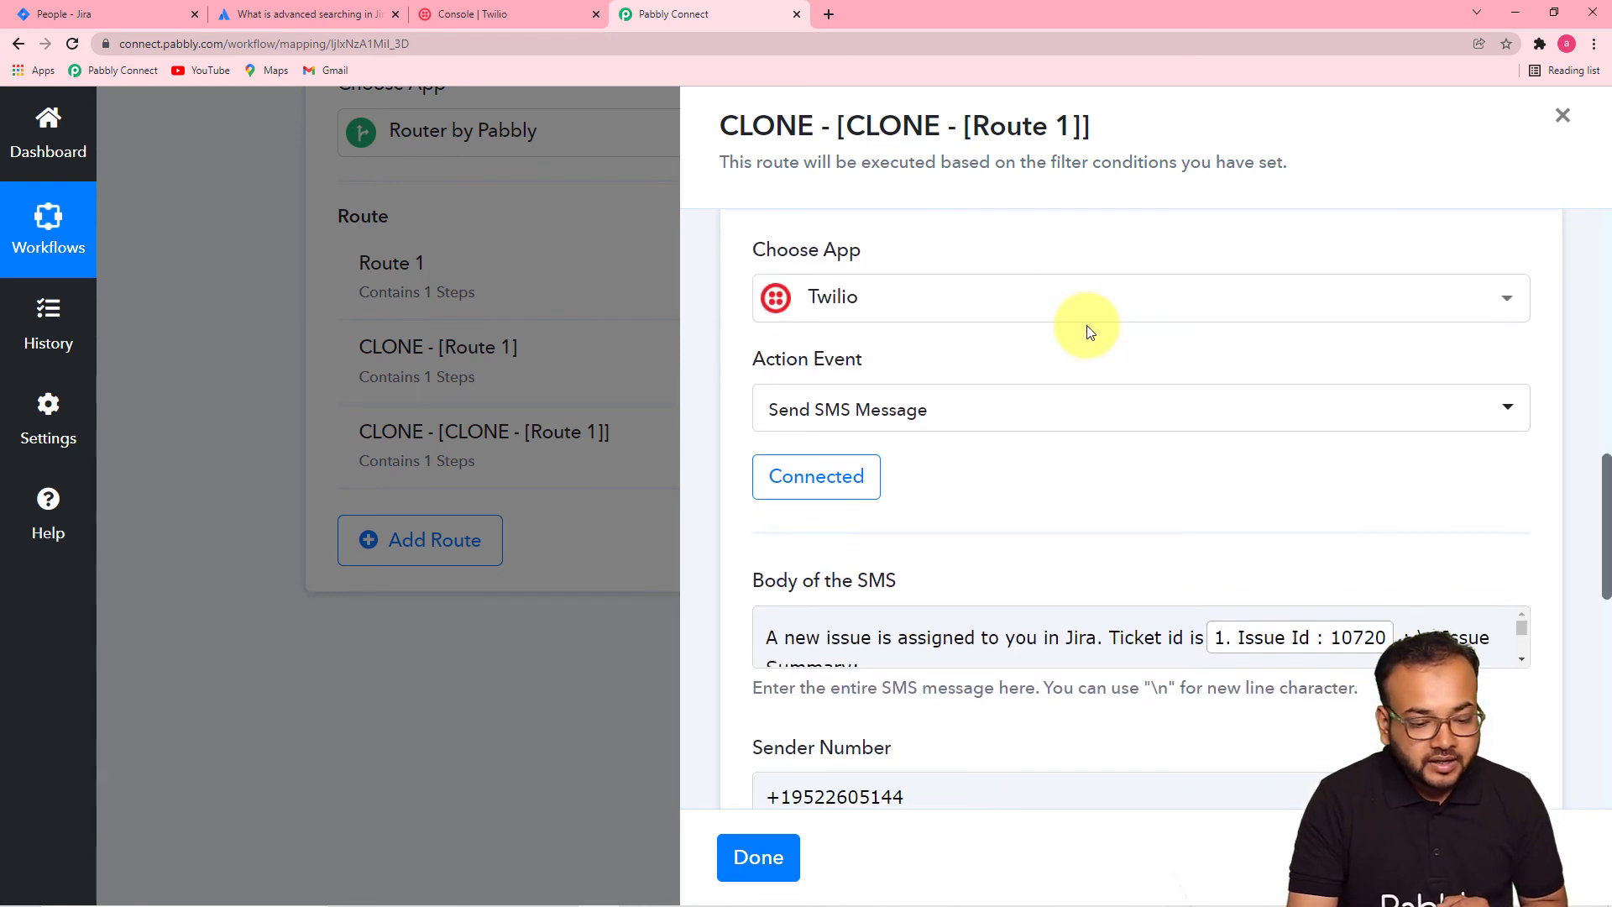
scroll(996, 492, "down", 3)
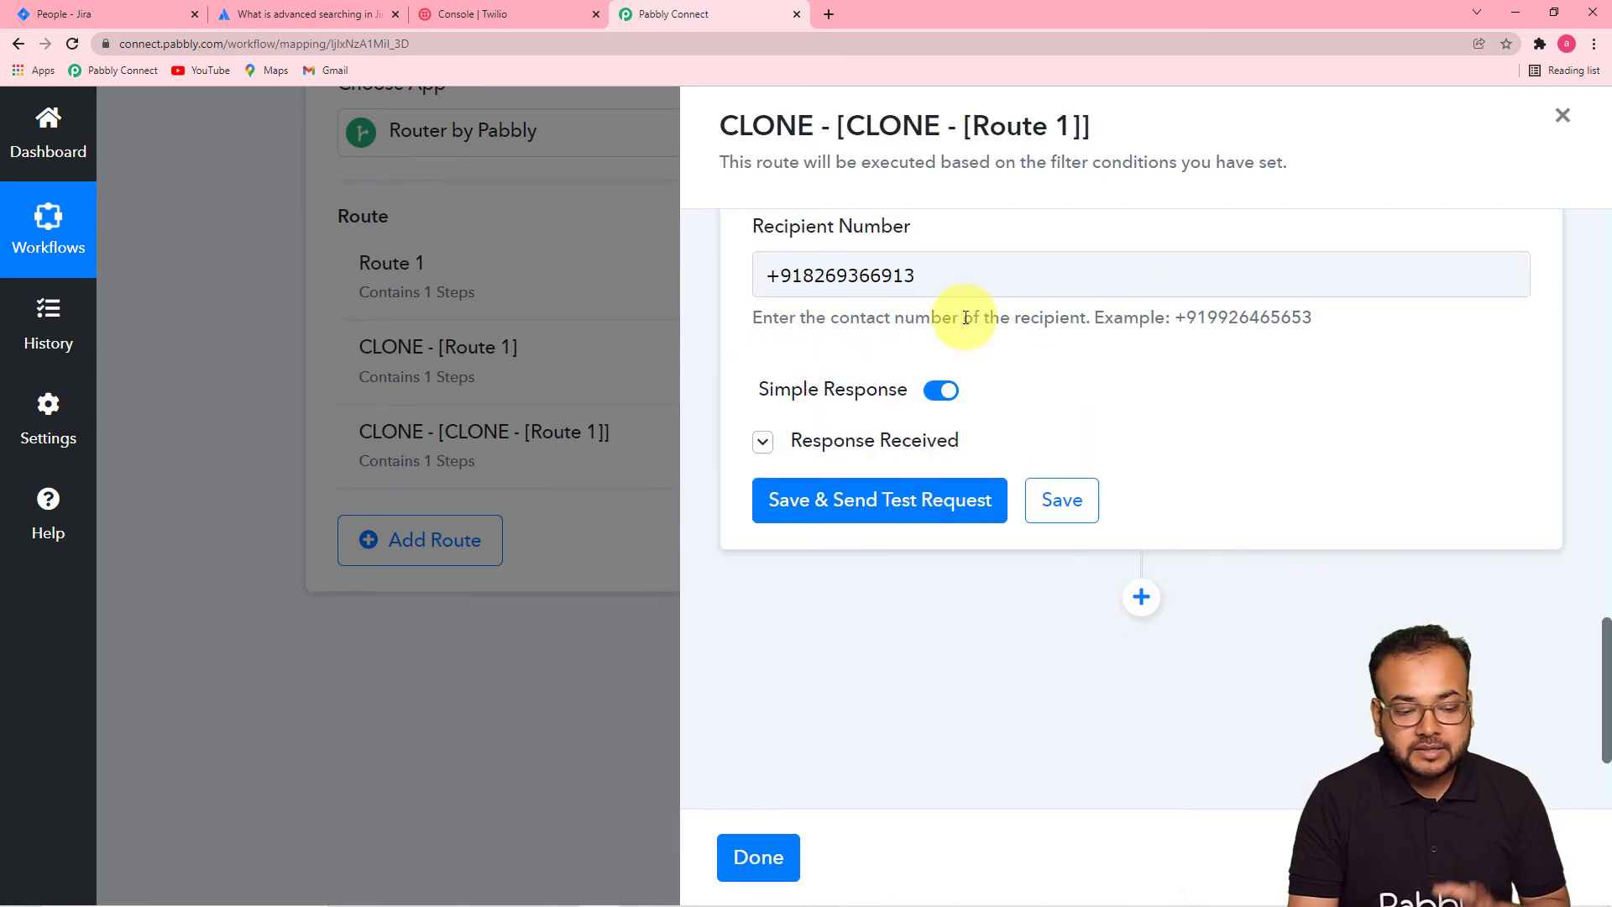
- Save the third route's Twilio SMS settings, acknowledge the success dialog, and close the route panel
left_click(1060, 500)
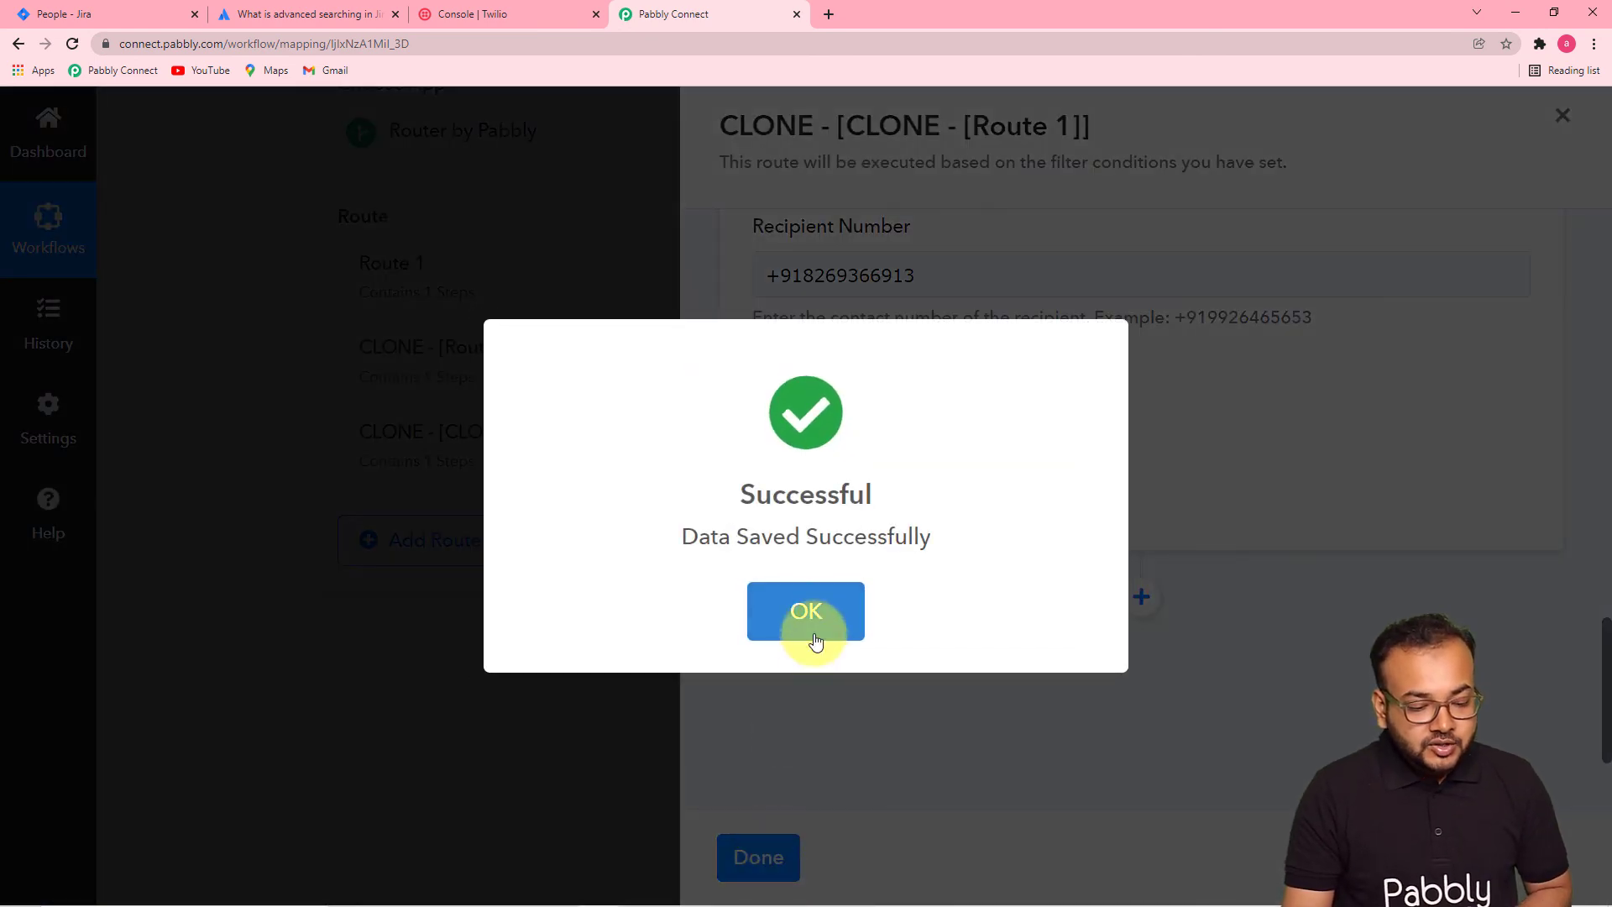
left_click(814, 639)
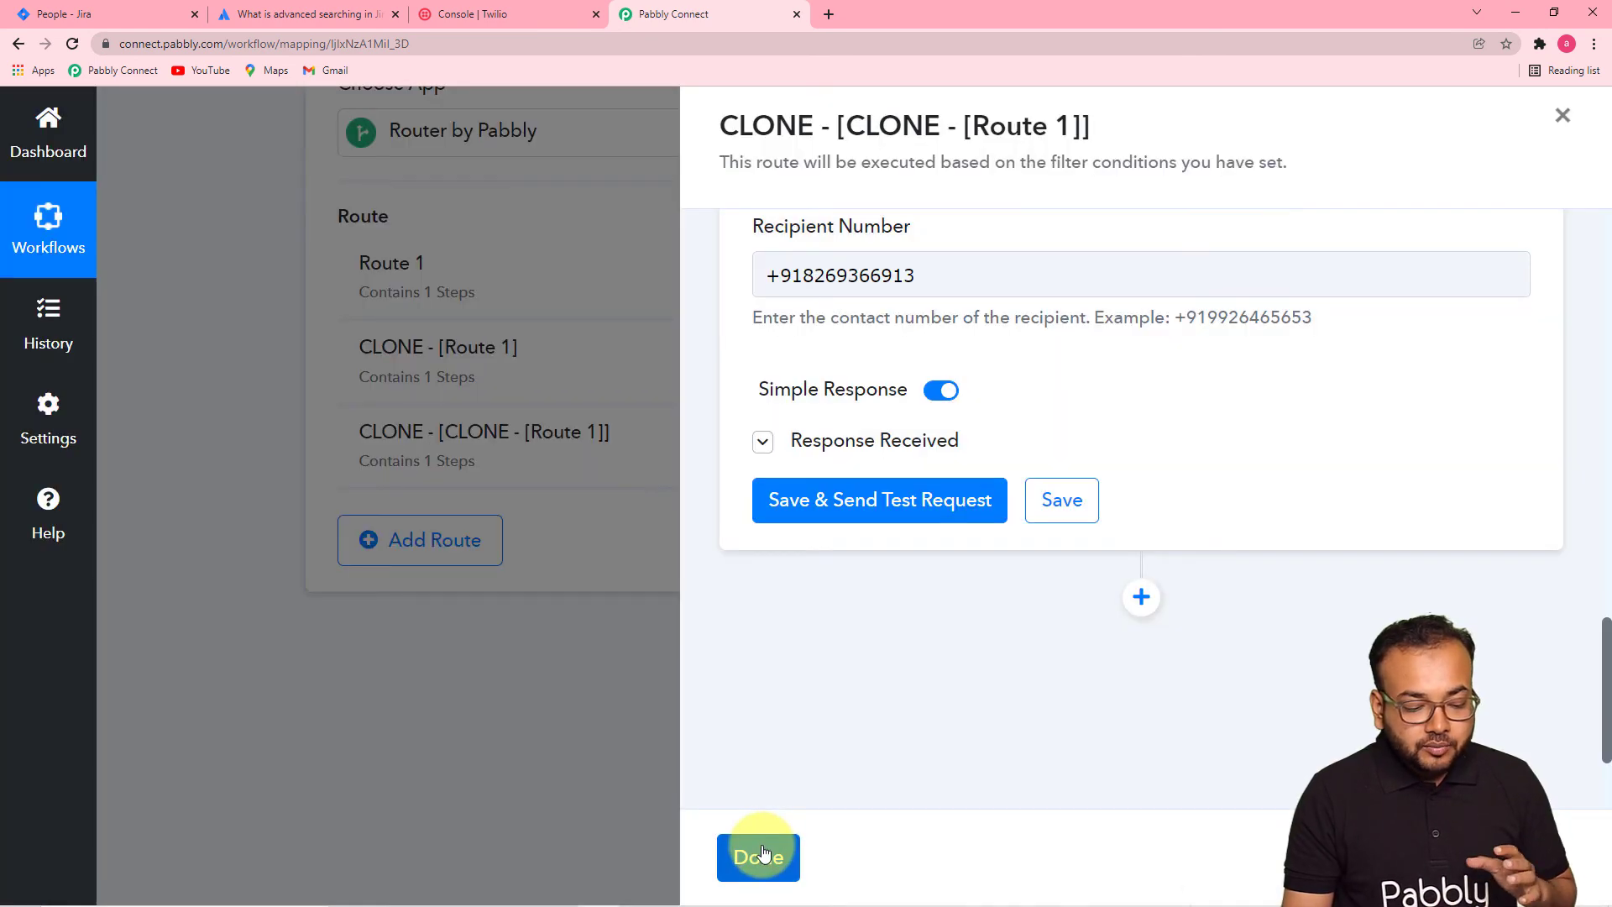
left_click(759, 855)
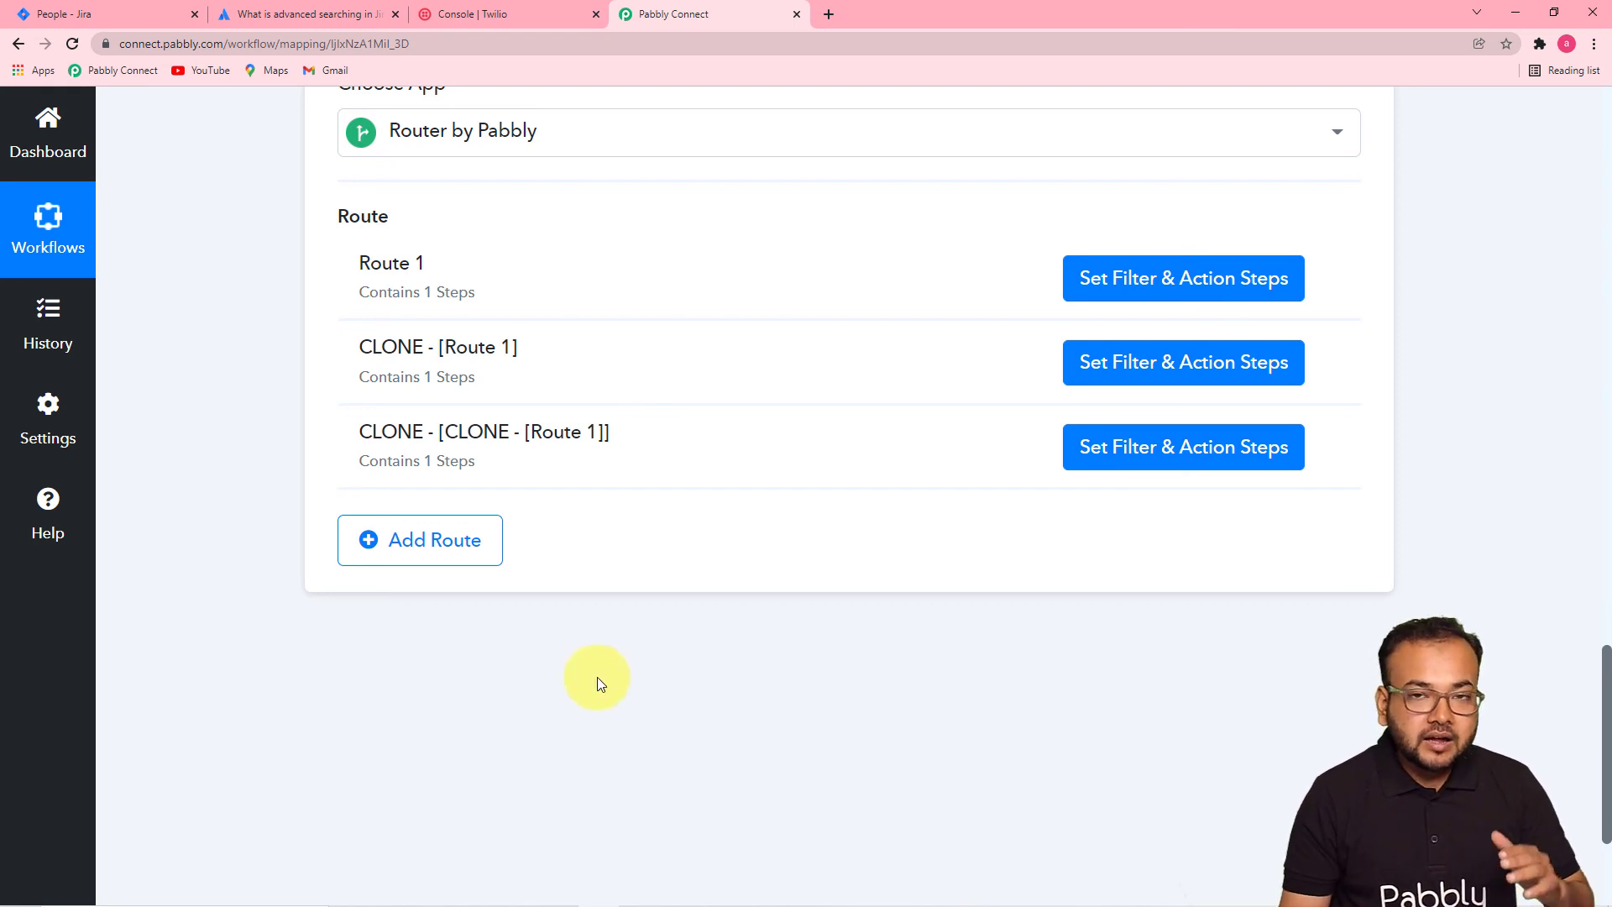
left_click(242, 15)
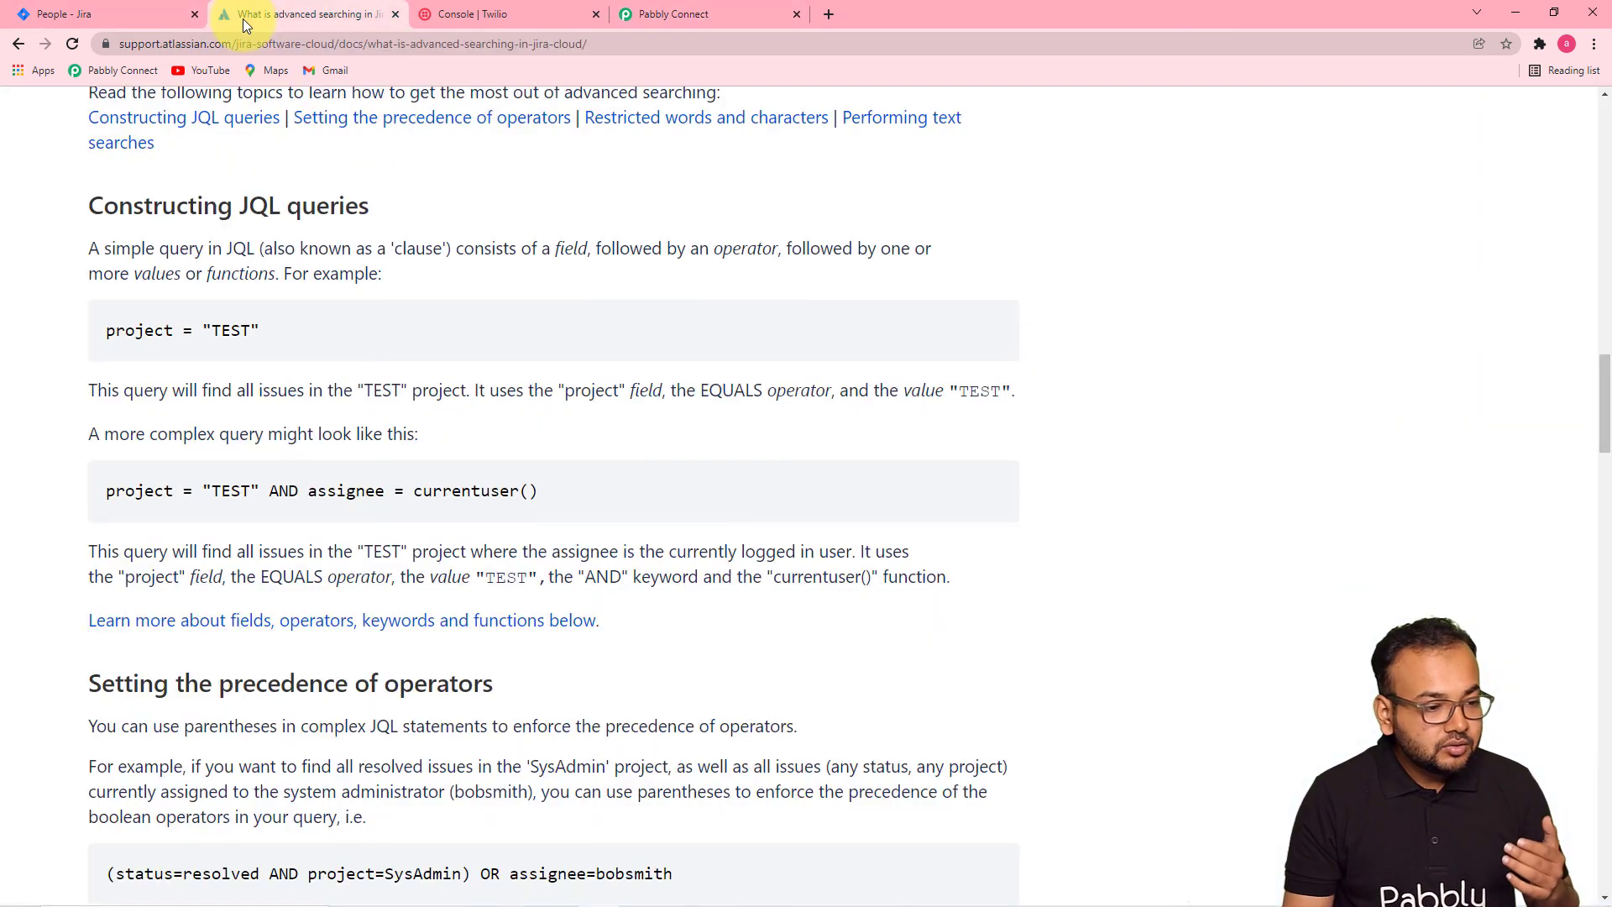
left_click(147, 6)
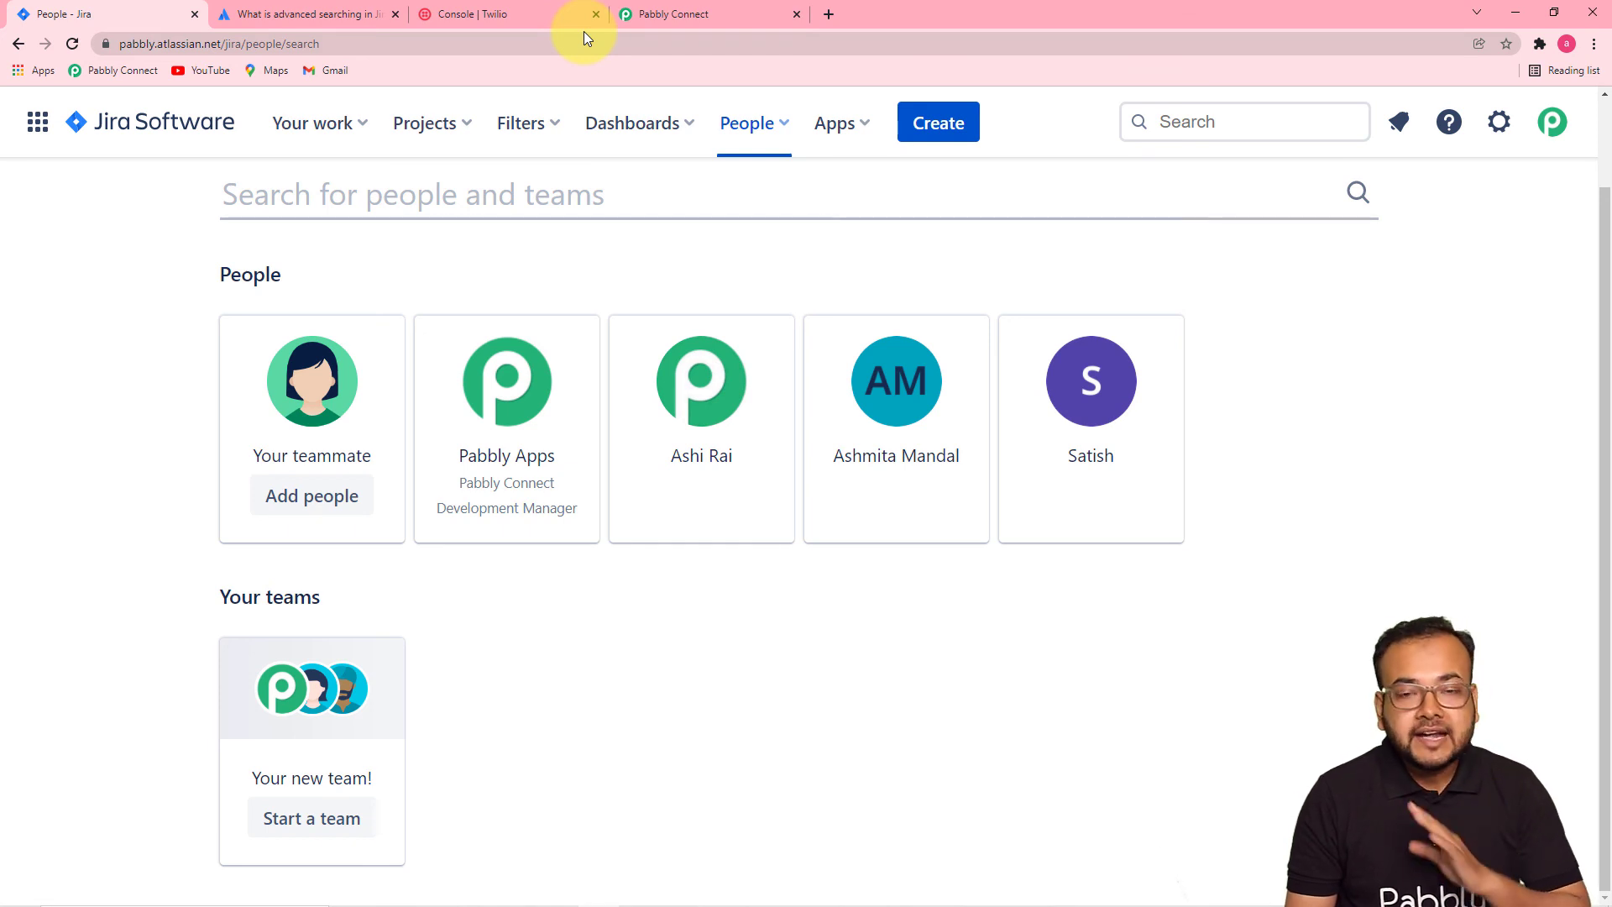
left_click(656, 13)
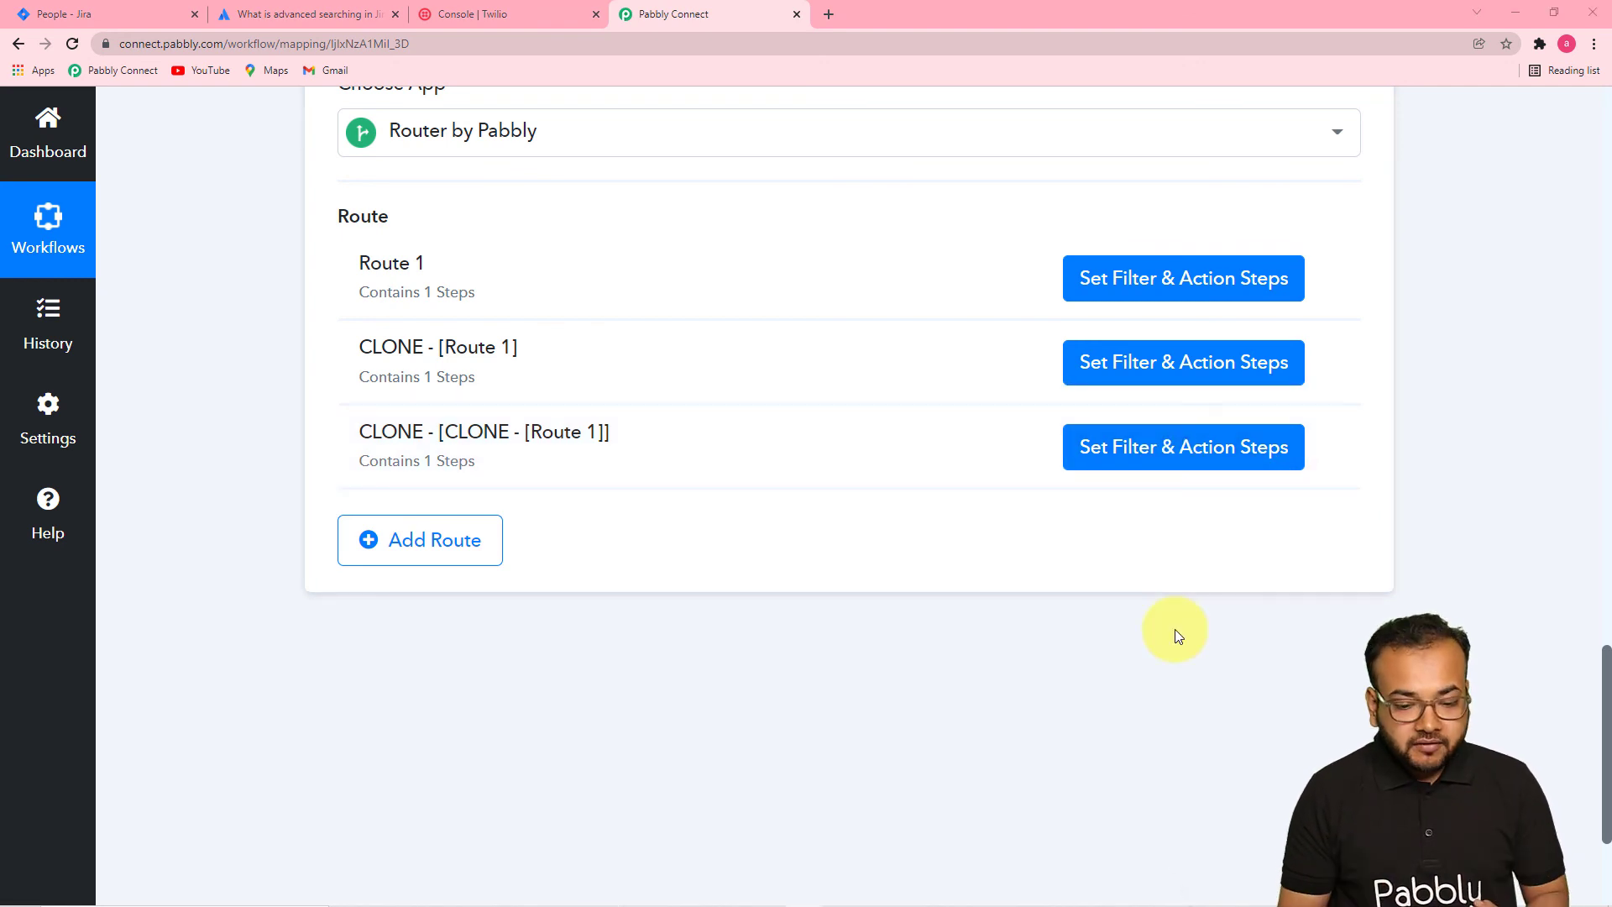
scroll(1176, 635, "up", 15)
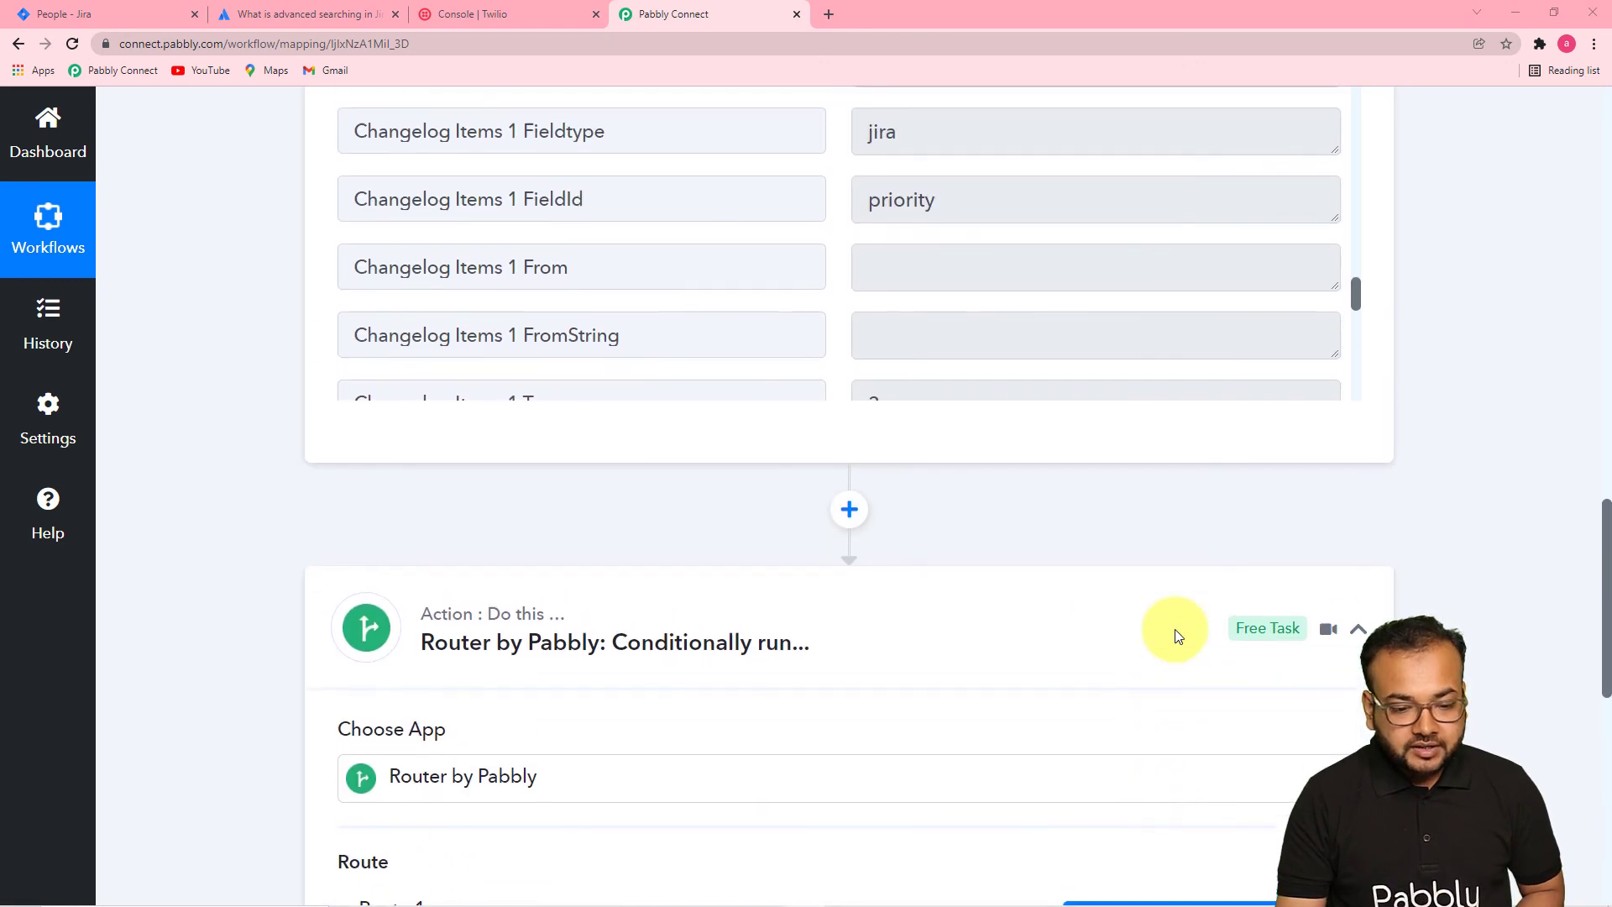
scroll(1175, 631, "up", 8)
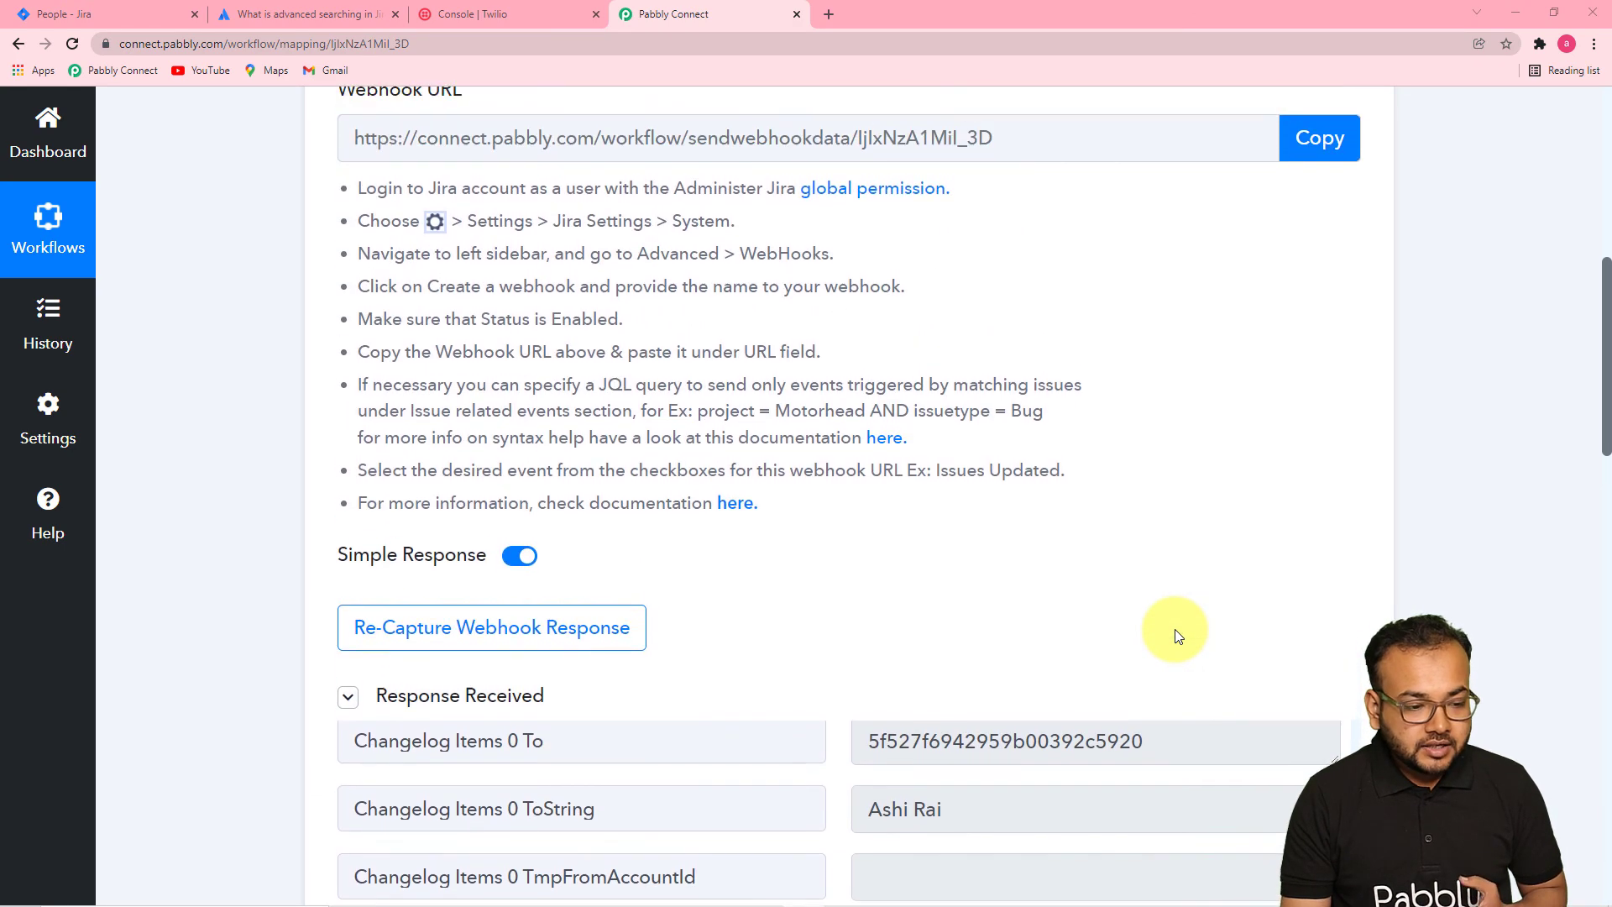
scroll(353, 545, "up", 2)
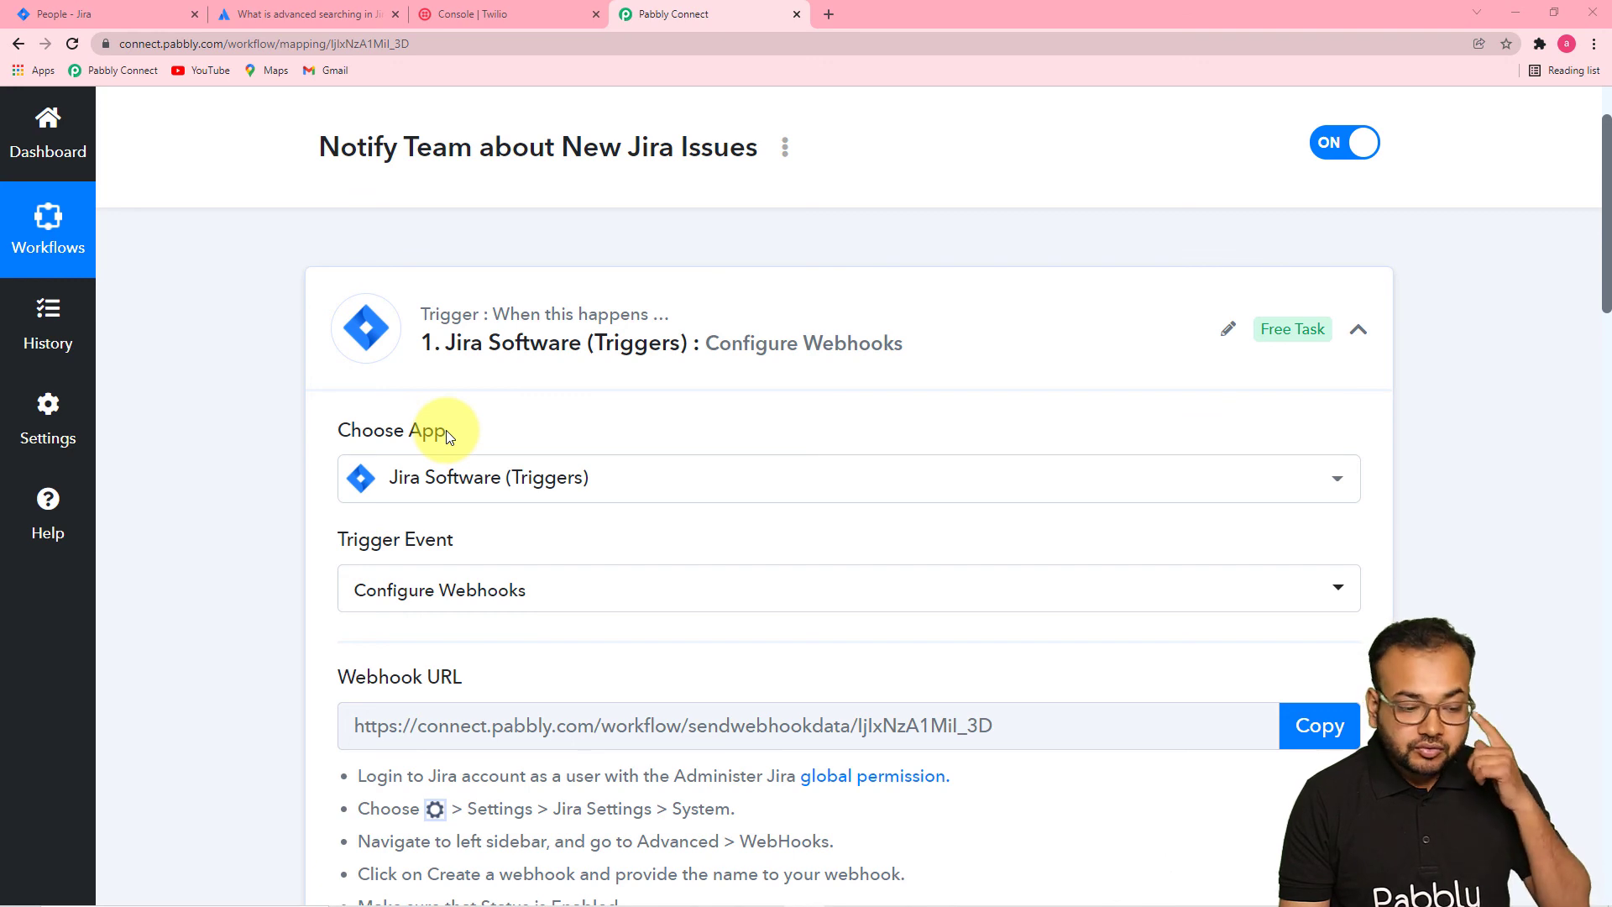
scroll(259, 466, "down", 2)
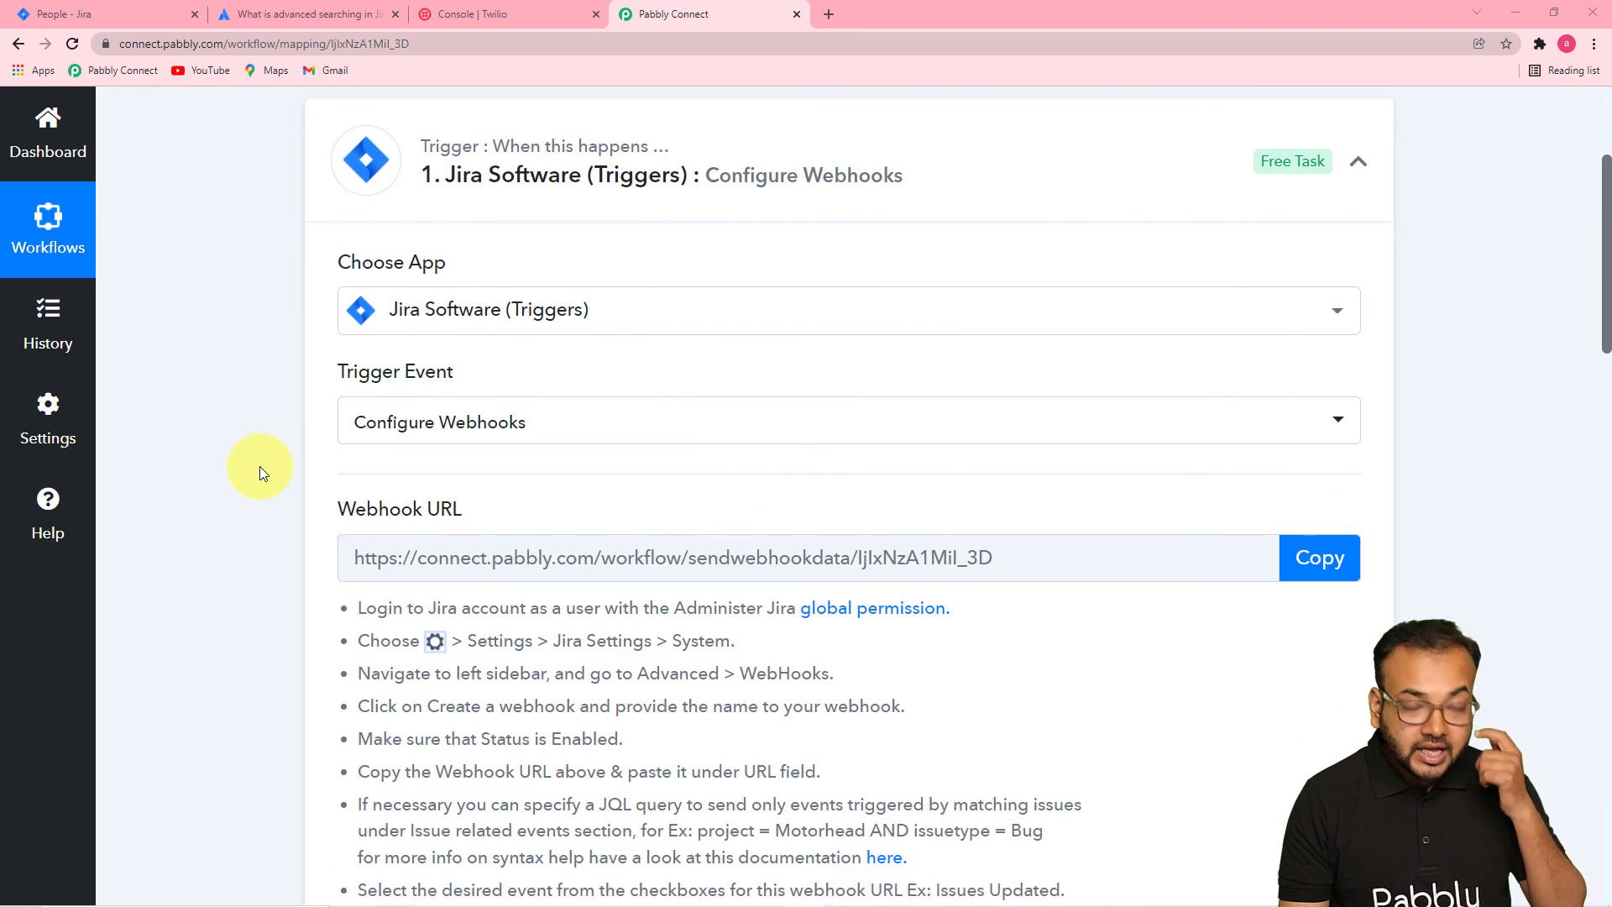
scroll(259, 466, "down", 2)
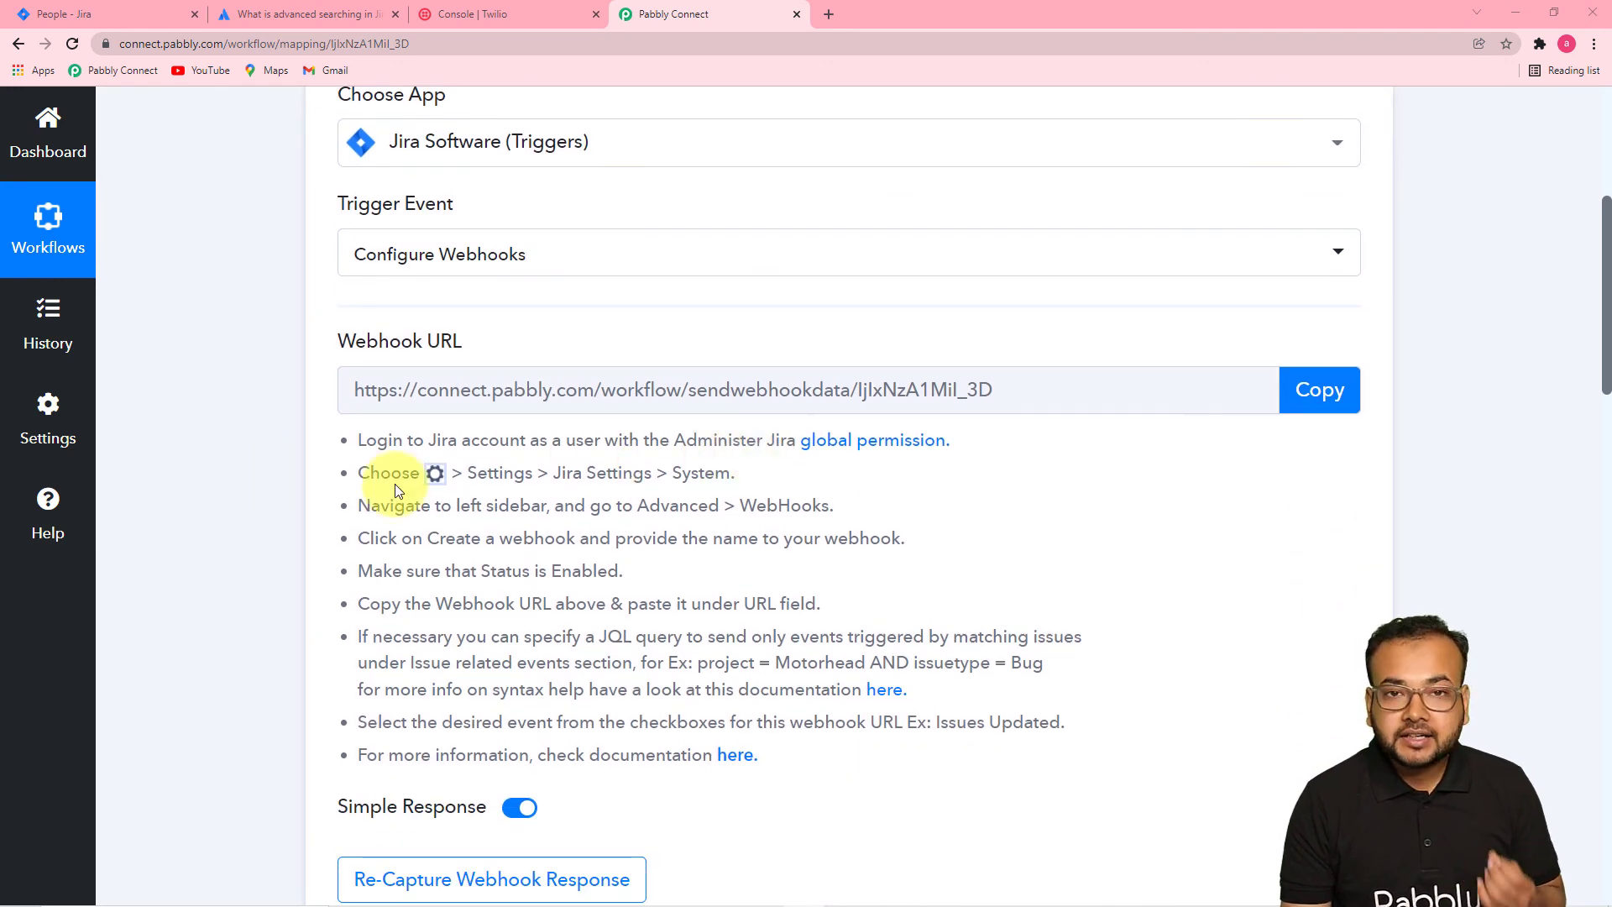
scroll(310, 484, "down", 3)
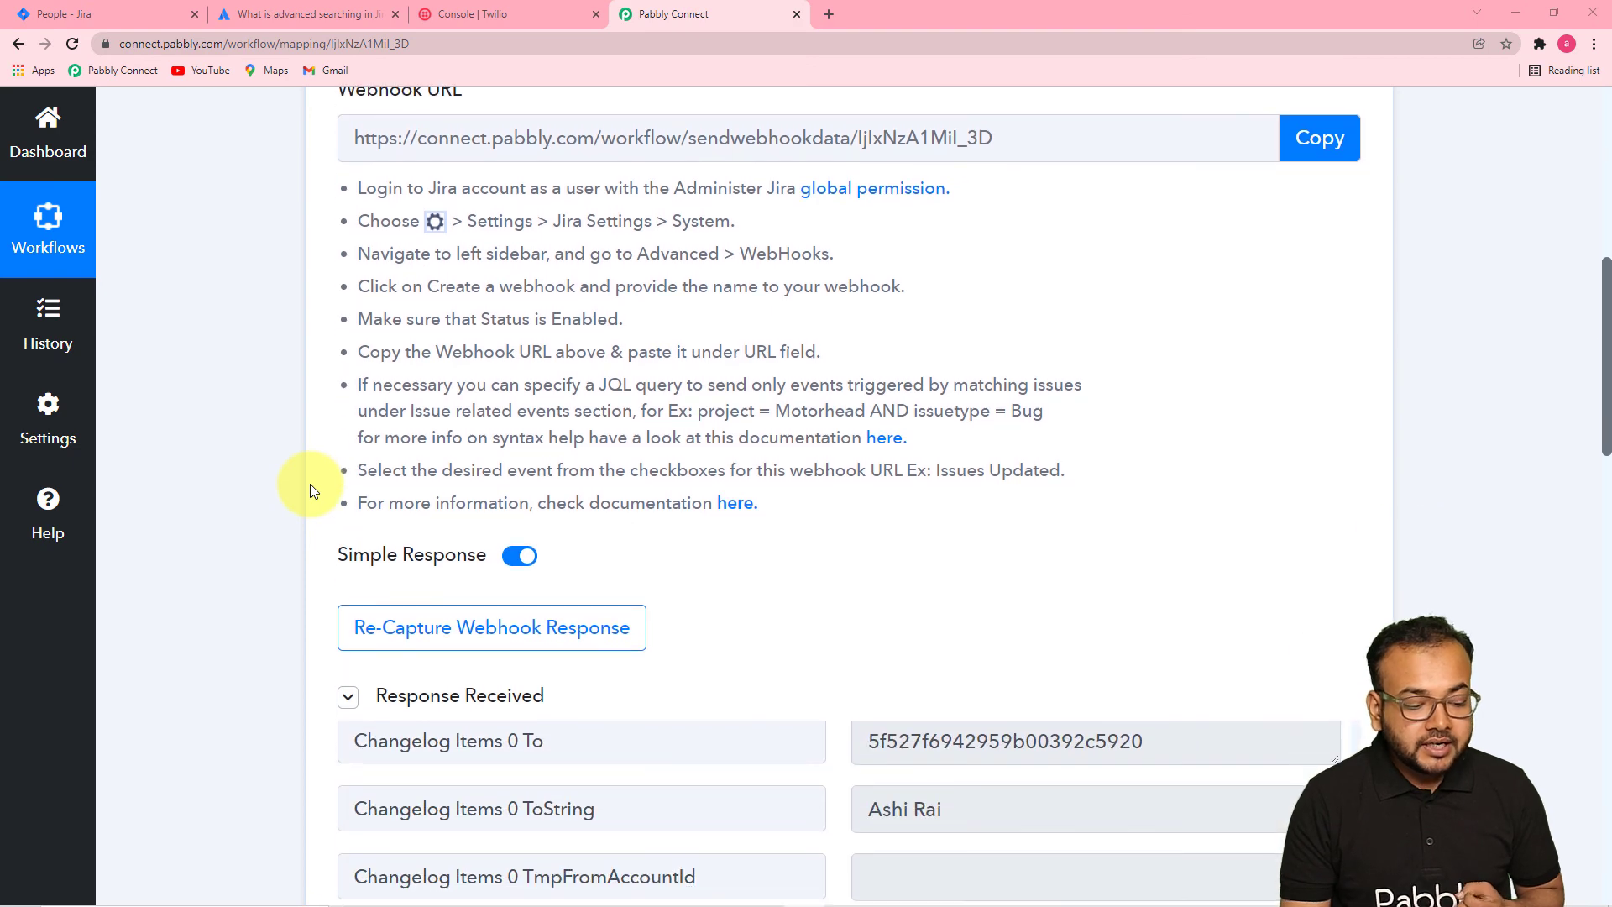
scroll(310, 483, "down", 5)
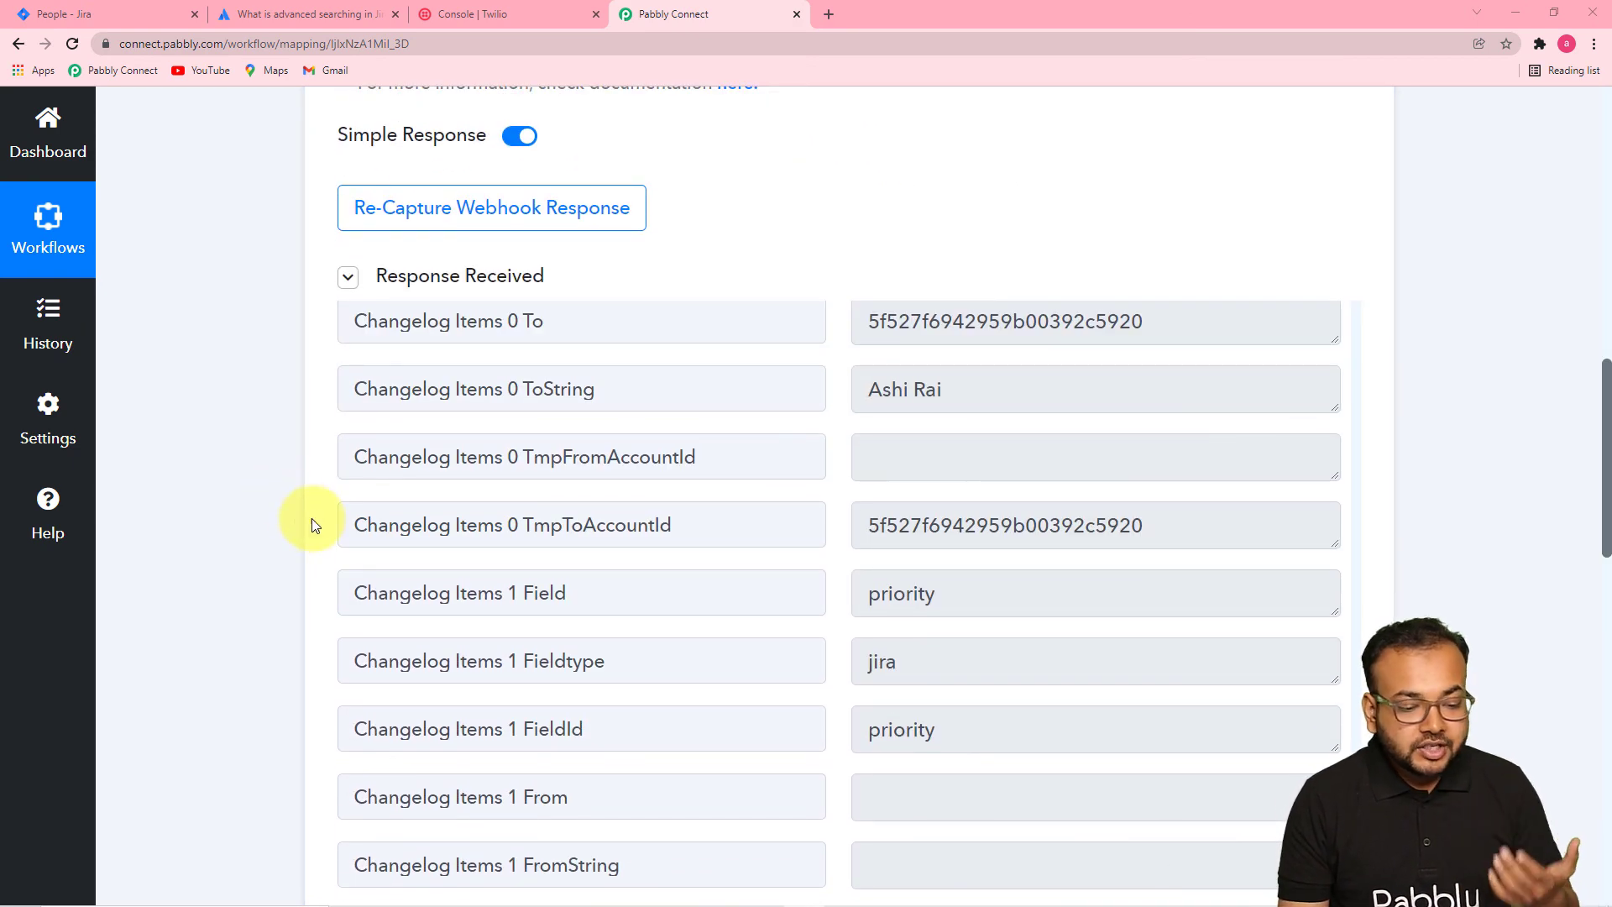
scroll(359, 504, "down", 8)
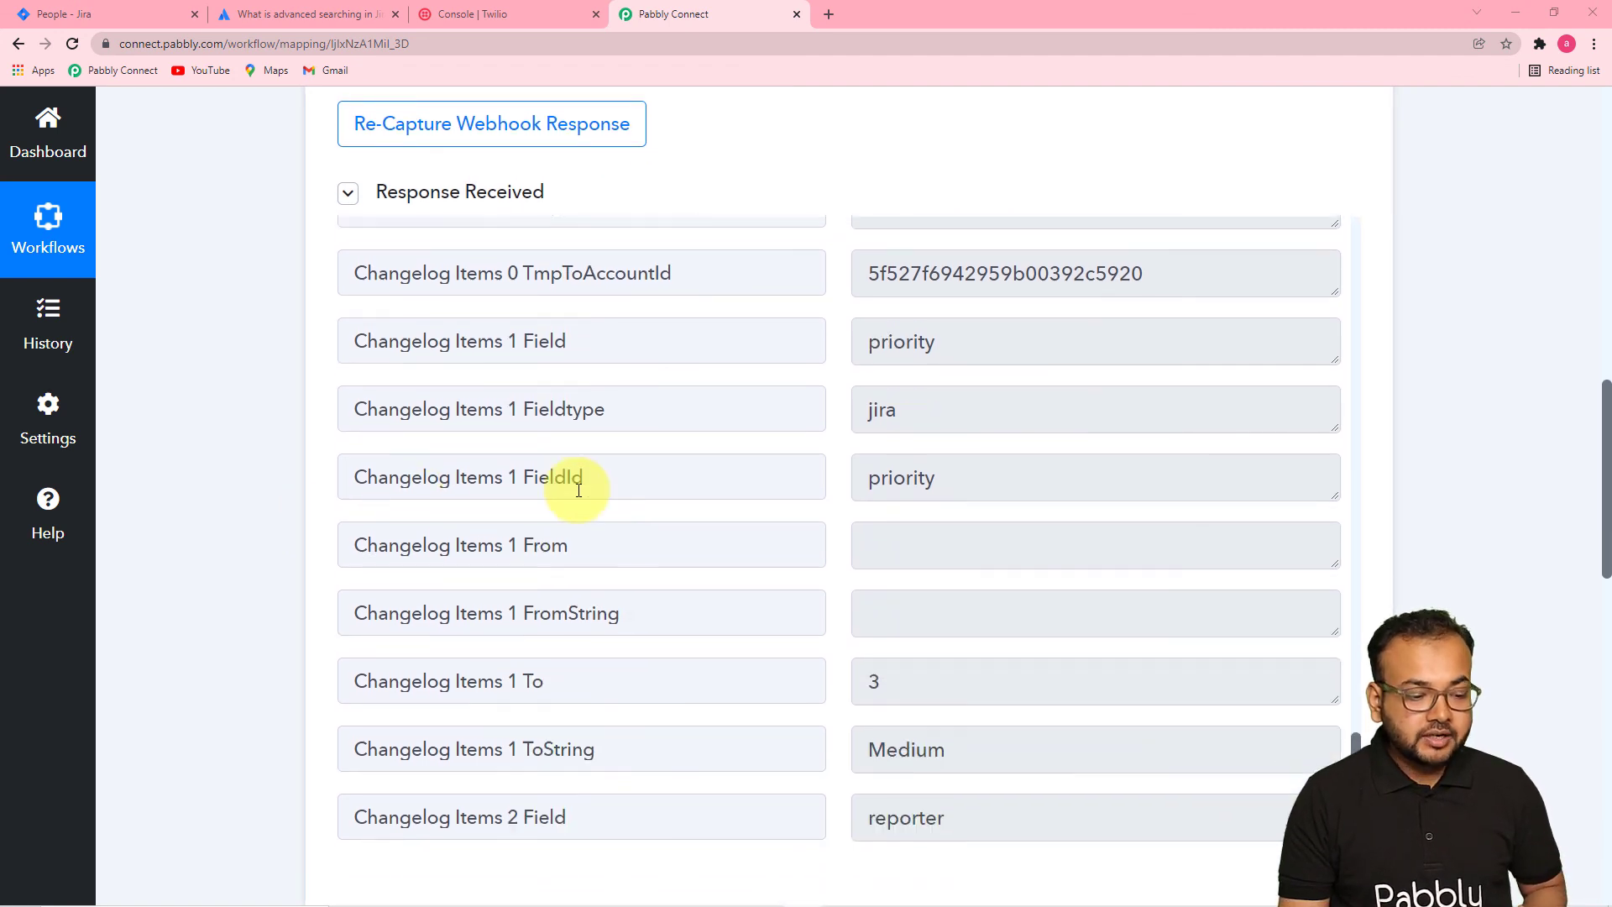
scroll(283, 485, "down", 11)
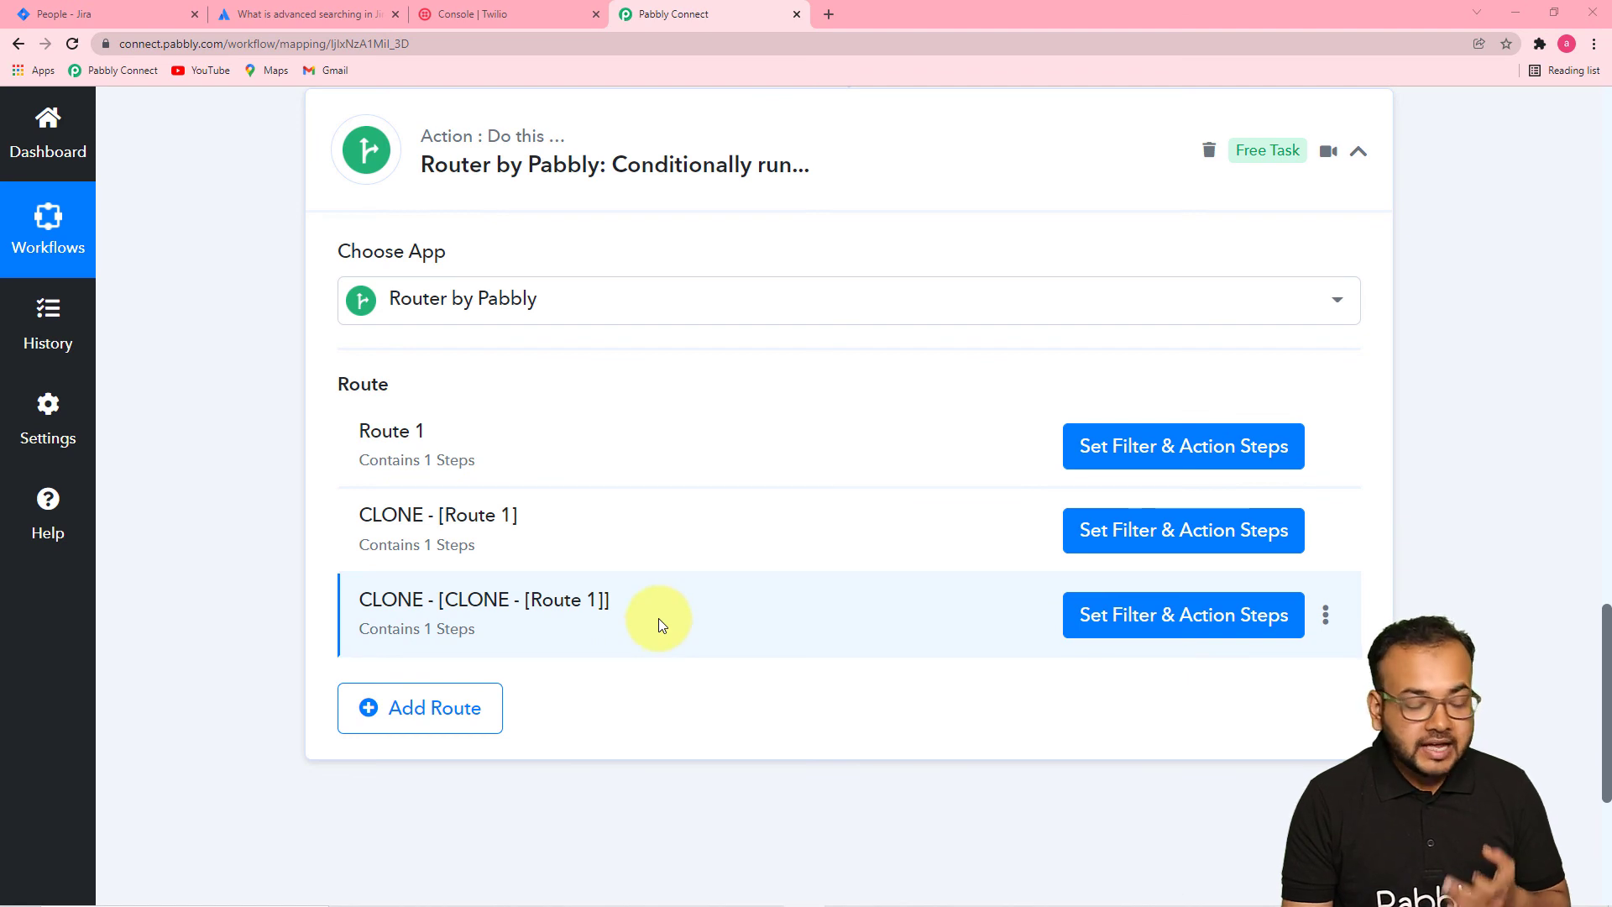
left_click(1125, 446)
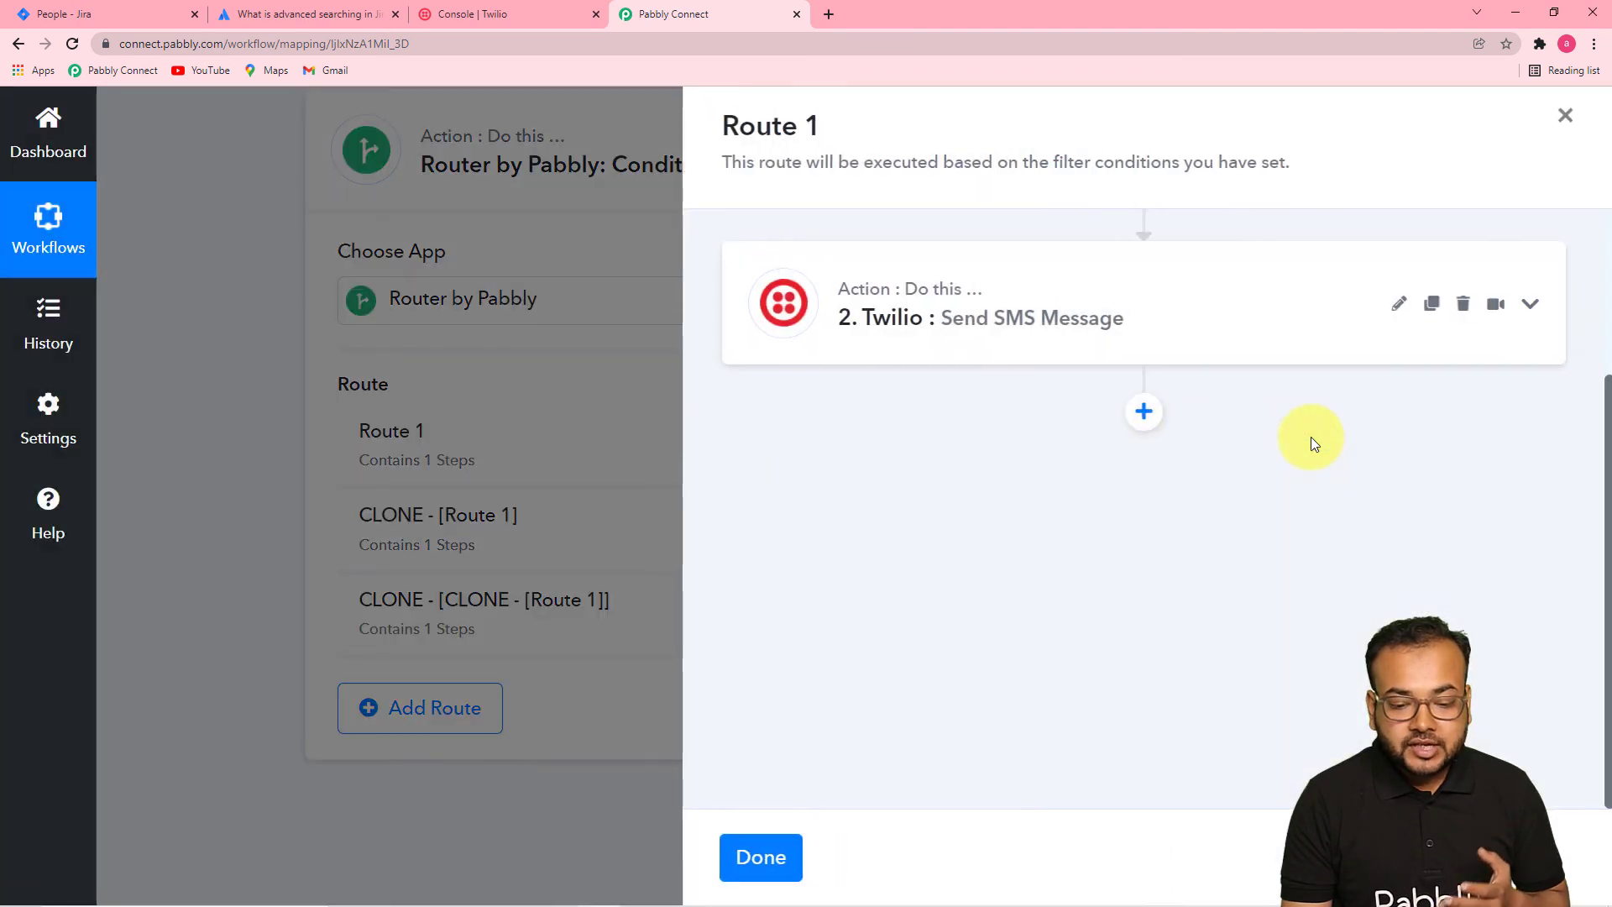
scroll(1025, 619, "down", 5)
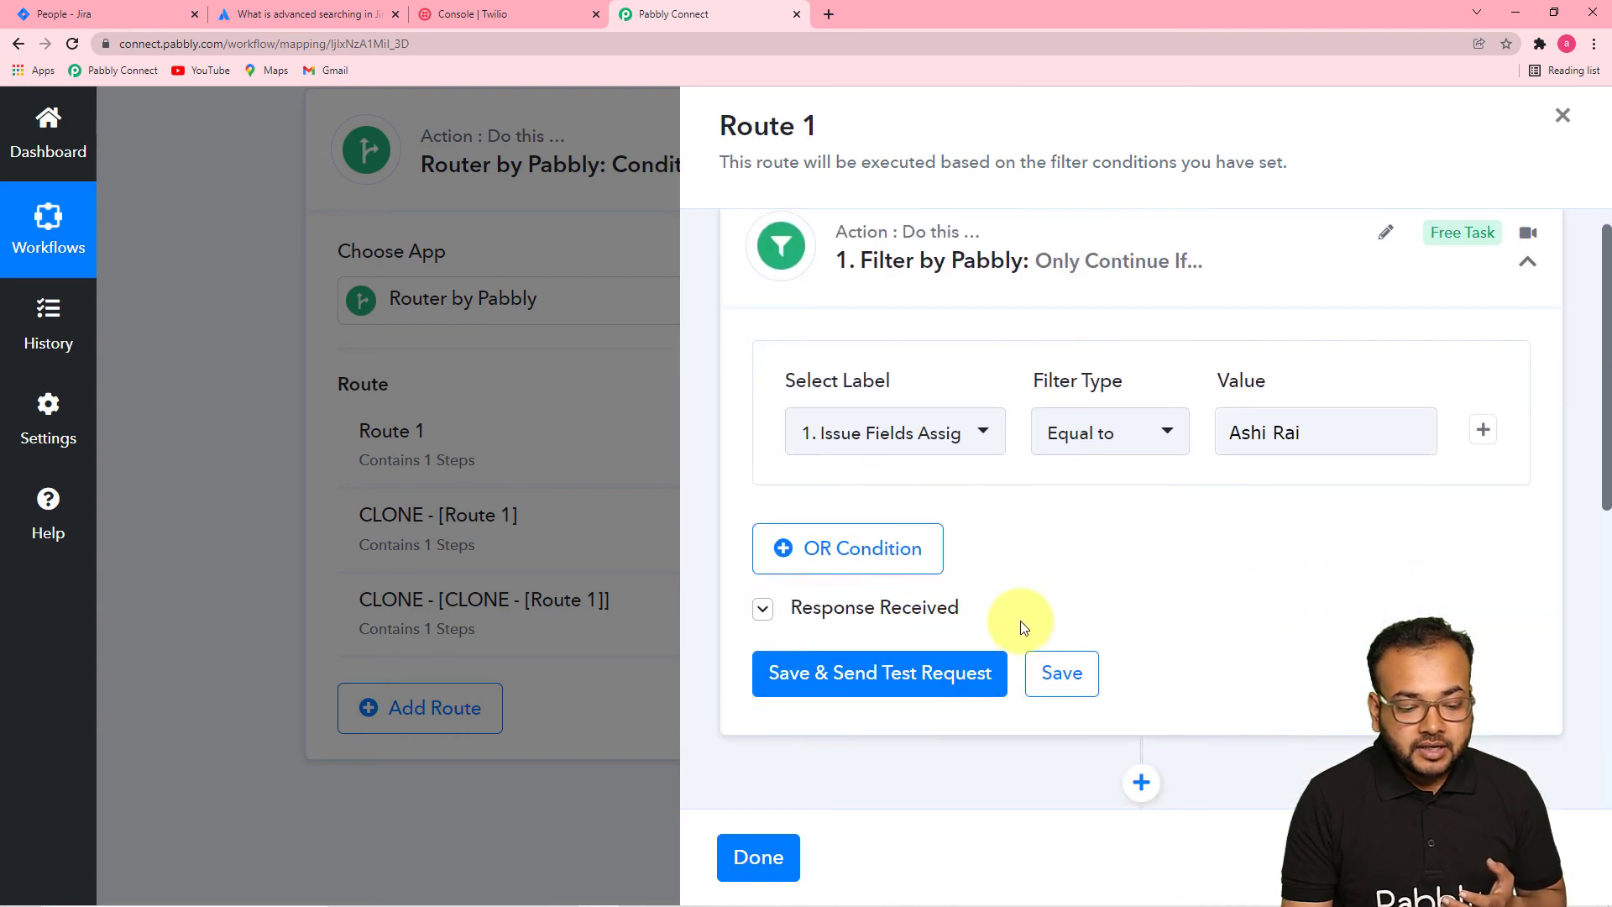
left_click(995, 482)
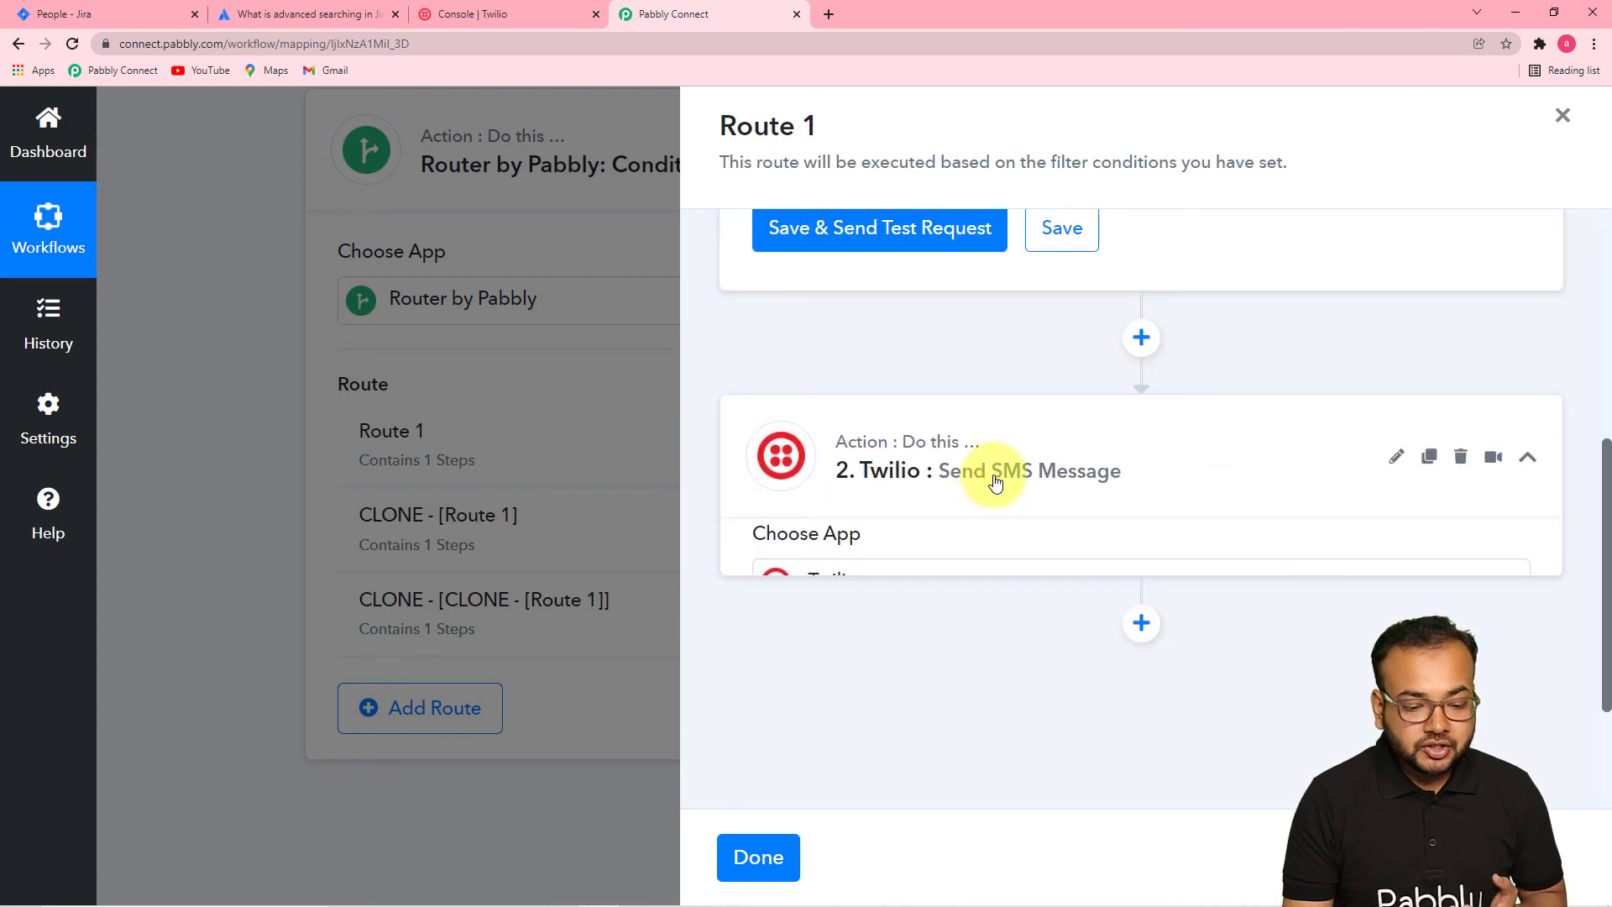
scroll(996, 482, "up", 5)
scroll(990, 477, "up", 2)
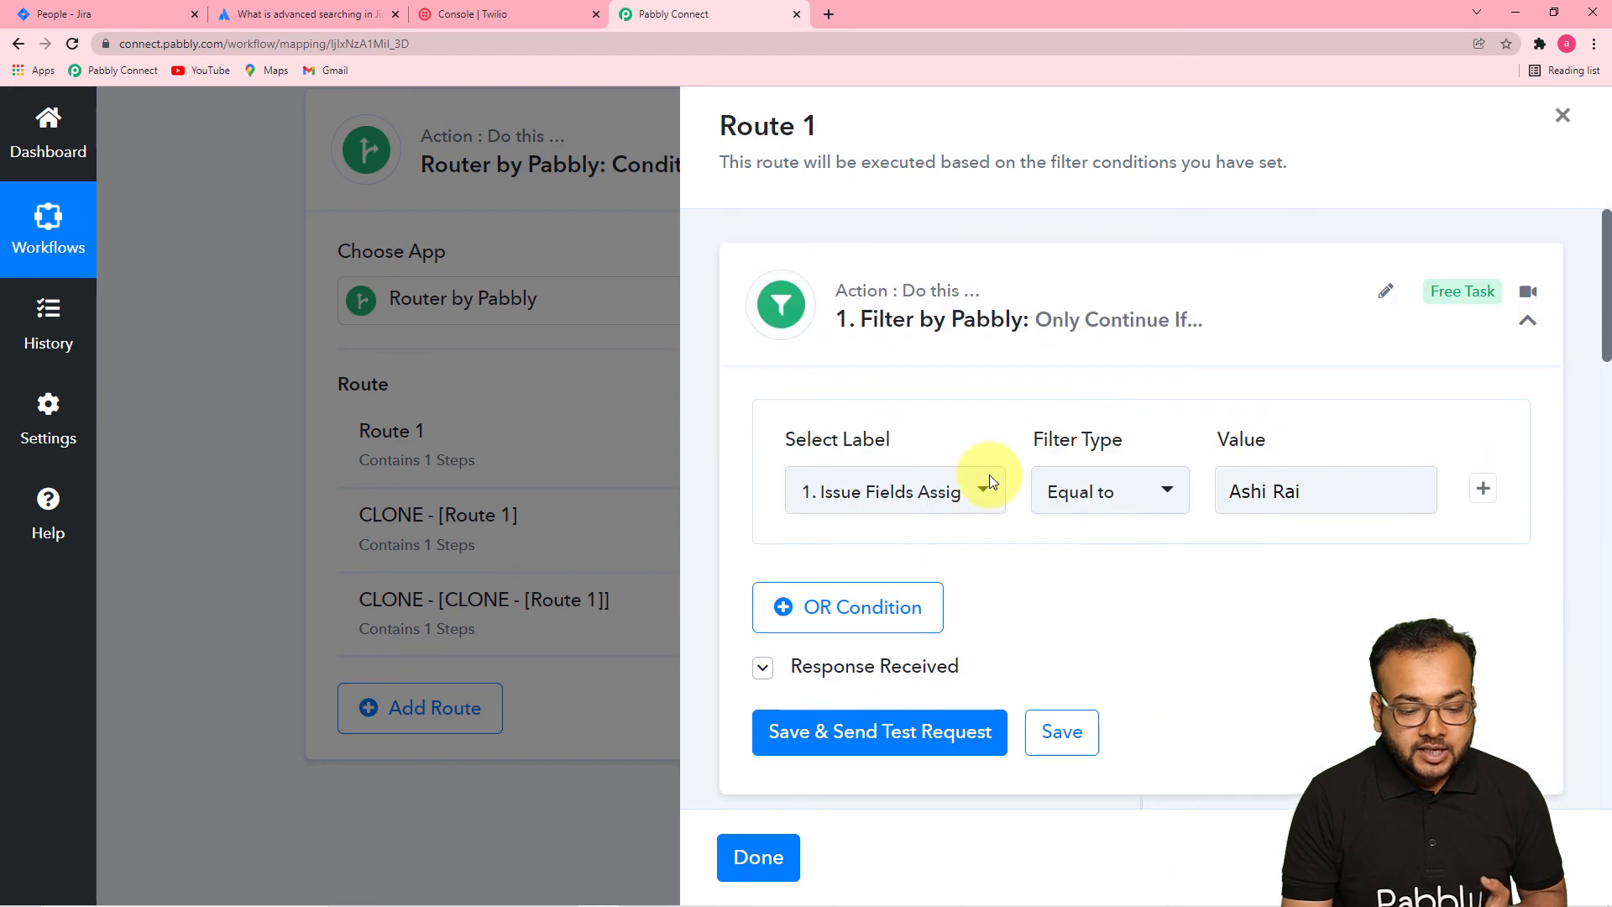
left_click(727, 853)
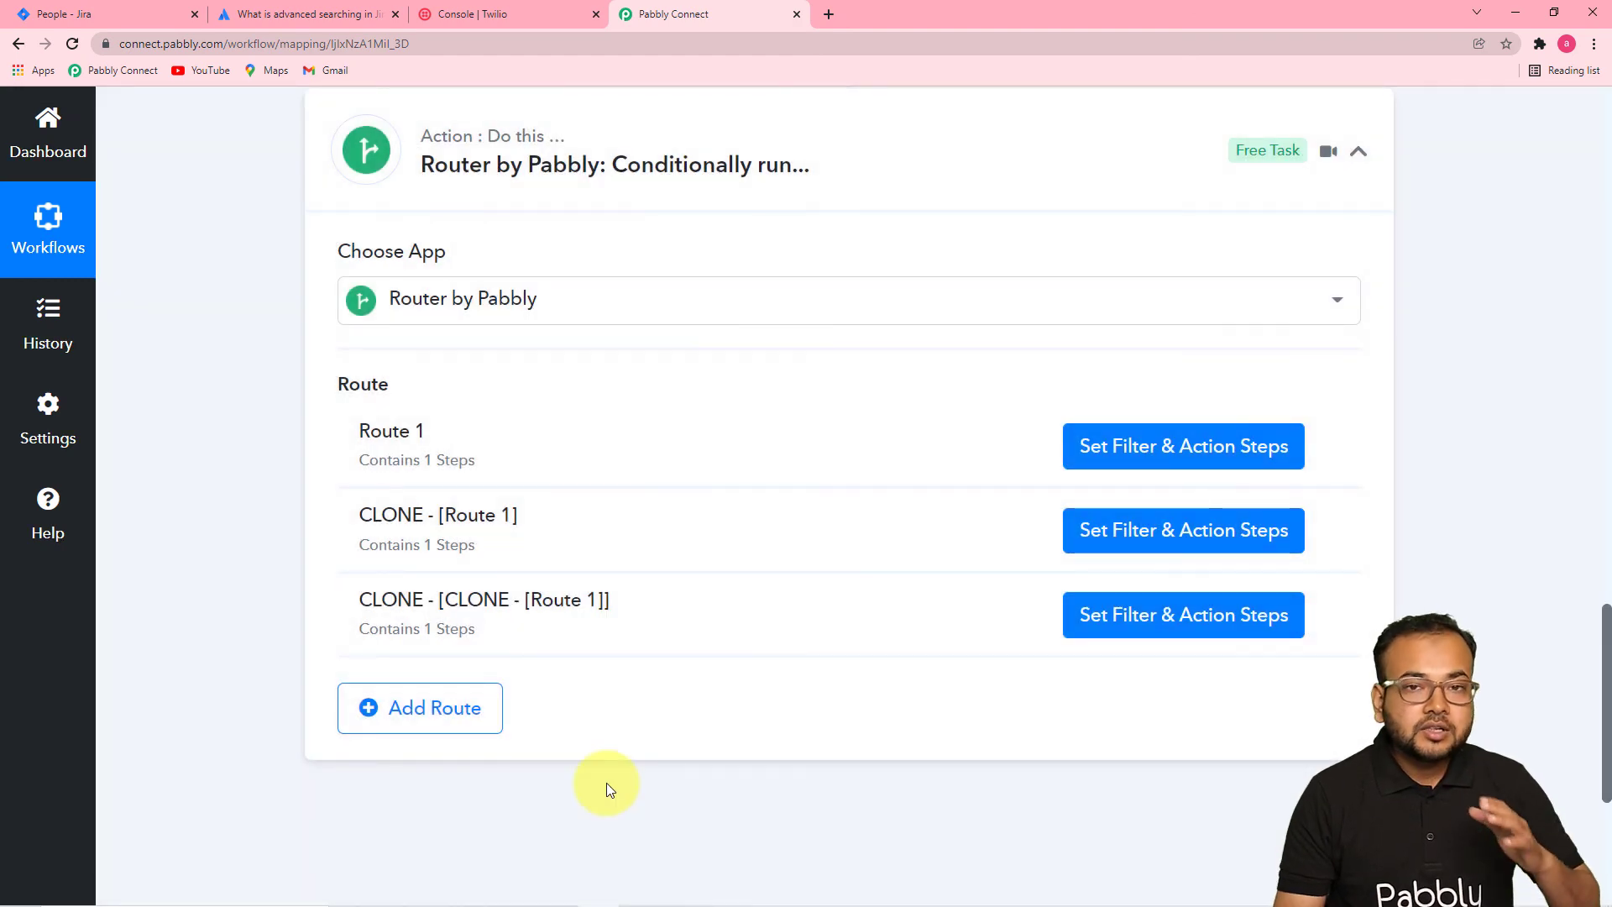